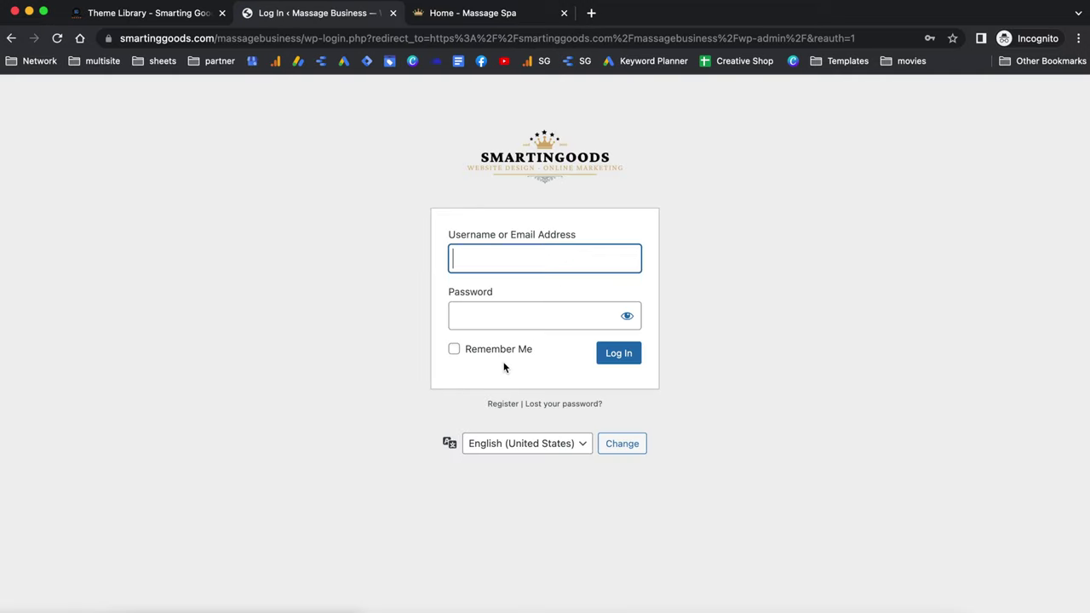
# Enter the account password on wp-login and reach the Massage Business WordPress Dashboard.
pyautogui.click(519, 316)
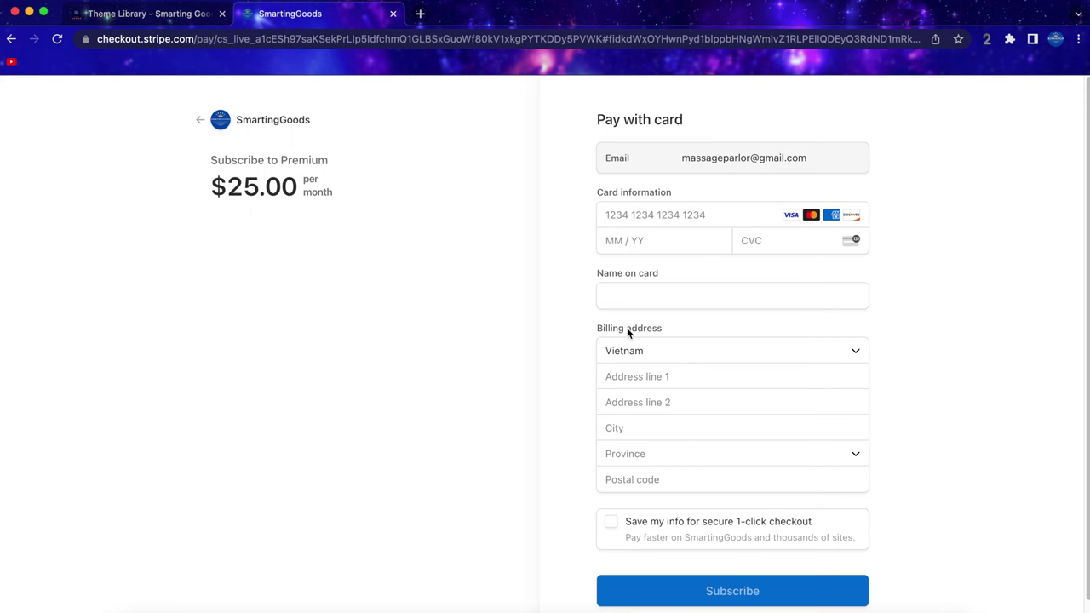
pyautogui.scroll(-1, 660, 332)
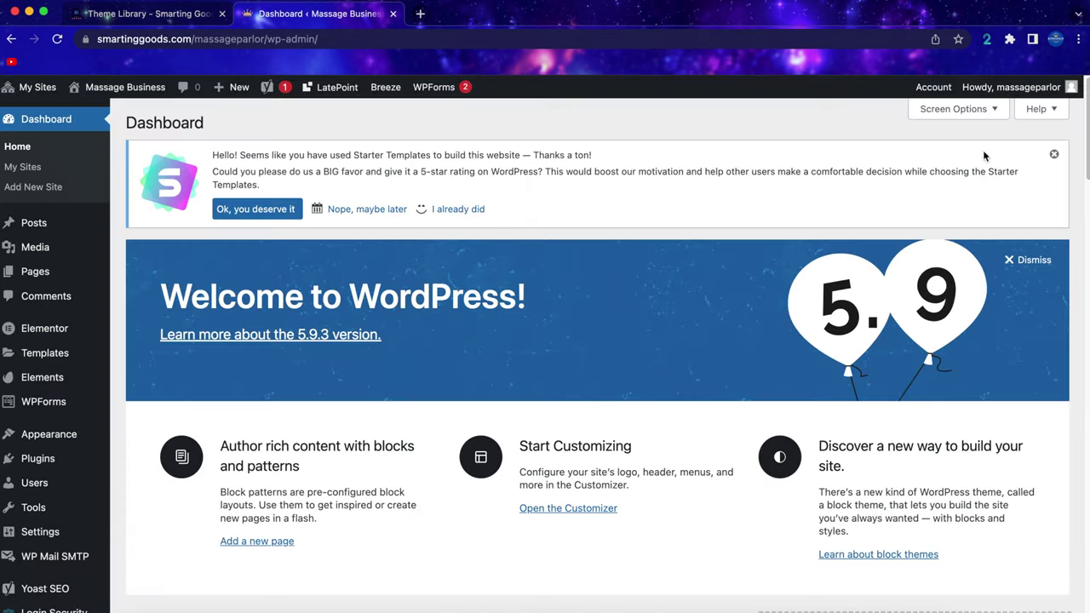
# Dismiss the Starter Templates rating notice and open the live site in a new tab.
pyautogui.click(1053, 154)
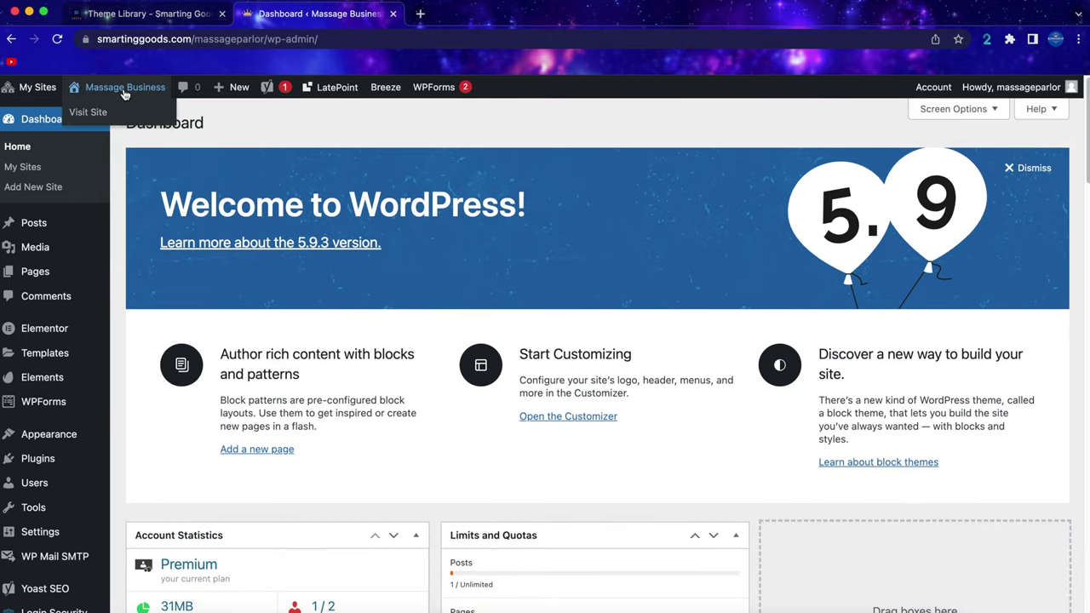
pyautogui.rightClick(87, 118)
pyautogui.click(102, 116)
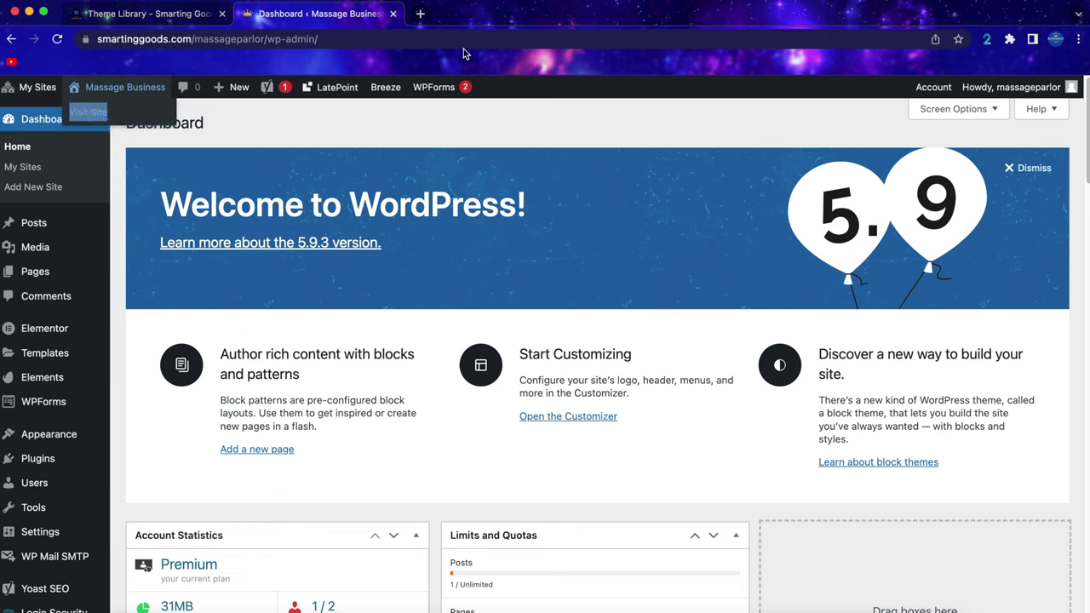
pyautogui.click(494, 16)
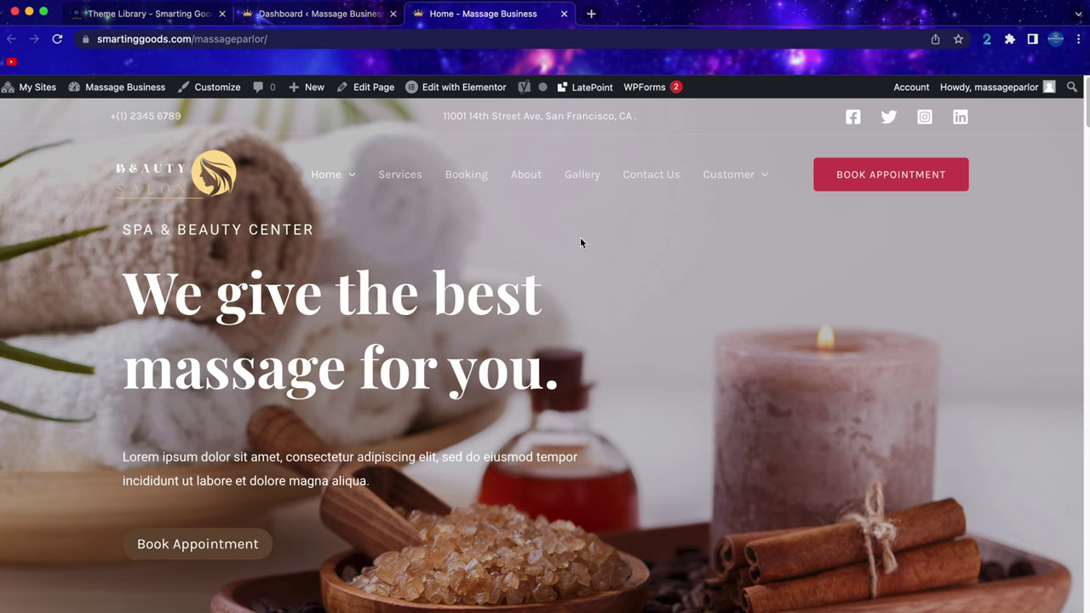
# Scroll through the 'We give the best massage for you.' spa homepage to review it.
pyautogui.scroll(-10, 622, 341)
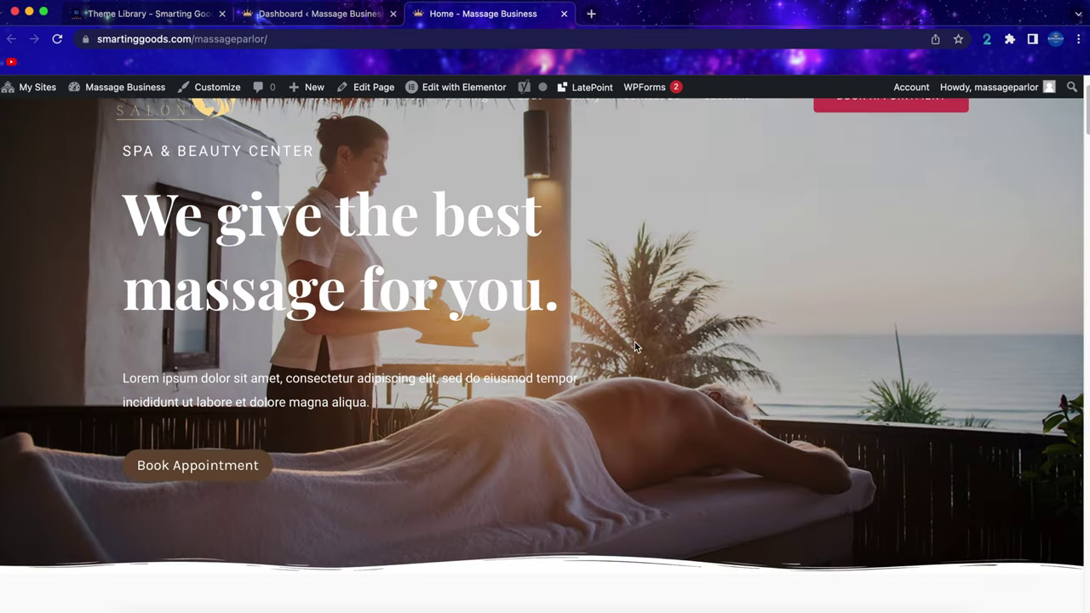
pyautogui.scroll(-15, 628, 351)
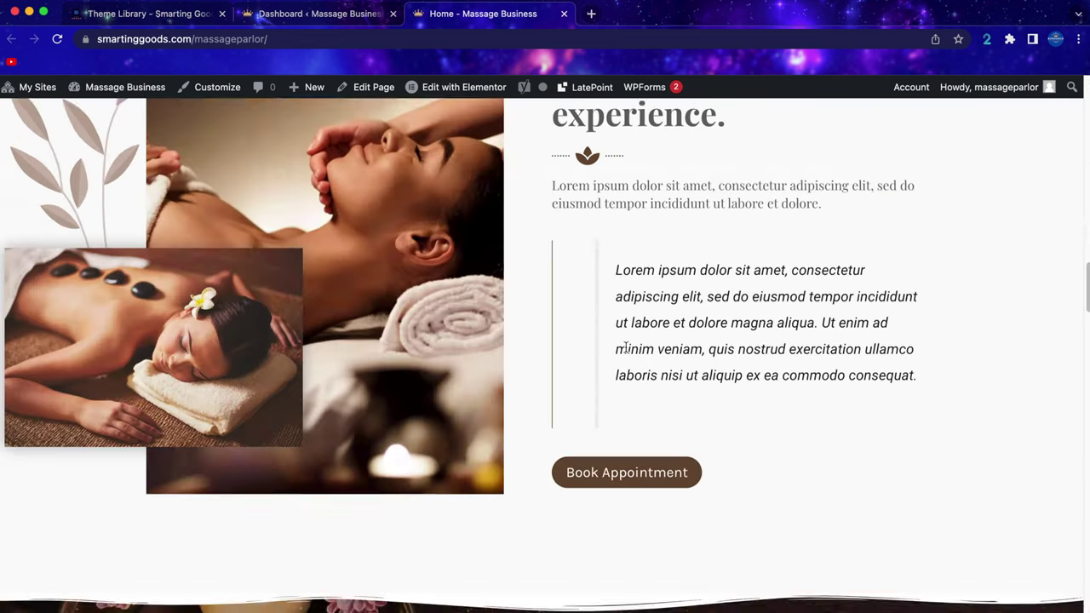
pyautogui.scroll(-20, 626, 351)
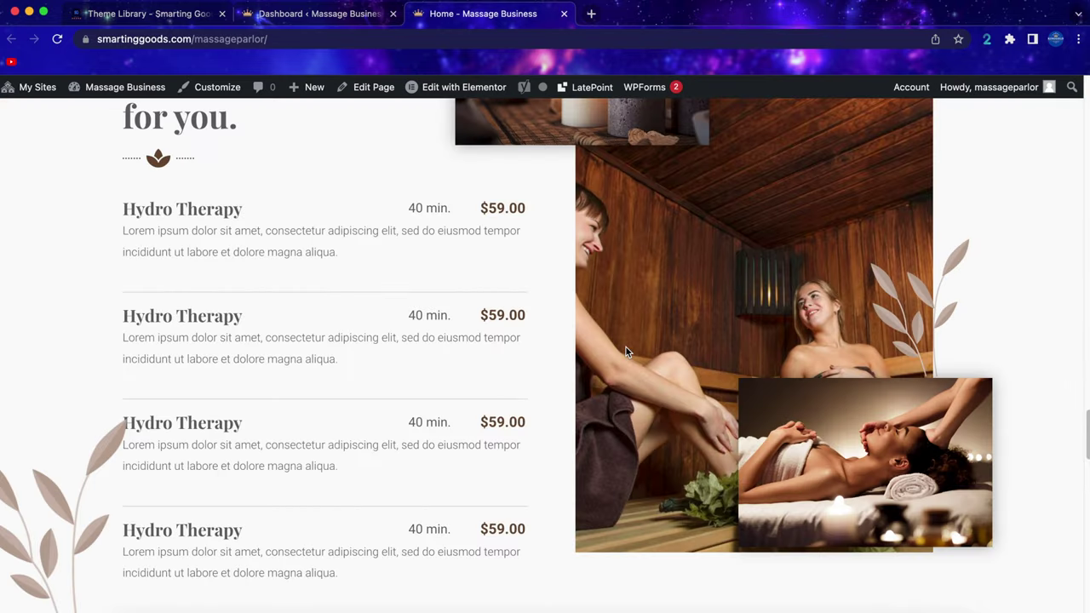
pyautogui.scroll(20, 625, 347)
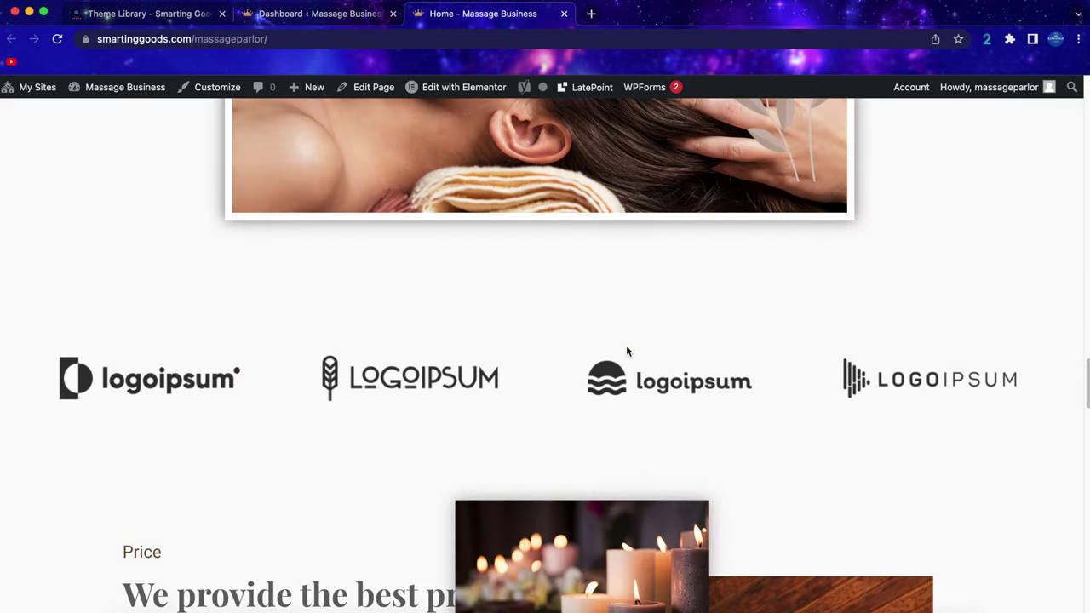
pyautogui.scroll(10, 627, 343)
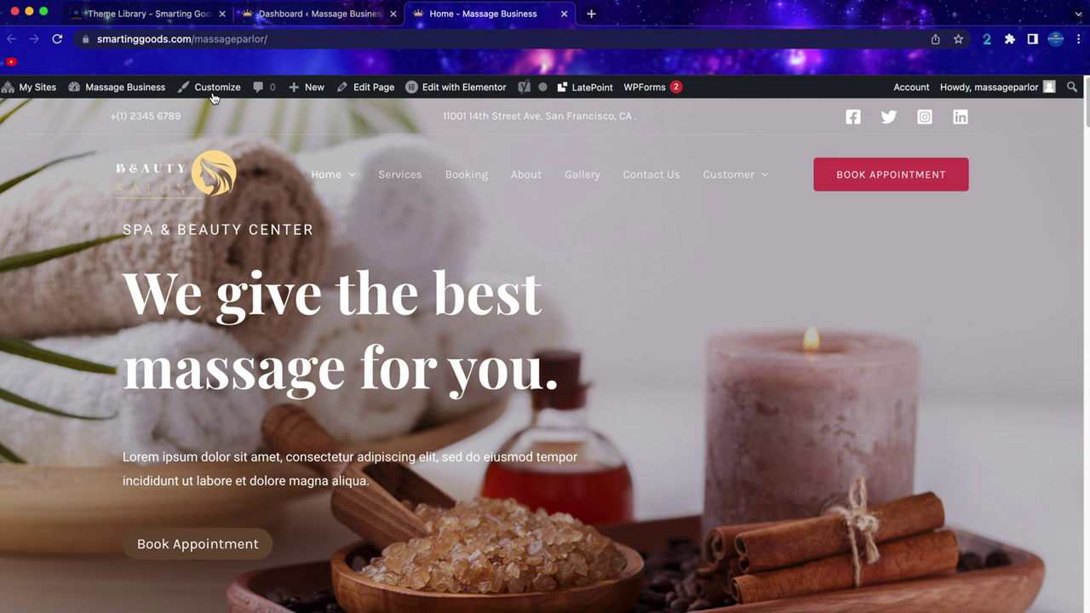
# Open the Customizer and the Elementor page editor each in a new tab.
pyautogui.rightClick(212, 88)
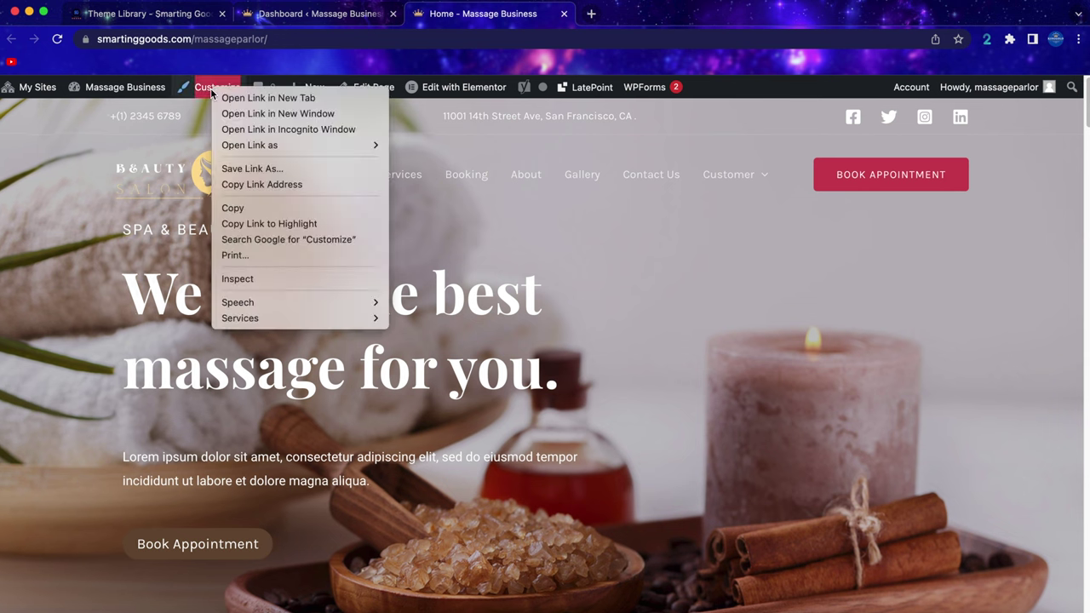
pyautogui.click(238, 99)
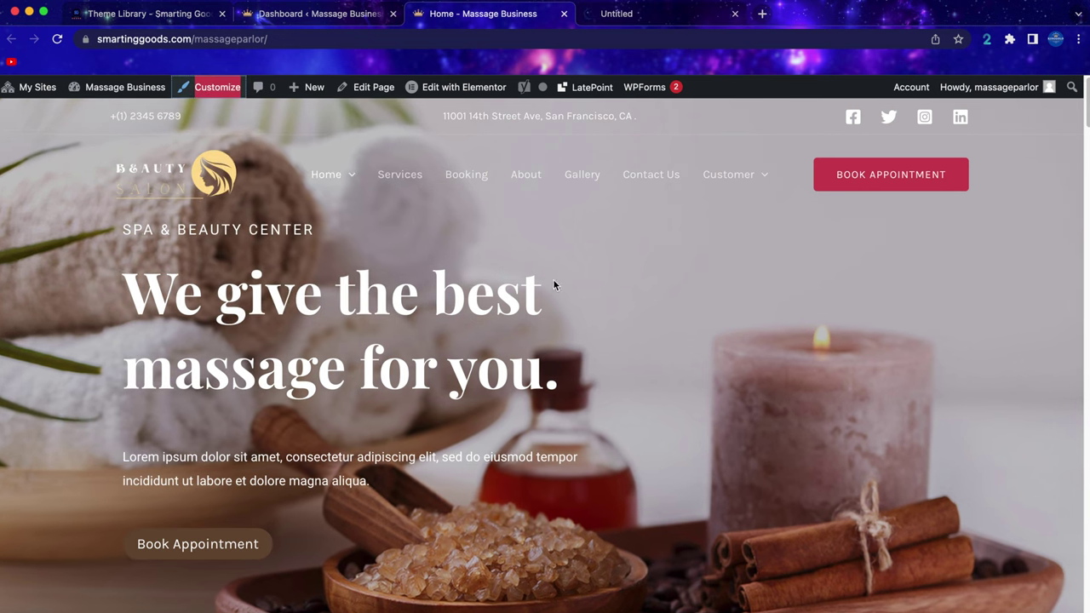
pyautogui.scroll(-1, 606, 350)
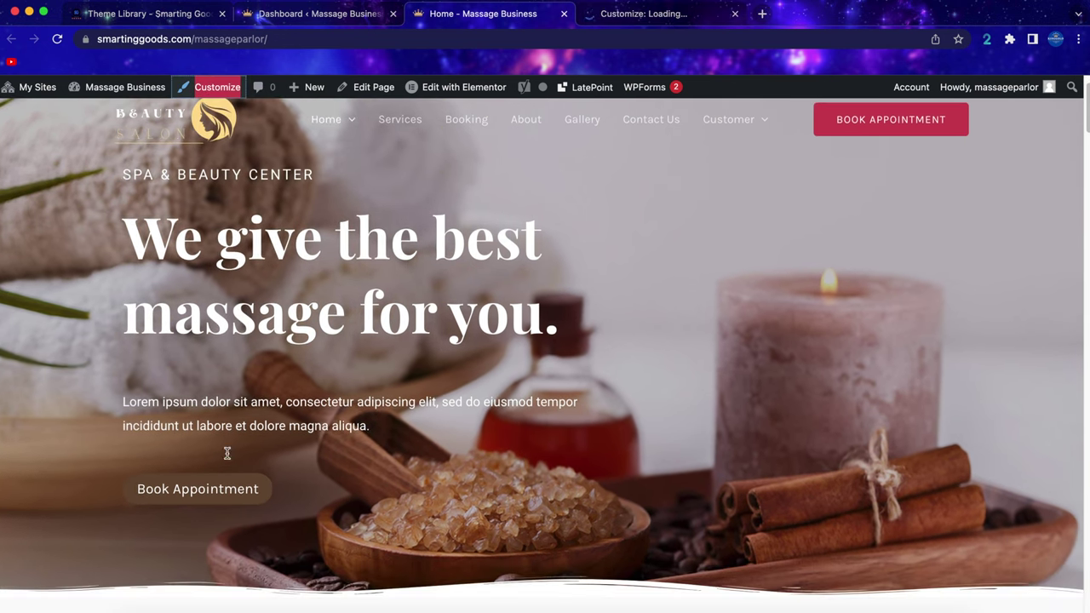
pyautogui.scroll(-7, 474, 431)
pyautogui.scroll(-6, 572, 344)
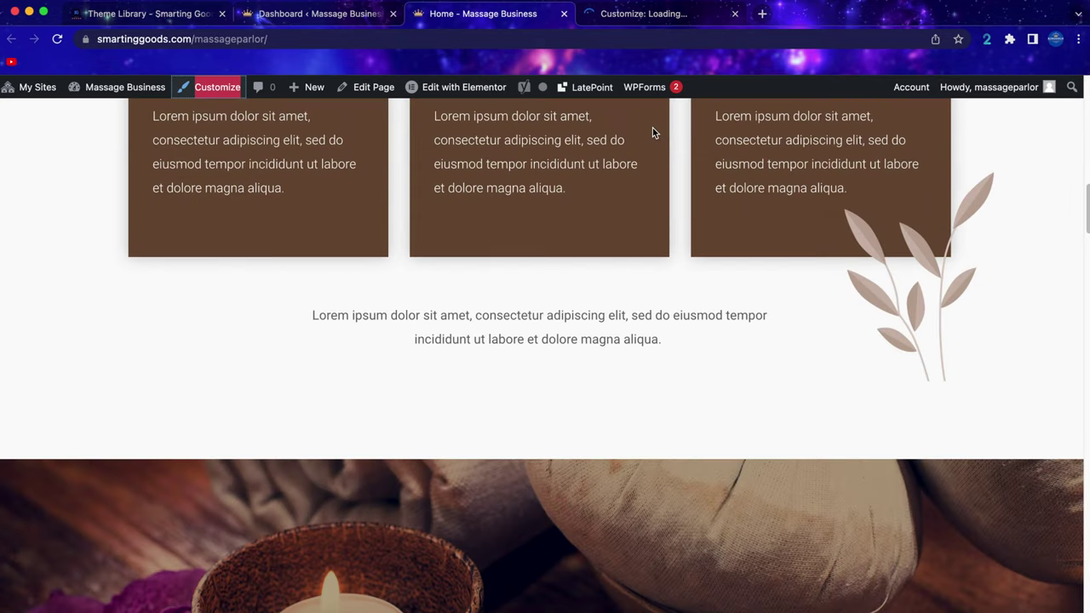
pyautogui.rightClick(463, 95)
pyautogui.click(470, 96)
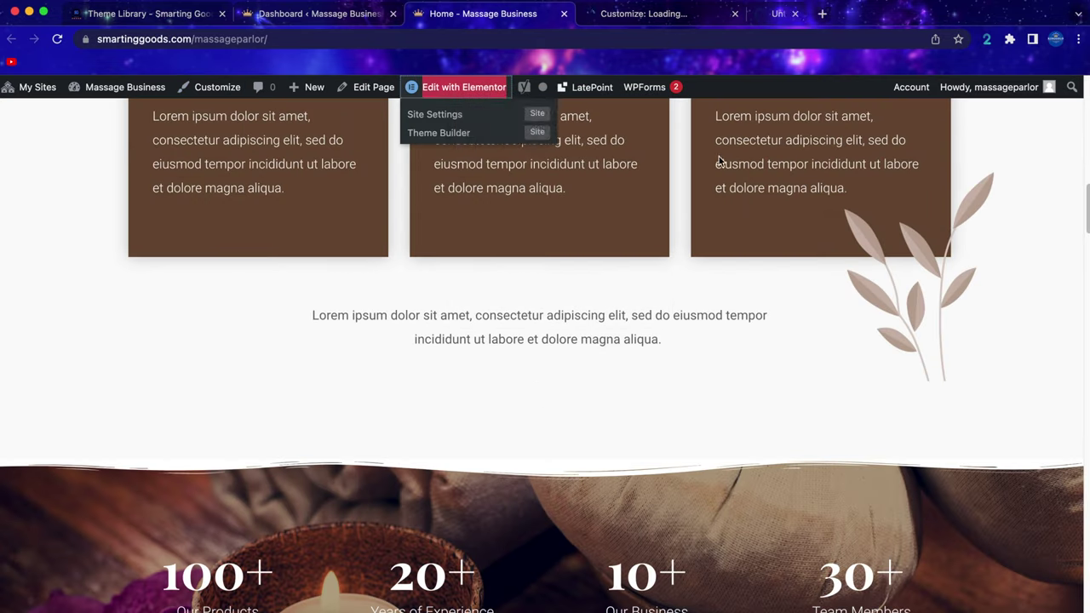
# Open the LatePoint dashboard in a new tab, confirm it loaded, then return to the Customizer.
pyautogui.scroll(14, 610, 339)
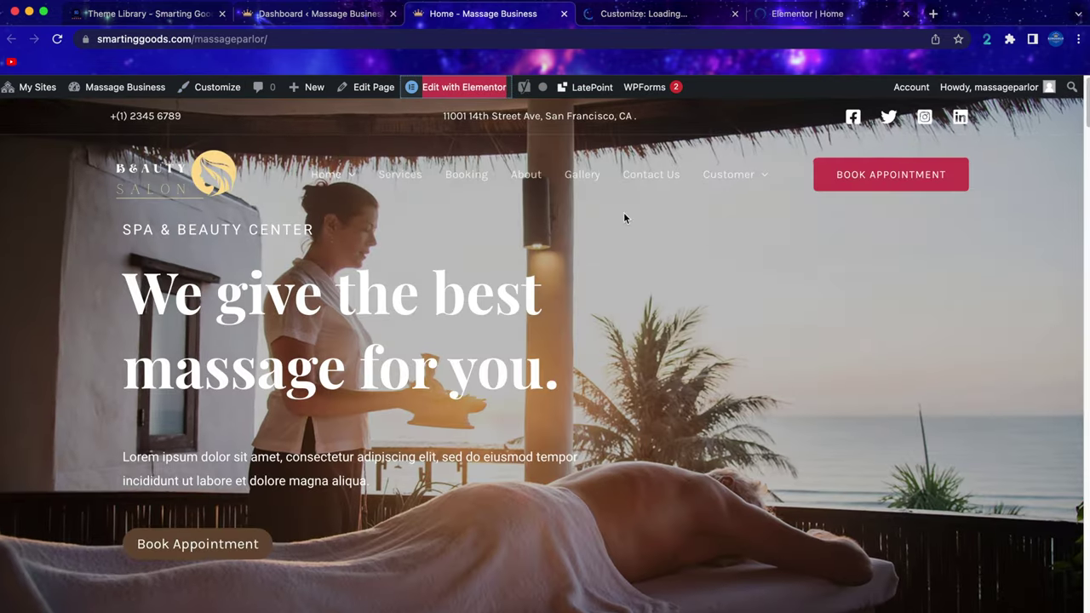
pyautogui.scroll(-1, 426, 476)
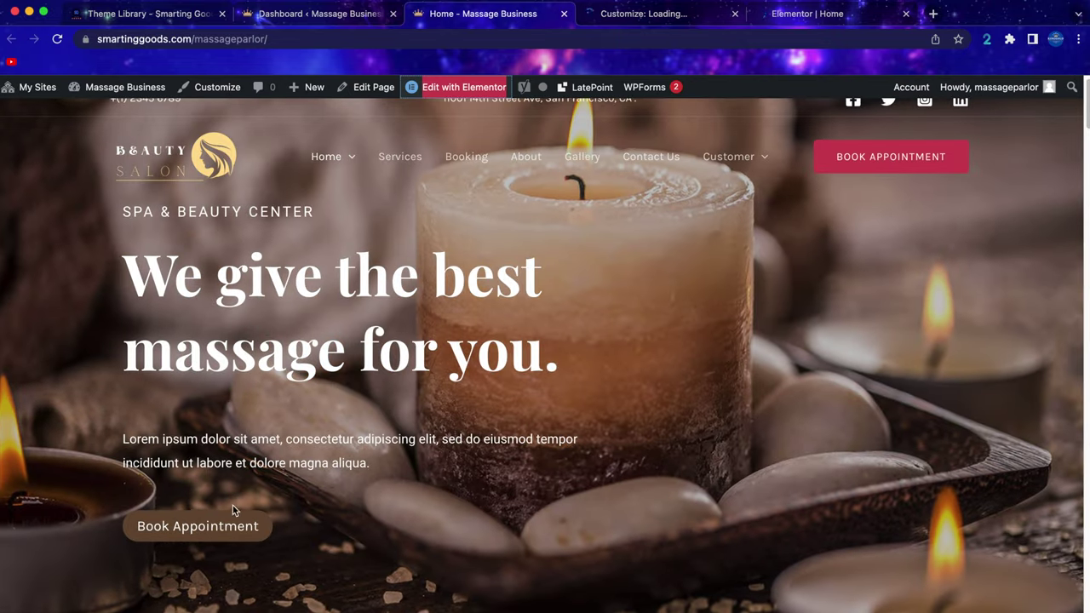
pyautogui.rightClick(600, 87)
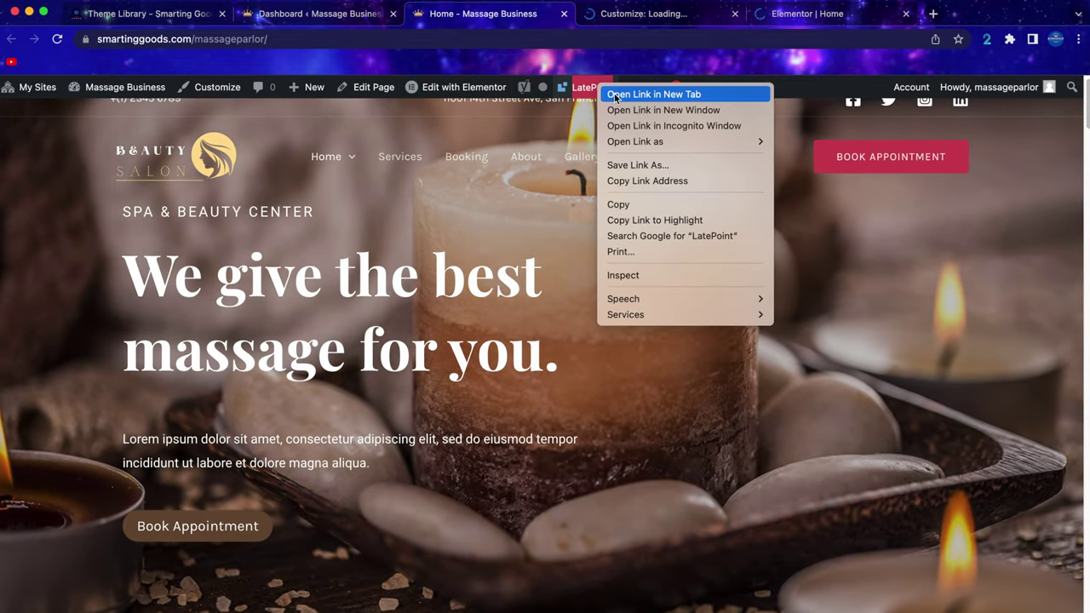
pyautogui.click(615, 94)
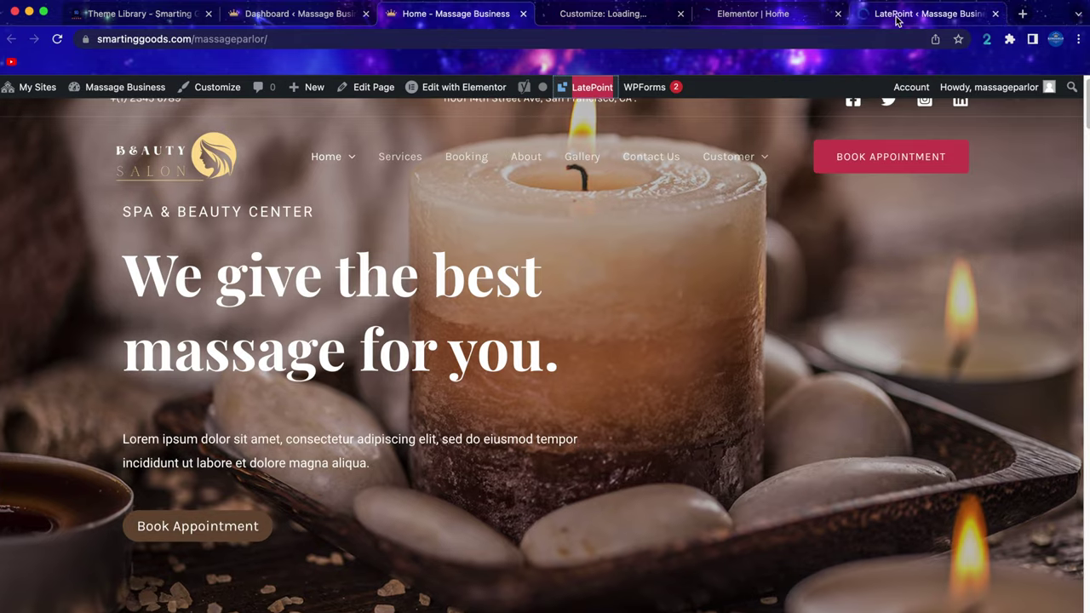
pyautogui.click(896, 17)
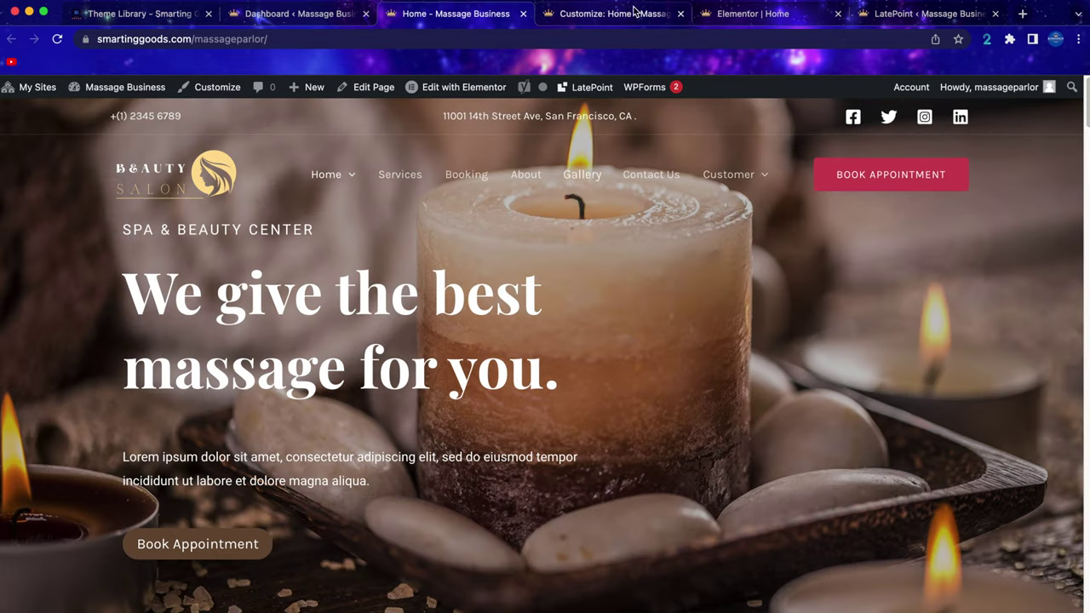
pyautogui.click(633, 12)
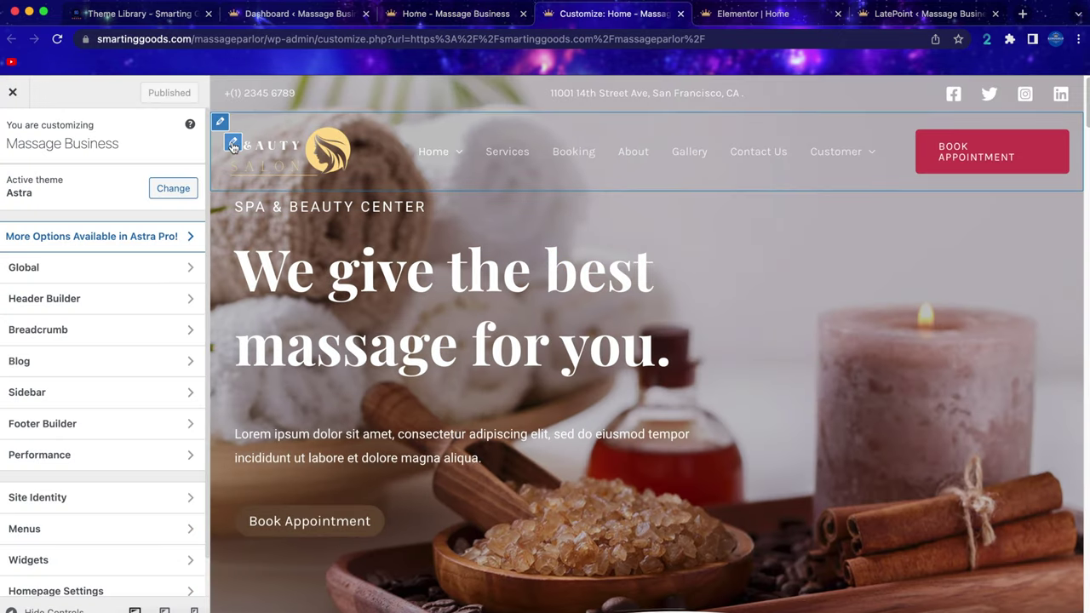
# Open the header logo settings in the Customizer, then go to Canva in a new tab.
pyautogui.click(232, 146)
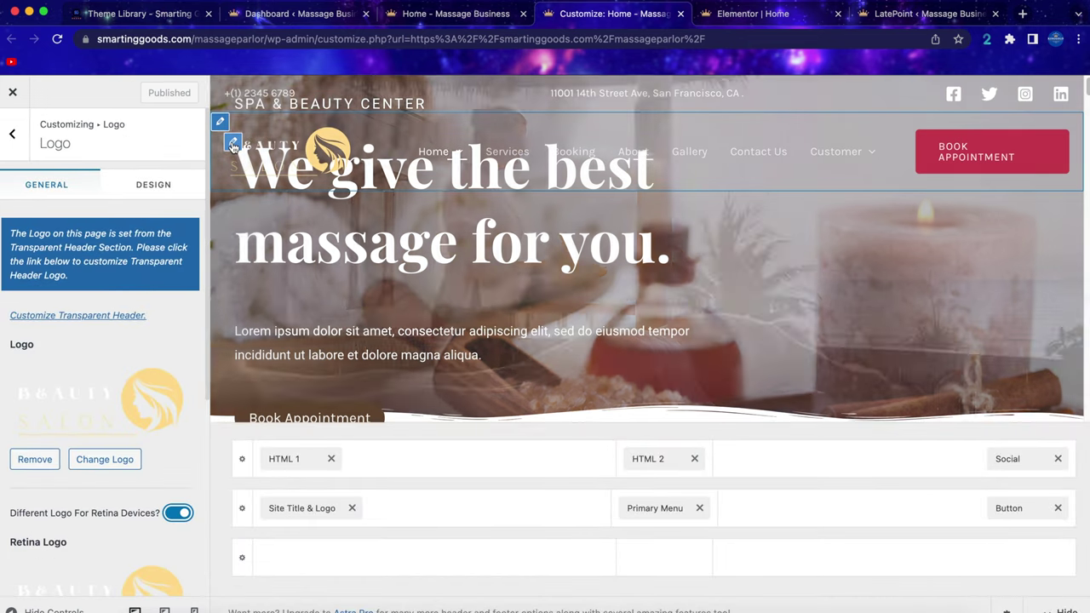
pyautogui.scroll(-1, 95, 366)
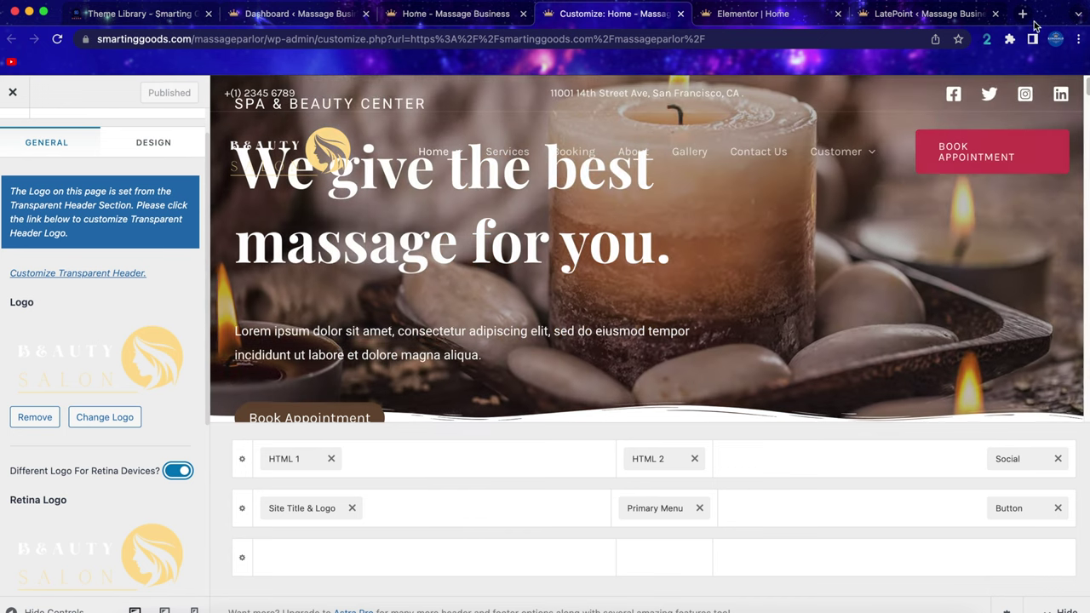
pyautogui.click(1025, 15)
pyautogui.write('canva.com')
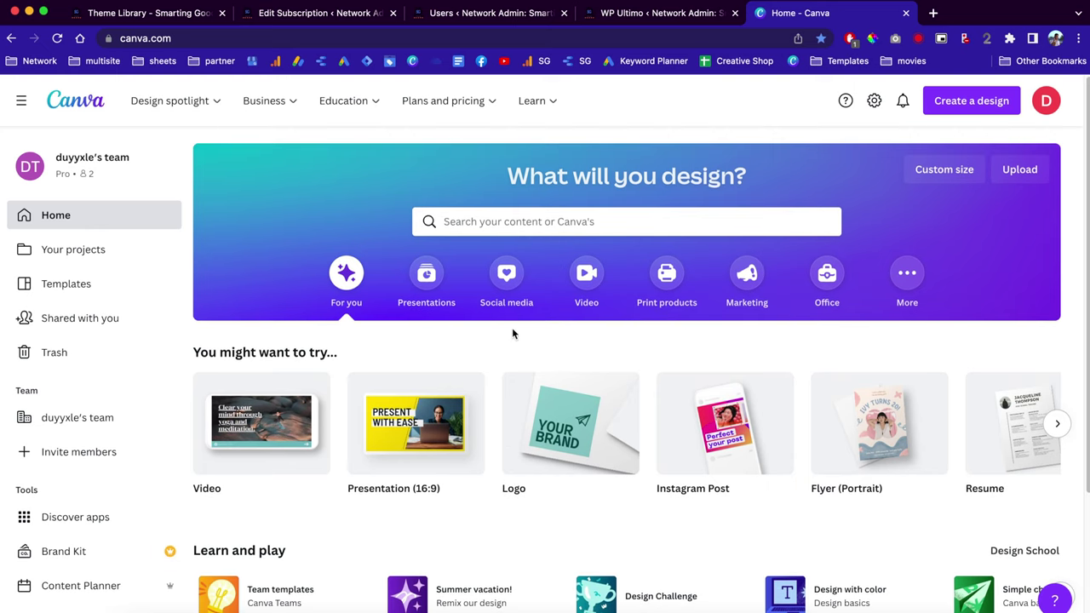
# Go to Canva's Logos design page and browse the logo templates.
pyautogui.moveTo(183, 101)
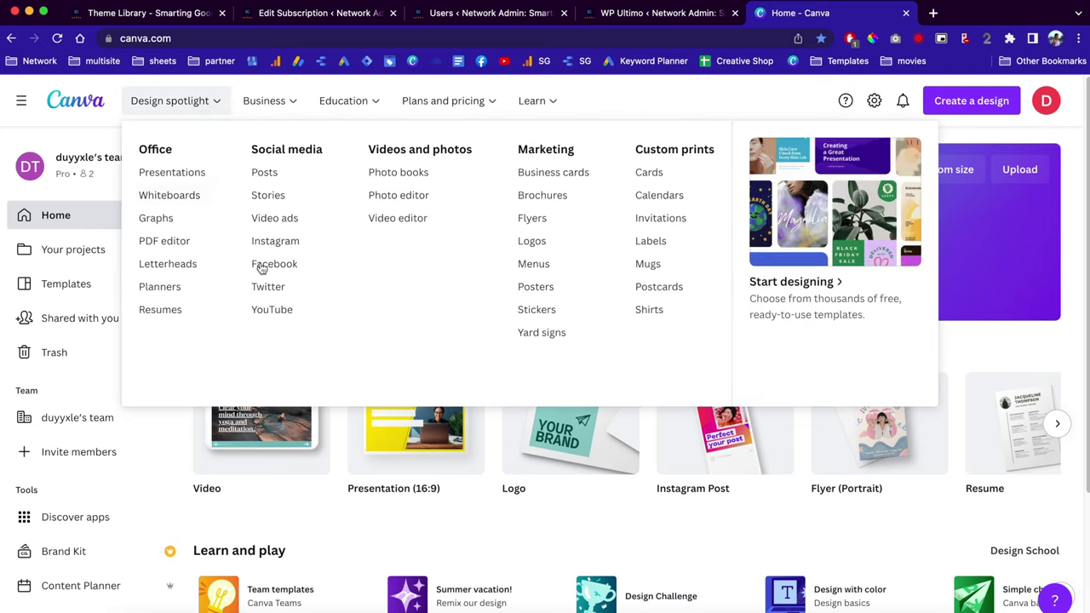
pyautogui.click(528, 243)
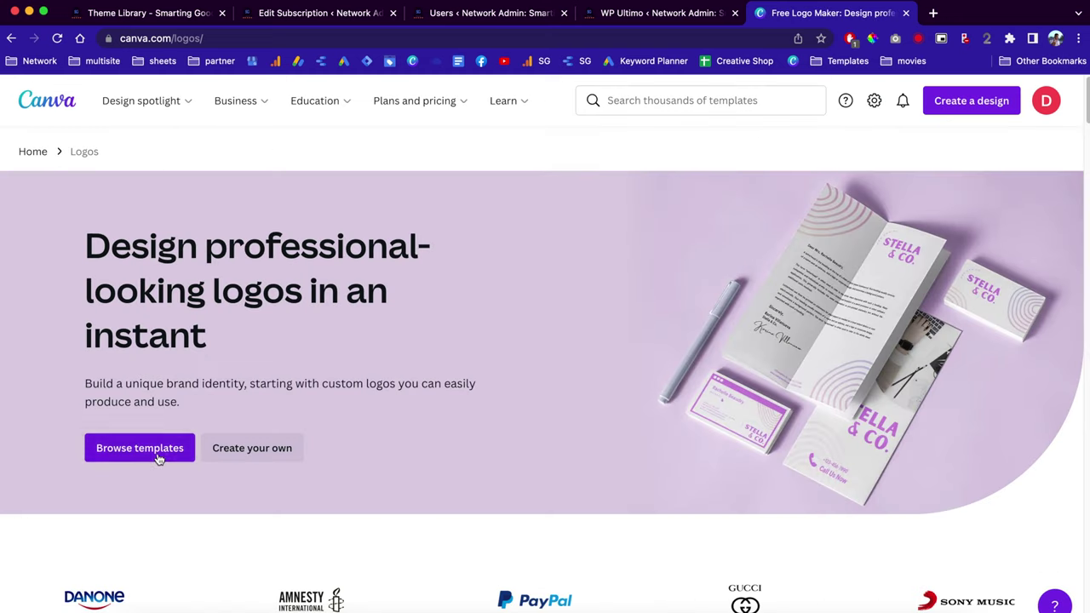
pyautogui.click(158, 458)
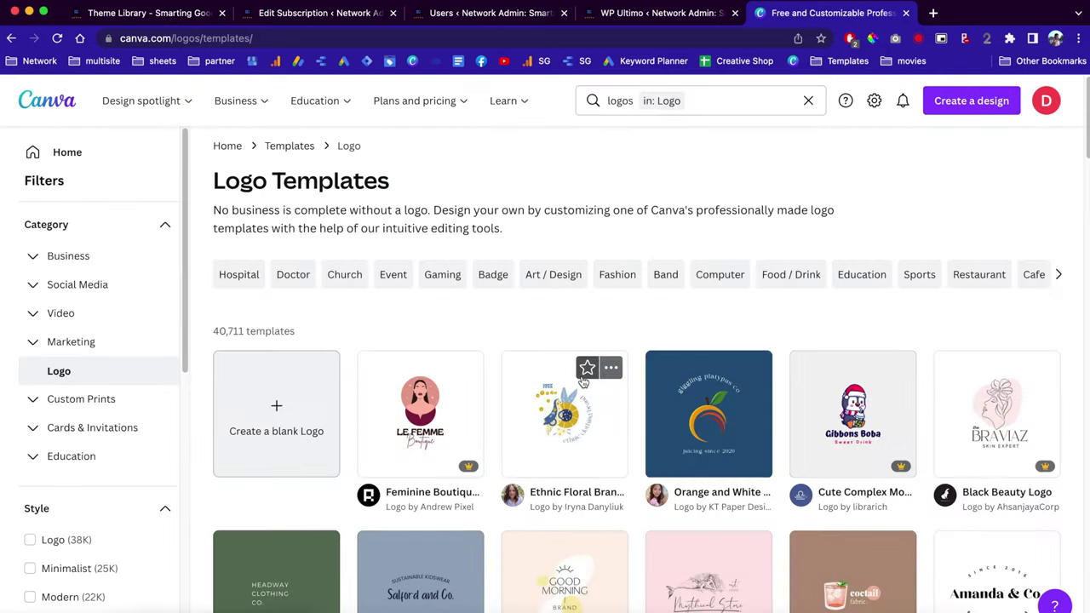
pyautogui.scroll(-5, 583, 383)
pyautogui.scroll(-4, 718, 181)
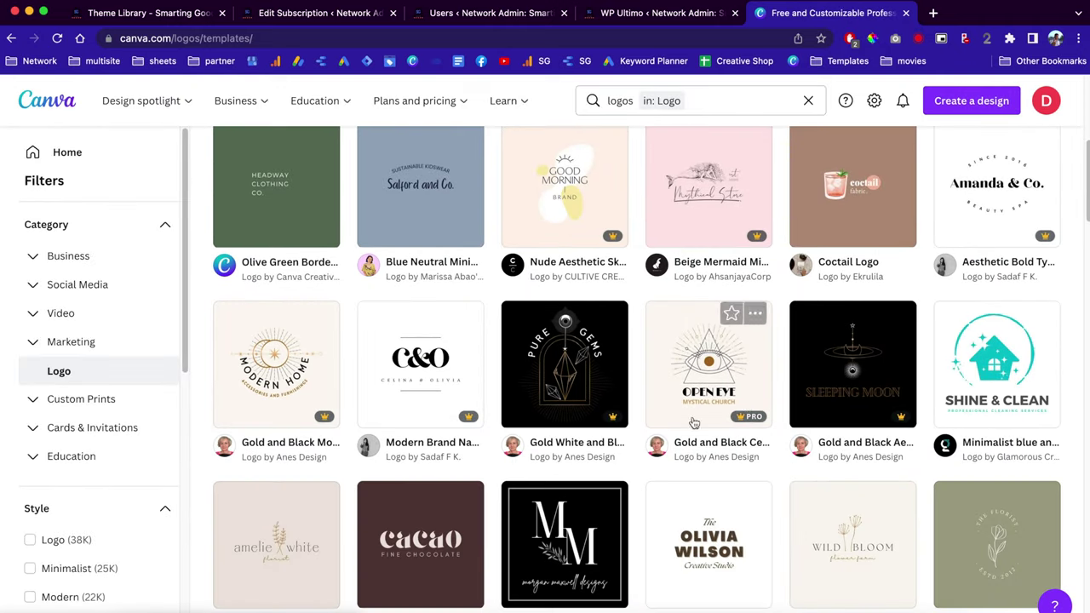
pyautogui.scroll(-2, 690, 341)
pyautogui.scroll(1, 715, 179)
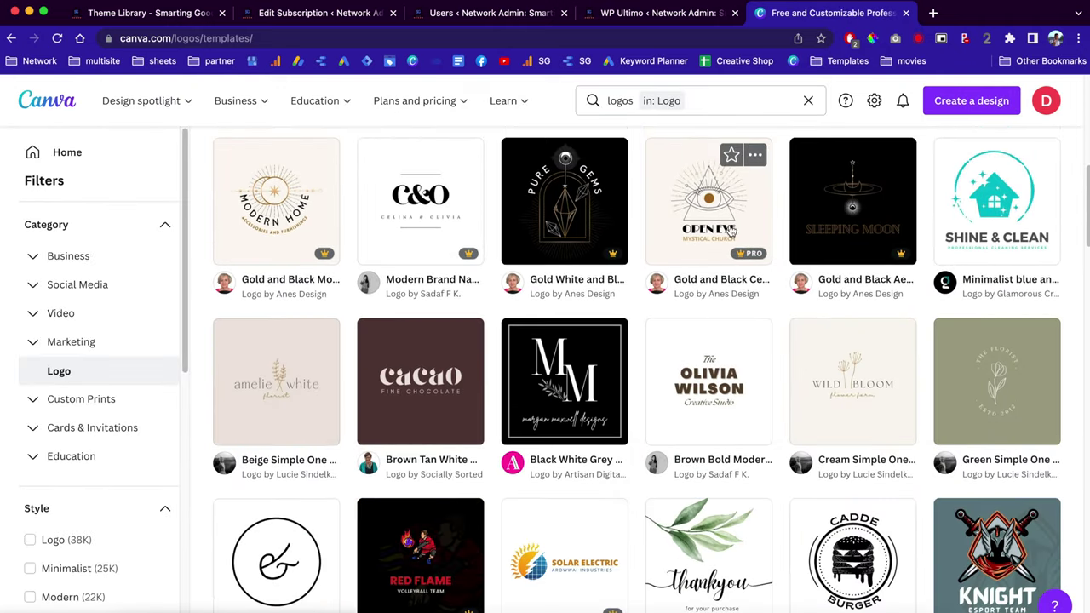
# Customize the Gold and Black Celestial Open Eye logo template and choose Share > Download.
pyautogui.click(715, 209)
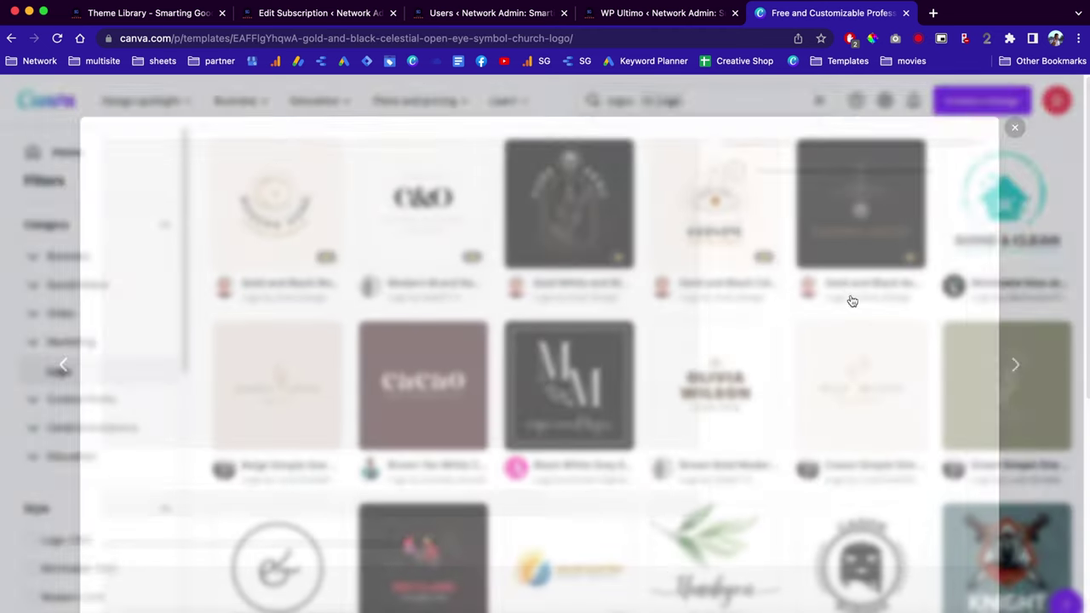
pyautogui.click(904, 286)
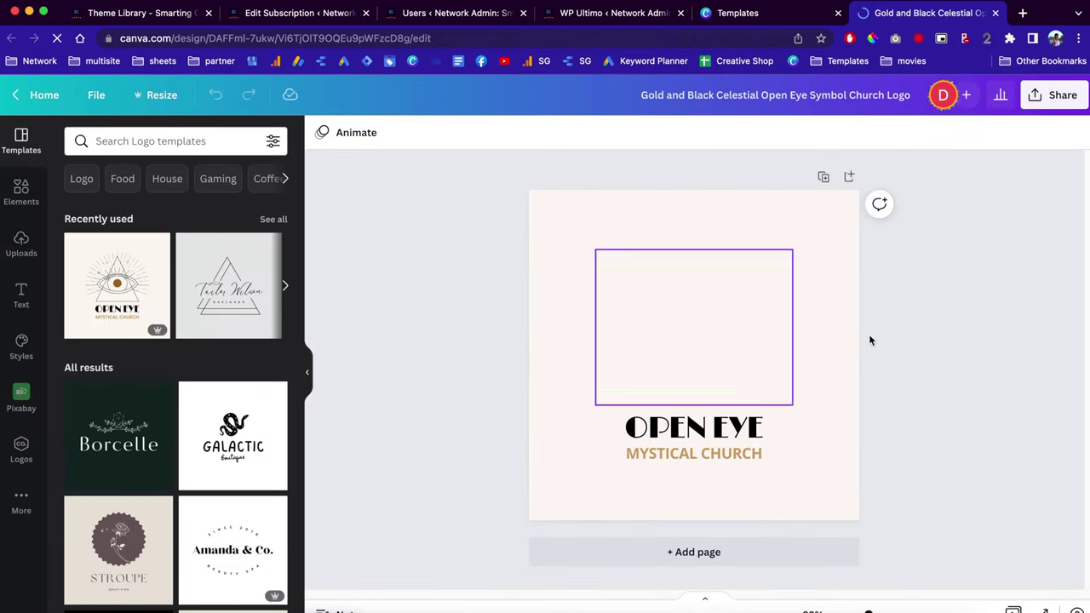
pyautogui.click(1046, 98)
pyautogui.click(938, 440)
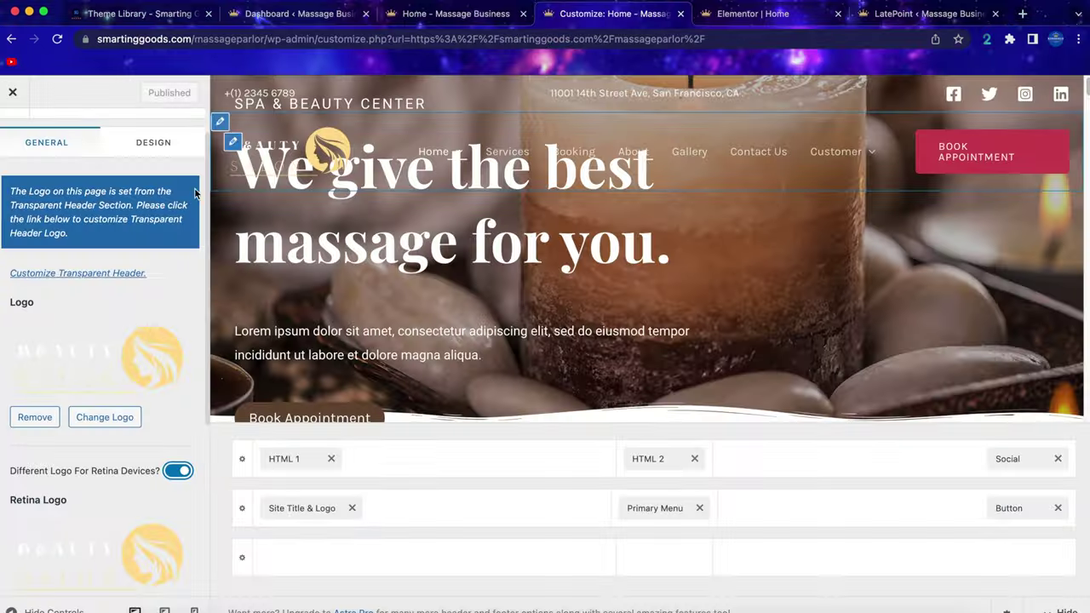
# Swap the site logo image, widen it to 351 px, and open the Primary Menu settings.
pyautogui.click(74, 362)
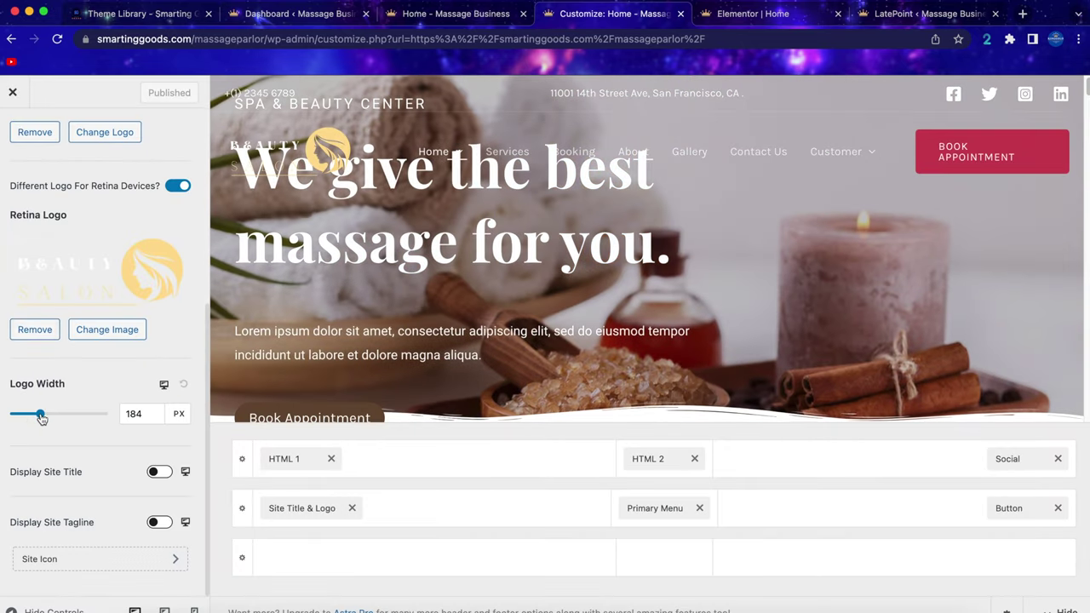
pyautogui.moveTo(41, 418)
pyautogui.mouseDown()
pyautogui.moveTo(68, 419)
pyautogui.moveTo(43, 423)
pyautogui.mouseUp()
pyautogui.scroll(5, 43, 423)
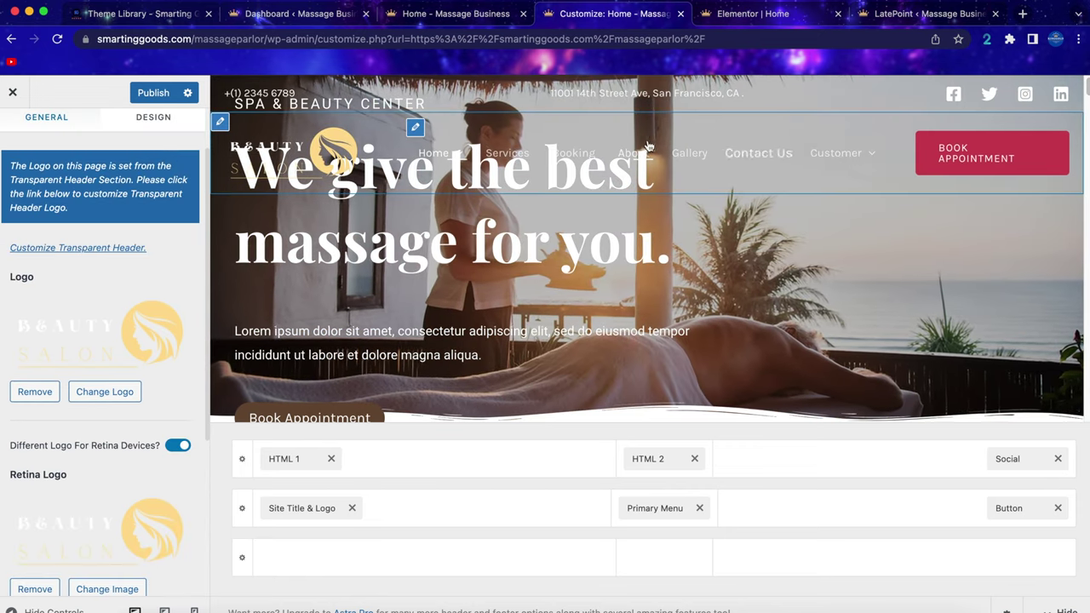
pyautogui.click(416, 129)
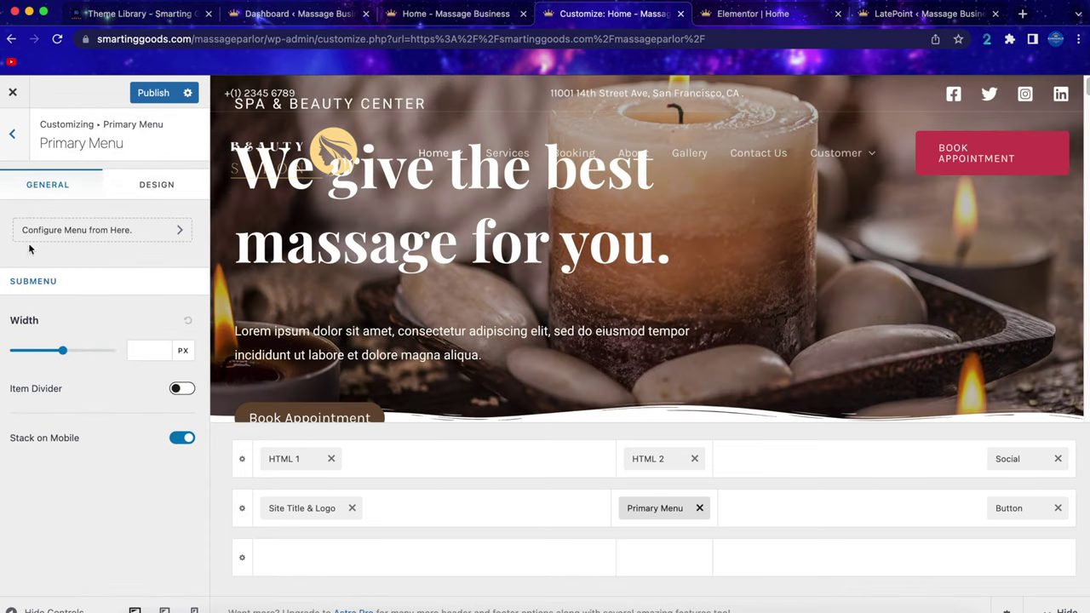
# Open the Main menu's items via Configure Menu, View All Locations and Edit Menu.
pyautogui.click(76, 238)
pyautogui.click(77, 440)
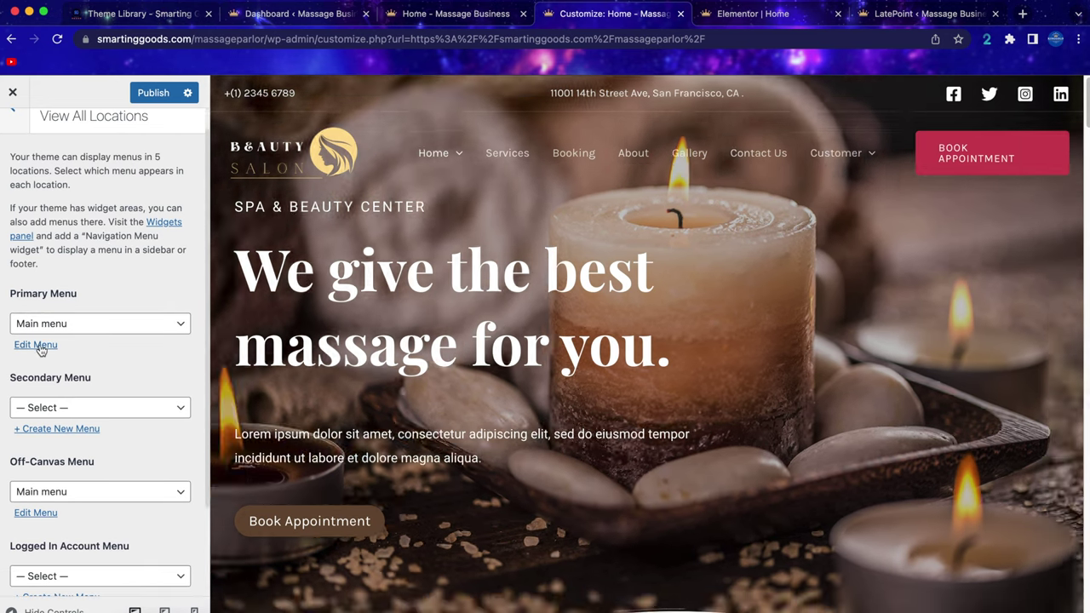
pyautogui.click(36, 371)
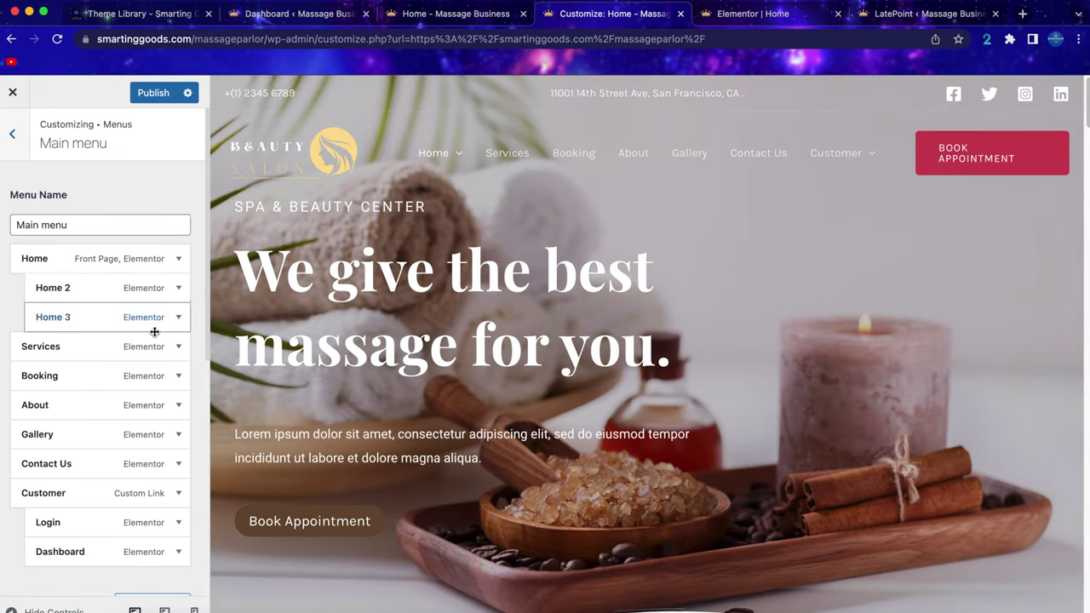
pyautogui.scroll(-2, 154, 331)
# Preview the Home 2 page from the Home dropdown and scroll through it.
pyautogui.moveTo(438, 154)
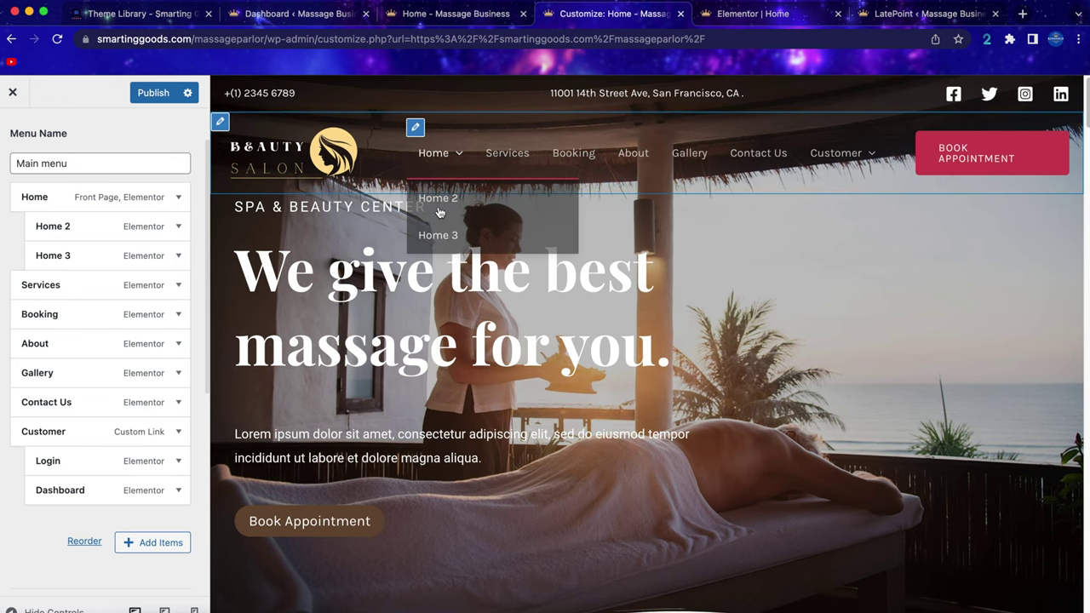
pyautogui.click(511, 229)
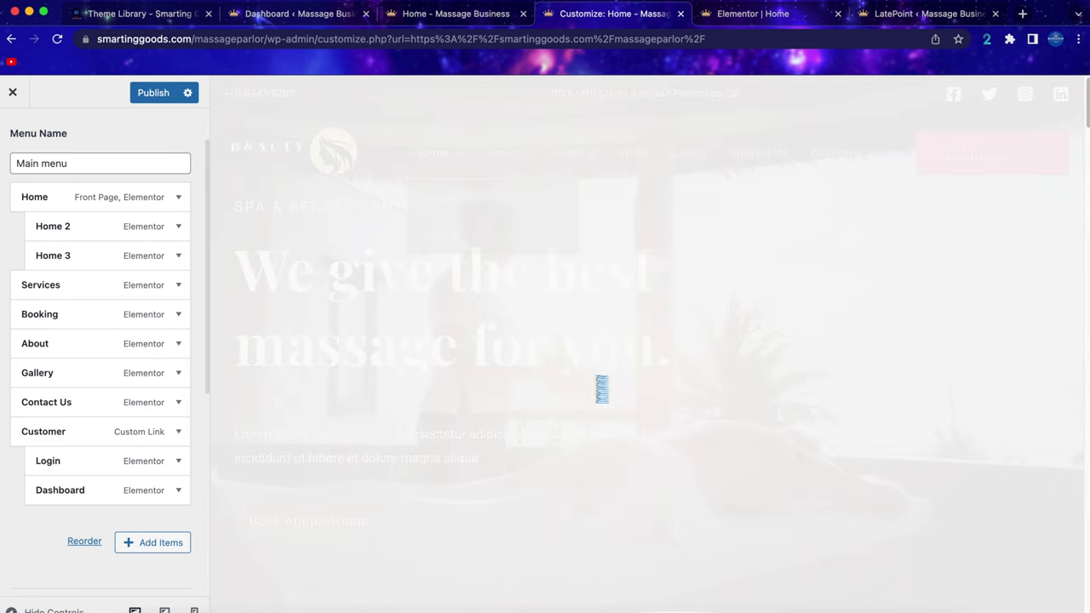
pyautogui.scroll(-10, 688, 345)
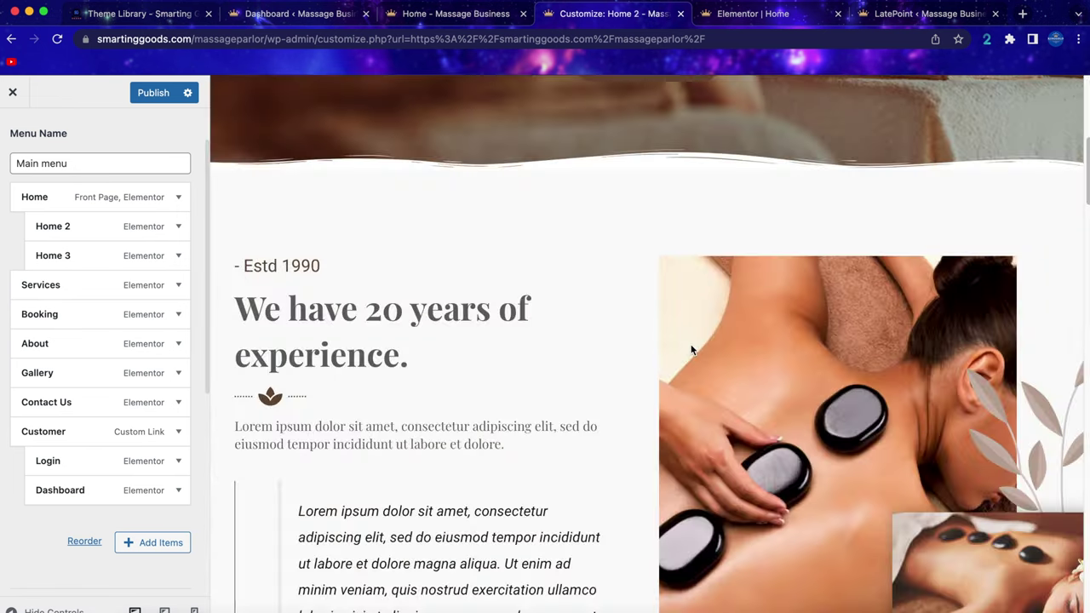
pyautogui.scroll(-6, 686, 343)
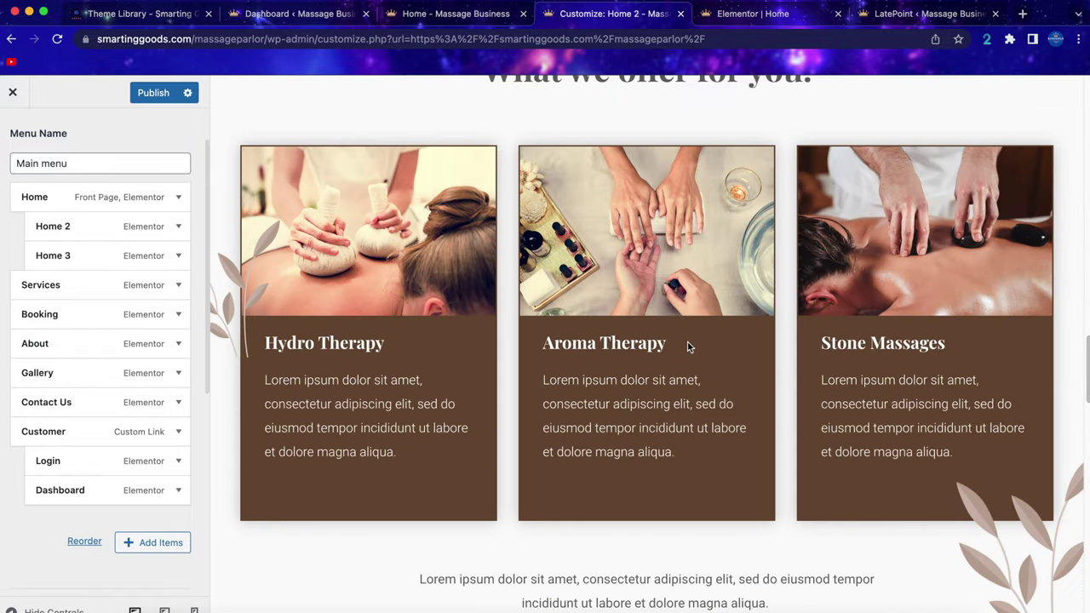
pyautogui.scroll(12, 687, 339)
pyautogui.scroll(6, 688, 340)
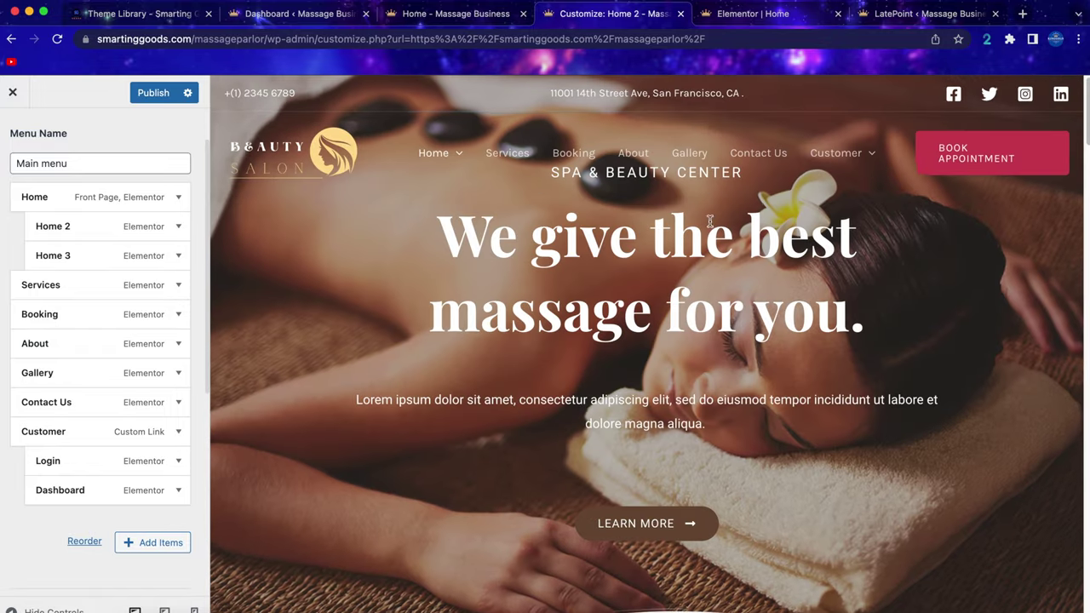
# Link the header Book Appointment button to /booking, publish, and open the footer About widget.
pyautogui.click(924, 128)
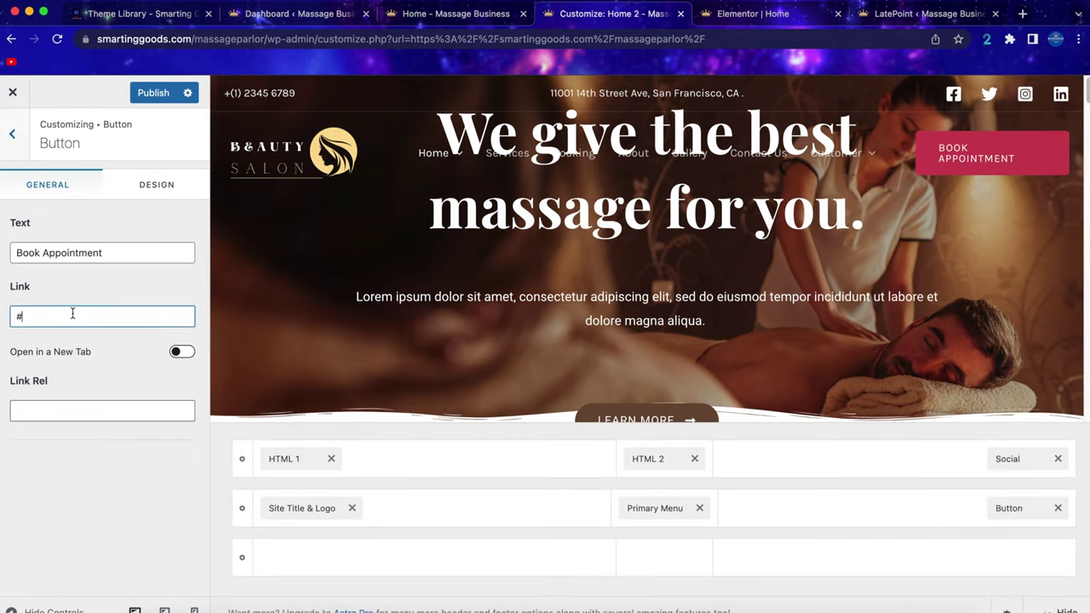
pyautogui.doubleClick(73, 314)
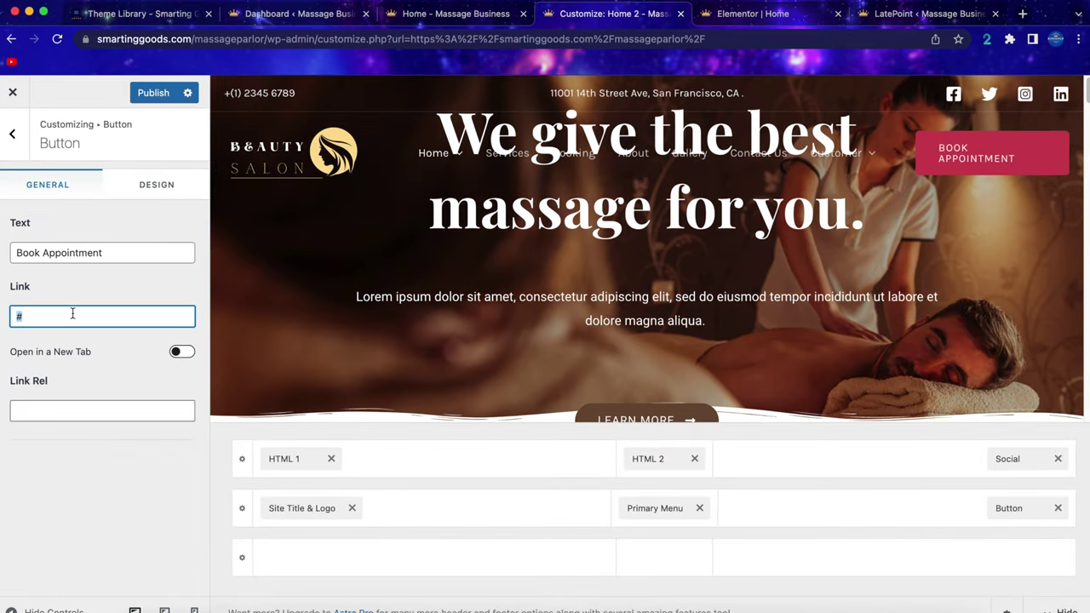
pyautogui.write('/booking')
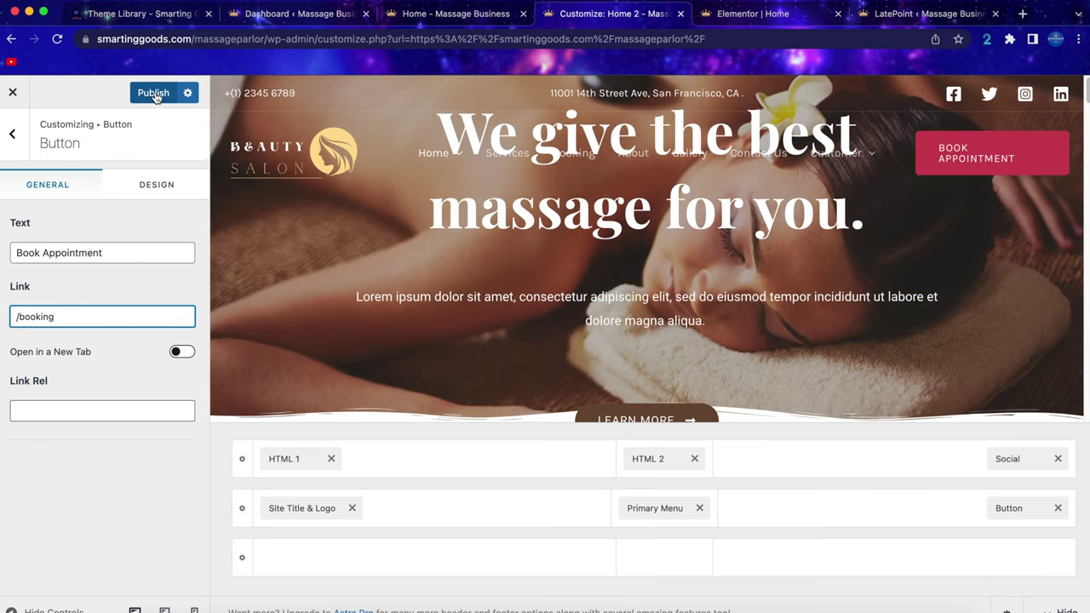
pyautogui.click(154, 93)
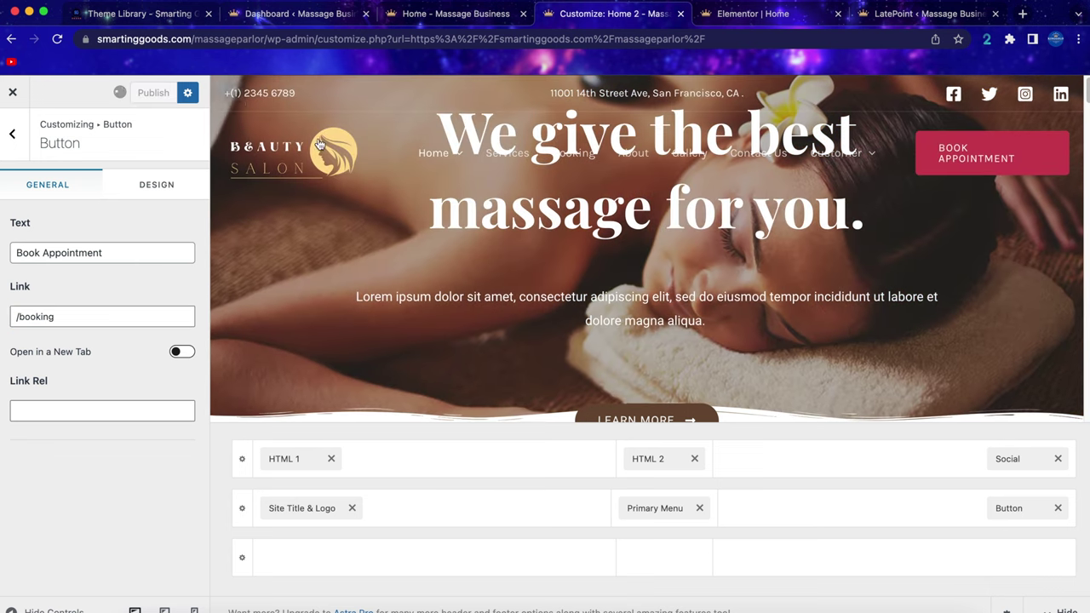
pyautogui.moveTo(1083, 153); pyautogui.dragTo(1086, 408)
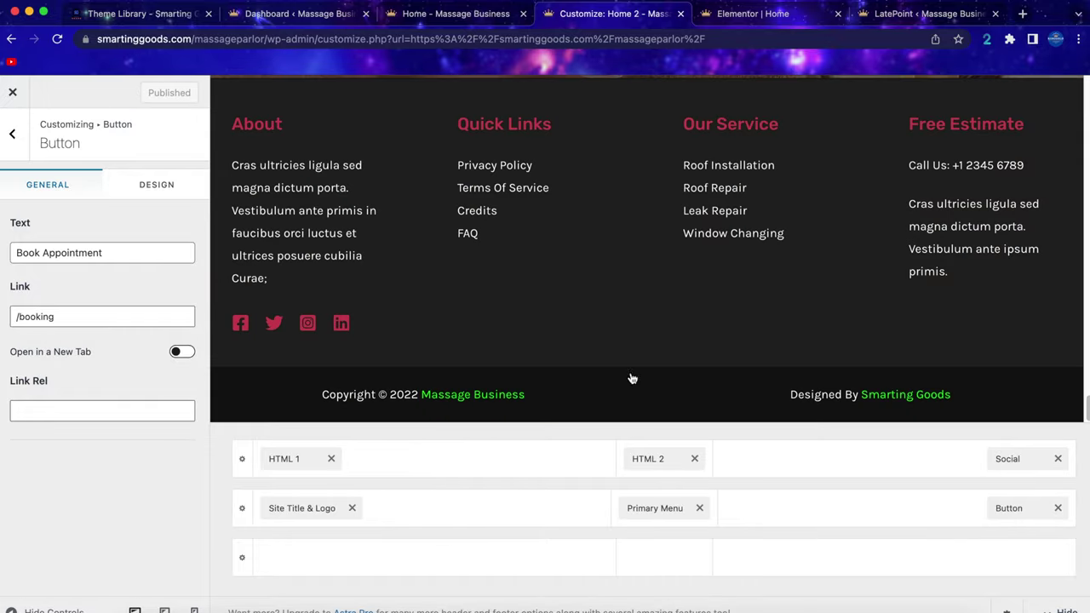
pyautogui.click(240, 121)
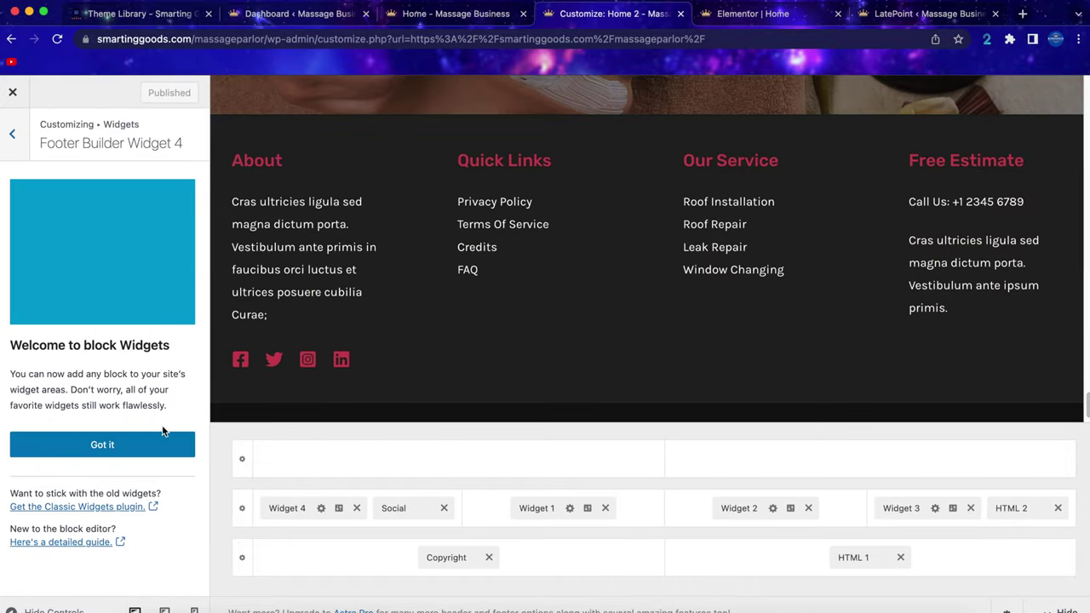
# Dismiss the block widgets notice and open the footer Our Service menu for editing.
pyautogui.click(164, 438)
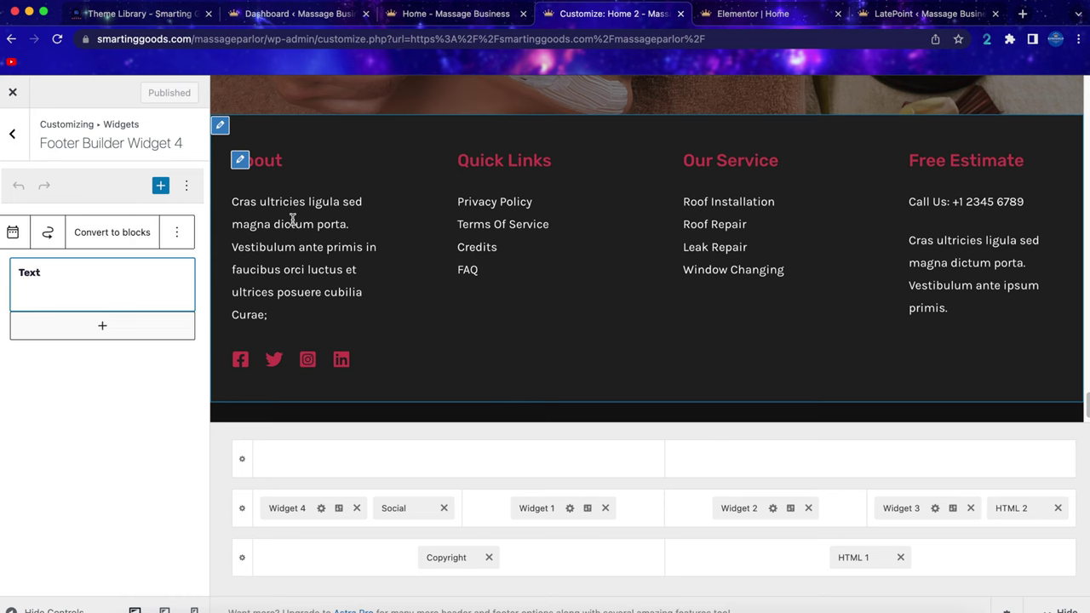
pyautogui.click(466, 161)
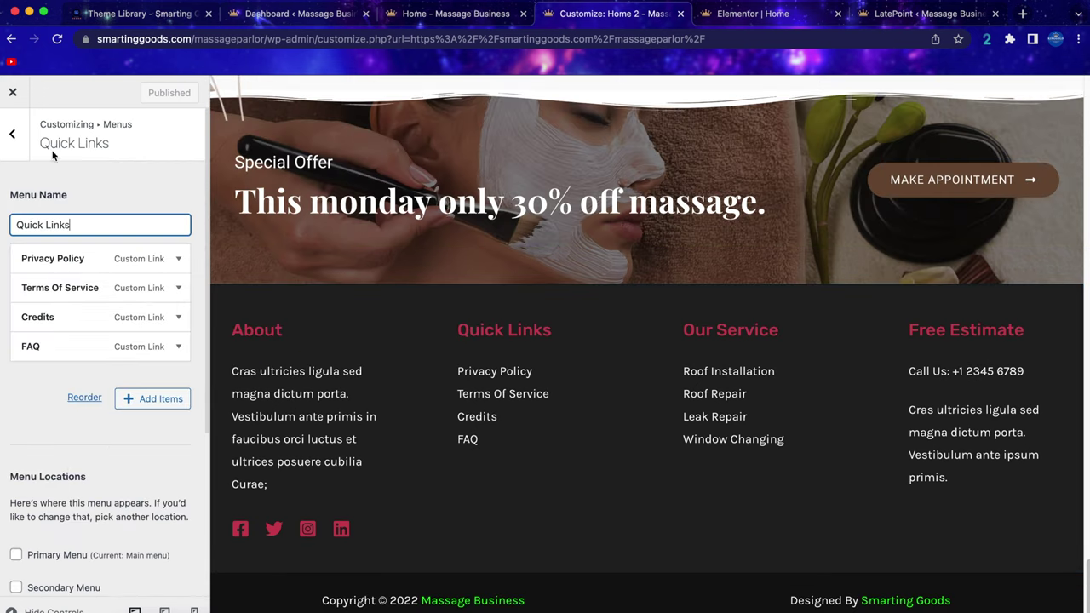
pyautogui.click(17, 134)
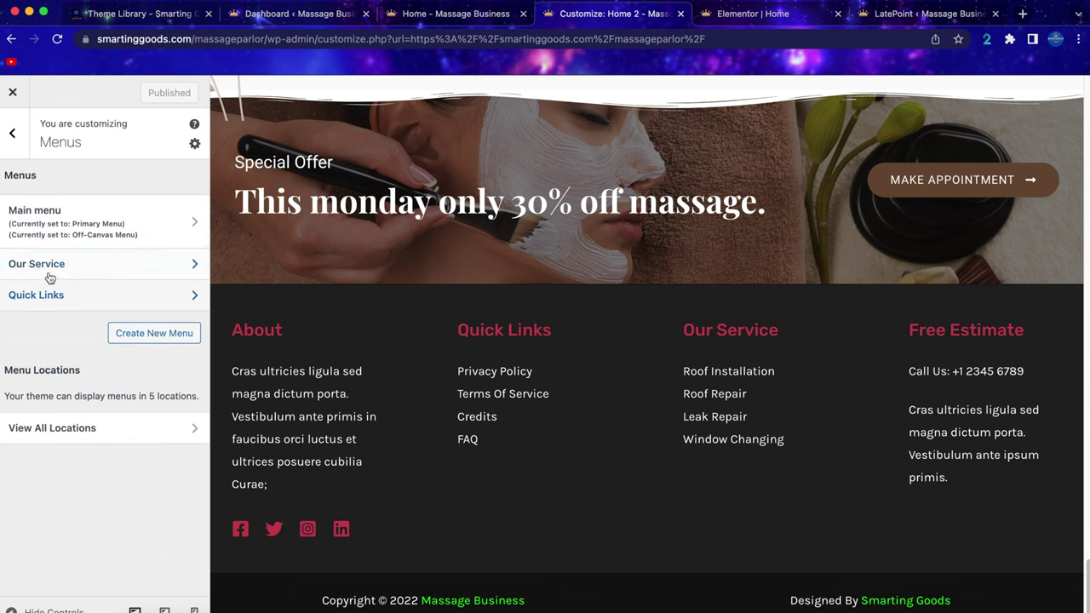
pyautogui.click(693, 330)
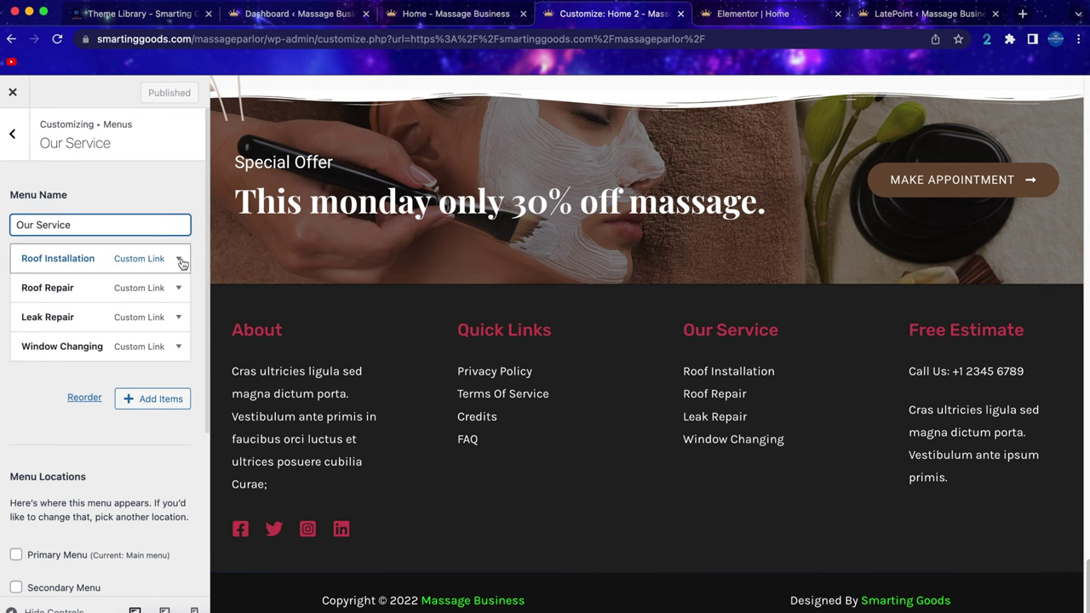
# Remove Roof Installation from the Our Service menu and add the Contact Us page.
pyautogui.click(179, 260)
pyautogui.scroll(-5, 37, 259)
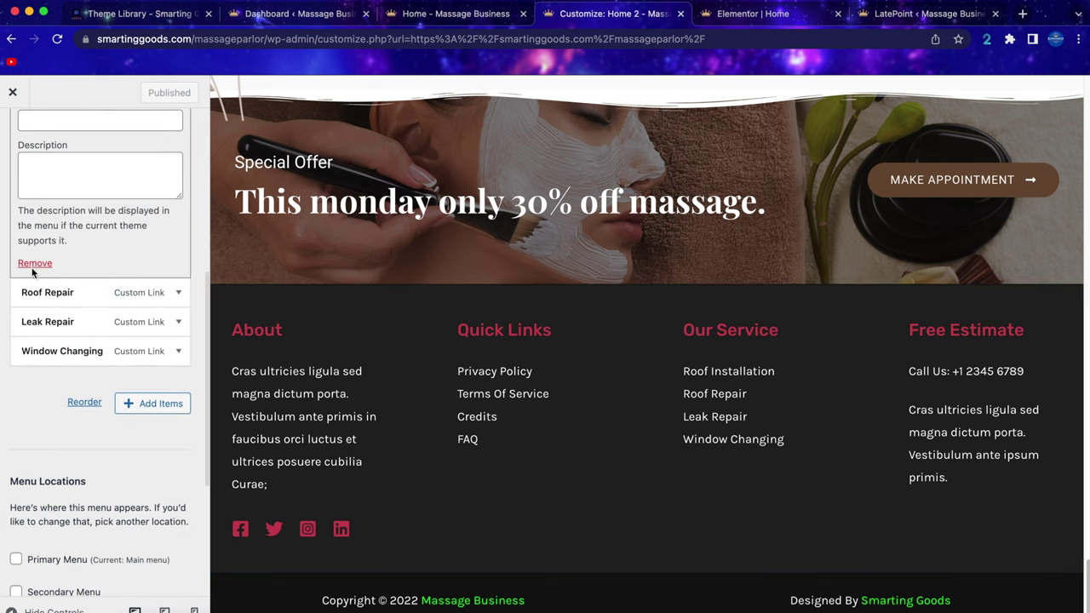
pyautogui.click(33, 267)
pyautogui.click(153, 370)
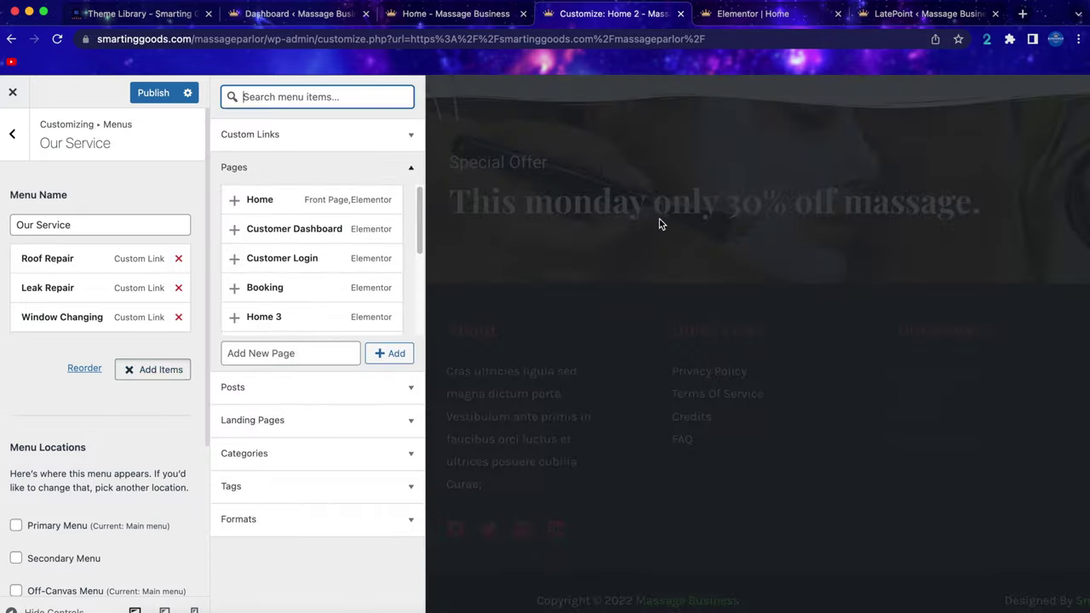
pyautogui.scroll(-1, 273, 281)
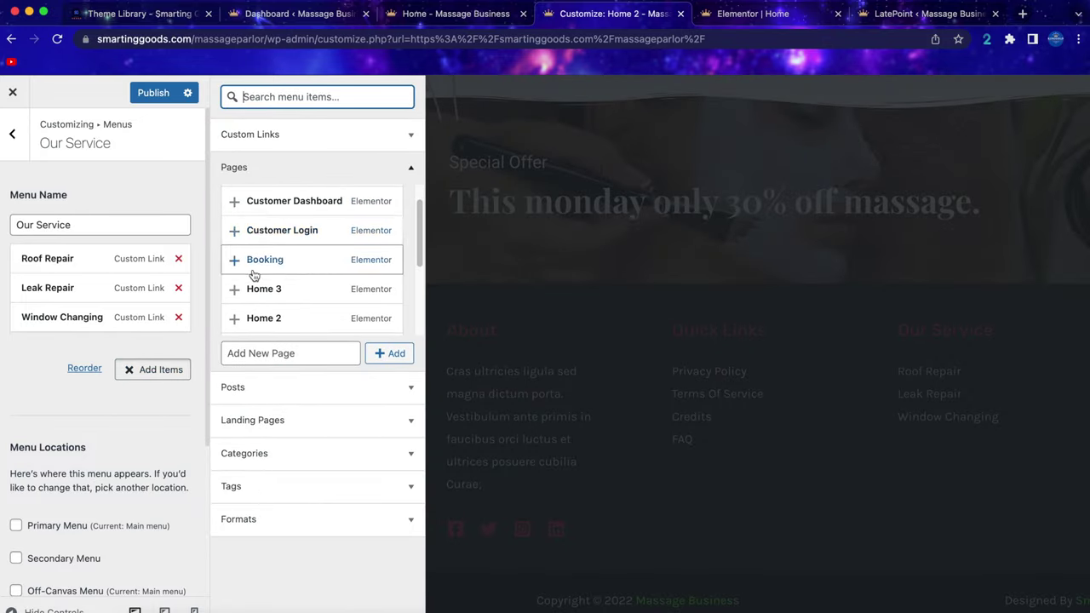
pyautogui.scroll(-1, 335, 281)
pyautogui.scroll(-1, 290, 285)
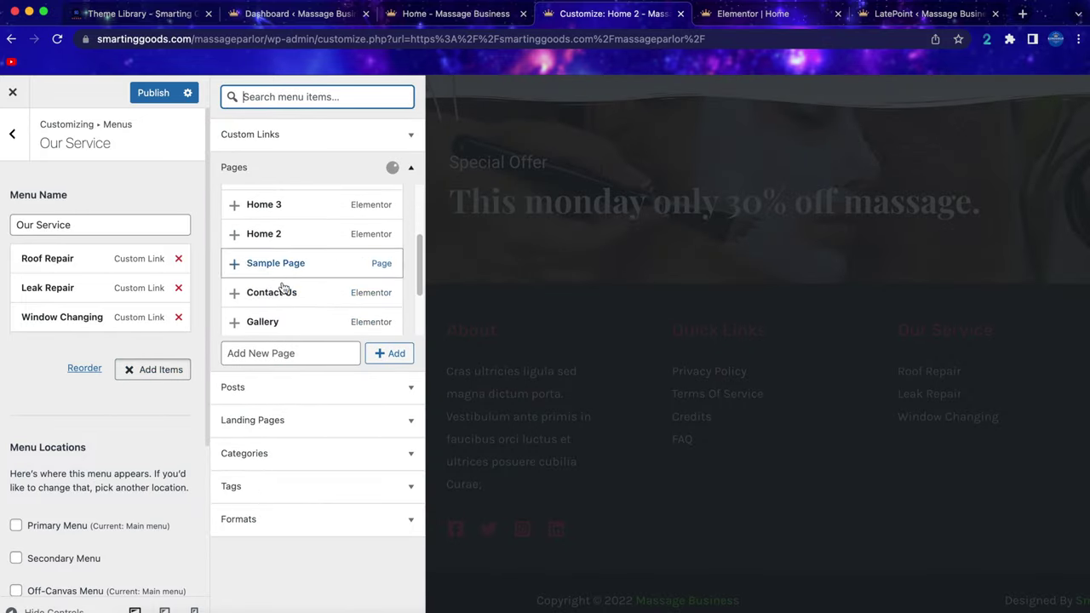
pyautogui.click(233, 293)
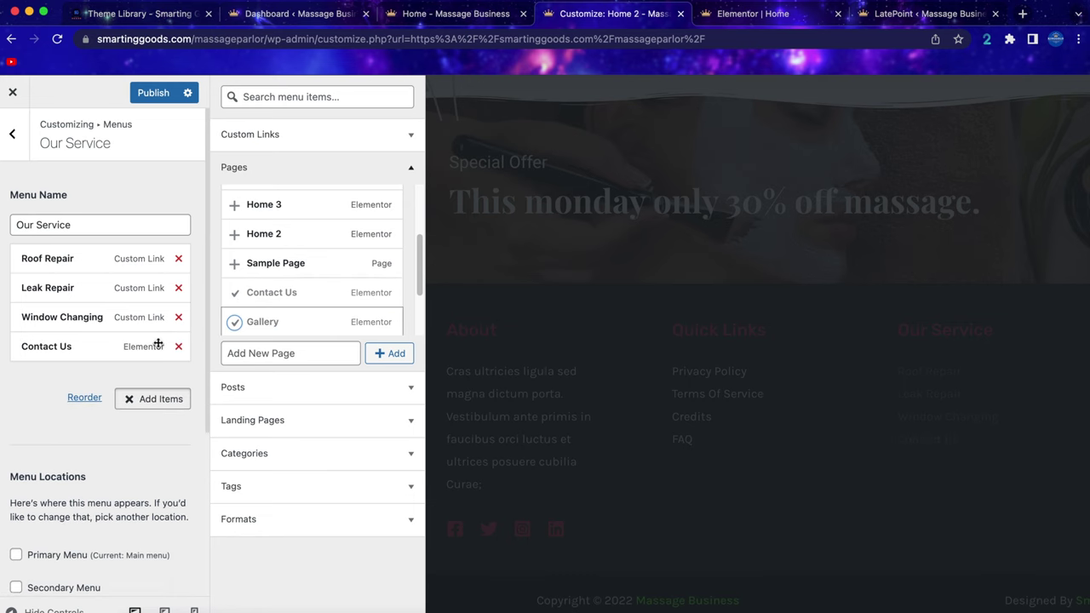
# Remove Roof Repair, Leak Repair and Window Changing, publish, and edit the Free Estimate footer text.
pyautogui.click(179, 258)
pyautogui.click(178, 258)
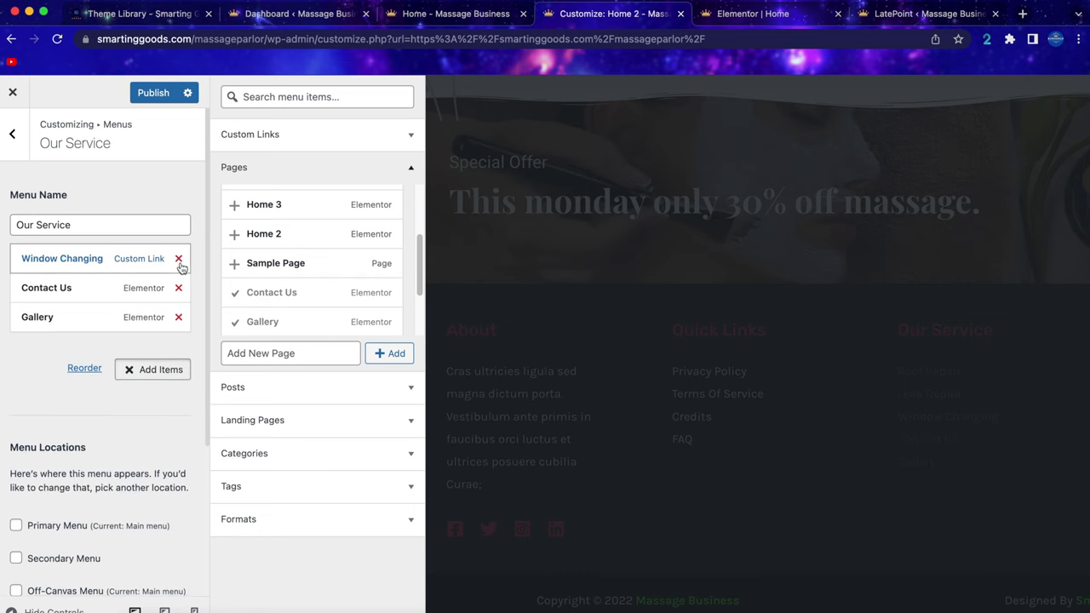
pyautogui.click(178, 258)
pyautogui.click(156, 91)
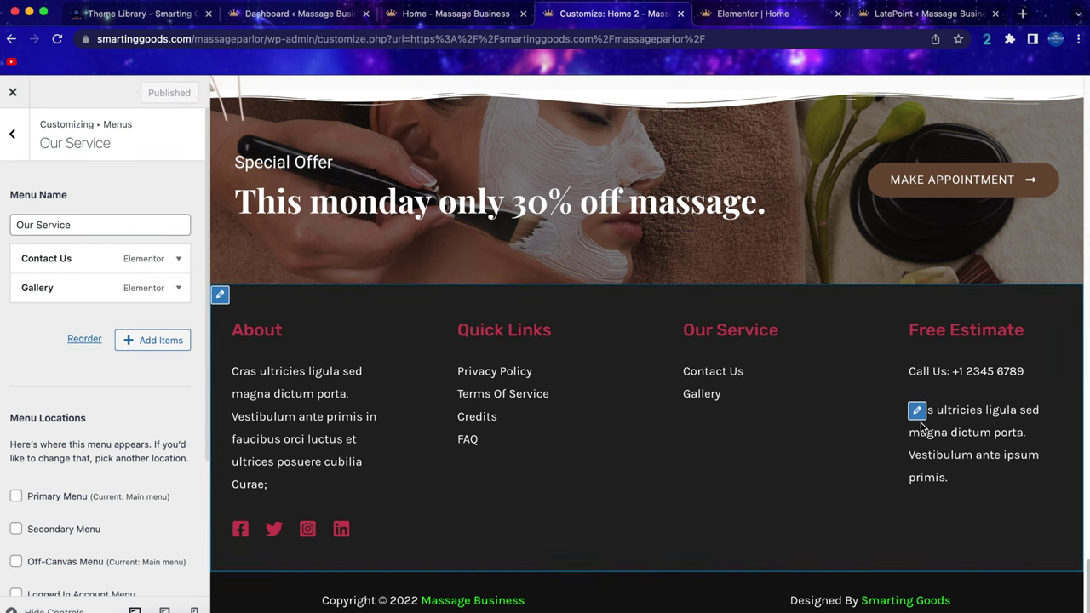
pyautogui.click(917, 412)
pyautogui.scroll(15, 615, 216)
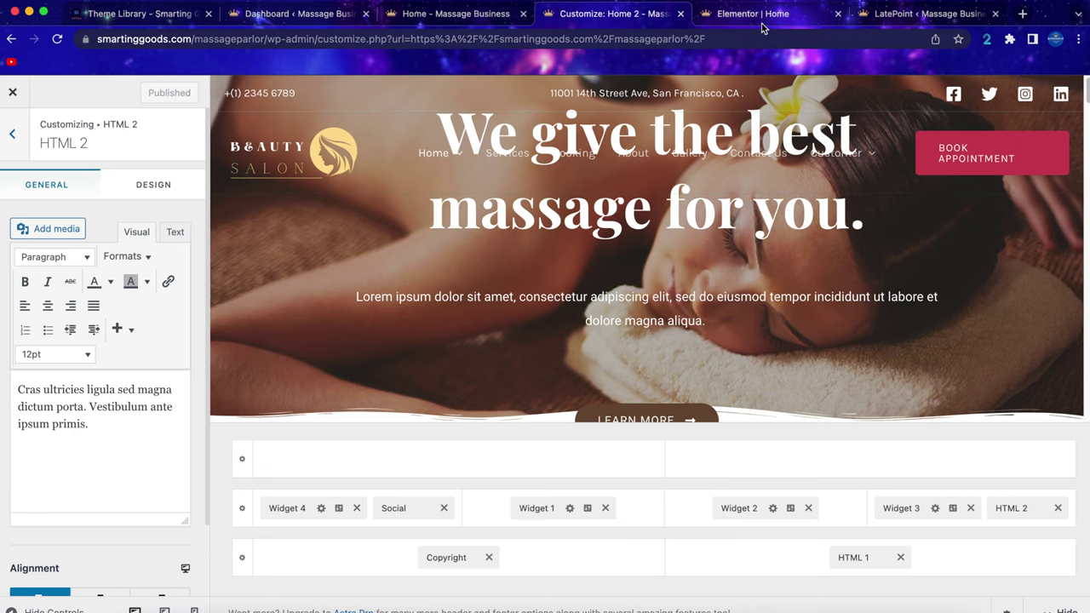
# In the Elementor Home editor, dismiss the SEO popup, hide the sections list, and inspect the hero heading.
pyautogui.click(679, 14)
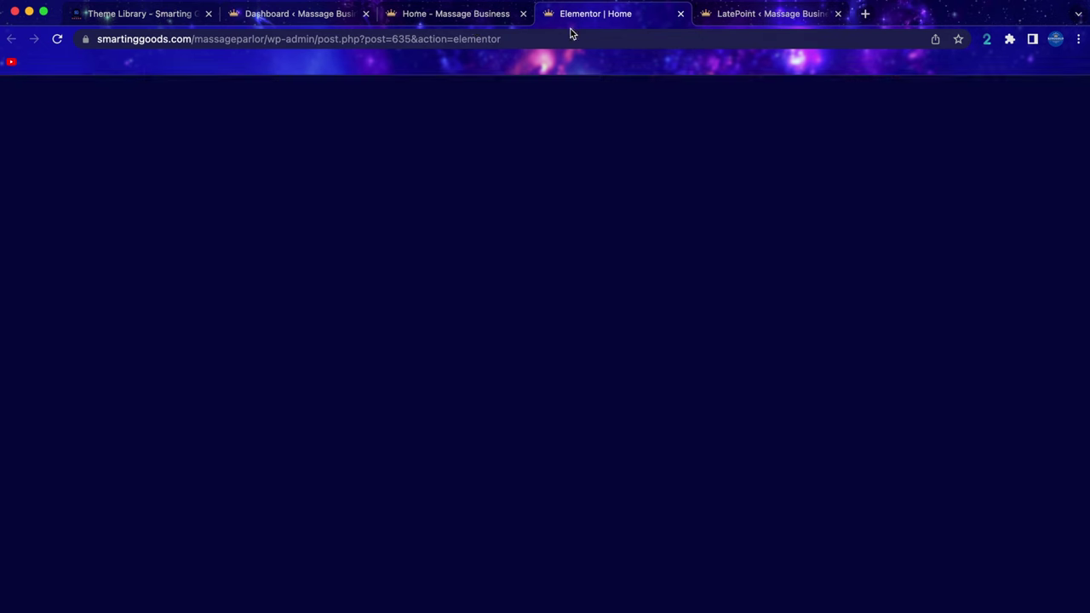
pyautogui.click(247, 142)
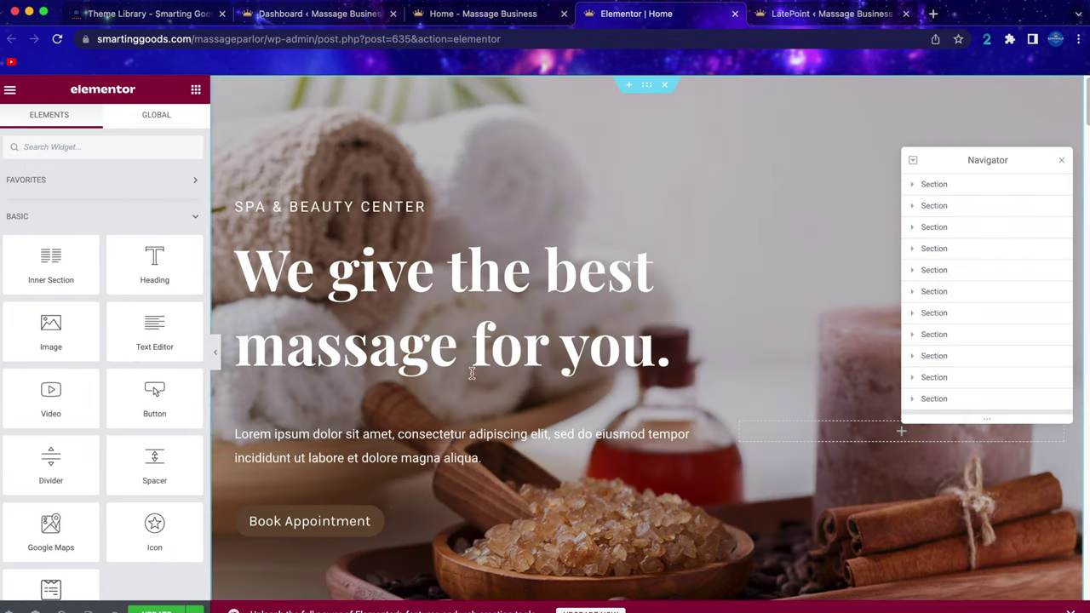
pyautogui.click(1061, 161)
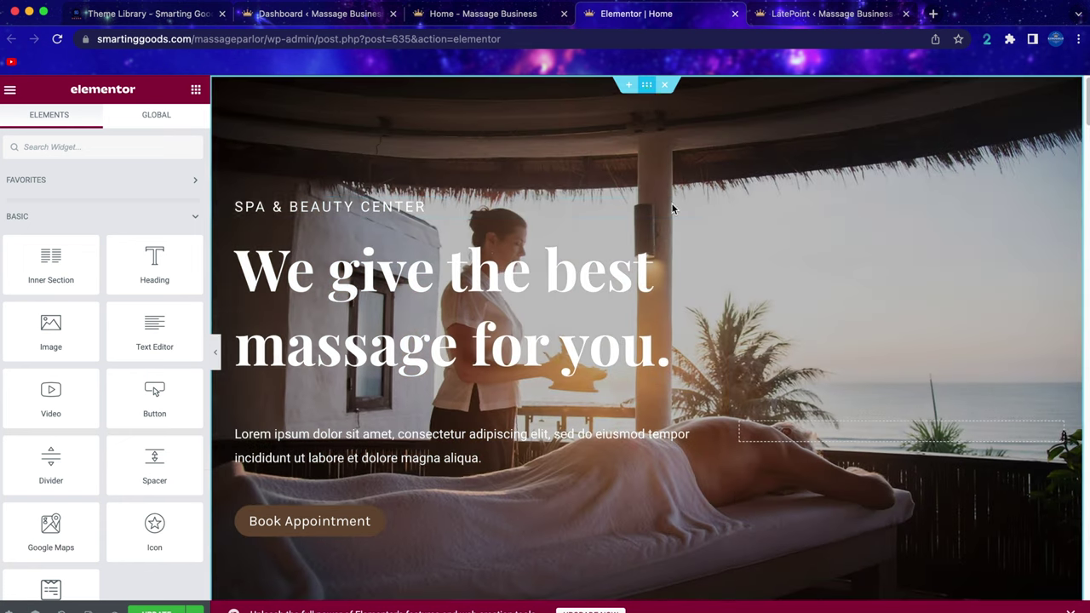
pyautogui.click(647, 84)
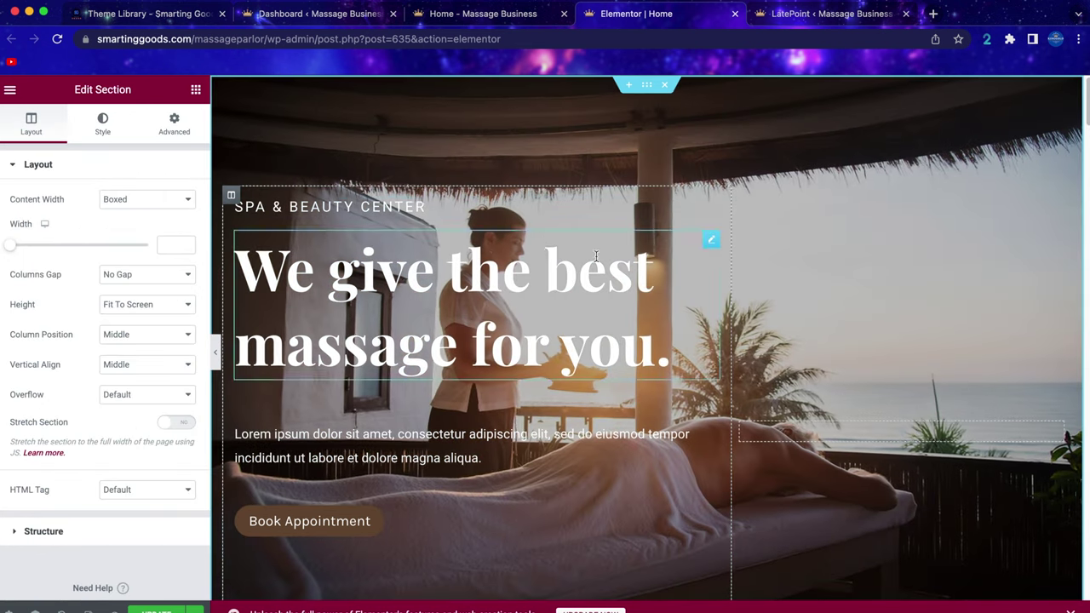
pyautogui.scroll(-1, 464, 264)
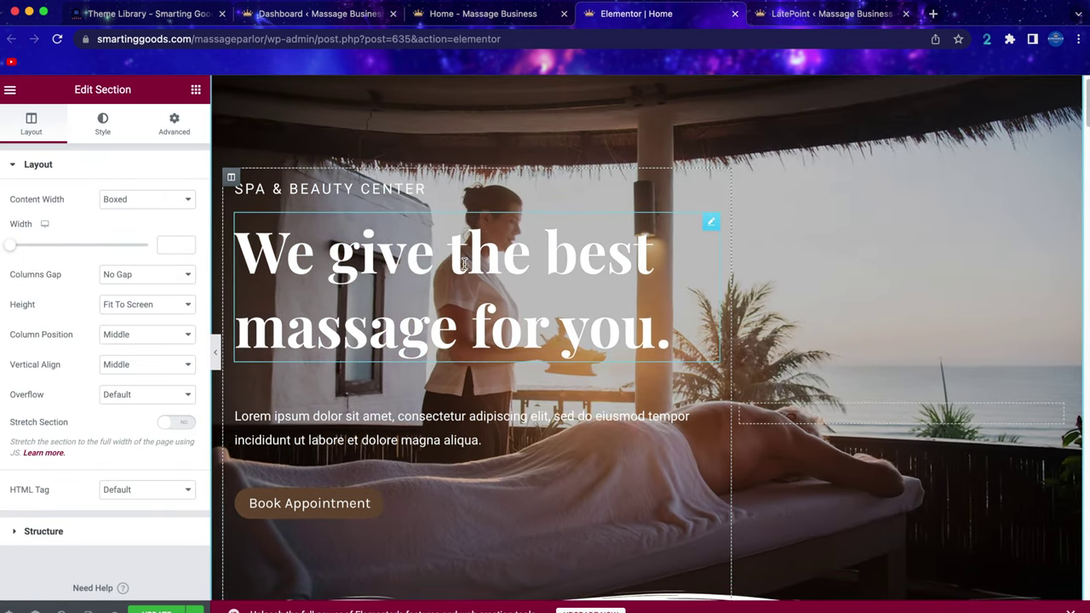
pyautogui.click(464, 264)
pyautogui.scroll(-1, 434, 390)
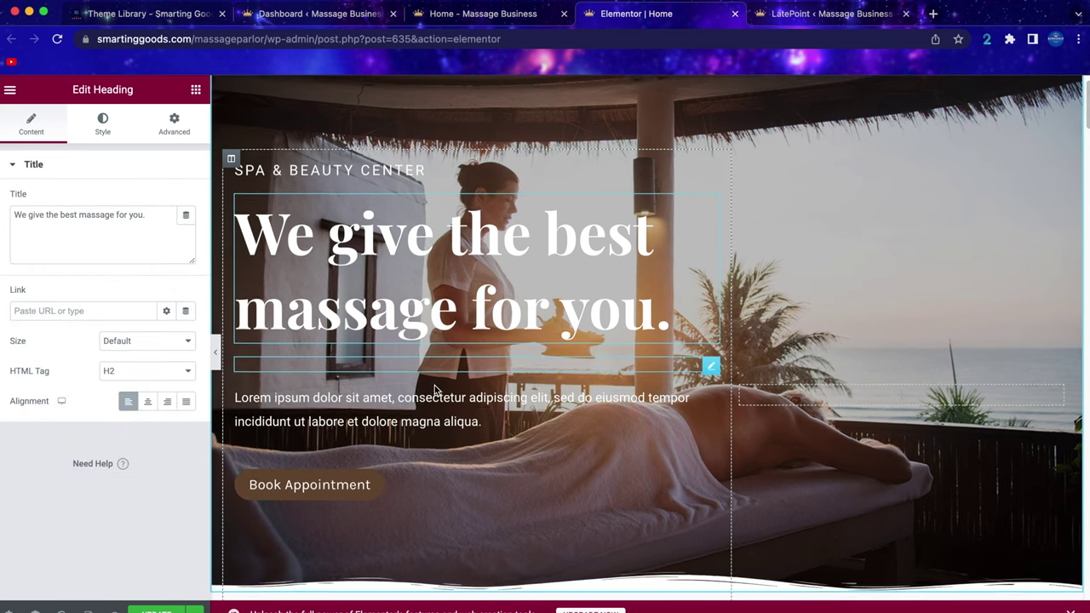
pyautogui.scroll(-2, 434, 390)
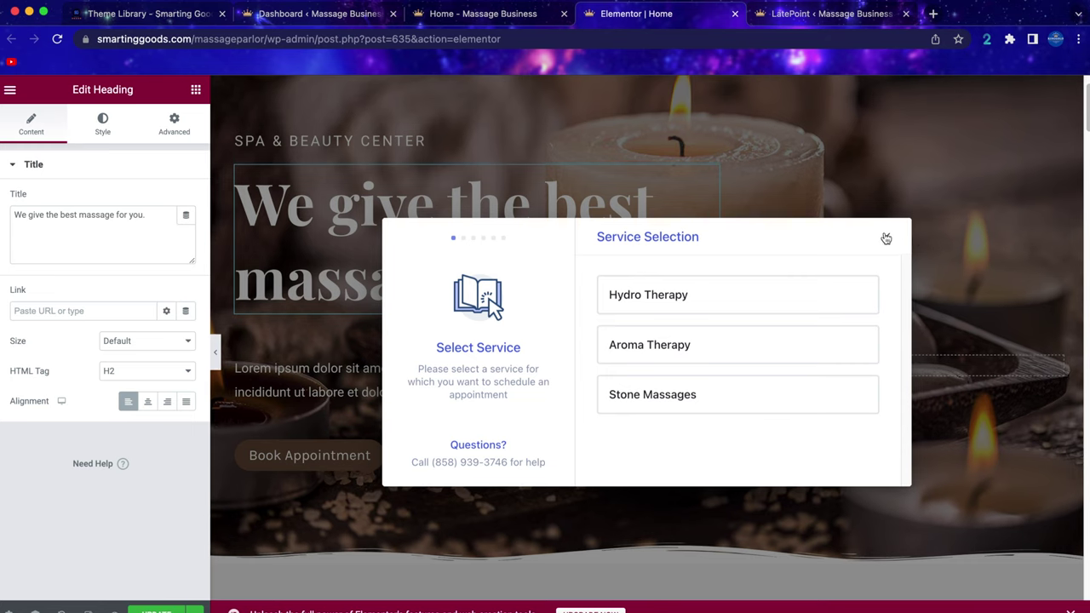
pyautogui.click(885, 236)
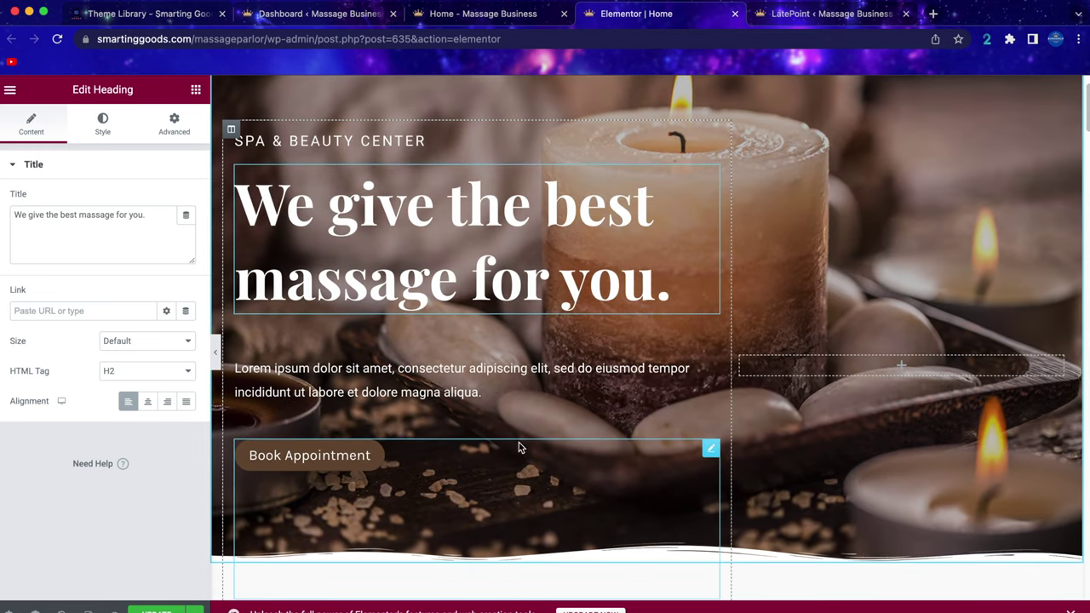
# Confirm the Book Appointment shortcode opens the LatePoint Service Selection popup, then select the hero section.
pyautogui.click(674, 460)
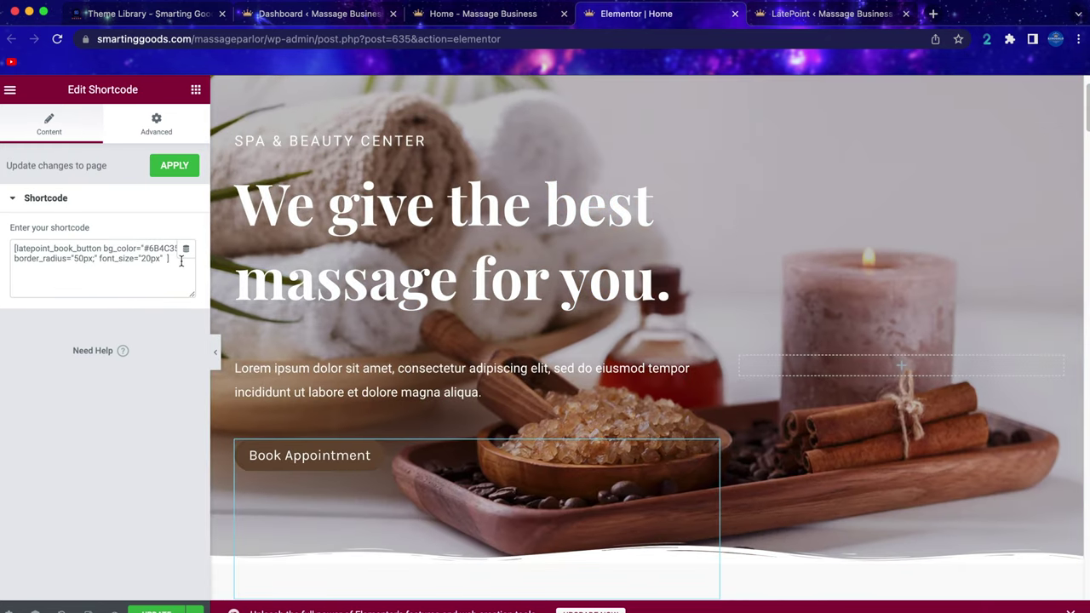
pyautogui.moveTo(181, 261); pyautogui.dragTo(18, 242)
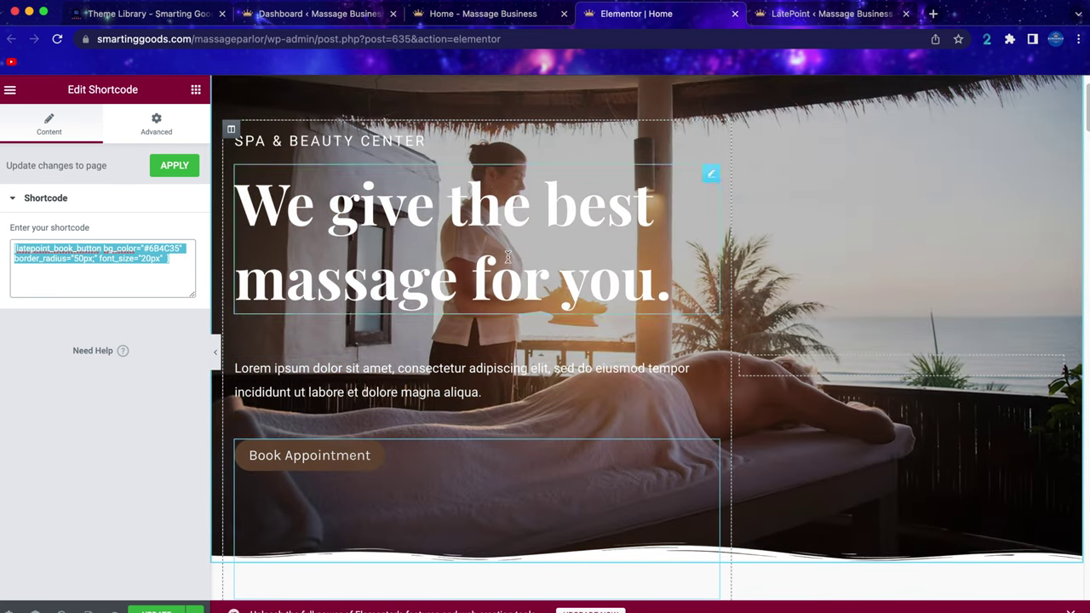
pyautogui.click(309, 455)
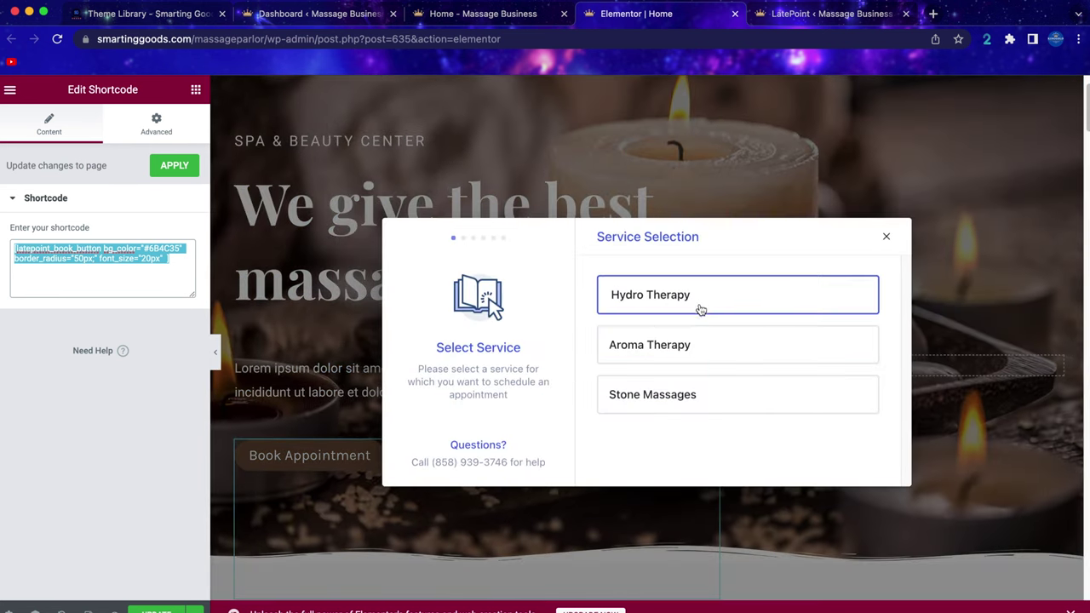
pyautogui.click(888, 240)
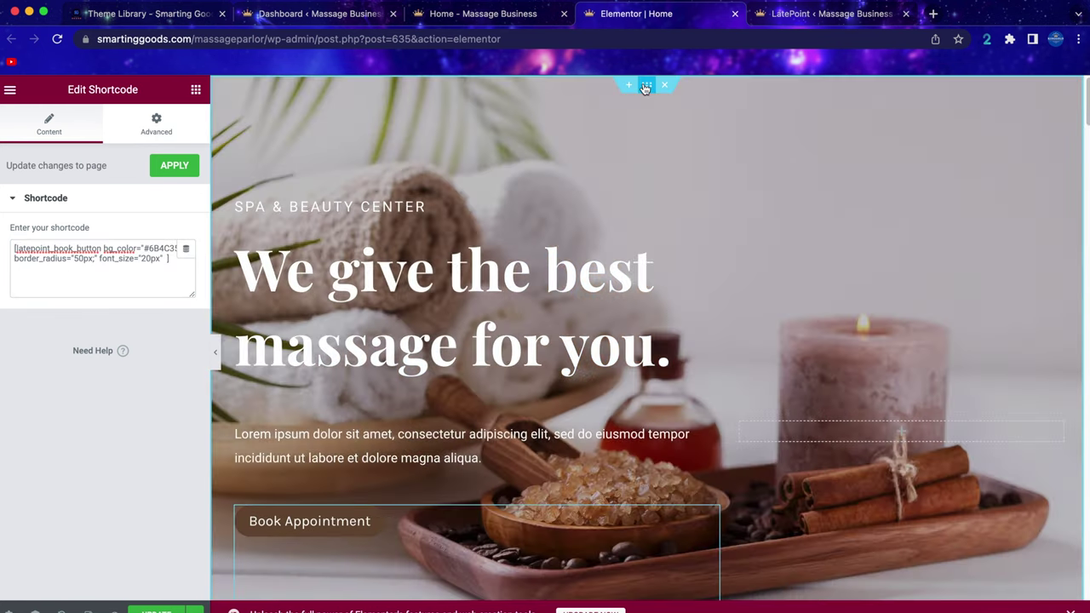
pyautogui.click(645, 87)
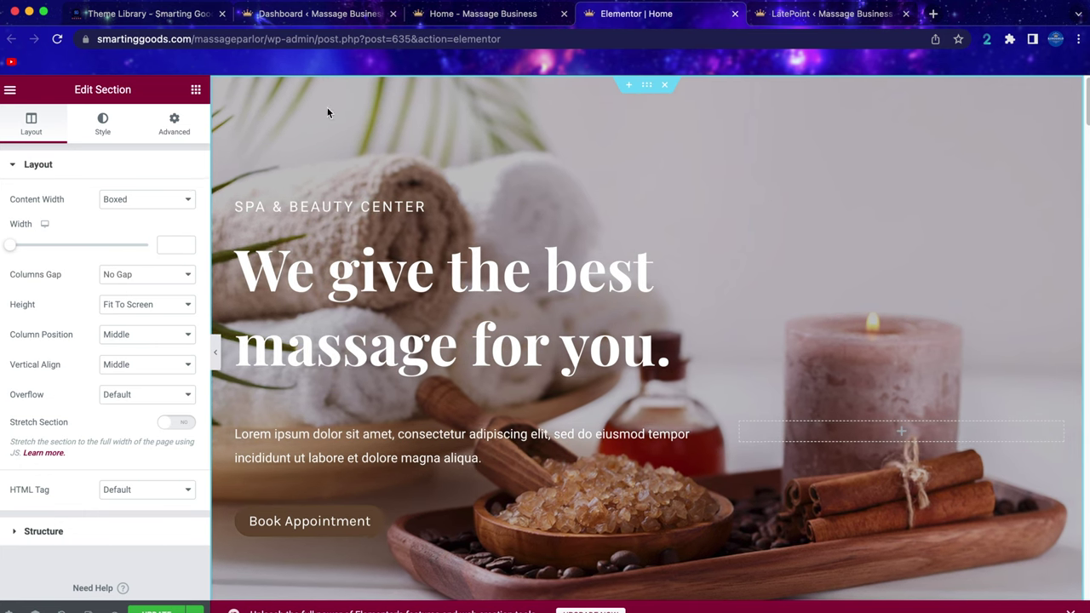
# Preview Classic, Gradient and Video hero backgrounds, keep the three-image Slideshow, and open its gallery.
pyautogui.click(103, 124)
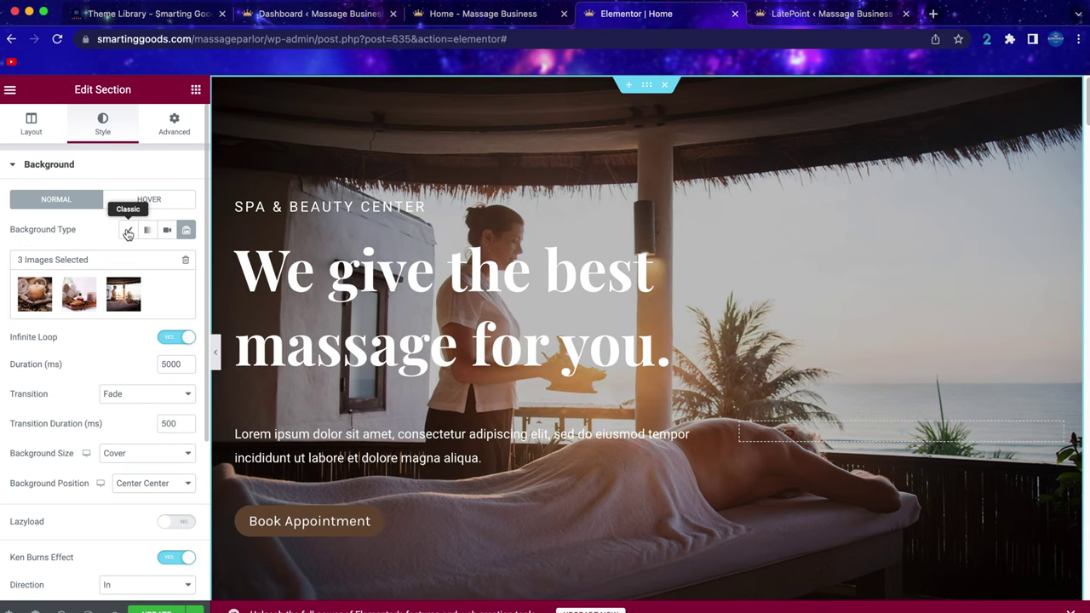
pyautogui.click(129, 230)
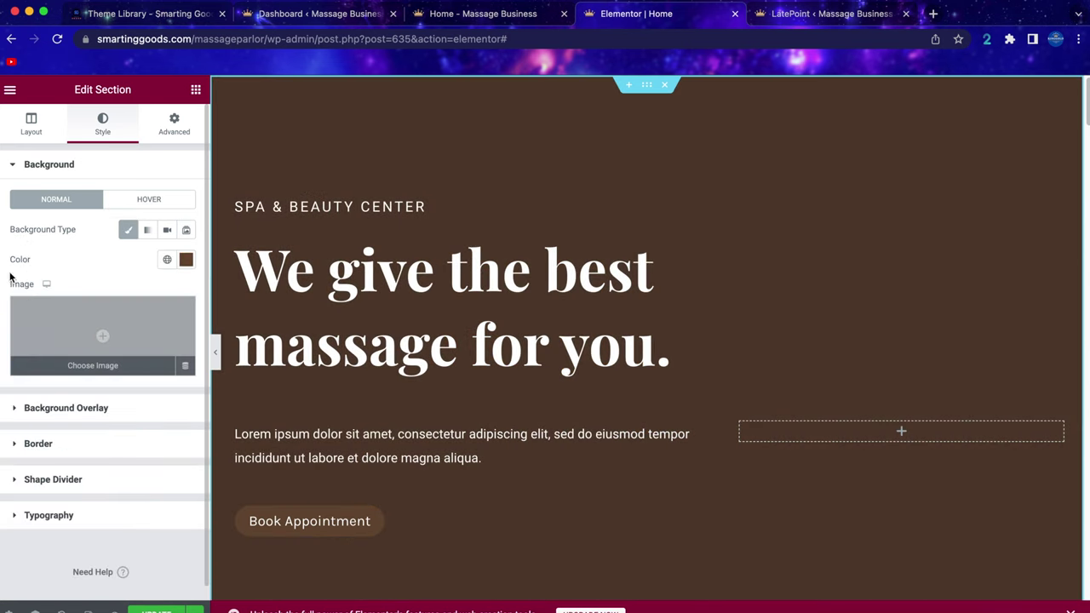
pyautogui.click(149, 232)
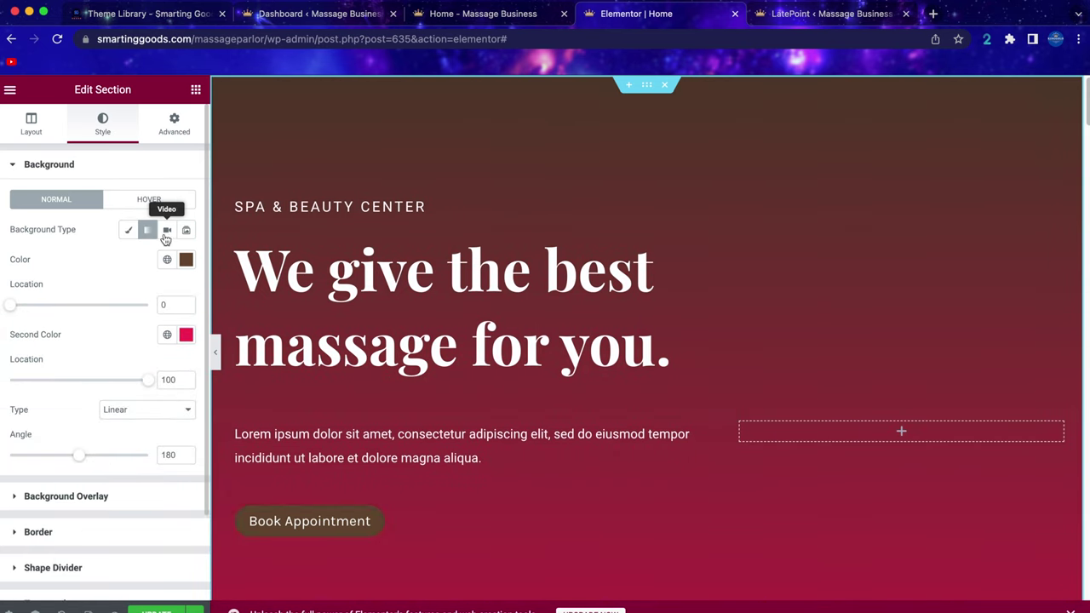
pyautogui.click(168, 232)
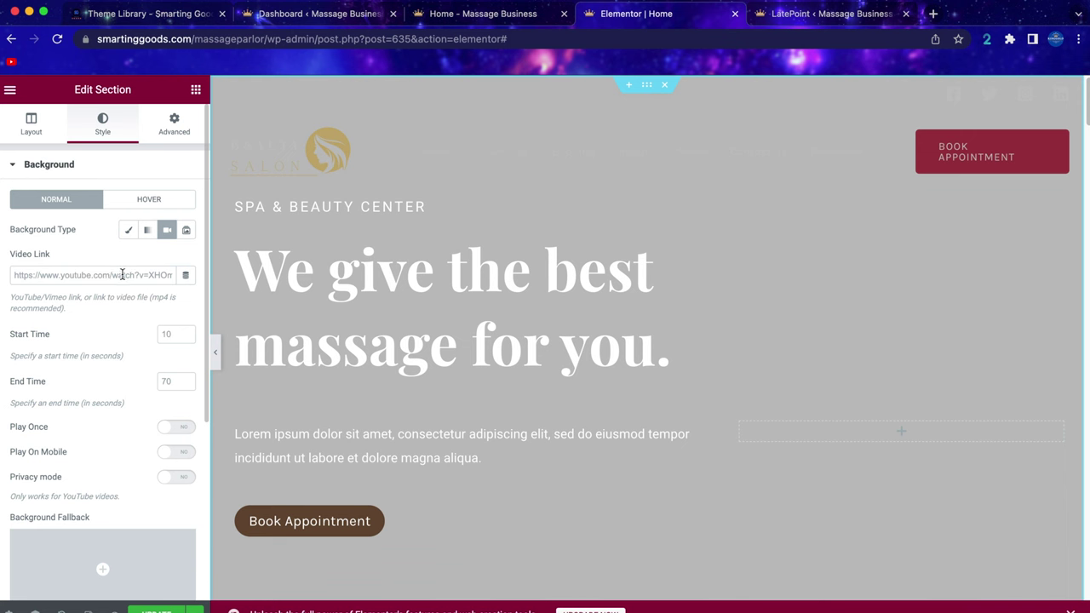
pyautogui.click(186, 230)
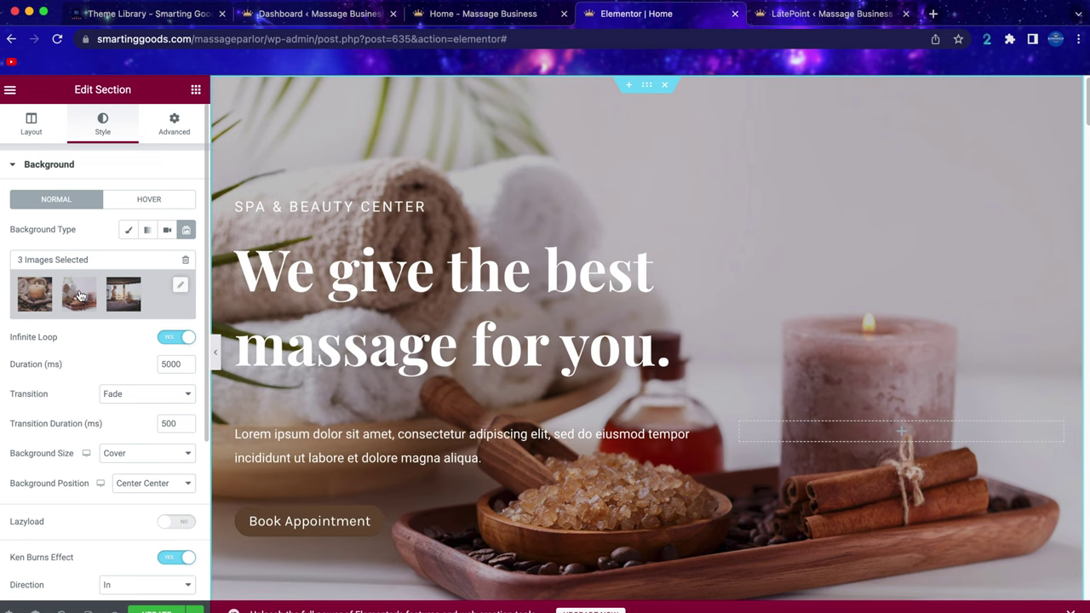
pyautogui.click(155, 315)
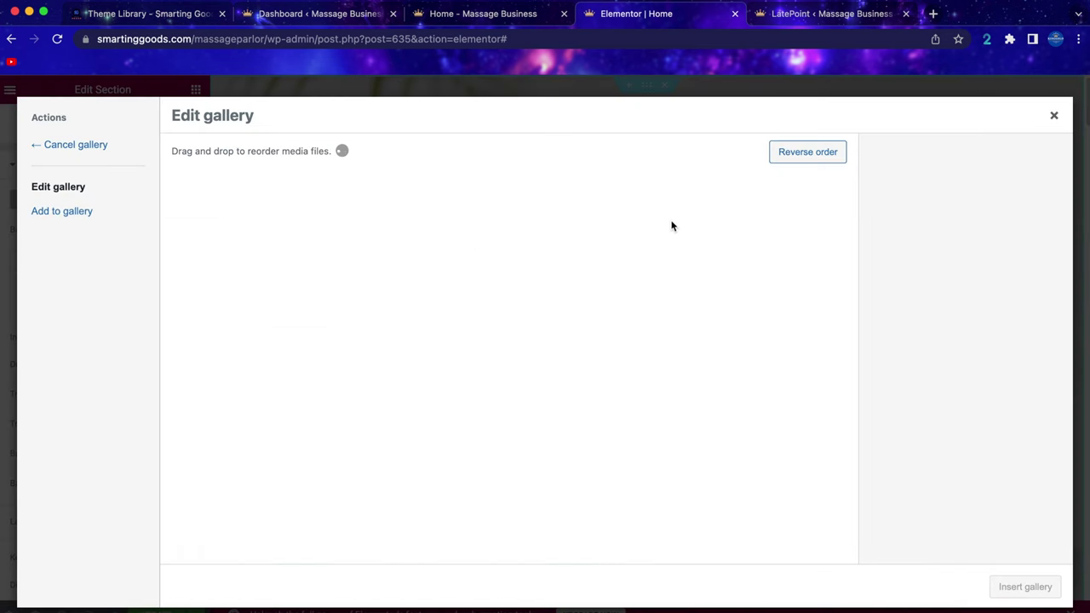
# Import a free 'massage' stock photo and add it to the hero slideshow as the fourth image.
pyautogui.moveTo(223, 244)
pyautogui.mouseDown()
pyautogui.moveTo(354, 238)
pyautogui.moveTo(213, 239)
pyautogui.mouseUp()
pyautogui.click(78, 217)
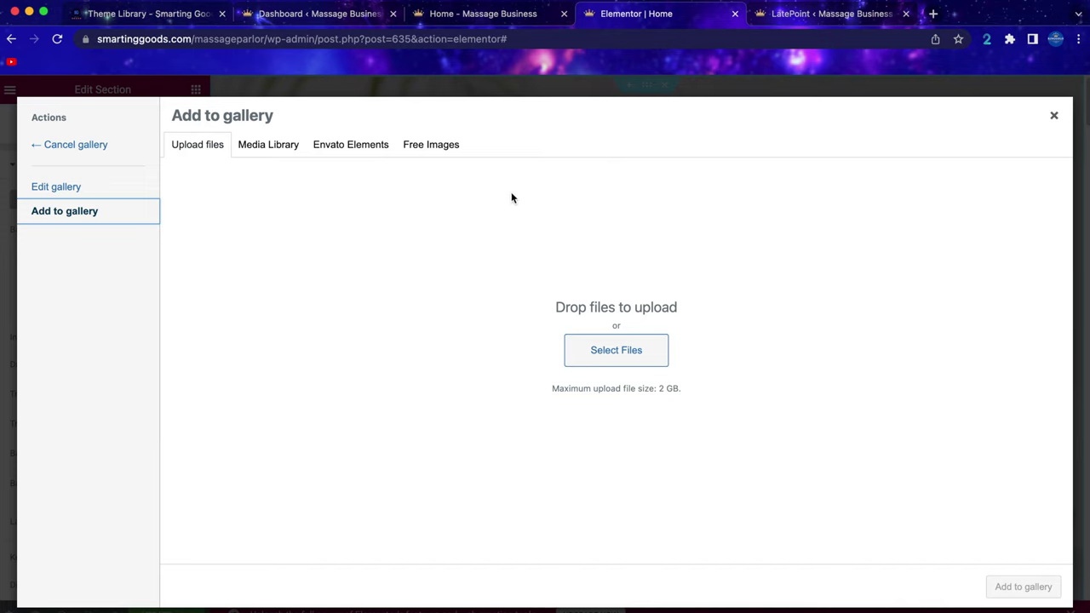
pyautogui.click(432, 149)
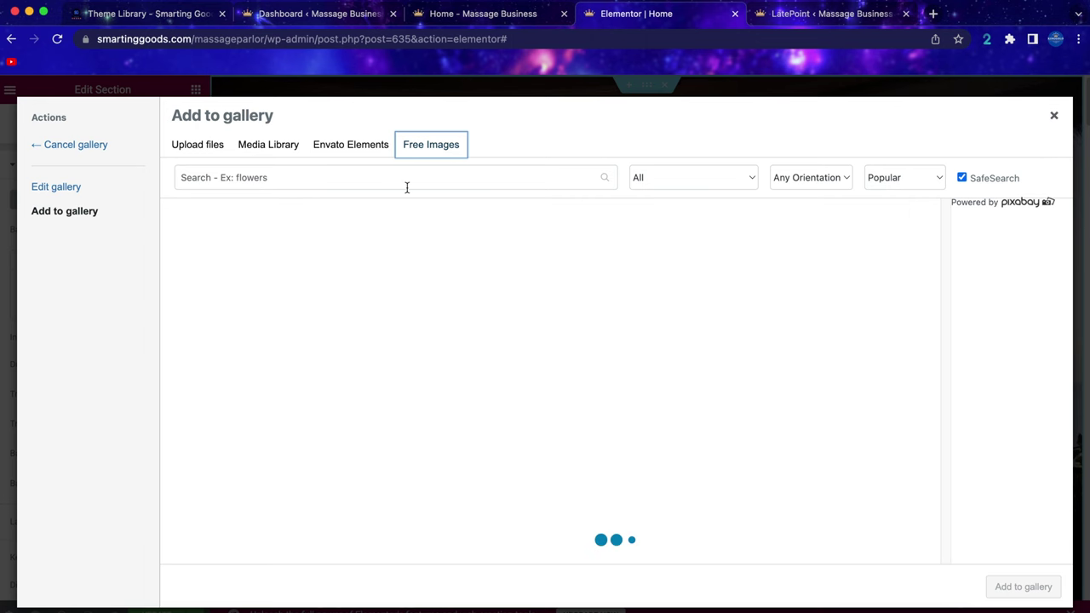
pyautogui.write('massage')
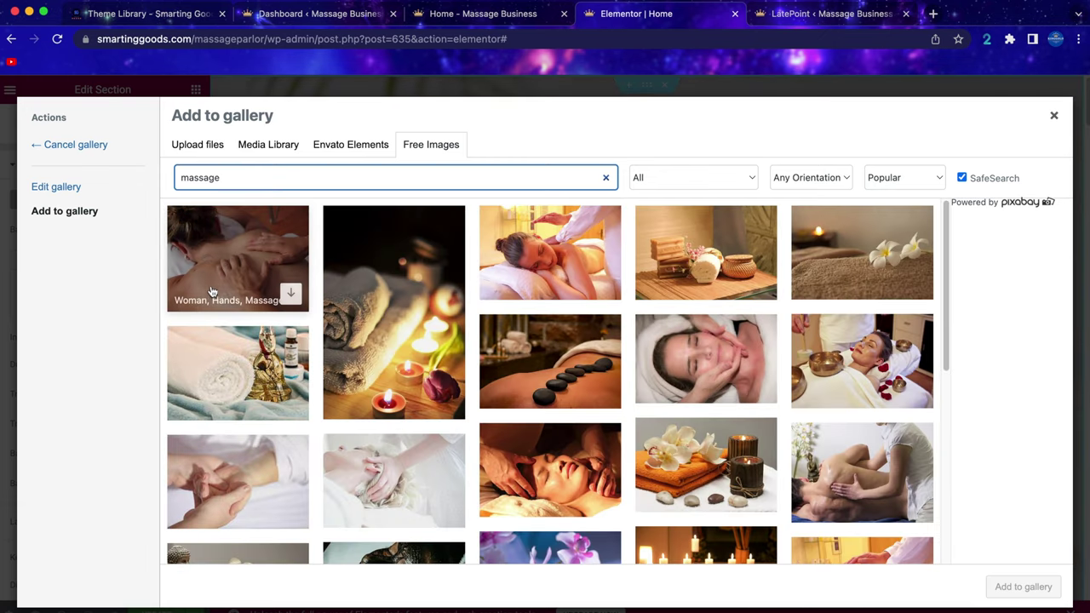
pyautogui.click(545, 239)
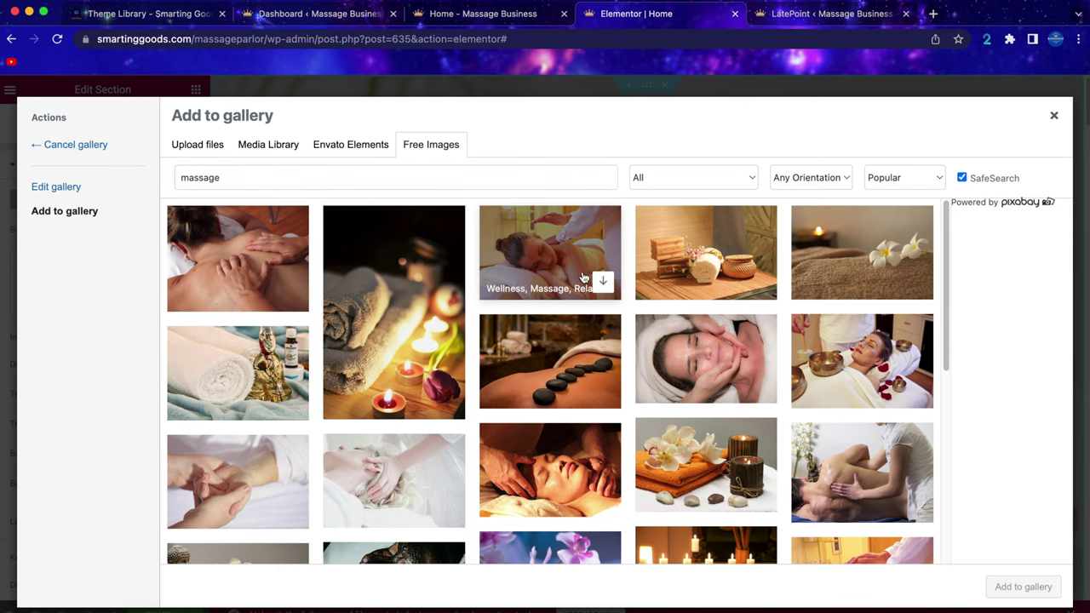
pyautogui.click(604, 284)
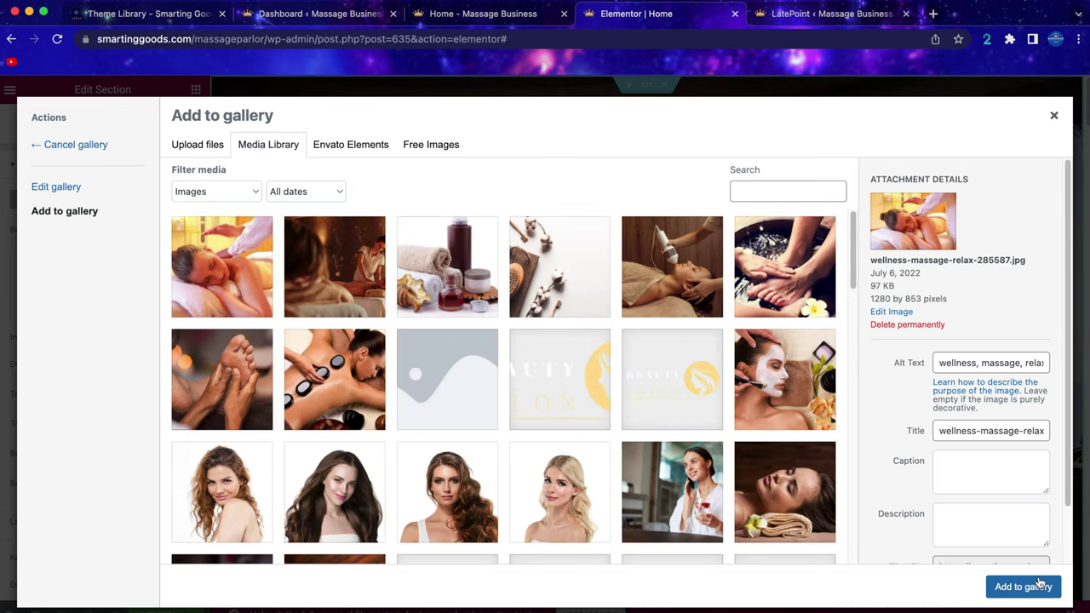
pyautogui.click(1030, 588)
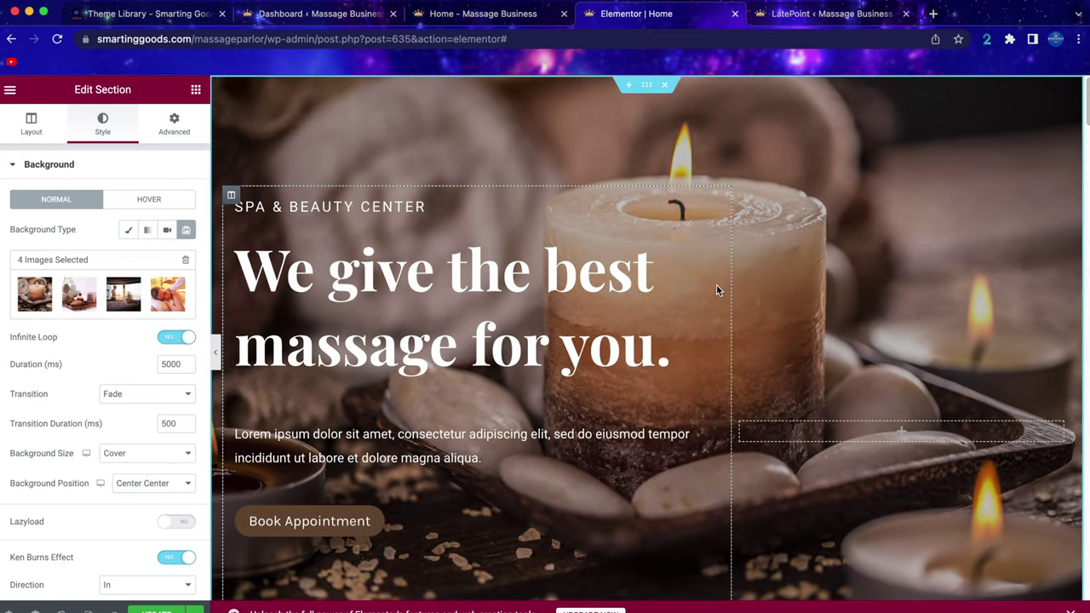
pyautogui.scroll(-2, 715, 284)
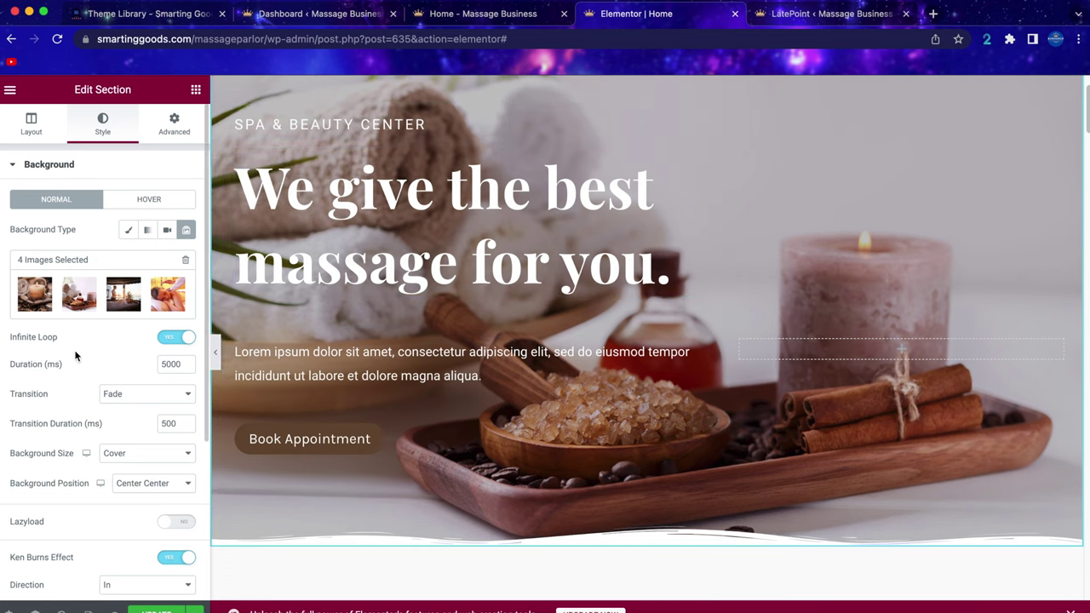
# Scroll through the four-image slideshow options and down to the Welcome to Sheipa section.
pyautogui.scroll(-2, 85, 324)
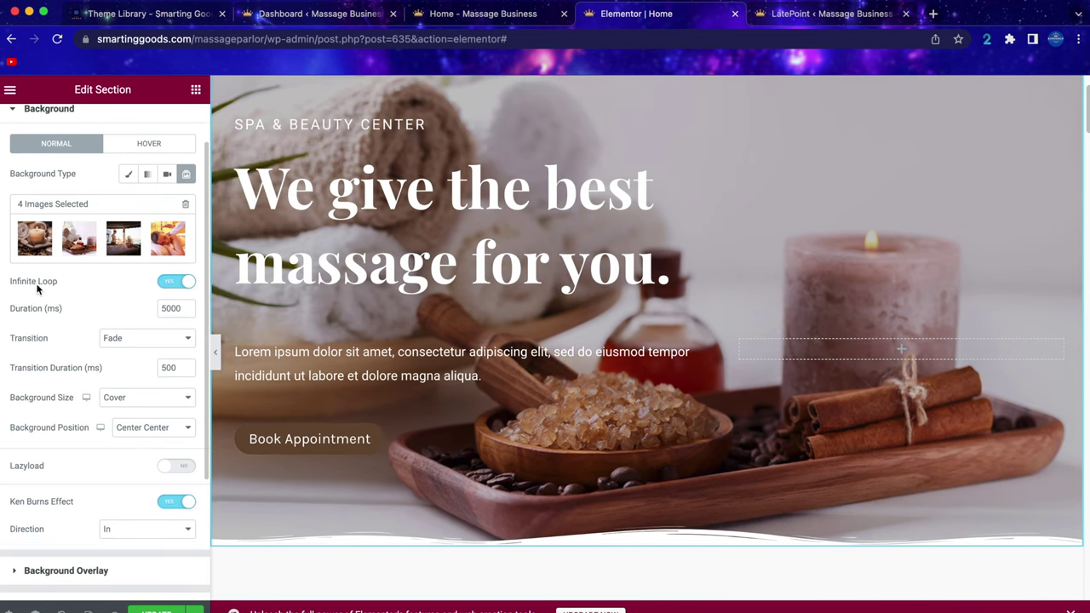
pyautogui.scroll(-2, 74, 295)
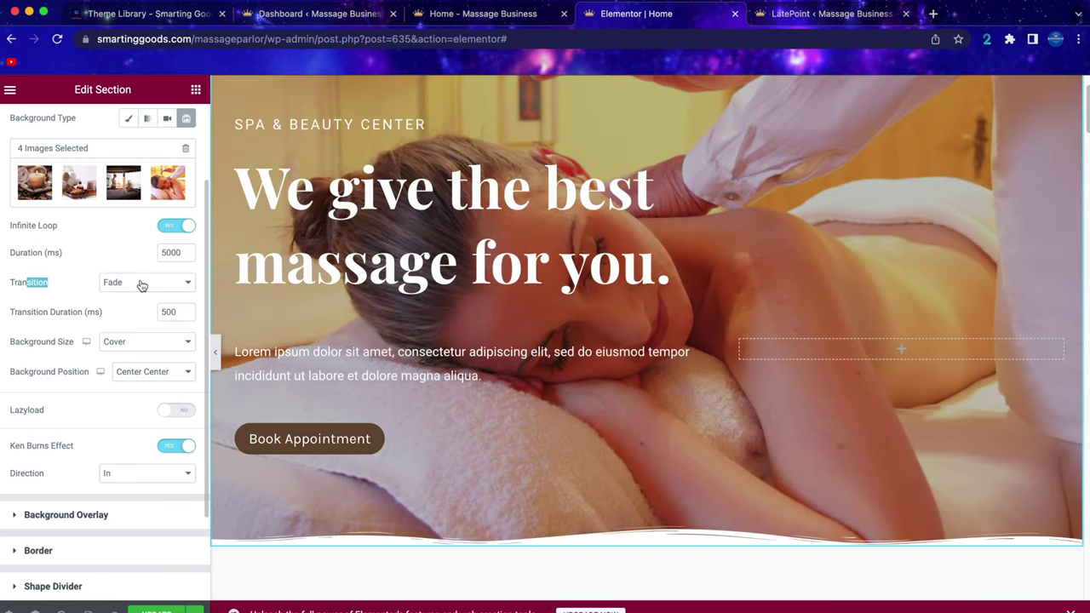
pyautogui.scroll(-3, 128, 298)
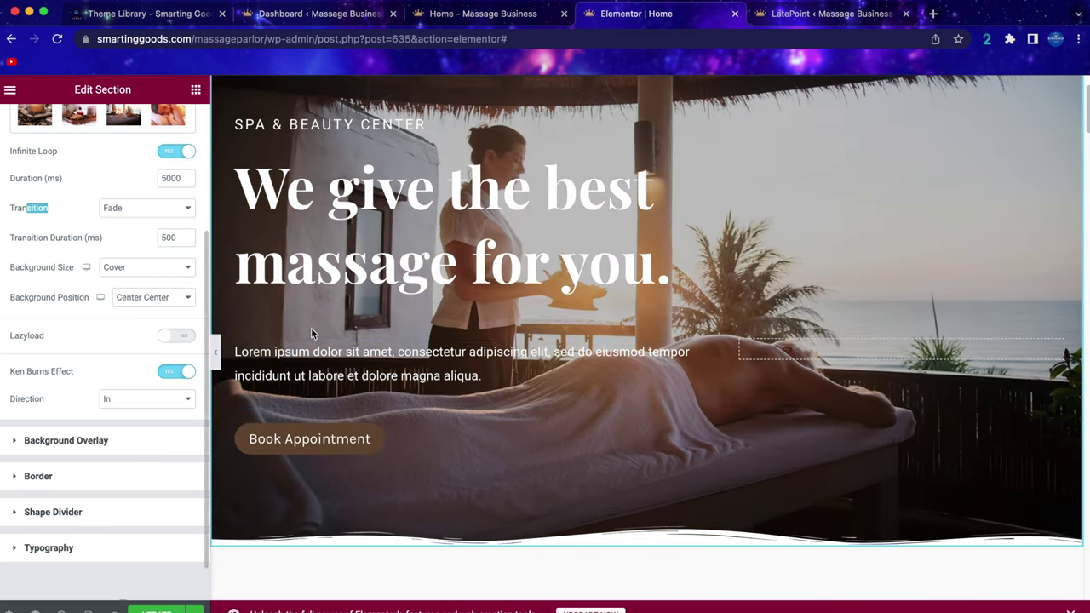
pyautogui.scroll(-1, 682, 446)
pyautogui.scroll(-4, 681, 358)
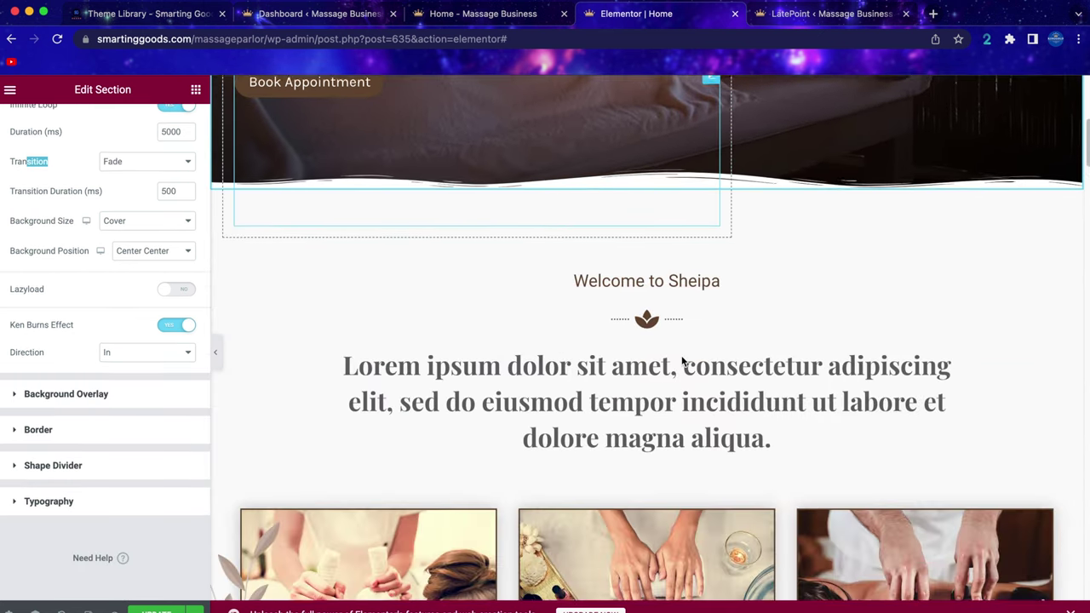
# Inspect the Welcome to Sheipa heading, the Lorem ipsum heading and the decorative divider.
pyautogui.scroll(-2, 648, 341)
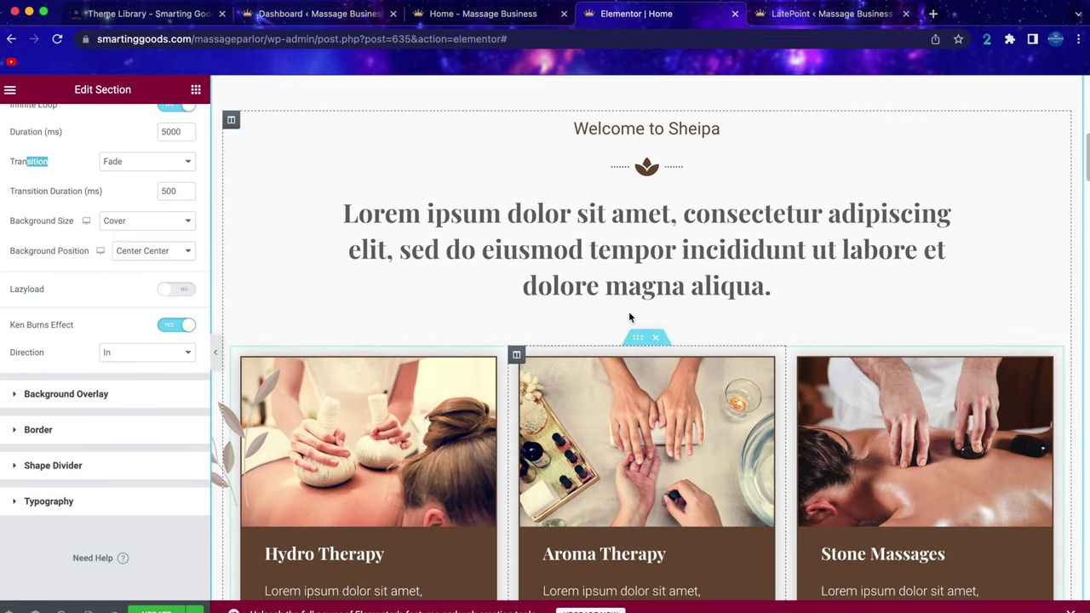
pyautogui.click(653, 126)
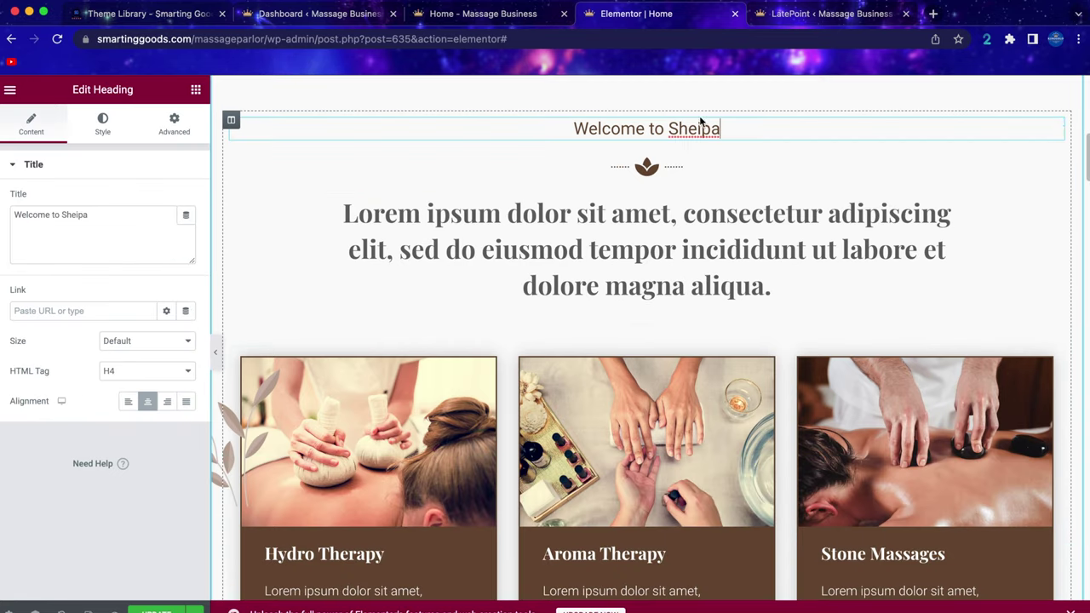
pyautogui.scroll(-1, 646, 199)
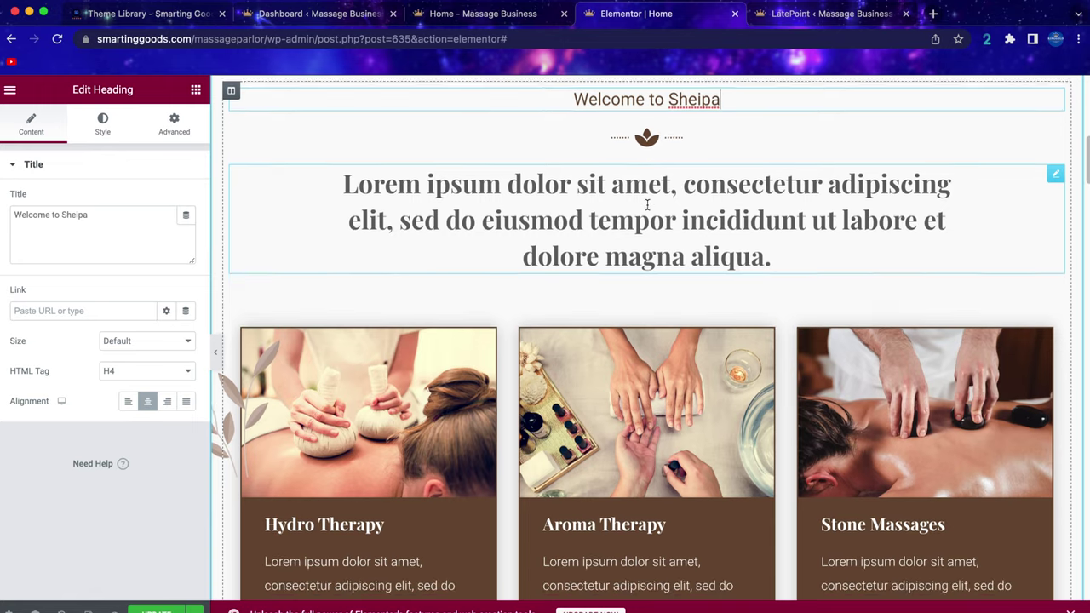
pyautogui.click(718, 235)
pyautogui.scroll(-1, 718, 232)
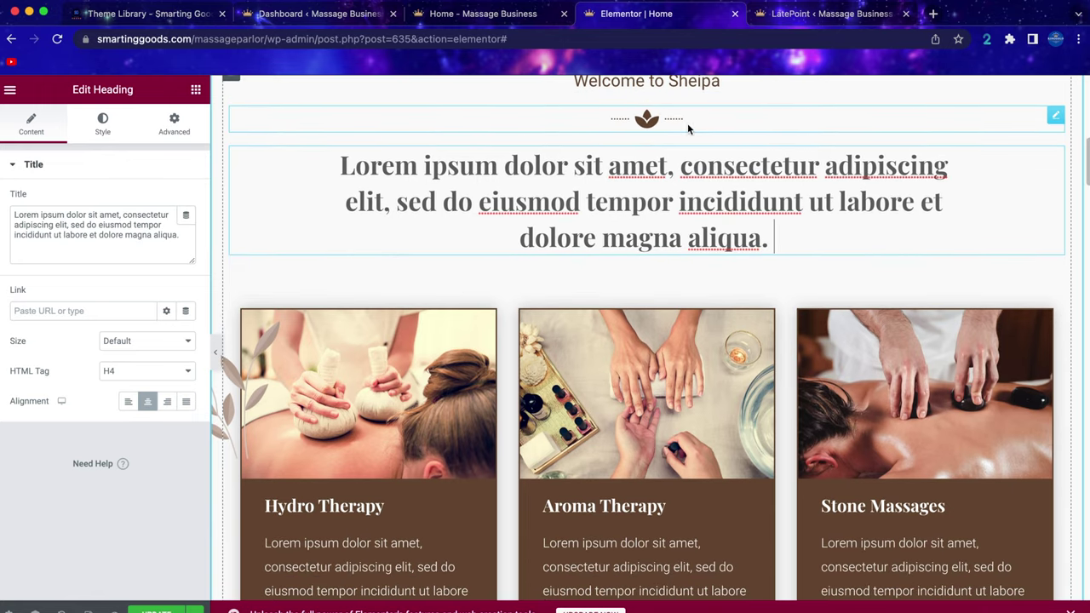
pyautogui.click(653, 126)
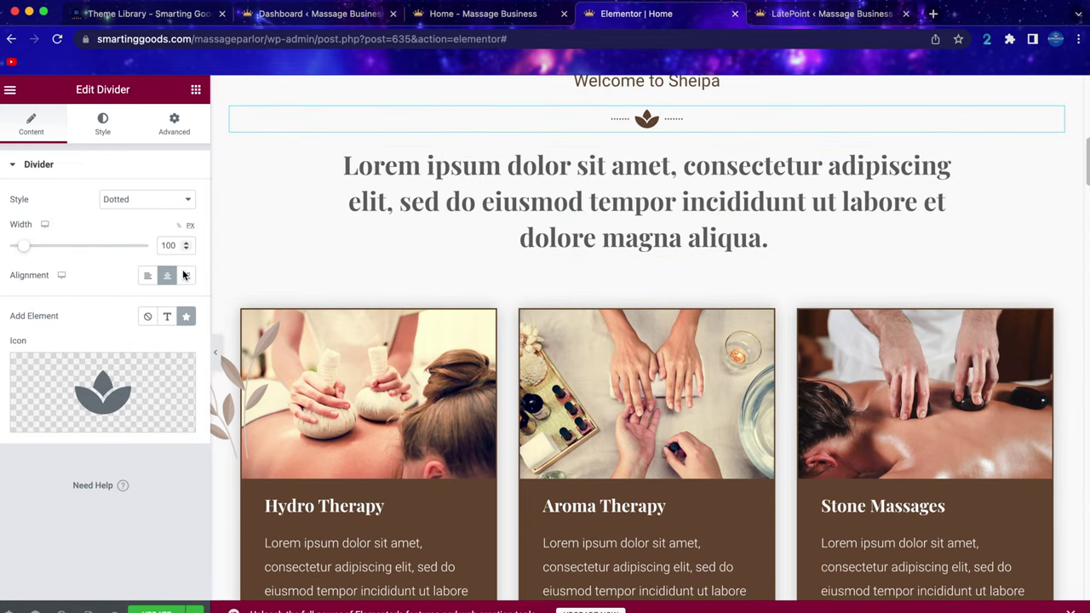
pyautogui.moveTo(122, 400)
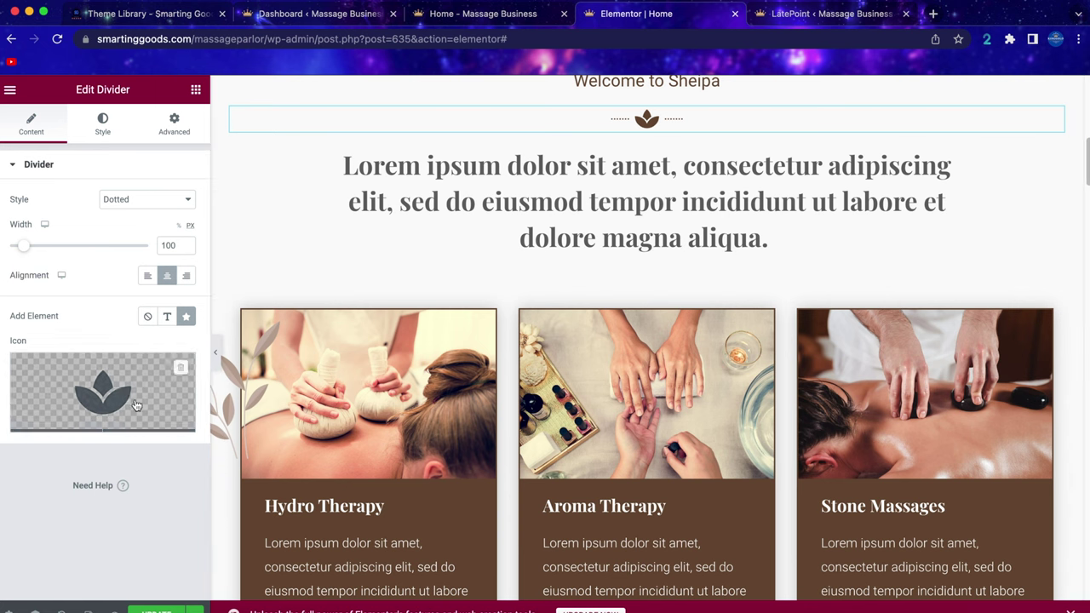
# Inspect the Hydro Therapy service image and the Our Products counter settings.
pyautogui.scroll(-1, 360, 323)
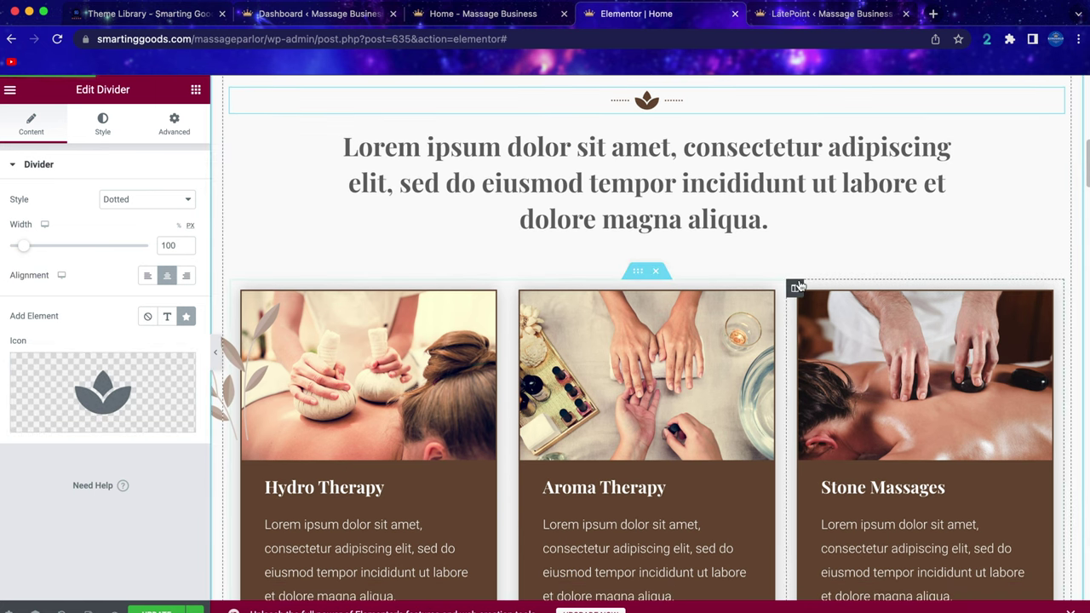
pyautogui.scroll(-3, 799, 286)
pyautogui.click(373, 226)
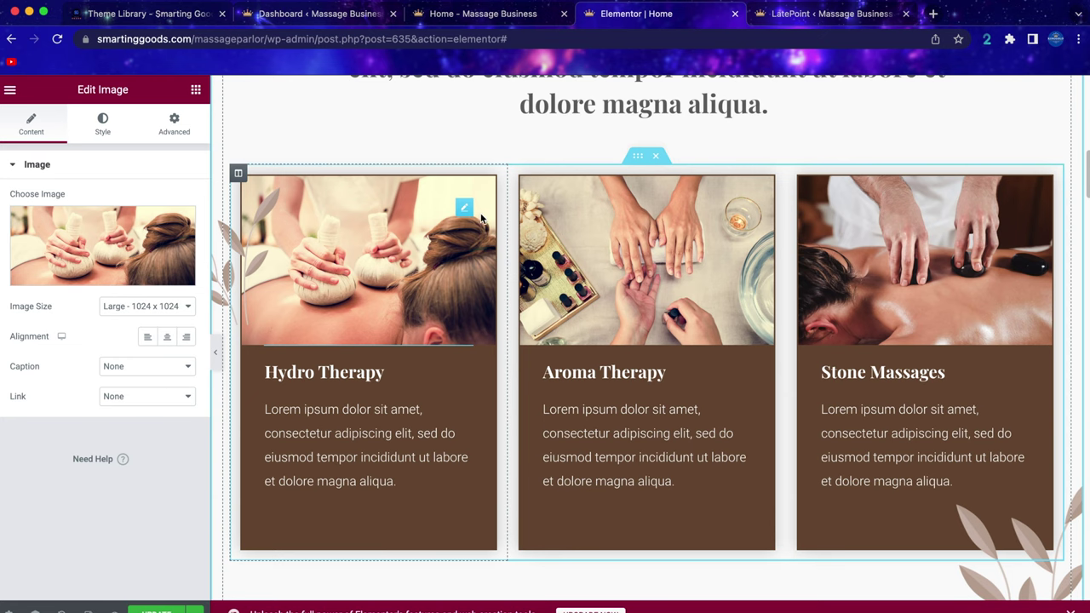
pyautogui.scroll(-1, 487, 275)
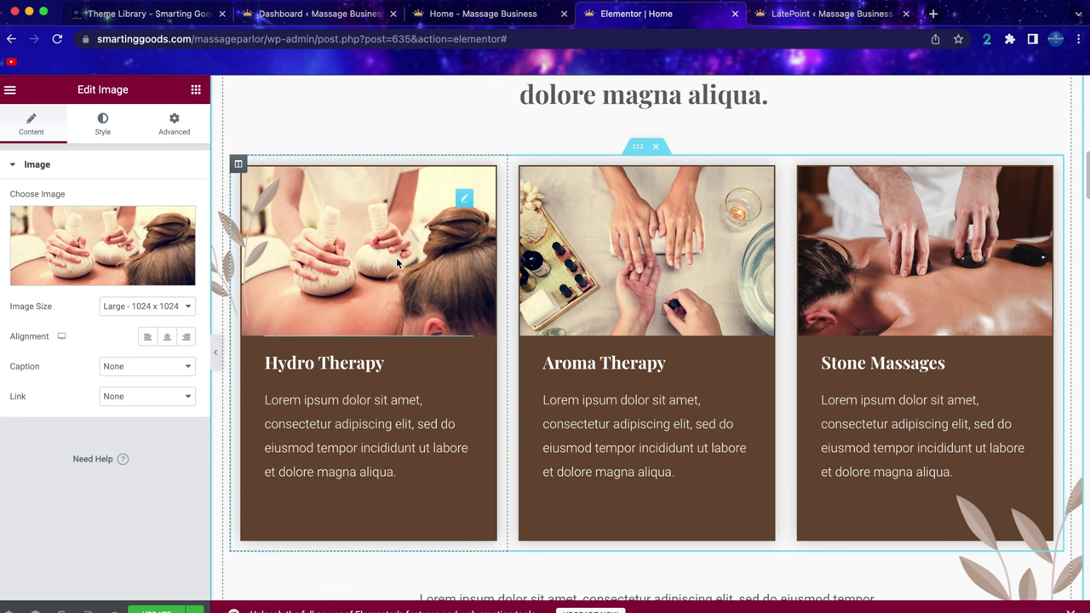
pyautogui.scroll(-10, 673, 359)
pyautogui.scroll(-2, 674, 359)
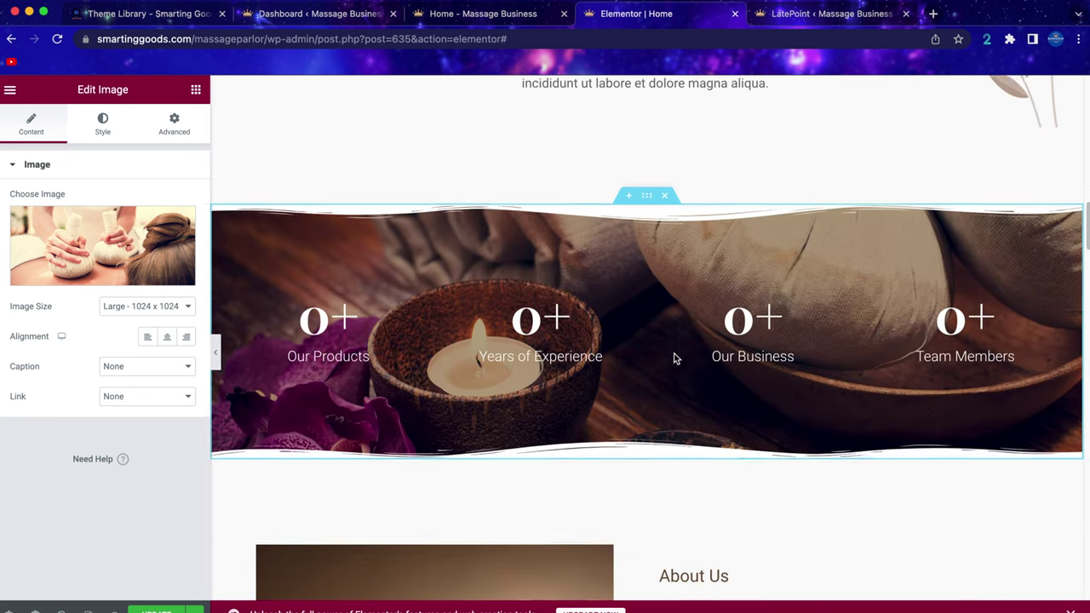
pyautogui.scroll(1, 384, 489)
pyautogui.click(368, 336)
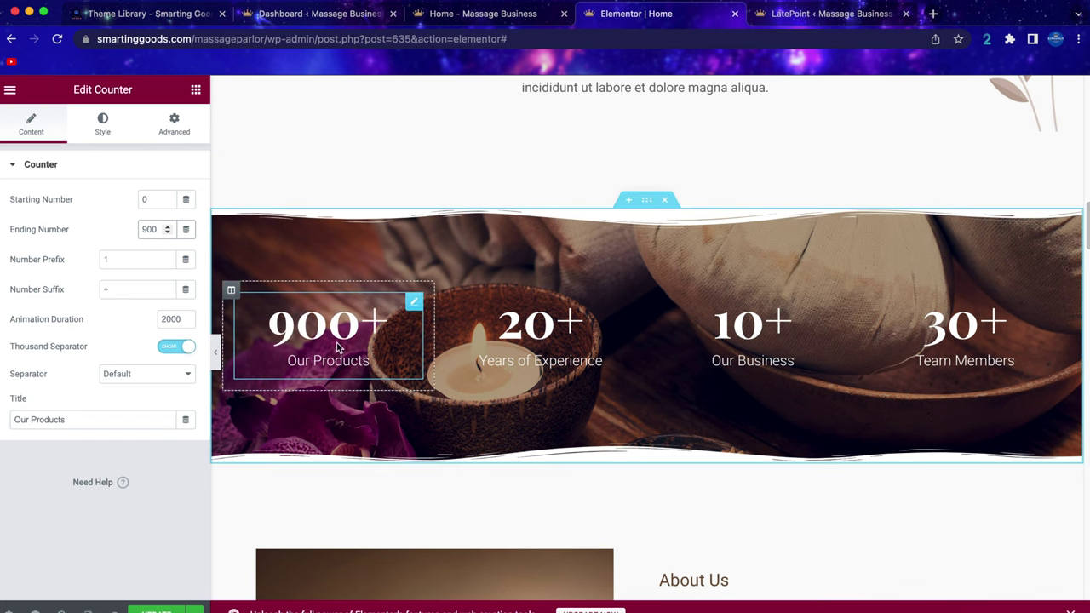
# Inspect the $59.00 price, massage photo and reviews shortcode, then return to the Dashboard.
pyautogui.scroll(-7, 708, 324)
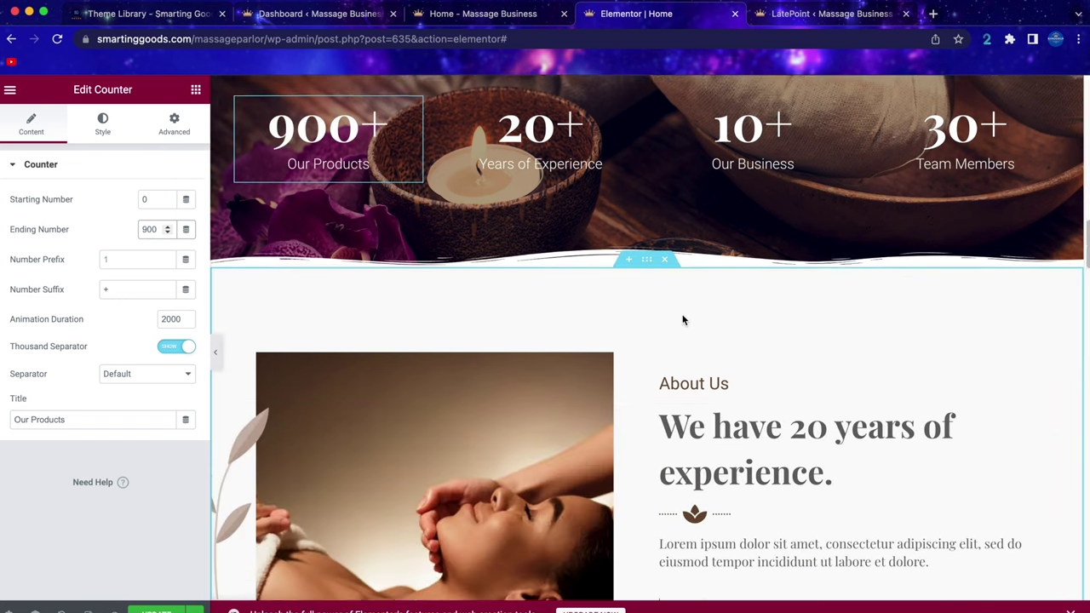
pyautogui.scroll(1, 593, 268)
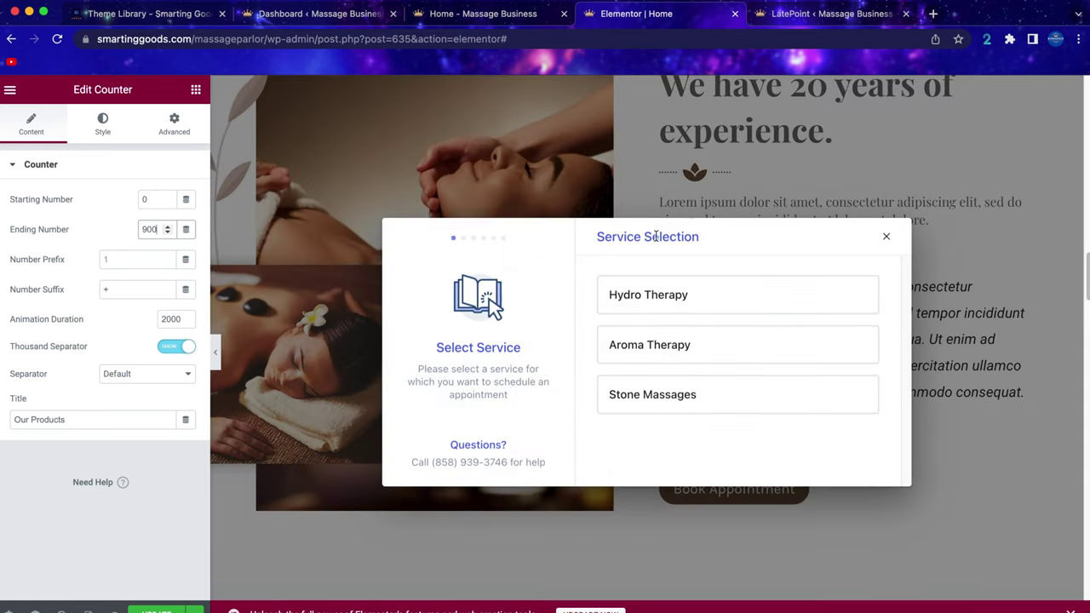
pyautogui.click(887, 238)
pyautogui.scroll(-10, 528, 280)
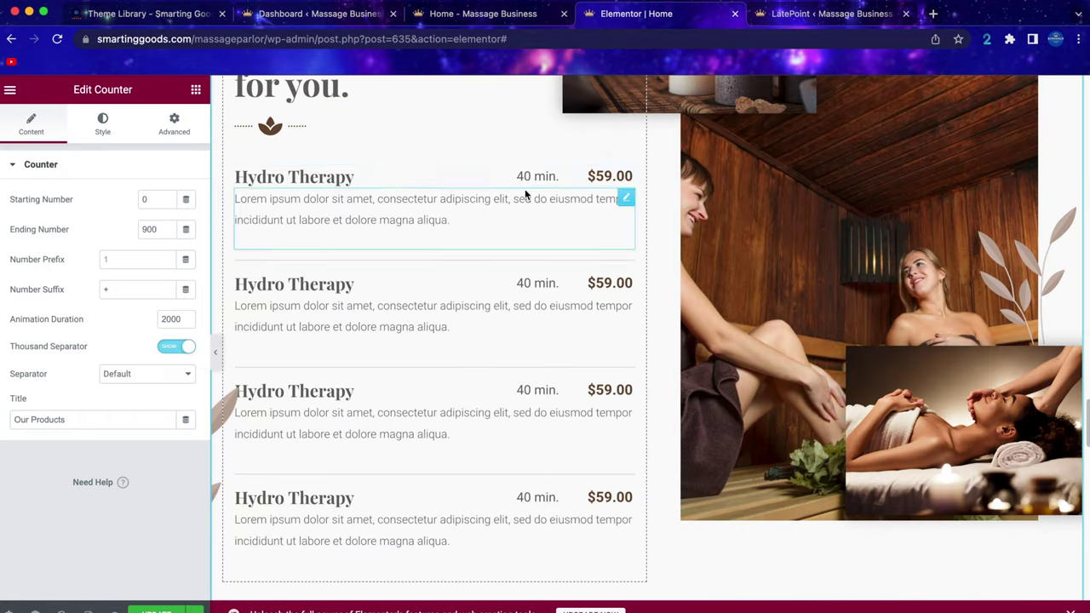
pyautogui.click(609, 176)
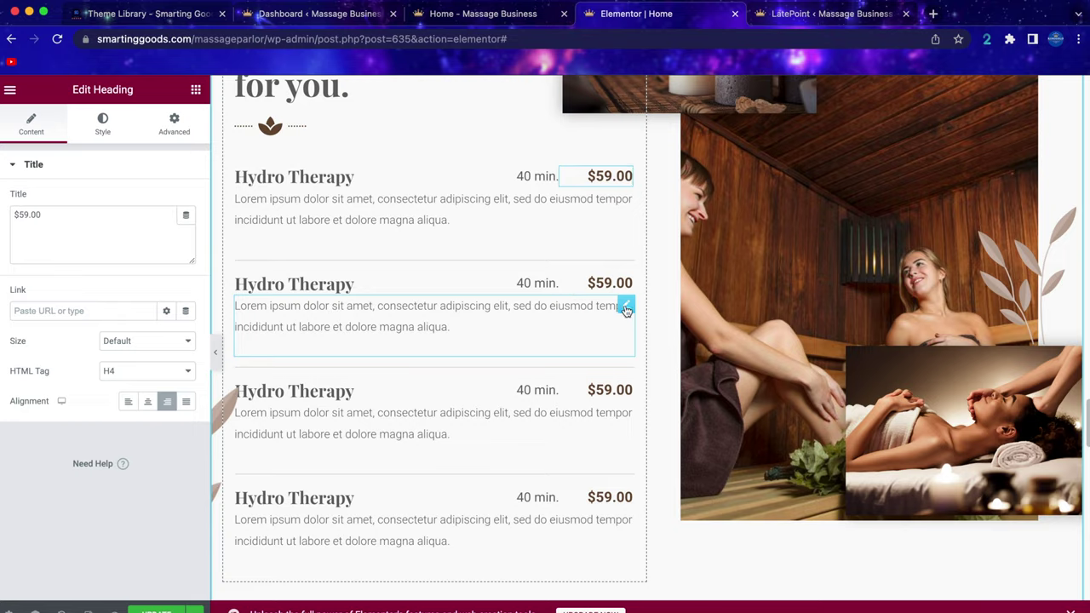
pyautogui.scroll(-1, 625, 306)
pyautogui.click(937, 366)
pyautogui.scroll(-10, 719, 332)
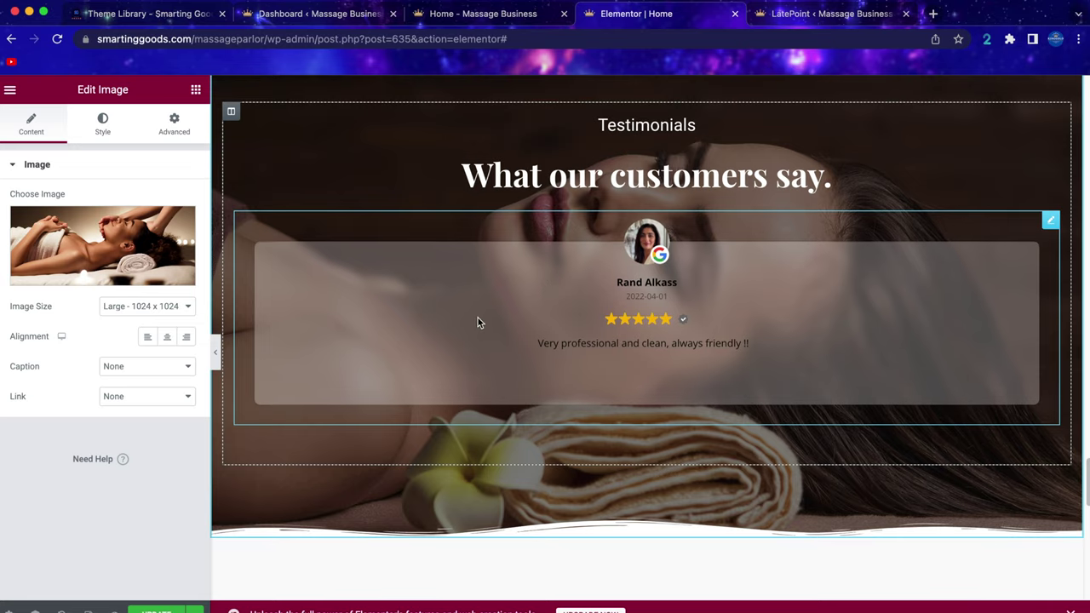
pyautogui.click(478, 318)
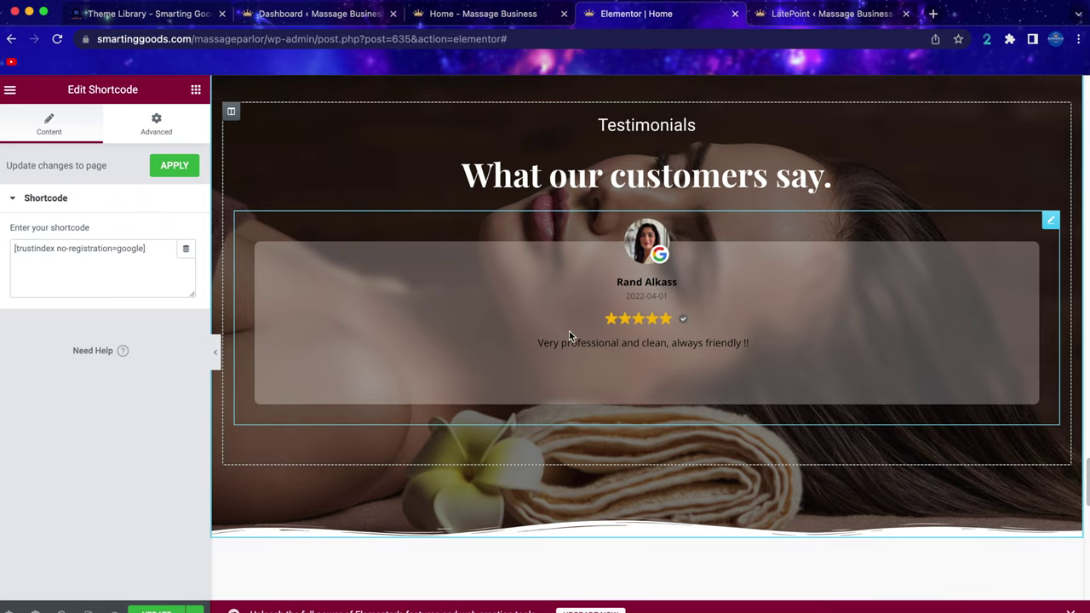
pyautogui.click(281, 15)
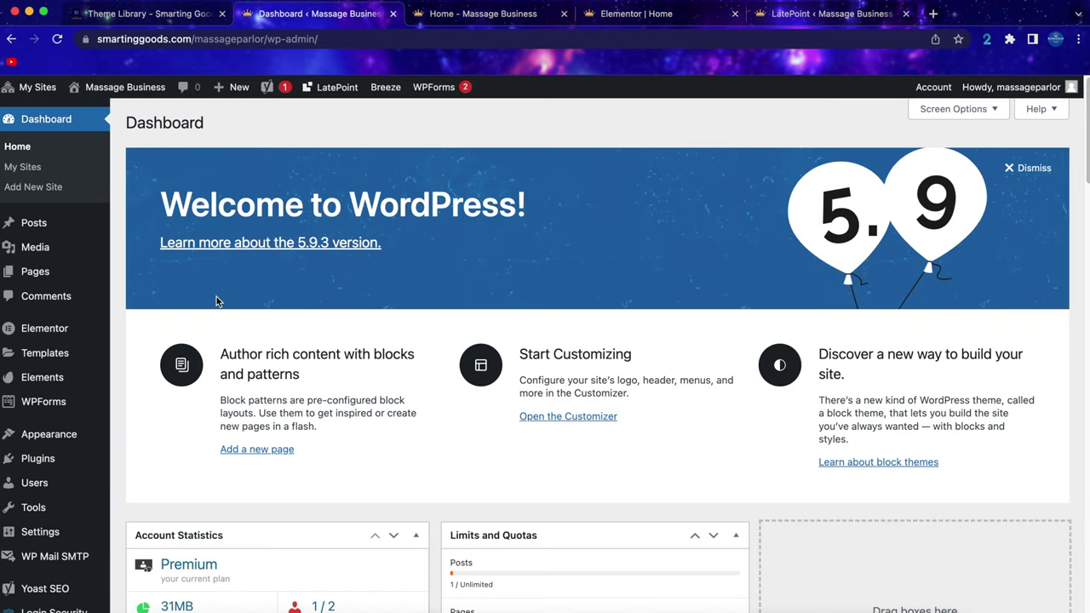
# Disconnect the linked Google business in Trustindex's configurator and begin connecting a new one.
pyautogui.scroll(-3, 43, 443)
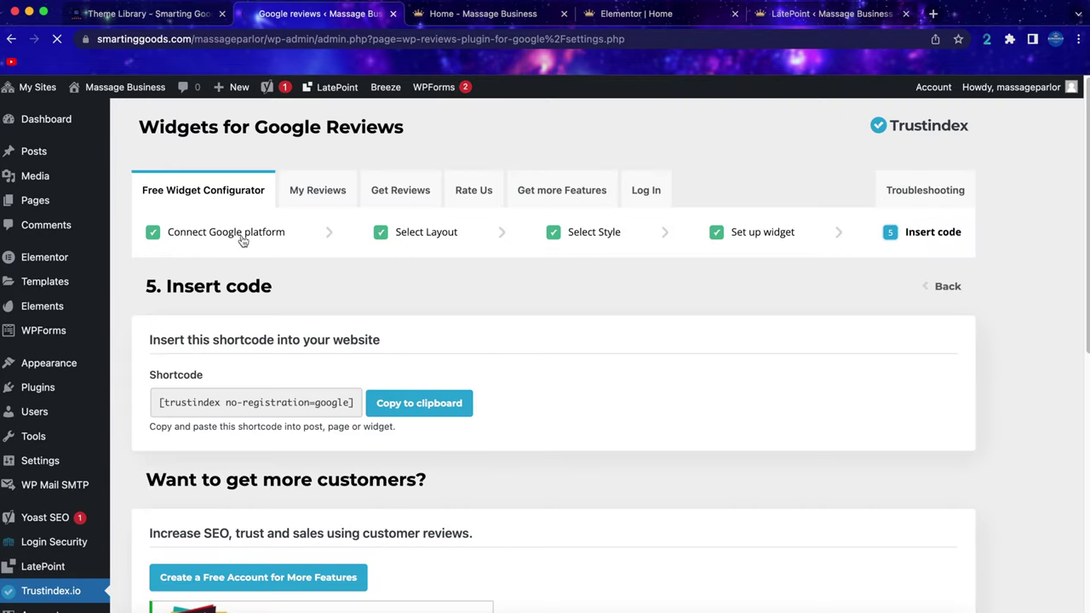
pyautogui.click(276, 242)
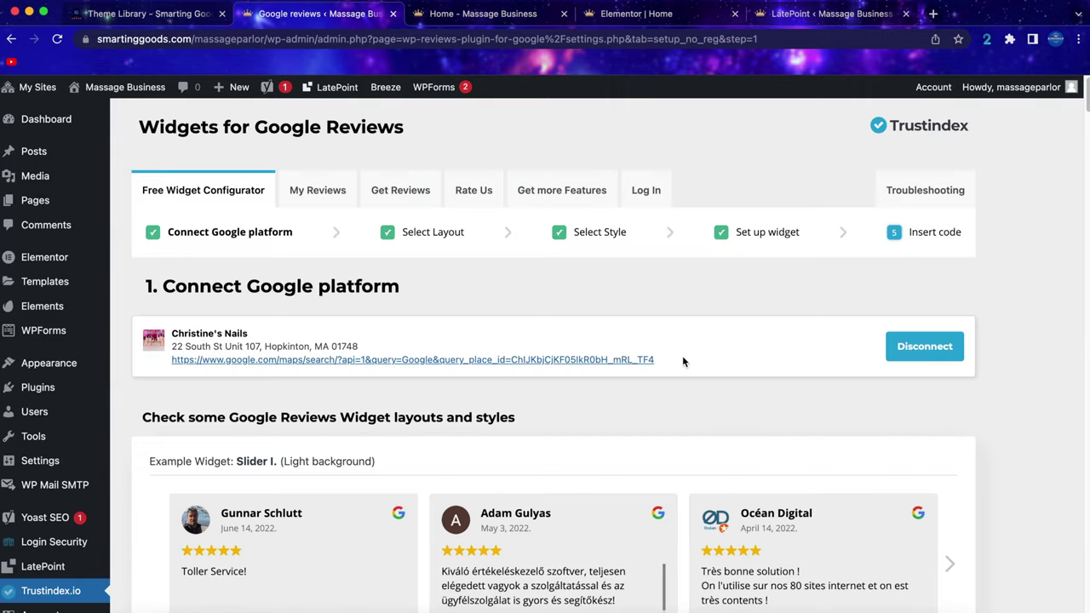
pyautogui.click(940, 353)
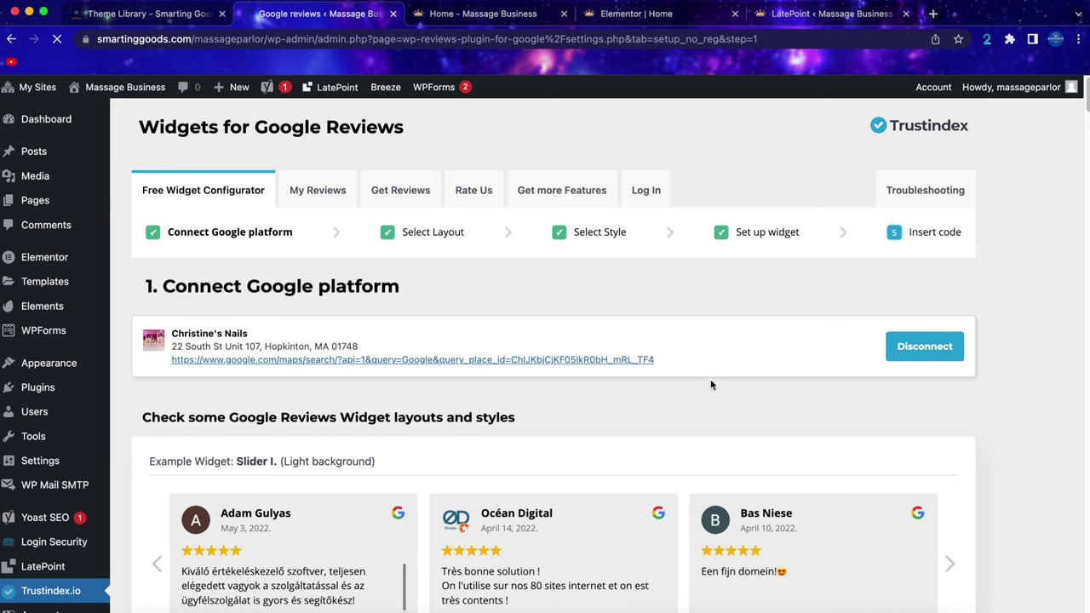
pyautogui.click(182, 350)
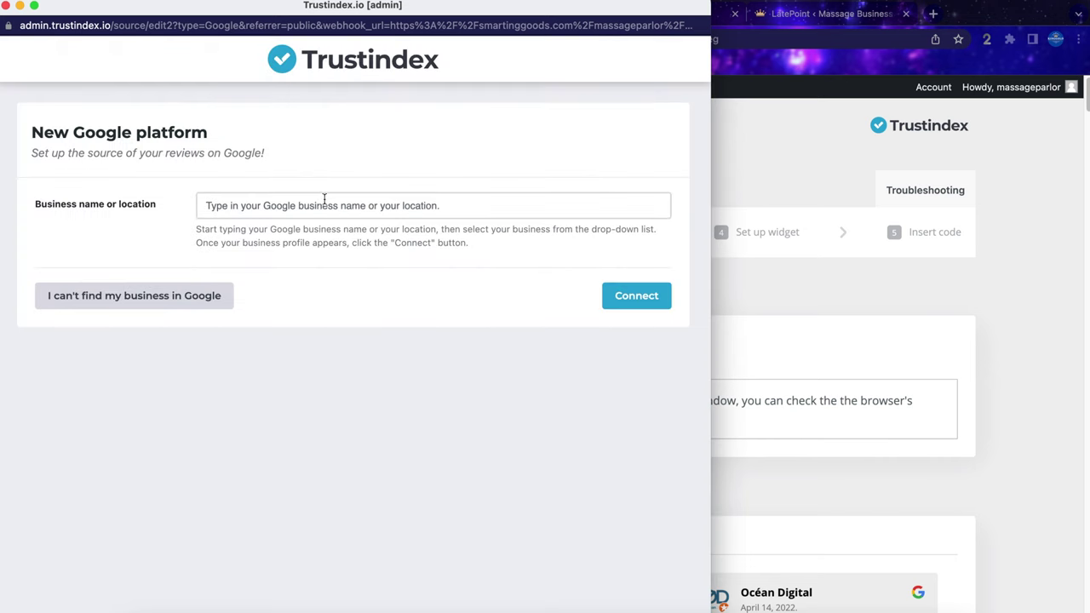
# Search for 'christine nails' and copy the salon's Google search results URL.
pyautogui.click(320, 203)
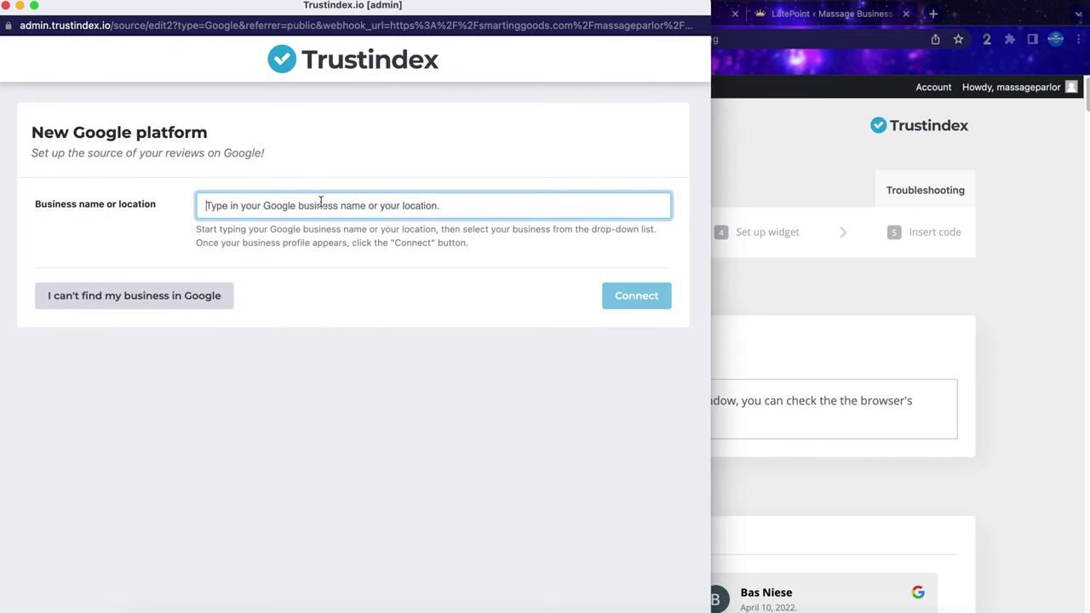
pyautogui.write('christine nails')
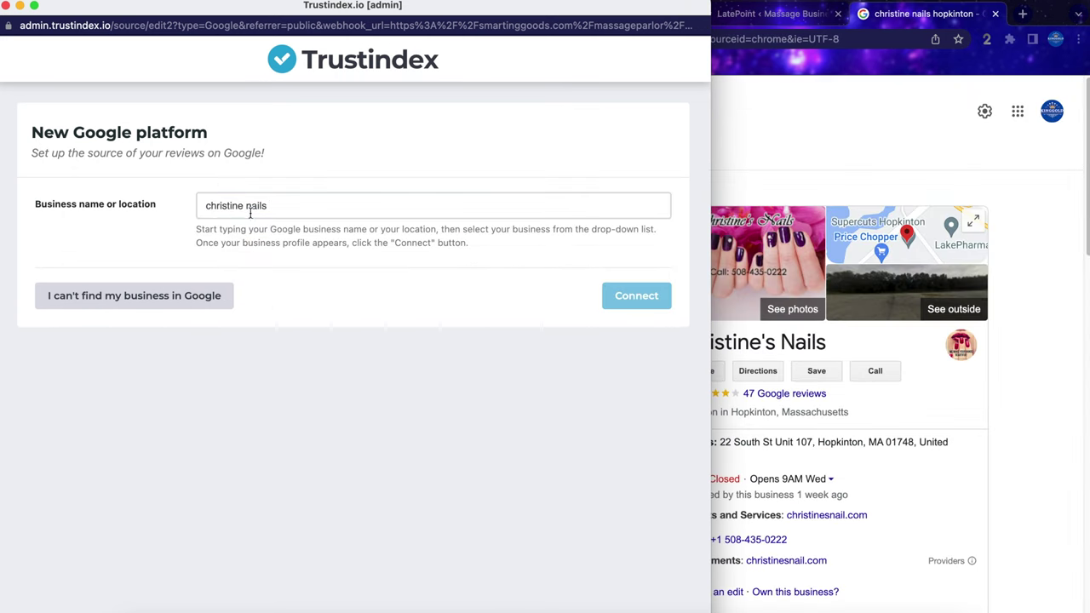
pyautogui.click(935, 21)
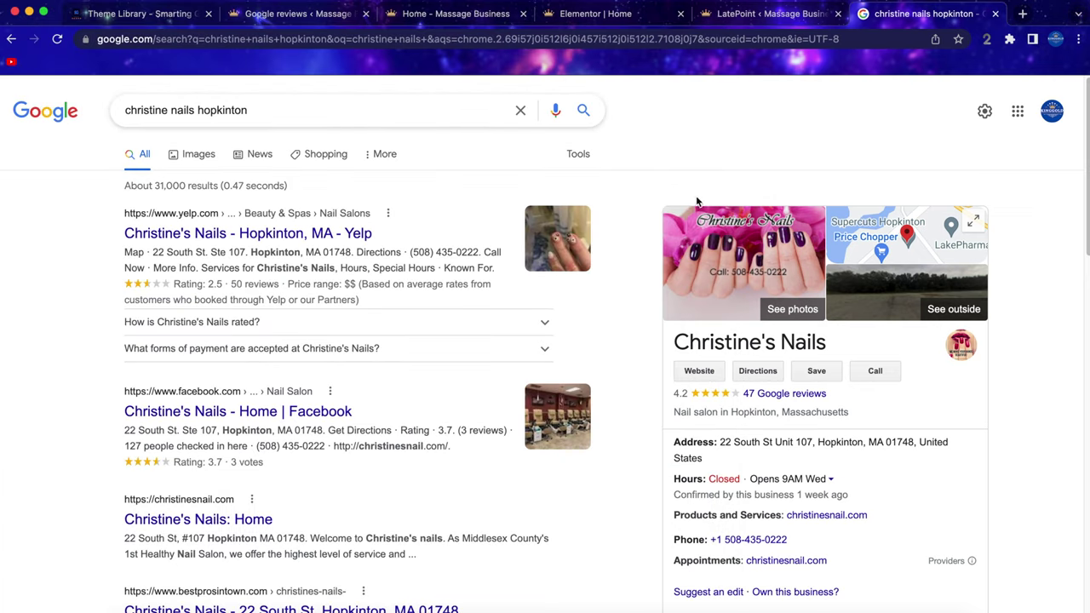
pyautogui.click(460, 47)
pyautogui.rightClick(467, 48)
pyautogui.click(500, 132)
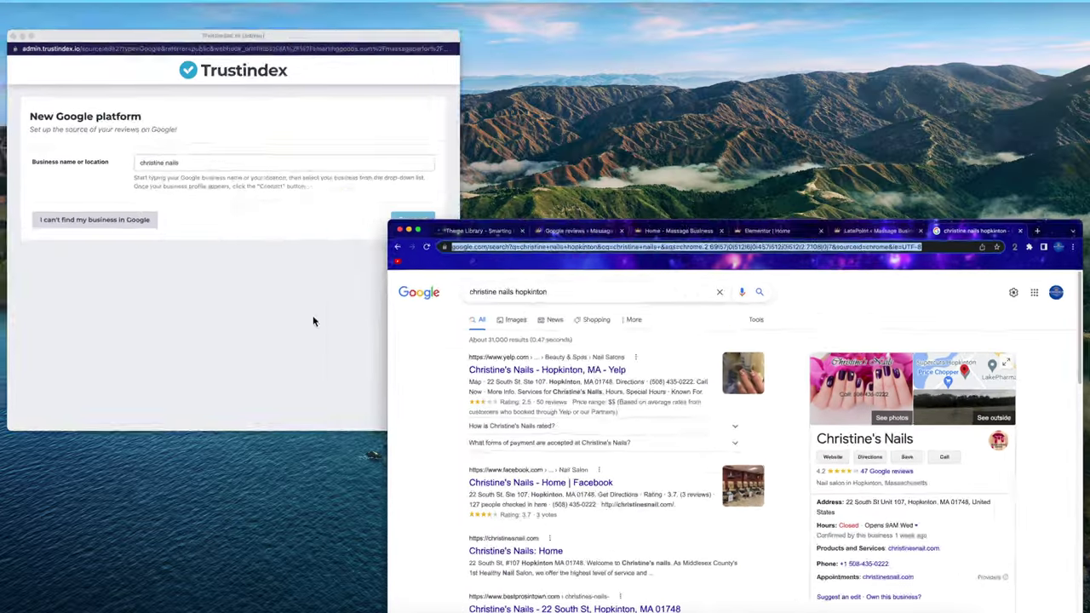
pyautogui.click(311, 316)
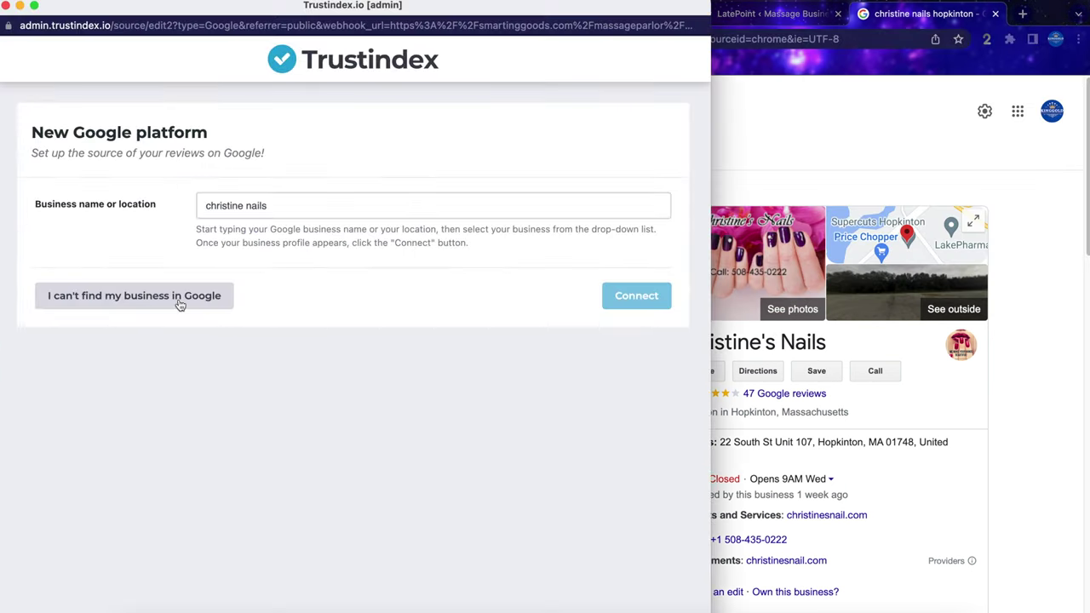
# Add the salon manually by pasting the Google URL, load it, and connect it as source.
pyautogui.click(179, 305)
pyautogui.click(331, 129)
pyautogui.press('super+v')
pyautogui.click(601, 245)
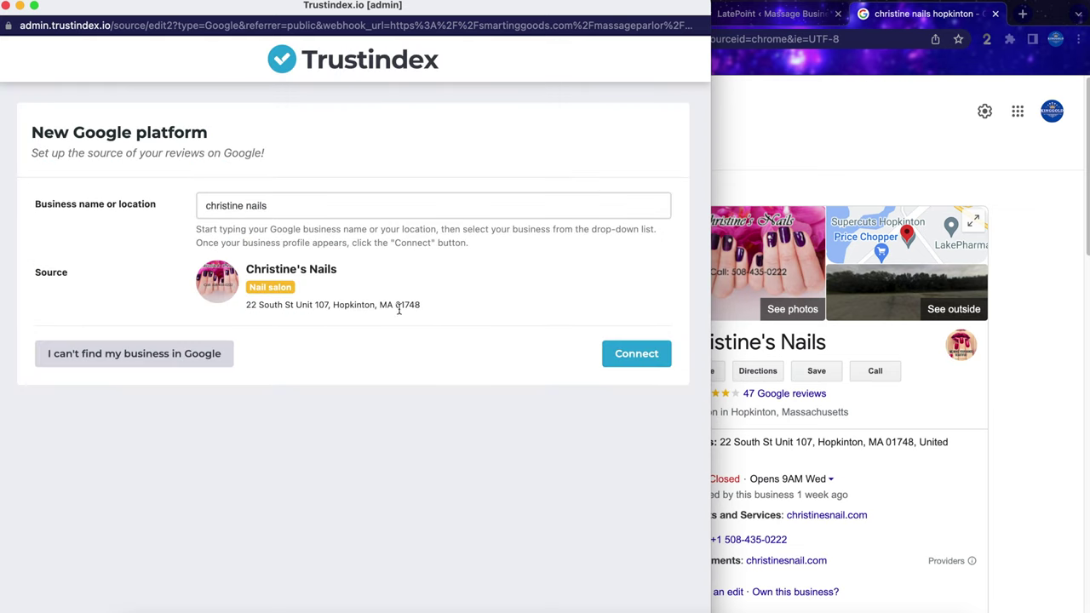
pyautogui.click(636, 353)
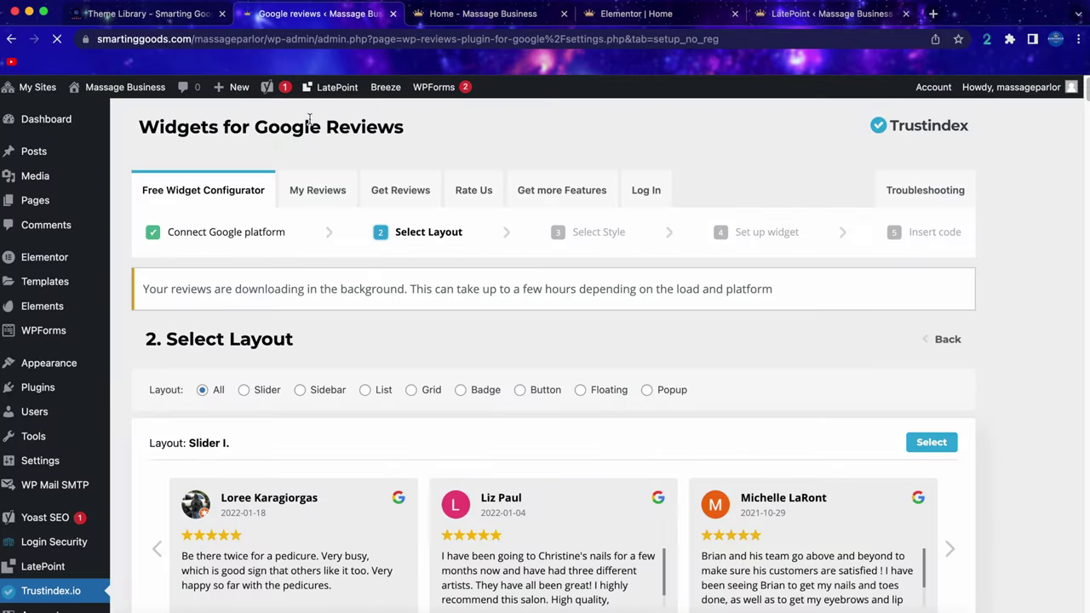
# Choose the Slider IV layout for the Google reviews widget.
pyautogui.scroll(-1, 384, 356)
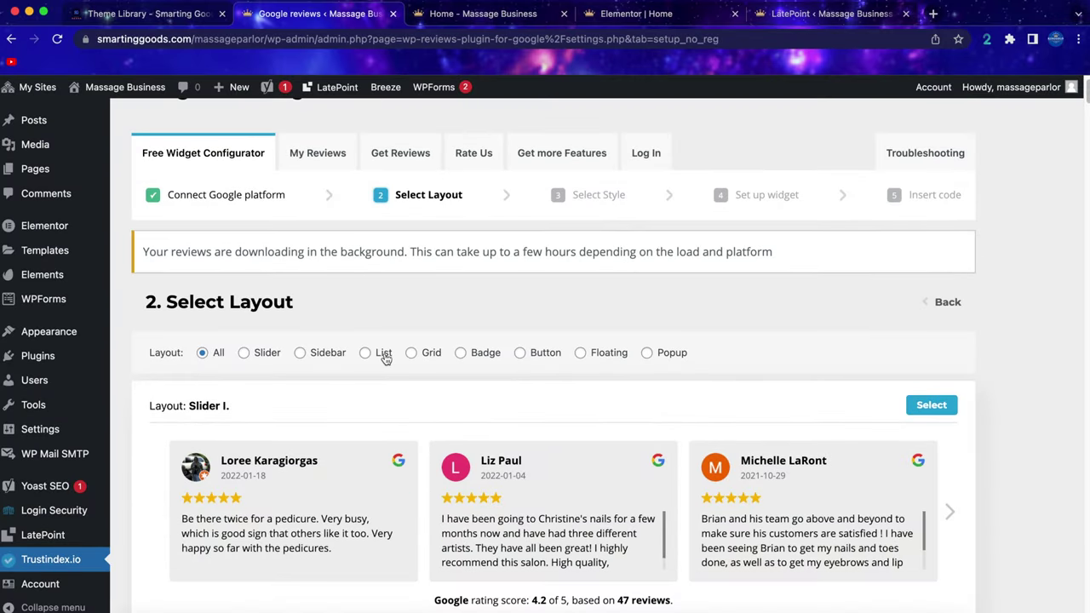
pyautogui.scroll(-2, 396, 385)
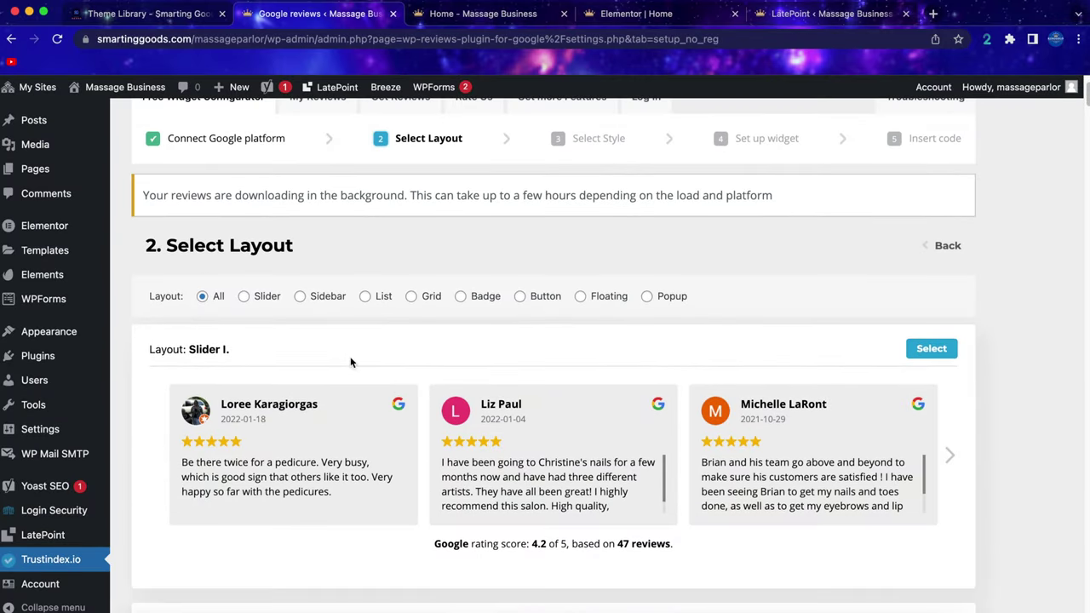
pyautogui.scroll(-6, 350, 363)
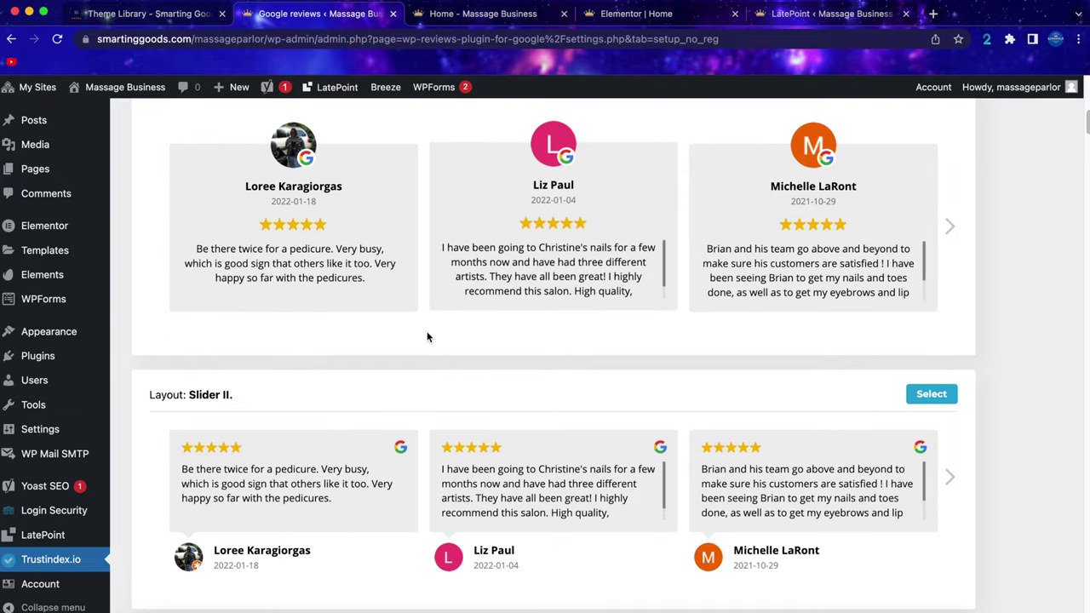
pyautogui.scroll(-8, 429, 339)
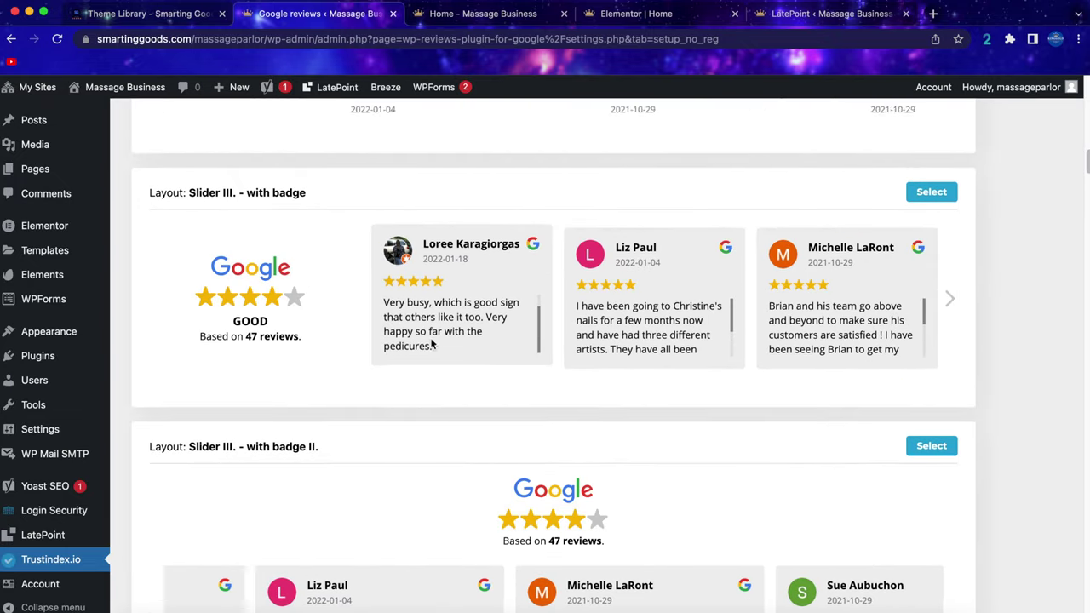
pyautogui.scroll(-7, 433, 343)
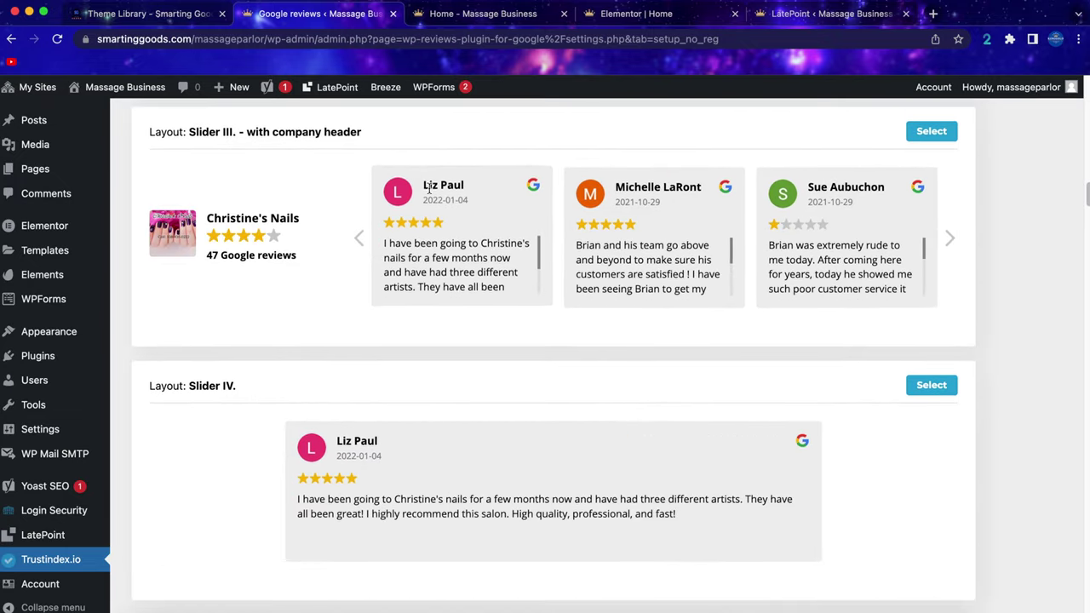
pyautogui.scroll(-4, 551, 351)
pyautogui.scroll(10, 552, 351)
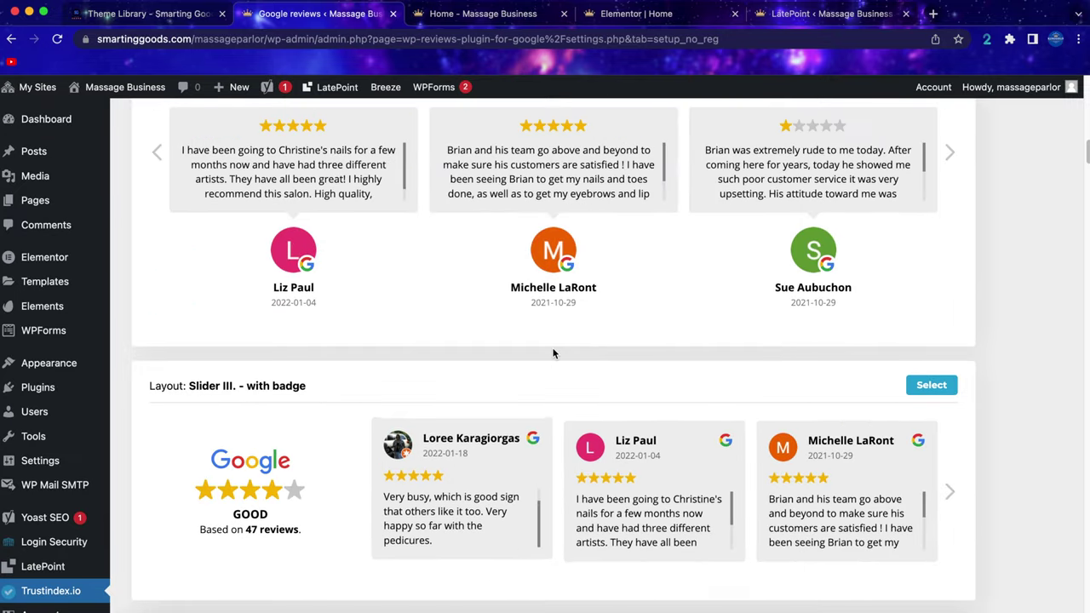
pyautogui.scroll(-12, 553, 351)
pyautogui.scroll(1, 554, 350)
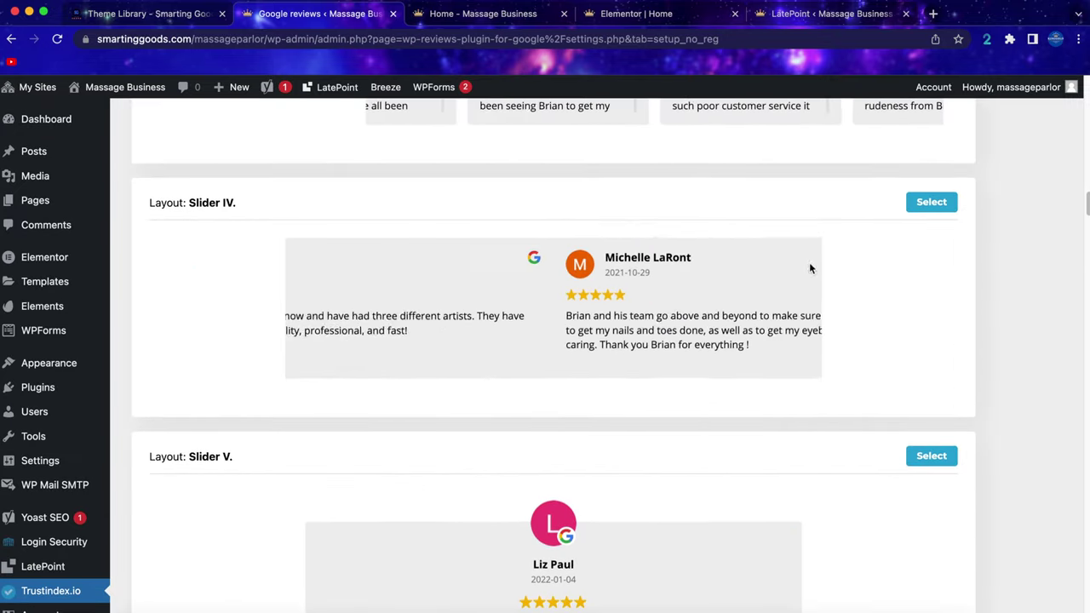
pyautogui.click(936, 201)
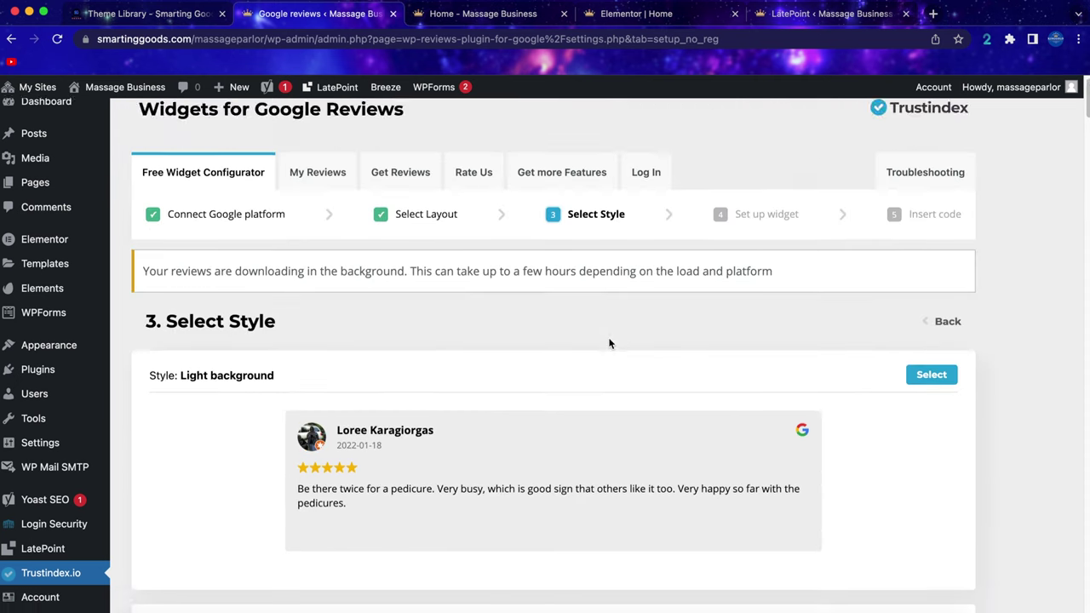
# Select the Light background image style for the widget.
pyautogui.scroll(-2, 287, 260)
pyautogui.scroll(-7, 450, 370)
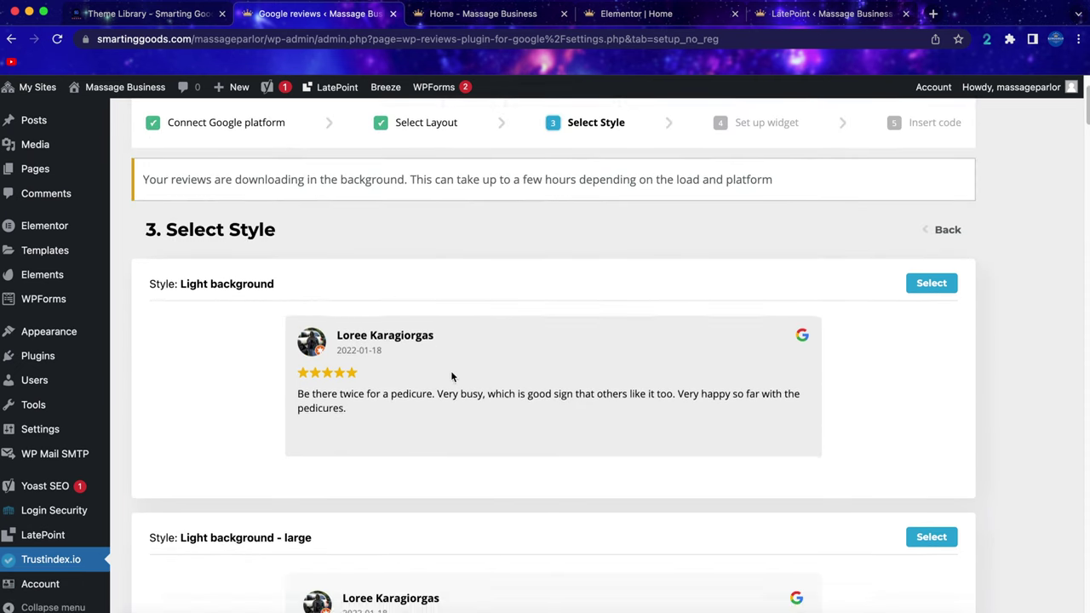
pyautogui.scroll(-3, 516, 339)
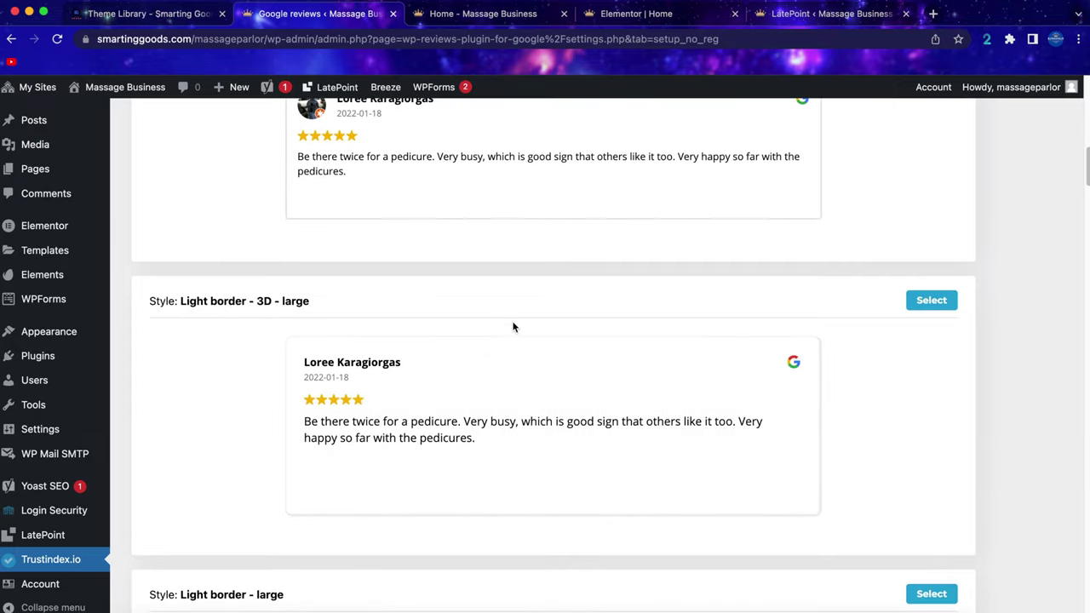
pyautogui.scroll(2, 460, 272)
pyautogui.scroll(-16, 499, 322)
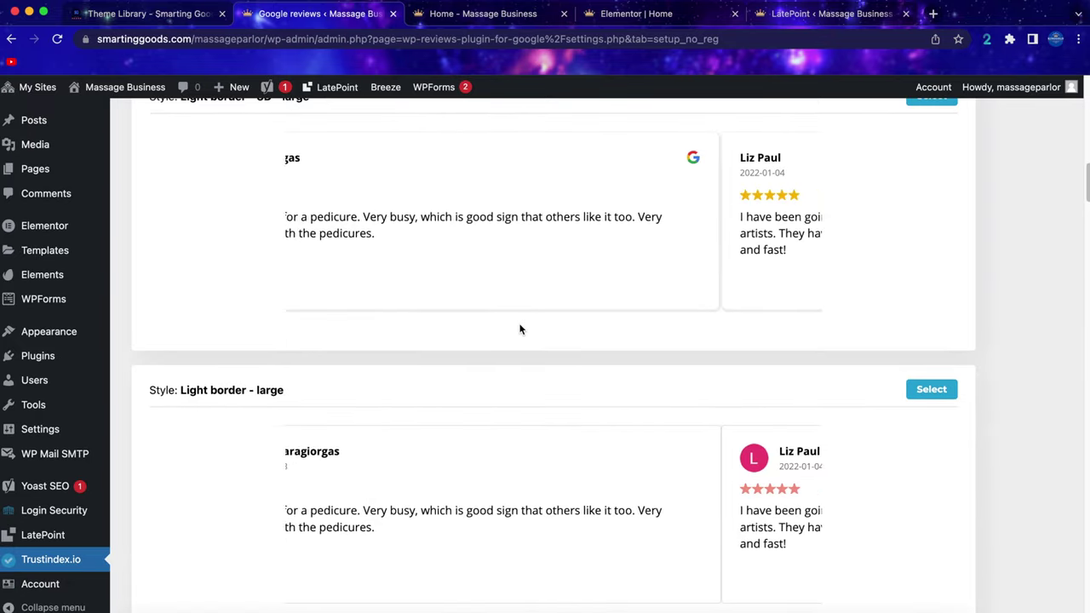
pyautogui.scroll(-15, 519, 326)
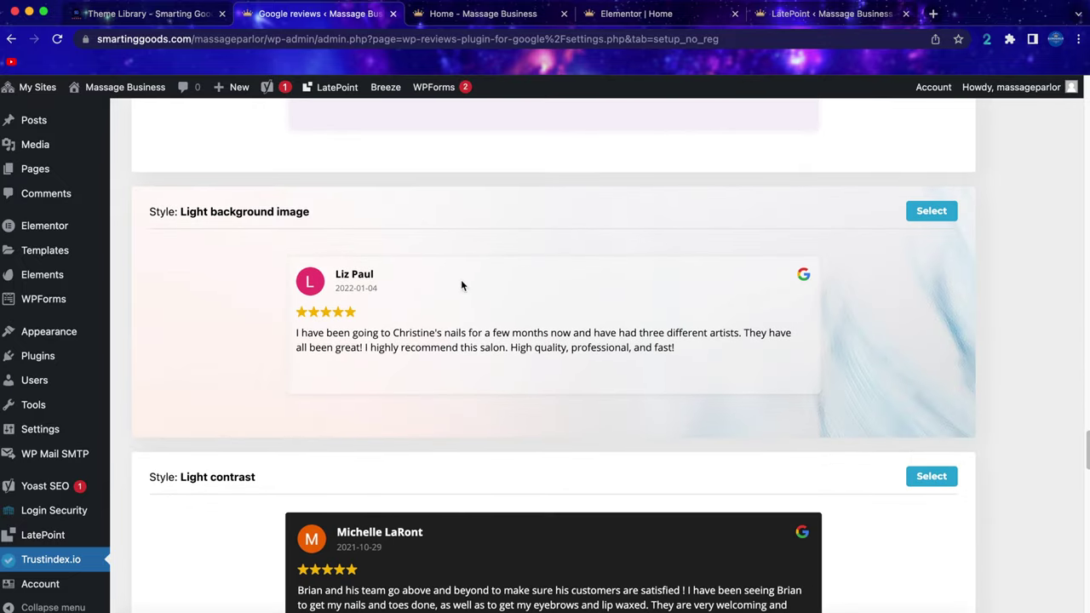
pyautogui.click(932, 212)
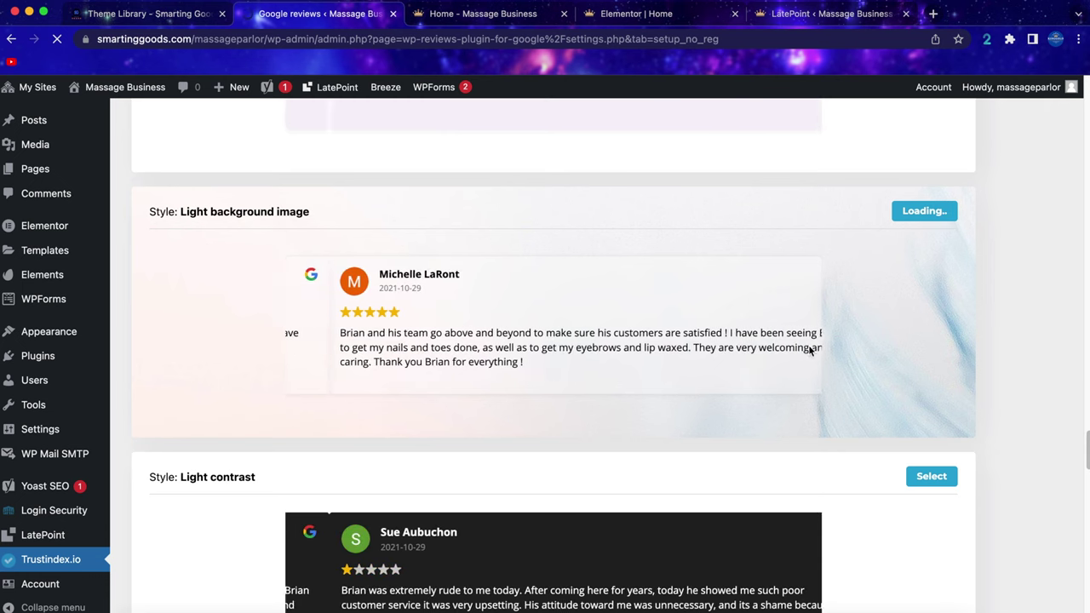
# Filter reviews to 4–5 stars, enable the verified review icon, and save to get the shortcode.
pyautogui.scroll(-5, 207, 361)
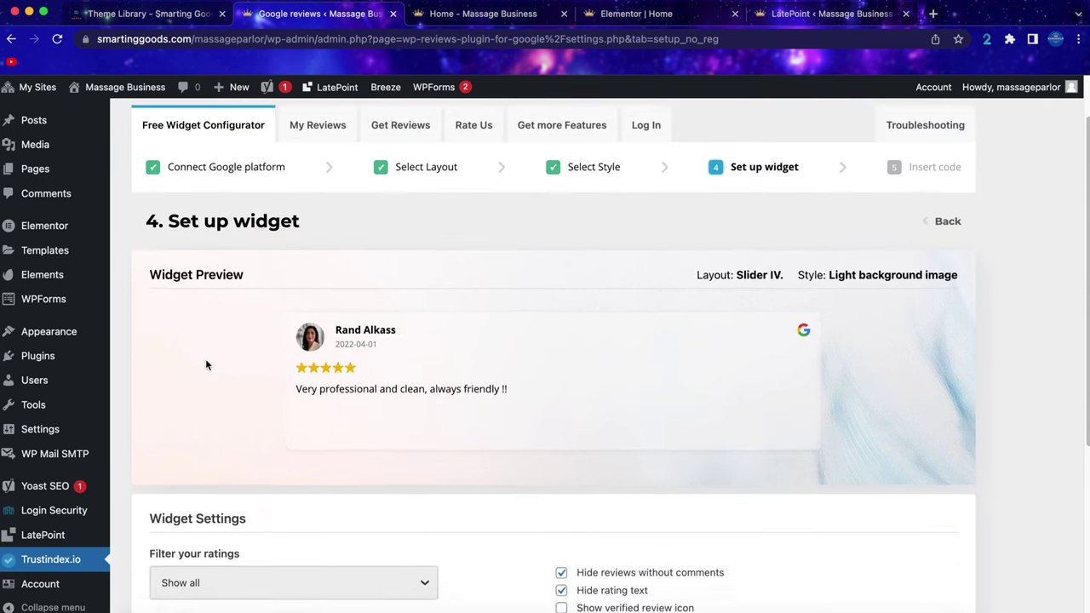
pyautogui.scroll(-1, 368, 366)
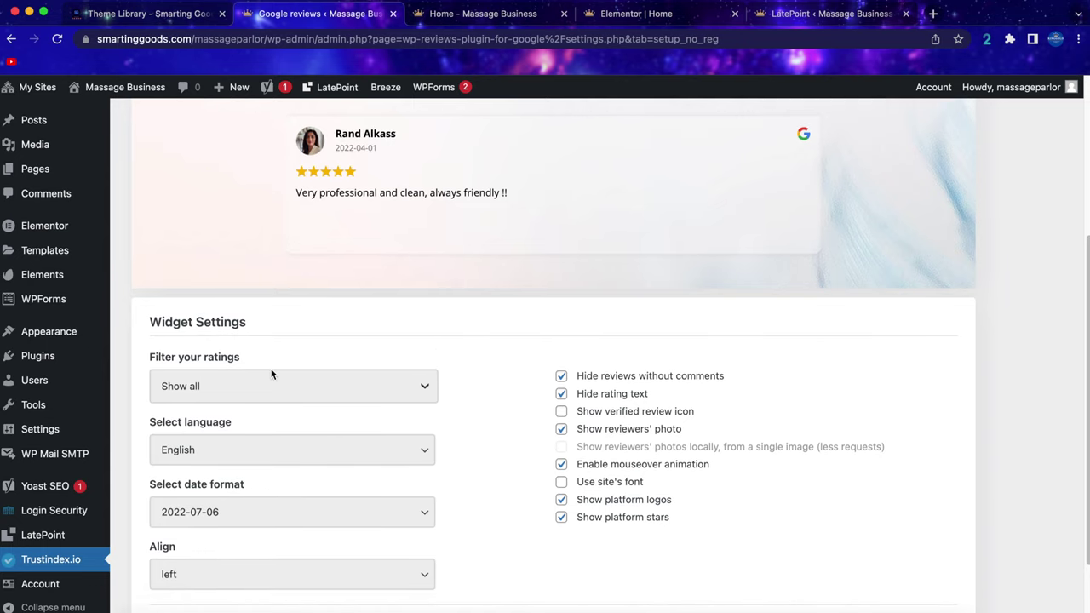
pyautogui.click(346, 392)
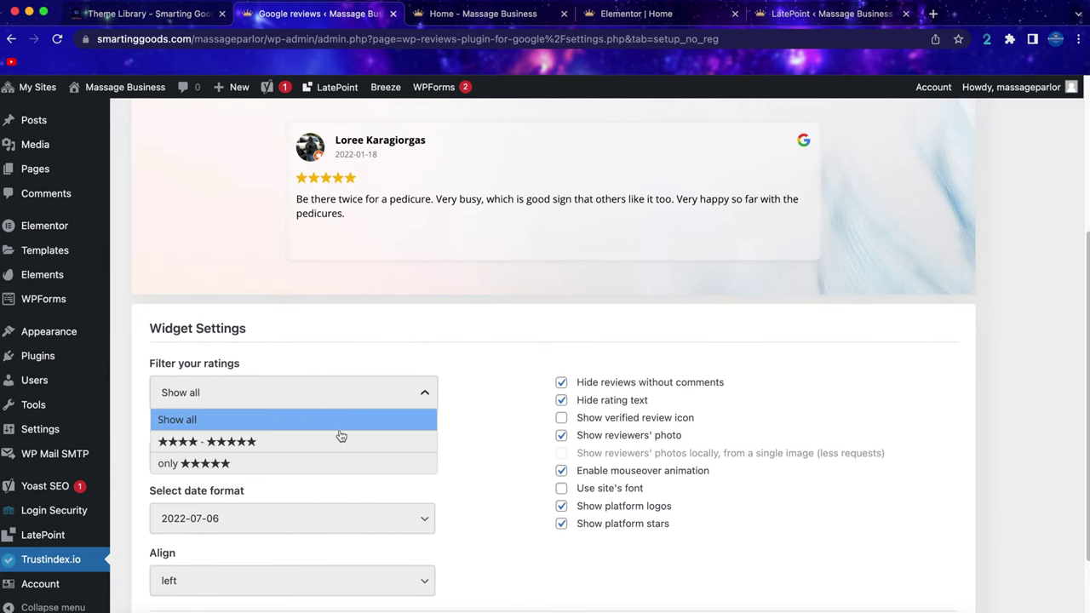
pyautogui.click(292, 444)
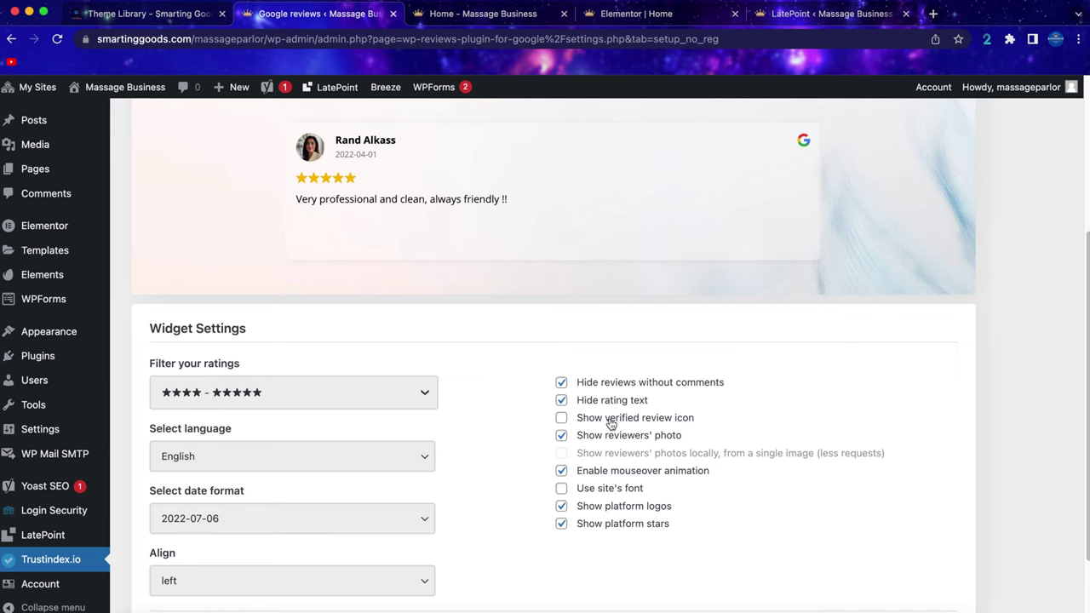
pyautogui.click(611, 423)
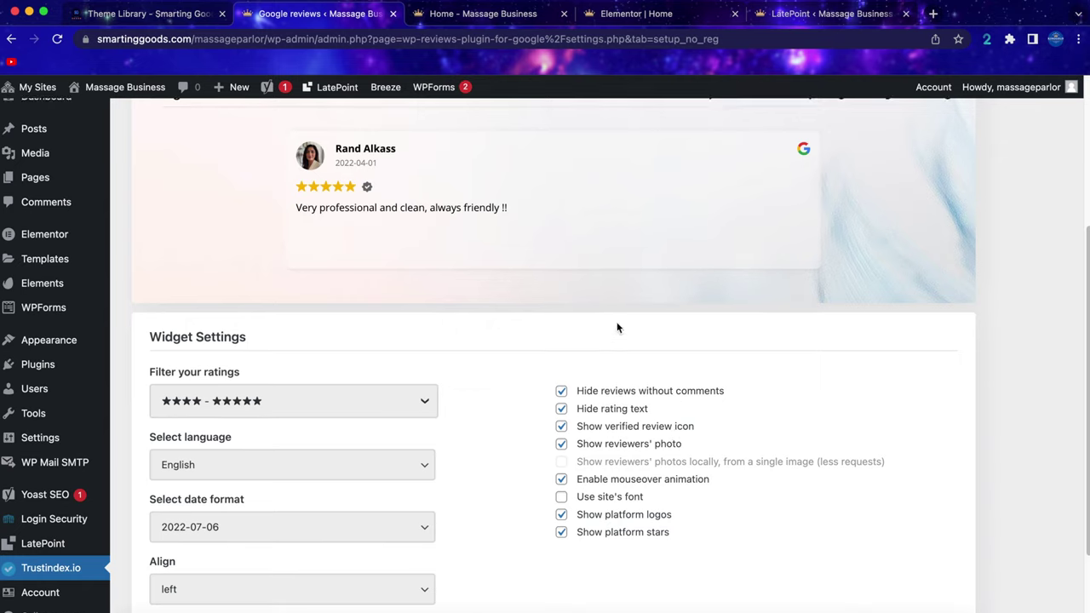
pyautogui.scroll(3, 617, 328)
pyautogui.moveTo(369, 348)
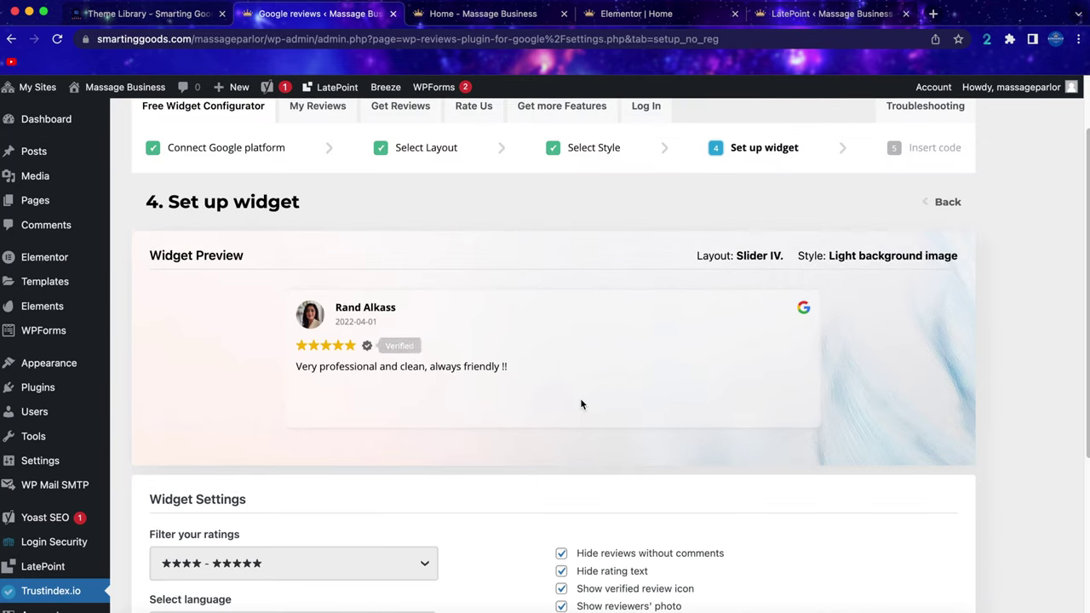
pyautogui.scroll(-5, 582, 403)
pyautogui.click(914, 534)
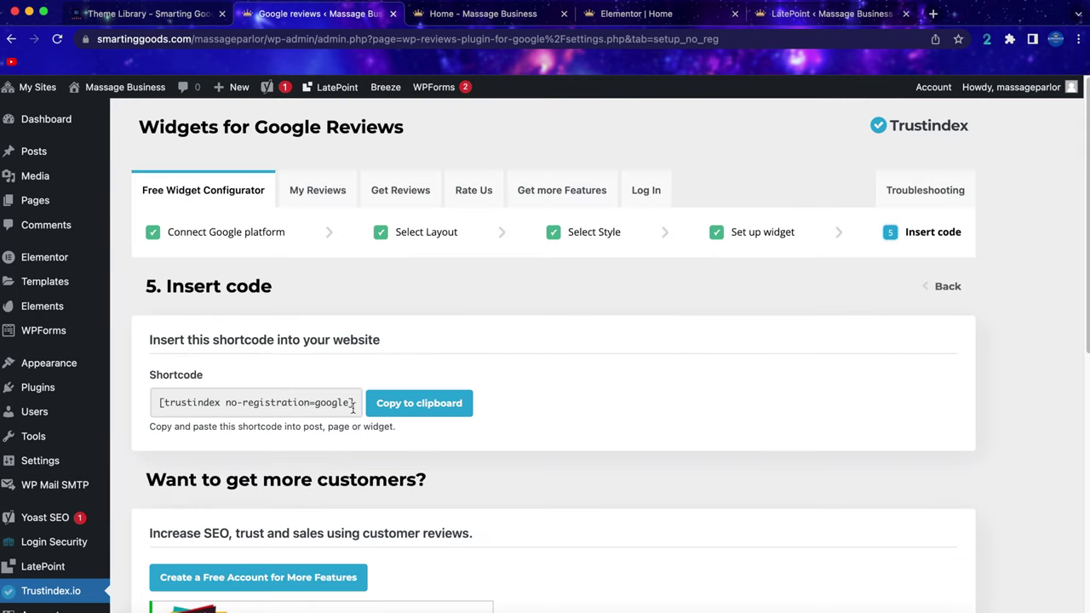
# Paste the Trustindex shortcode over the Home page Testimonials Shortcode widget's content.
pyautogui.moveTo(354, 404); pyautogui.dragTo(160, 397)
pyautogui.press('super+c')
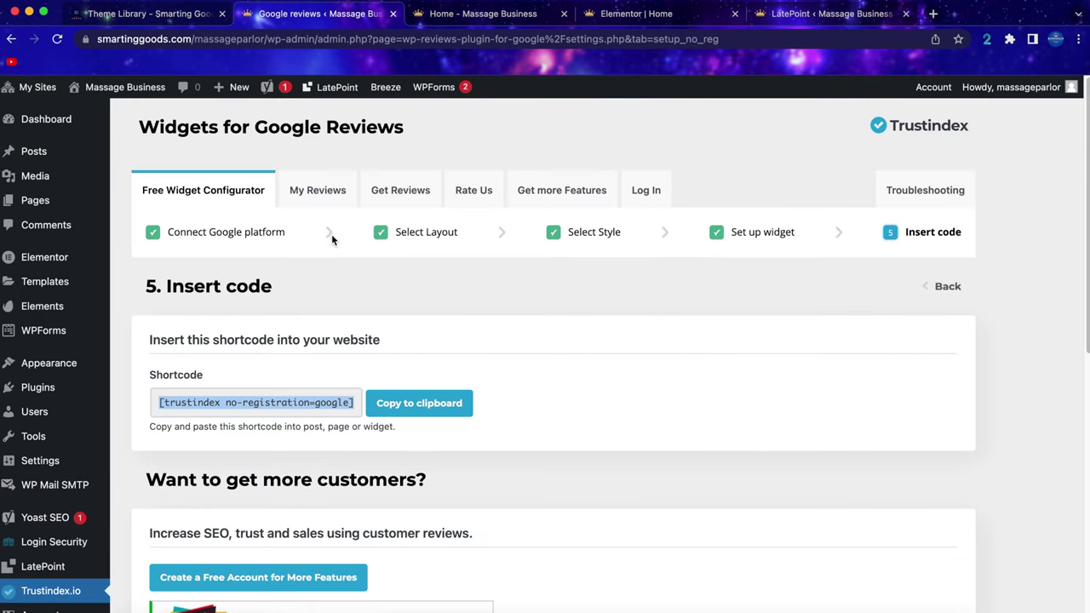
pyautogui.click(651, 15)
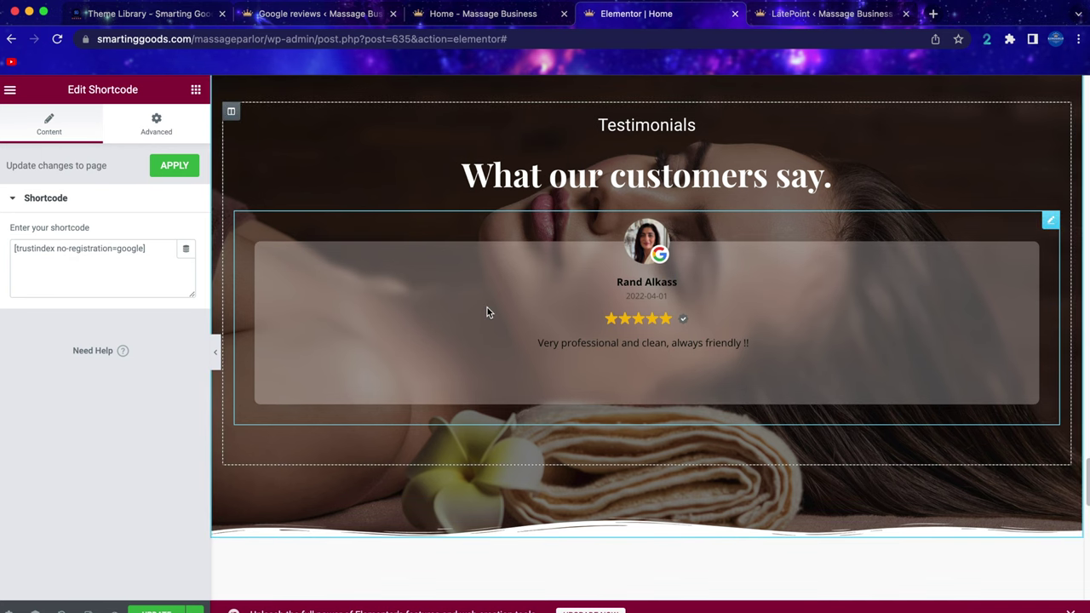
pyautogui.click(146, 251)
pyautogui.press('super+a')
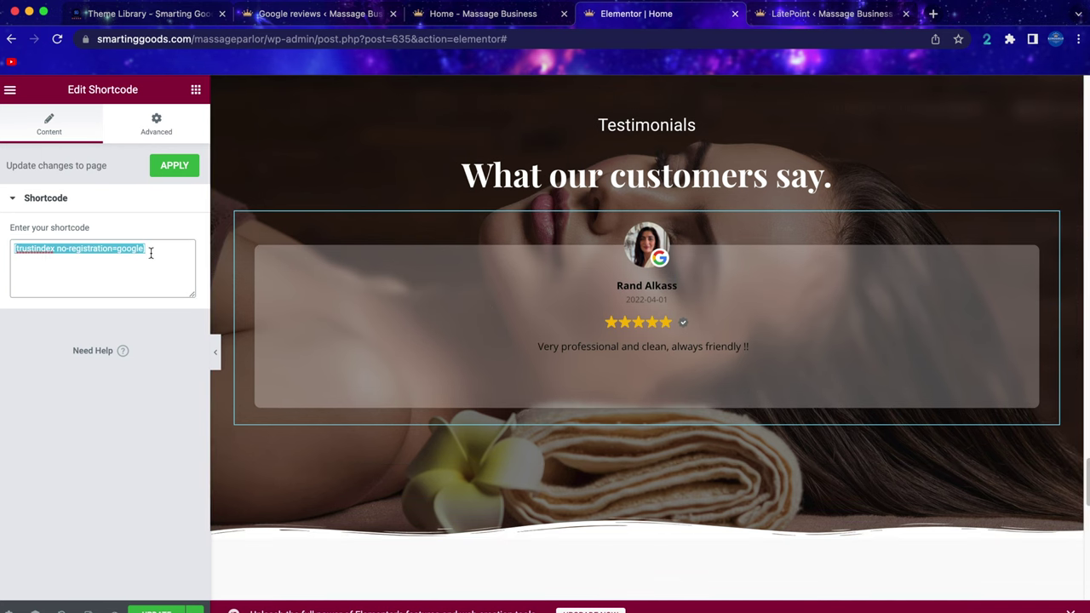
pyautogui.press('super+v')
pyautogui.scroll(-1, 541, 352)
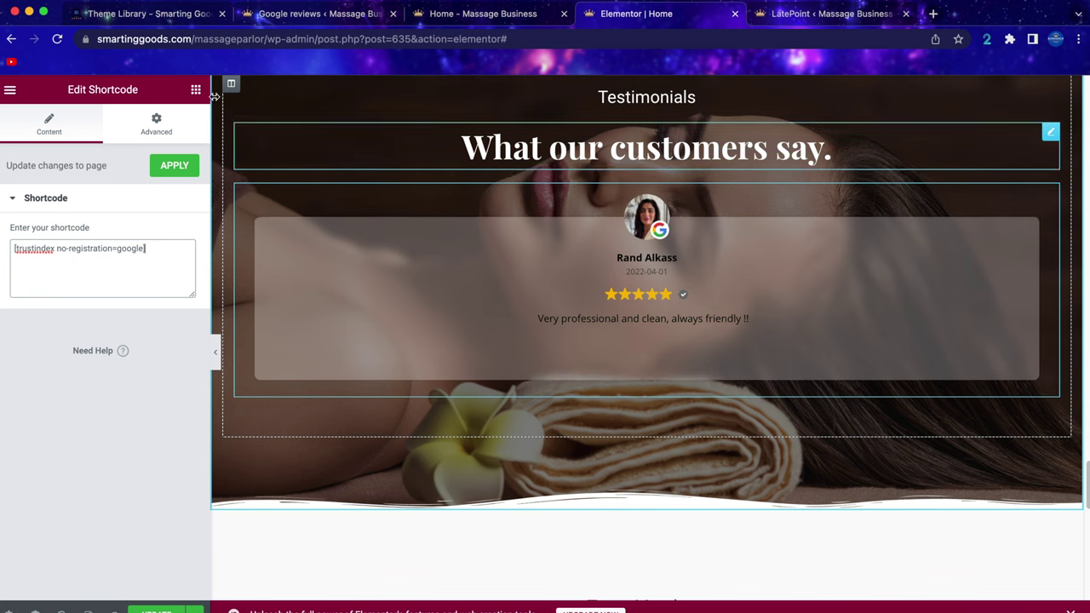
pyautogui.scroll(-1, 707, 338)
pyautogui.scroll(5, 680, 325)
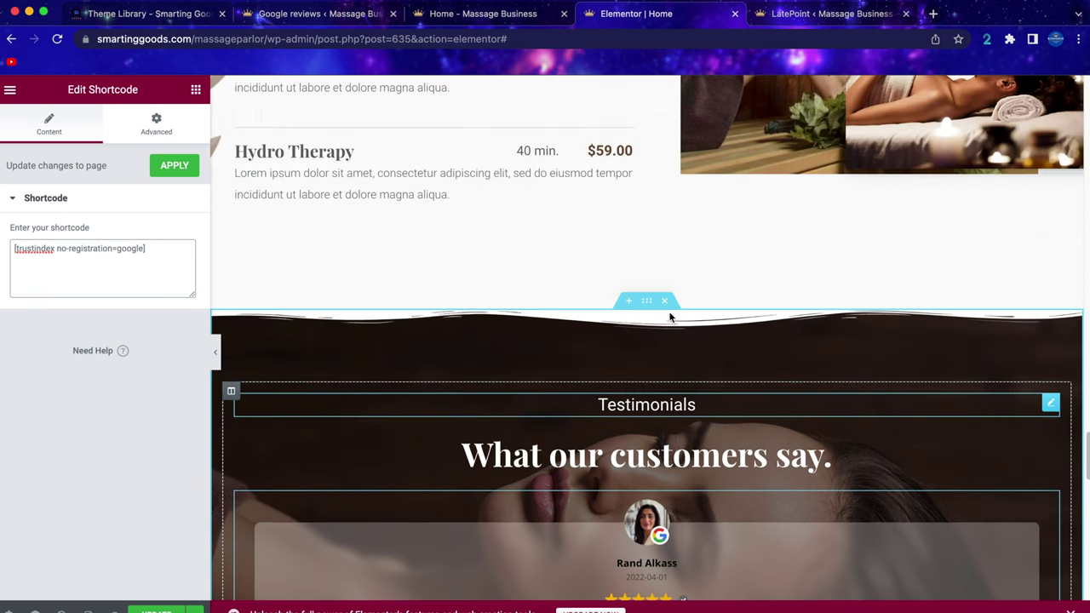
pyautogui.scroll(15, 670, 317)
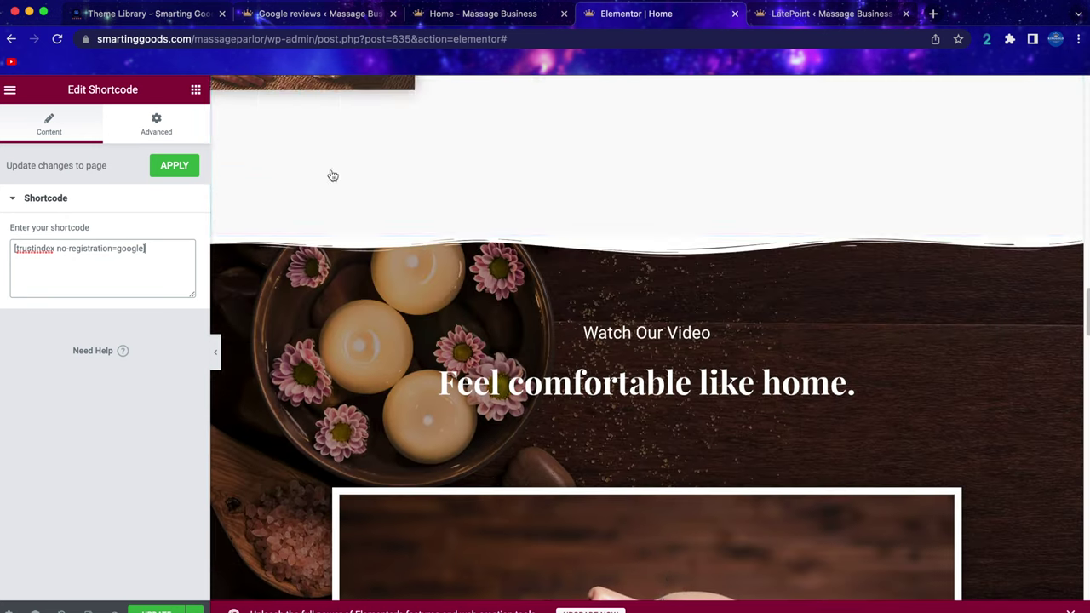
# Add a Shortcode widget below 'Feel comfortable like home.' holding the Trustindex shortcode.
pyautogui.click(196, 89)
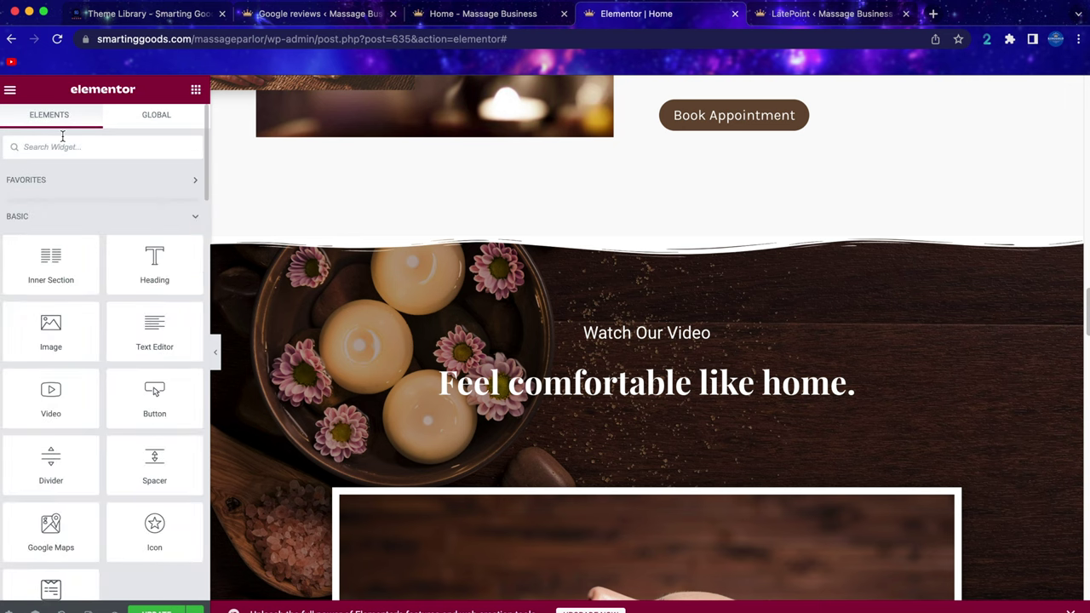
pyautogui.write('shor')
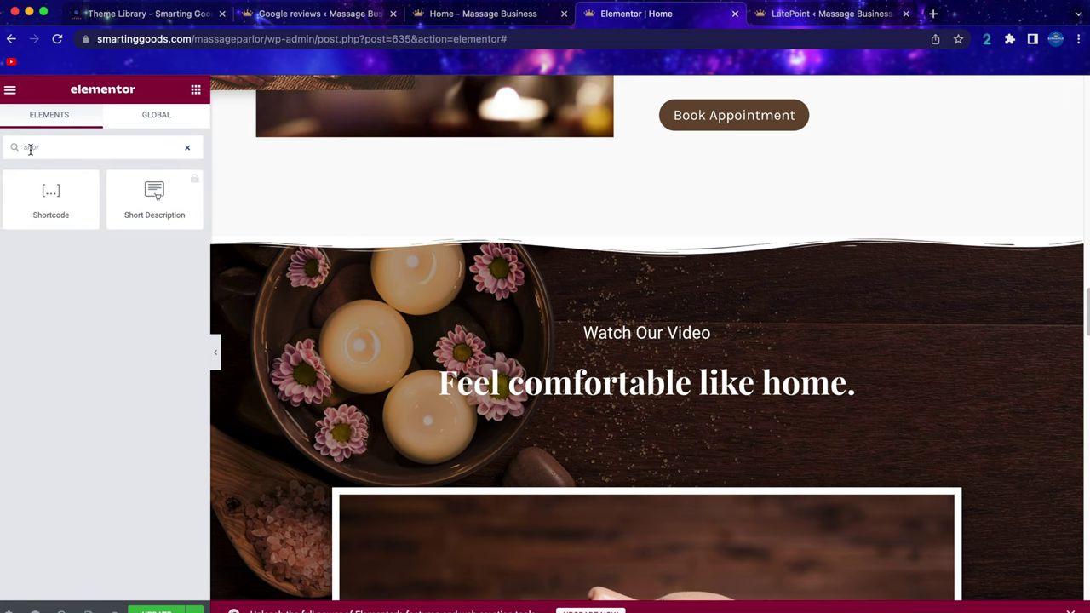
pyautogui.moveTo(43, 209); pyautogui.dragTo(608, 410)
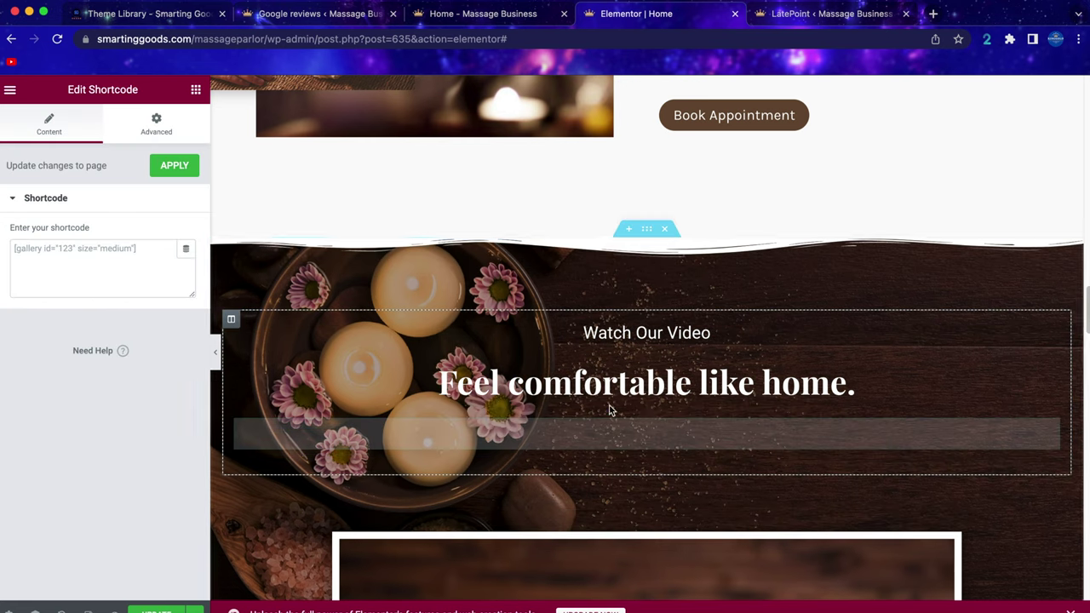
pyautogui.click(67, 260)
pyautogui.hotkey('ctrl', 'v')
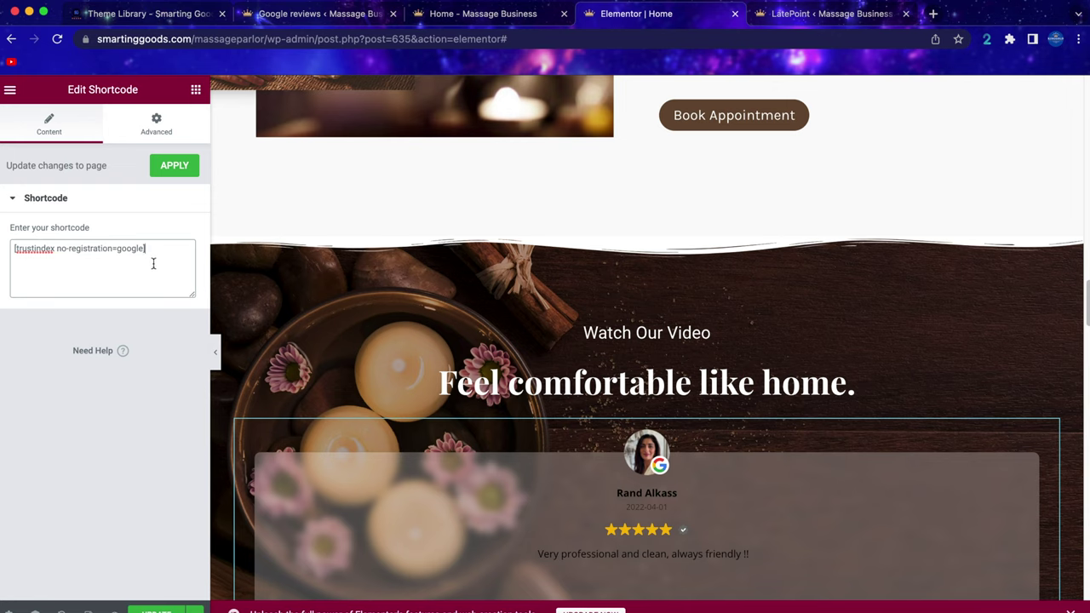
pyautogui.scroll(-3, 631, 319)
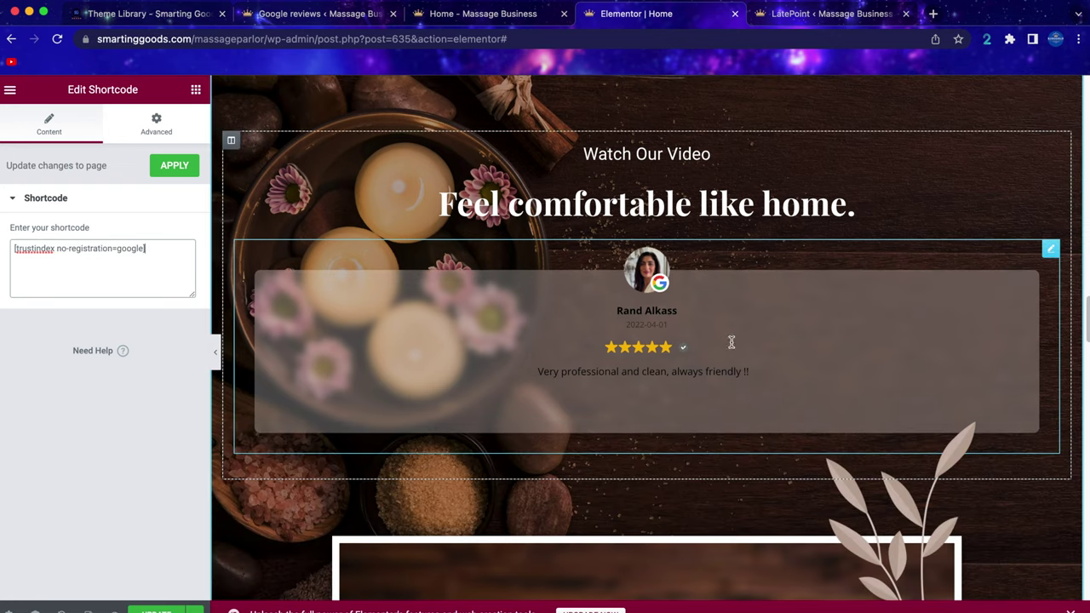
# Delete that extra review Shortcode widget again.
pyautogui.rightClick(756, 330)
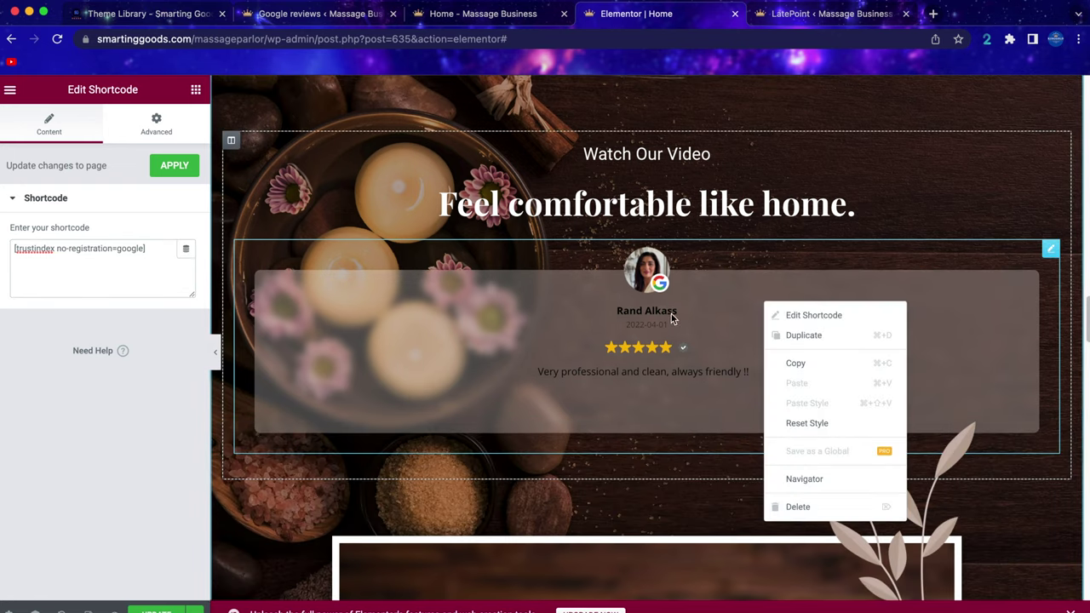
pyautogui.rightClick(675, 314)
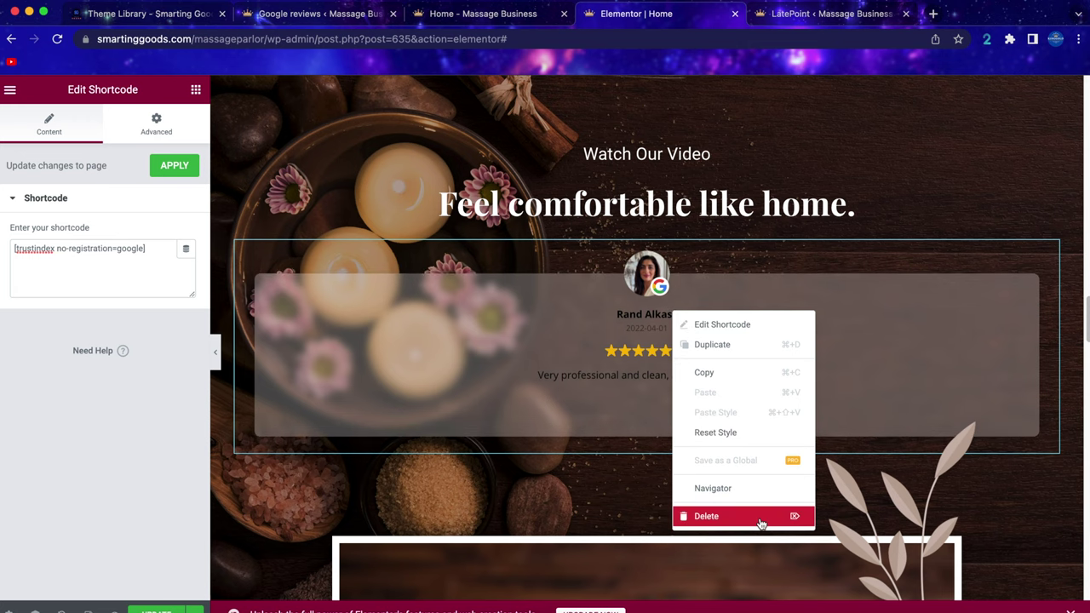
pyautogui.click(760, 519)
pyautogui.scroll(10, 730, 425)
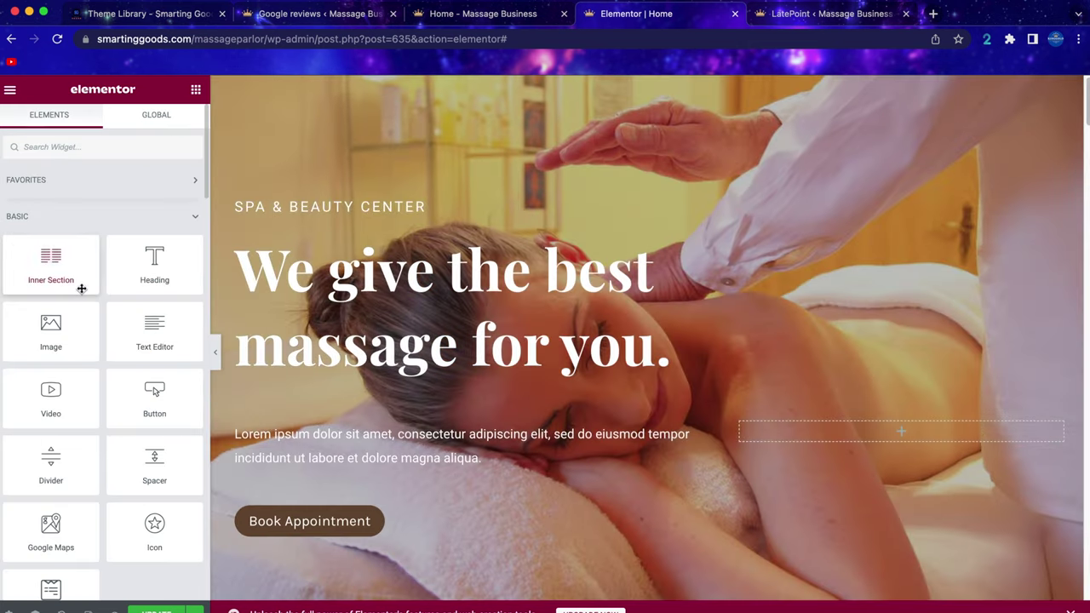
# Switch to the LatePoint dashboard listing the July 7 and 8 Hydro Therapy appointments.
pyautogui.scroll(-10, 85, 289)
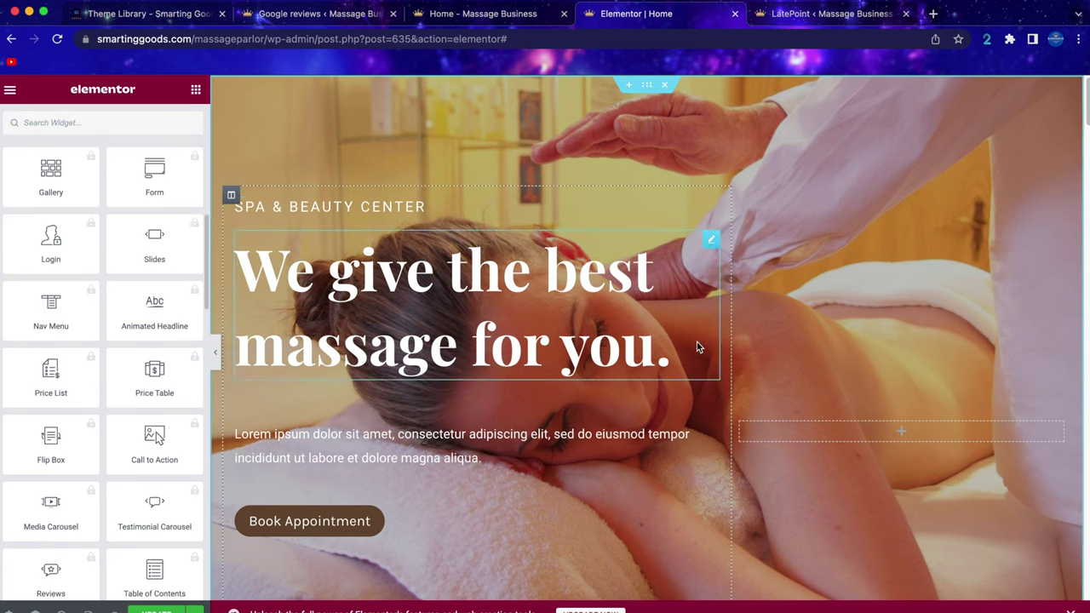
pyautogui.scroll(-2, 674, 286)
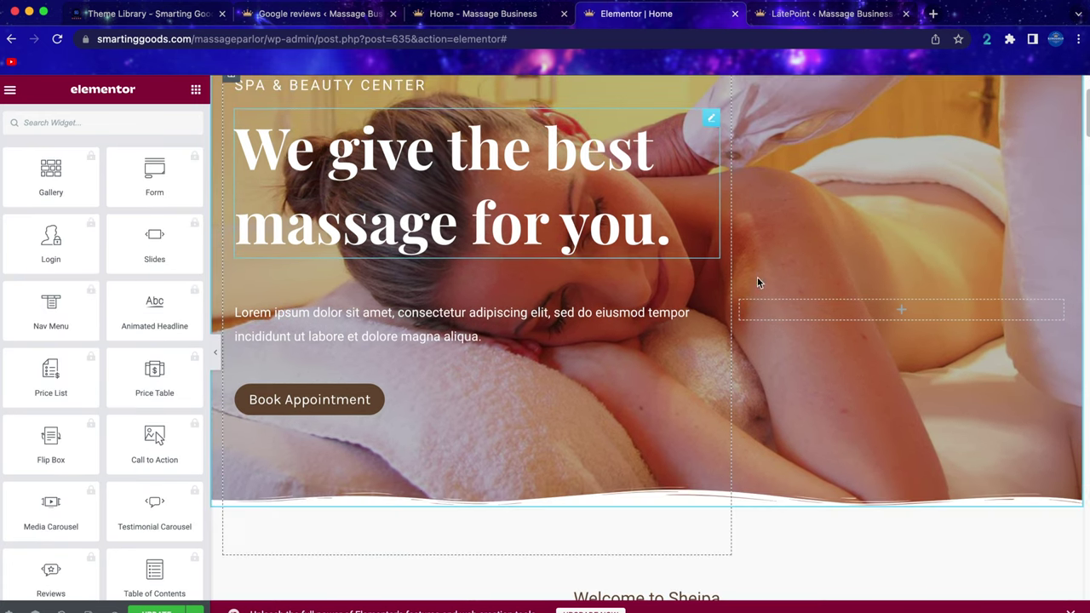
pyautogui.scroll(3, 758, 277)
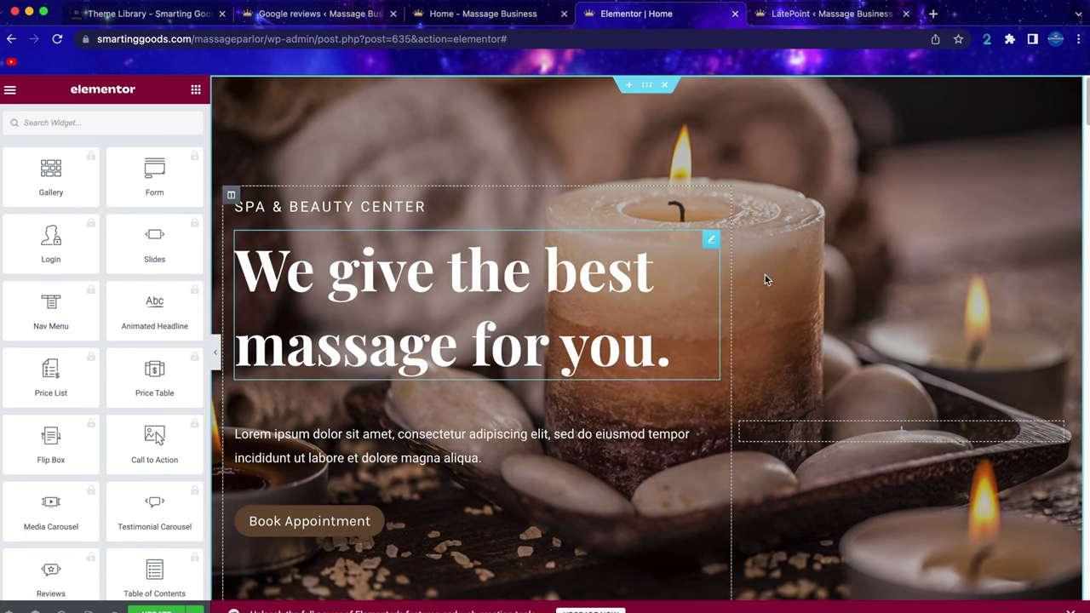
pyautogui.scroll(-10, 600, 353)
pyautogui.scroll(10, 646, 340)
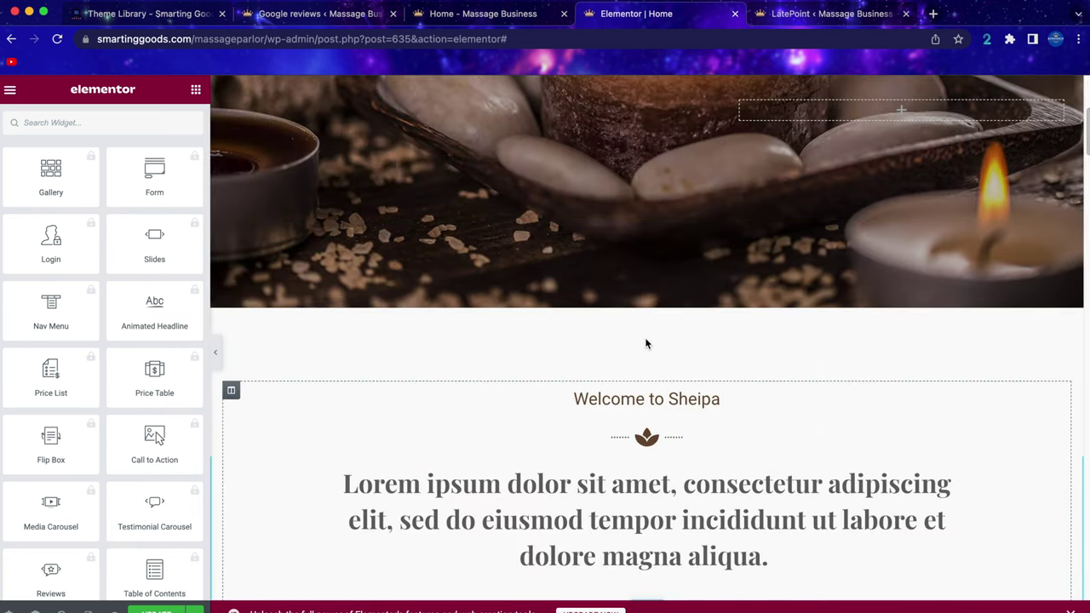
pyautogui.scroll(-3, 610, 347)
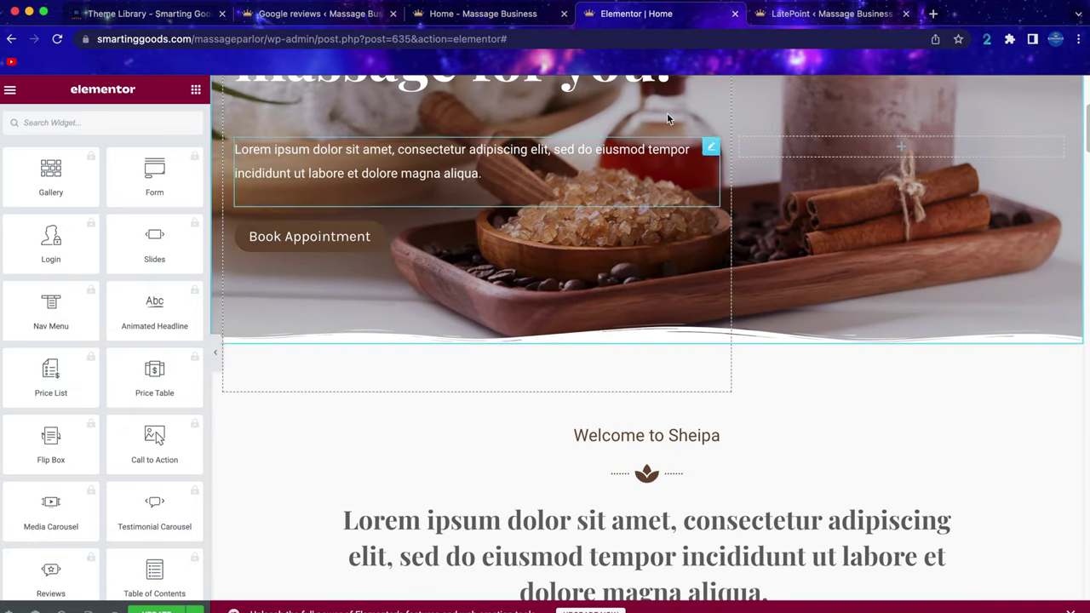
pyautogui.click(809, 15)
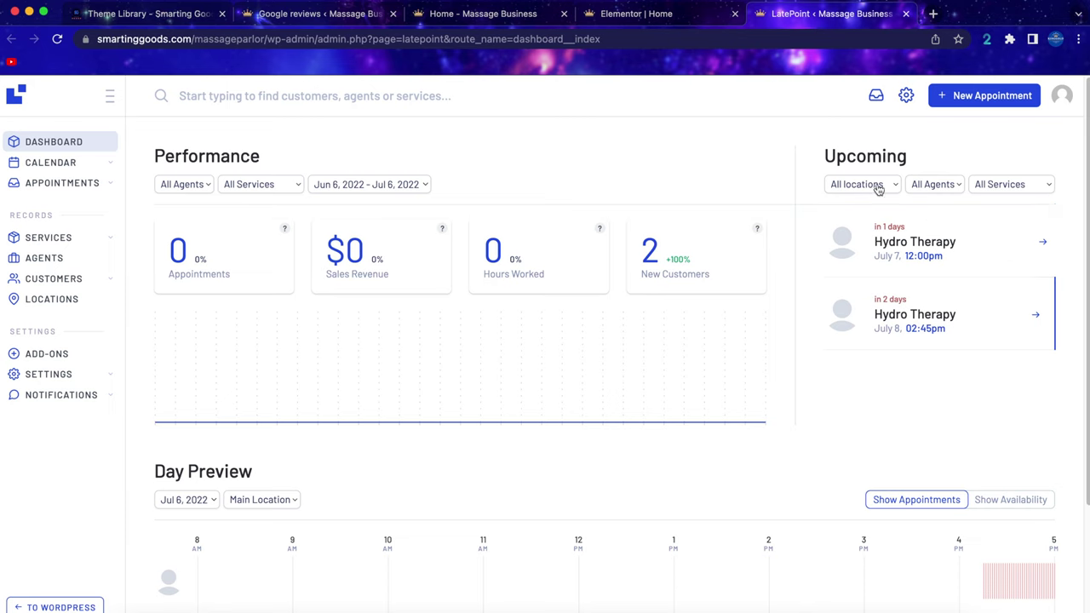
pyautogui.moveTo(815, 158); pyautogui.dragTo(932, 168)
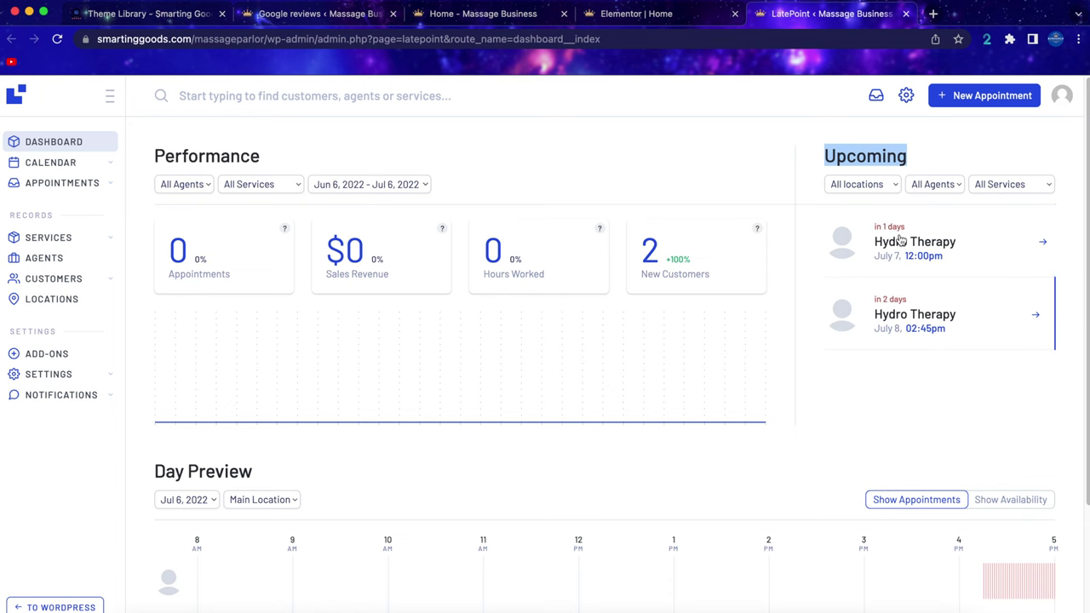
pyautogui.click(960, 243)
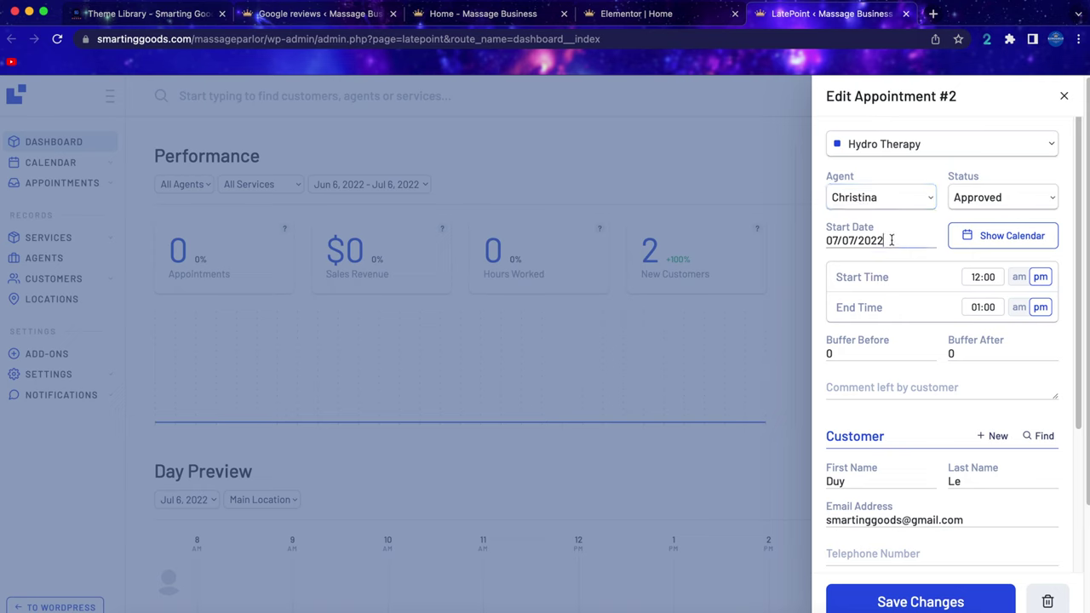
pyautogui.moveTo(899, 240); pyautogui.dragTo(828, 237)
pyautogui.scroll(-5, 917, 427)
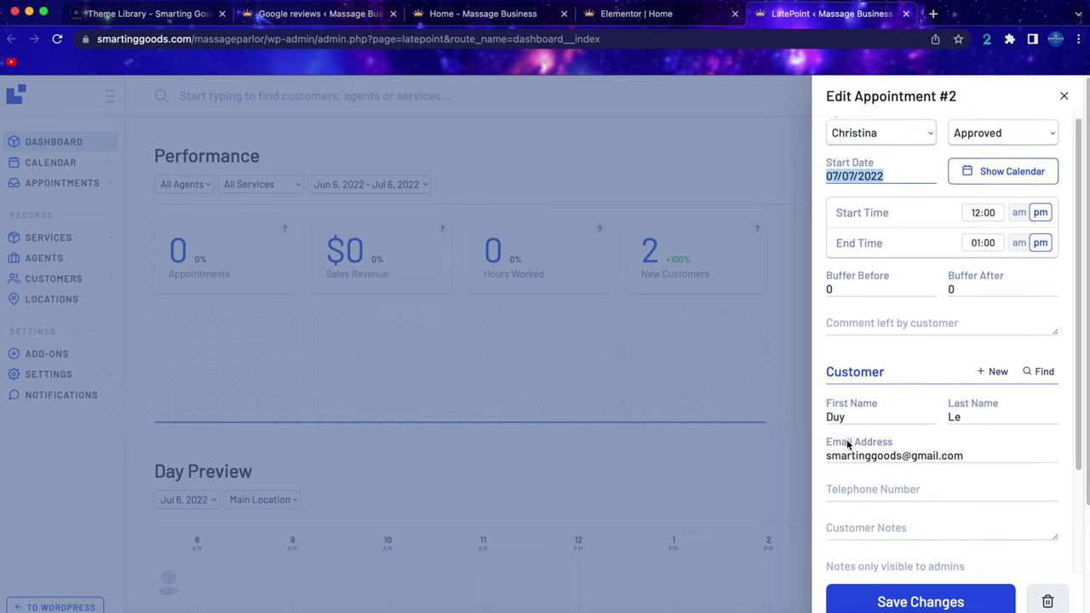
pyautogui.scroll(-3, 872, 349)
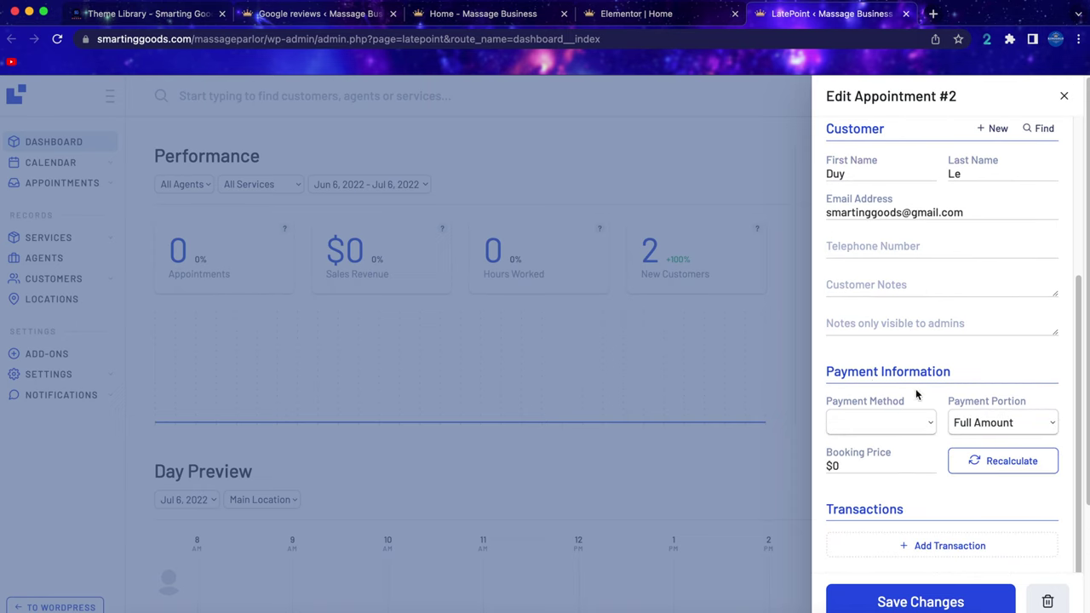
pyautogui.moveTo(854, 370); pyautogui.dragTo(938, 372)
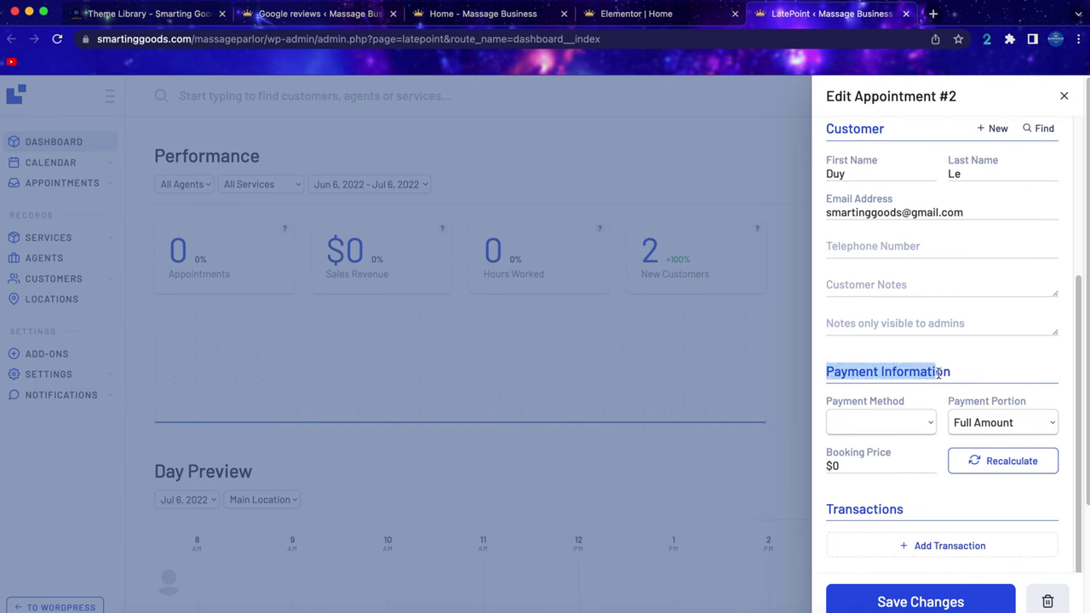
pyautogui.click(776, 325)
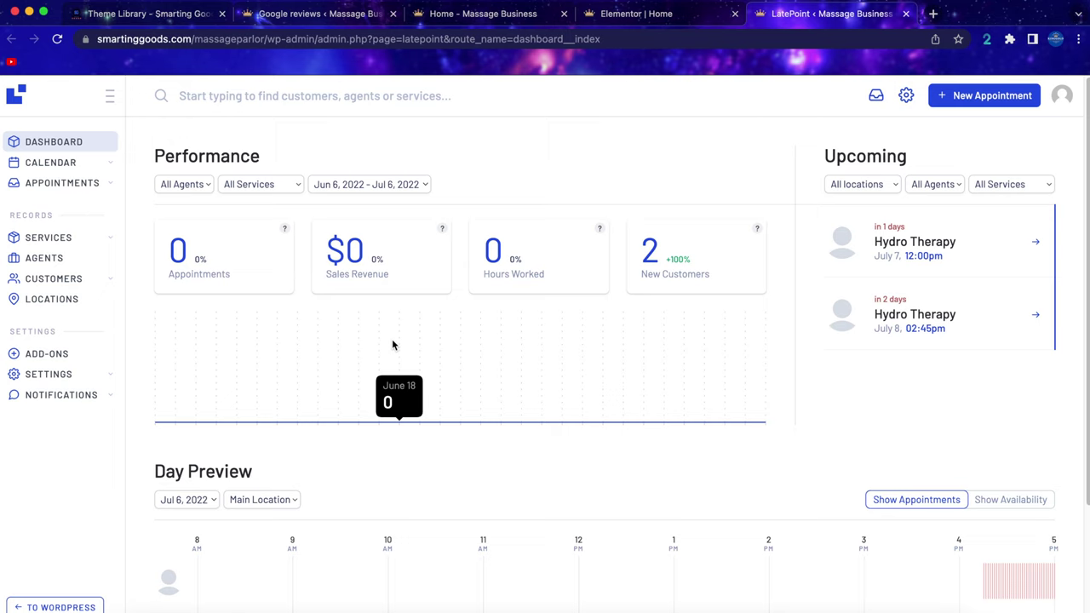
# Activate the Payments Stripe add-on from LatePoint's payment gateway add-ons list.
pyautogui.moveTo(45, 374)
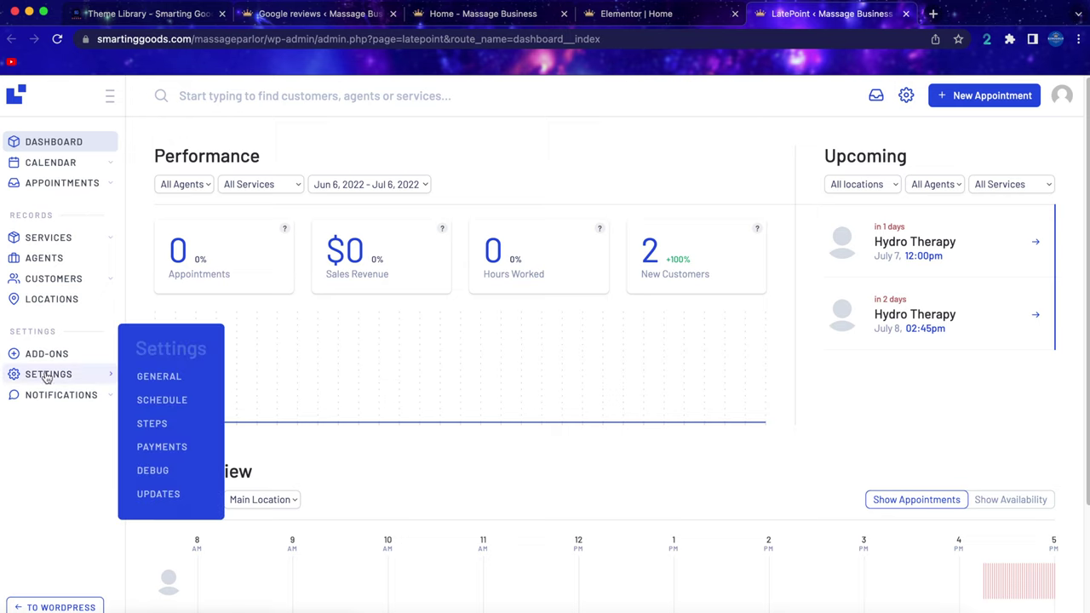
pyautogui.click(163, 447)
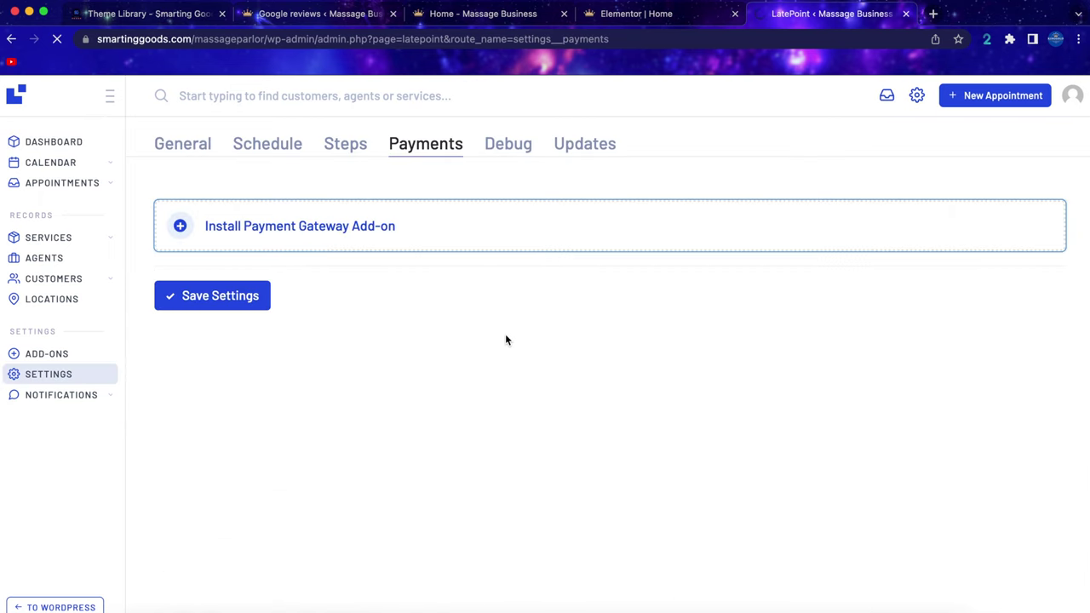
pyautogui.click(357, 235)
pyautogui.scroll(-5, 626, 404)
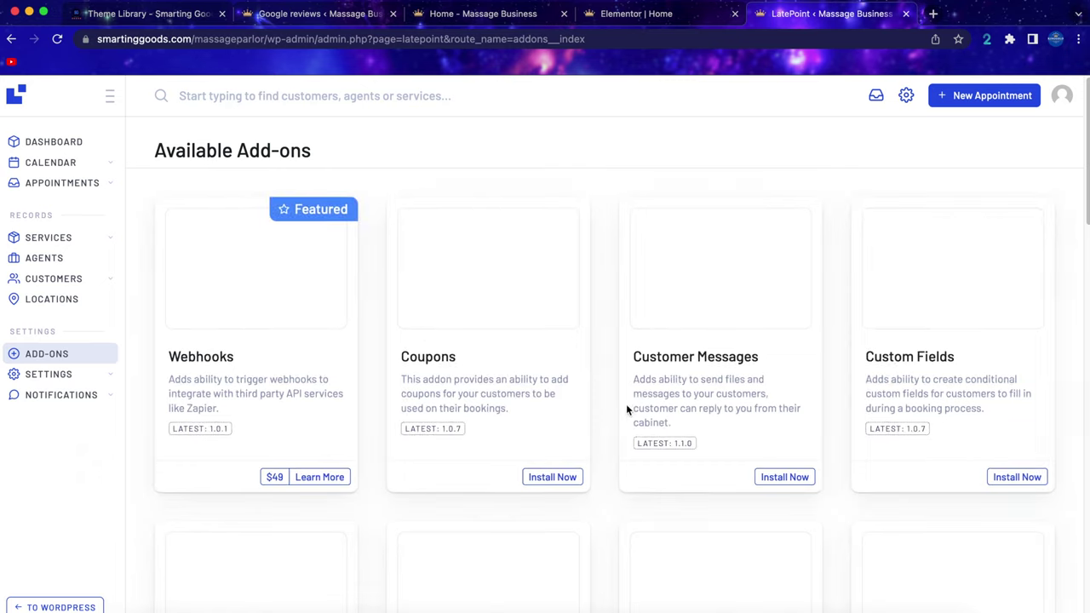
pyautogui.scroll(4, 584, 350)
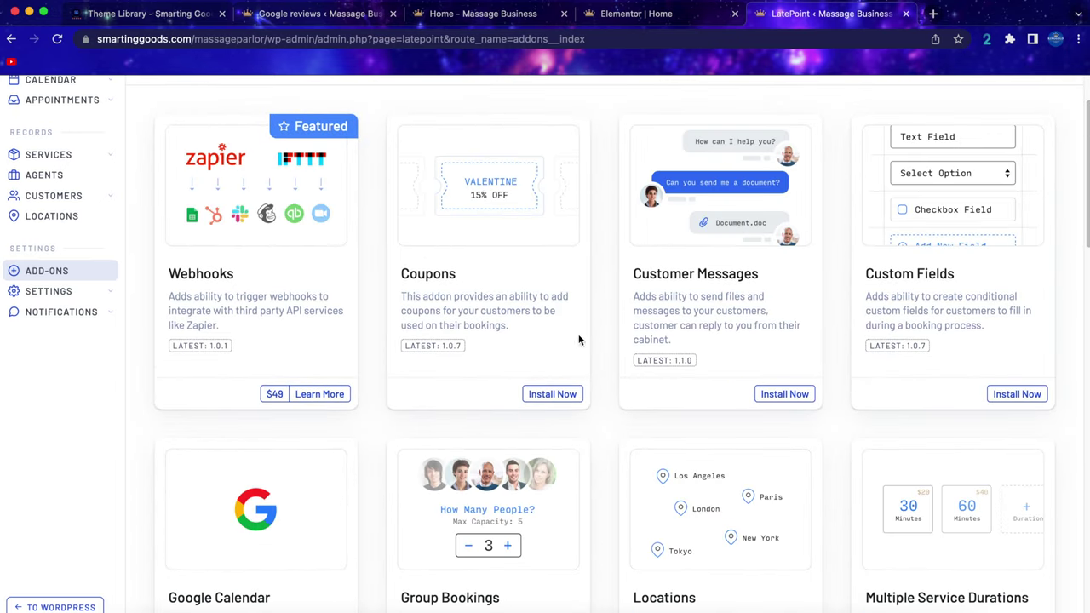
pyautogui.scroll(-2, 578, 340)
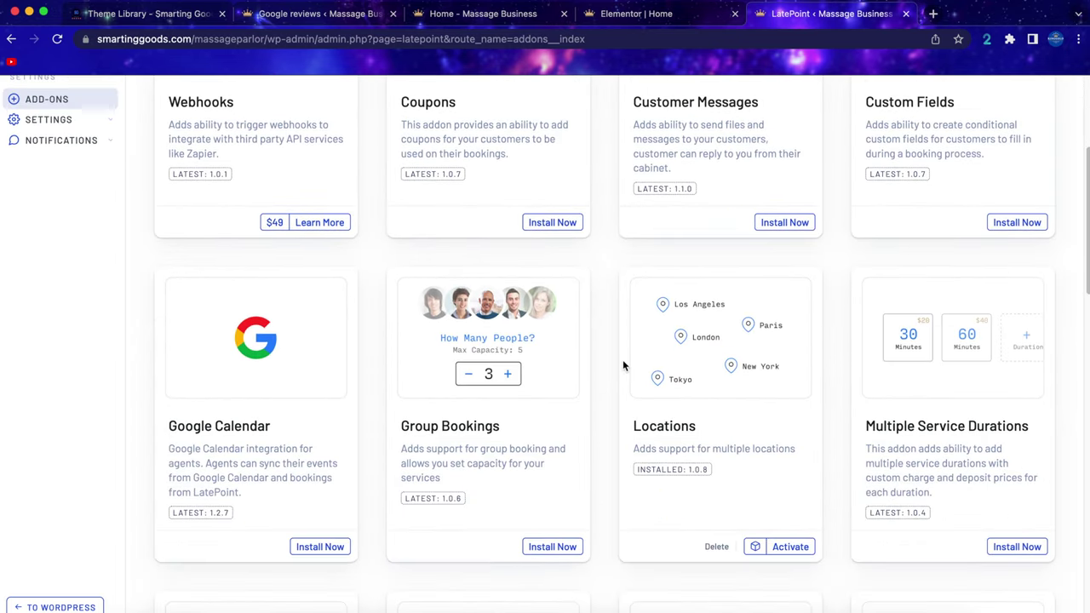
pyautogui.scroll(-2, 622, 365)
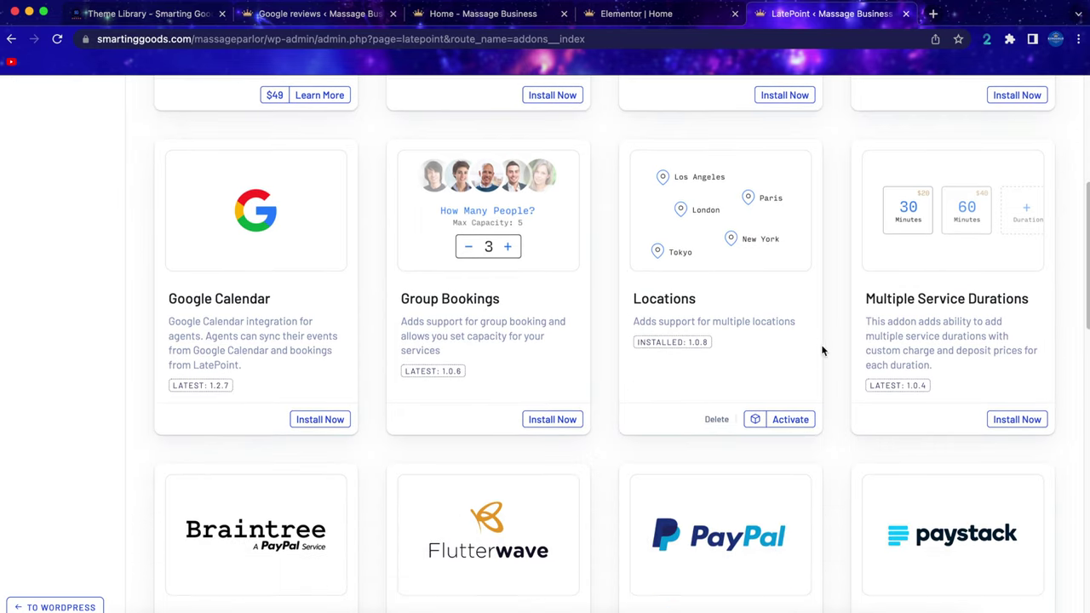
pyautogui.scroll(-5, 811, 382)
pyautogui.scroll(-4, 811, 388)
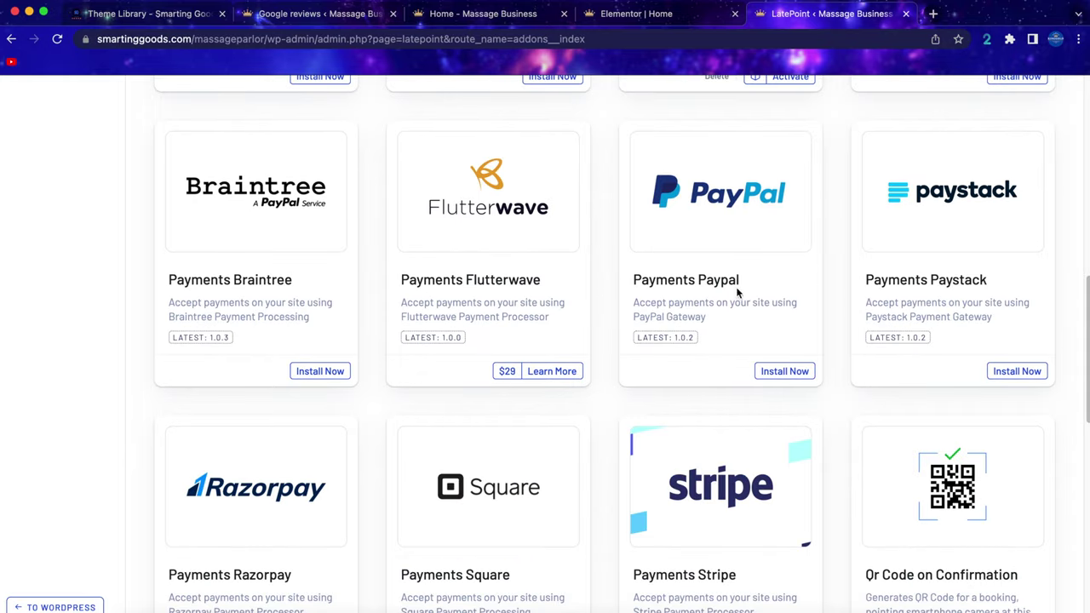
pyautogui.scroll(-6, 739, 292)
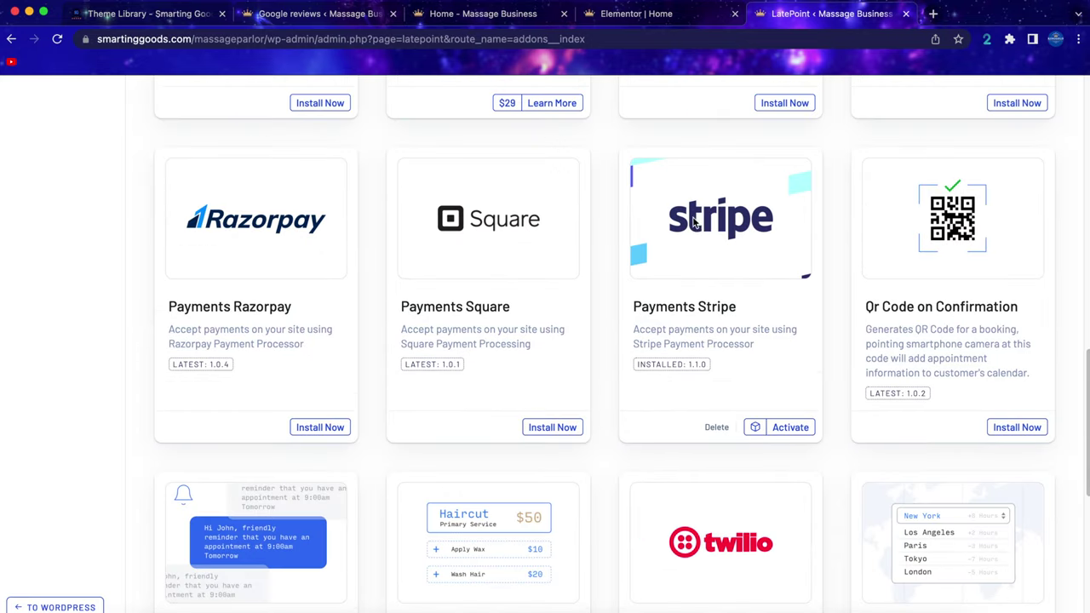
pyautogui.click(788, 428)
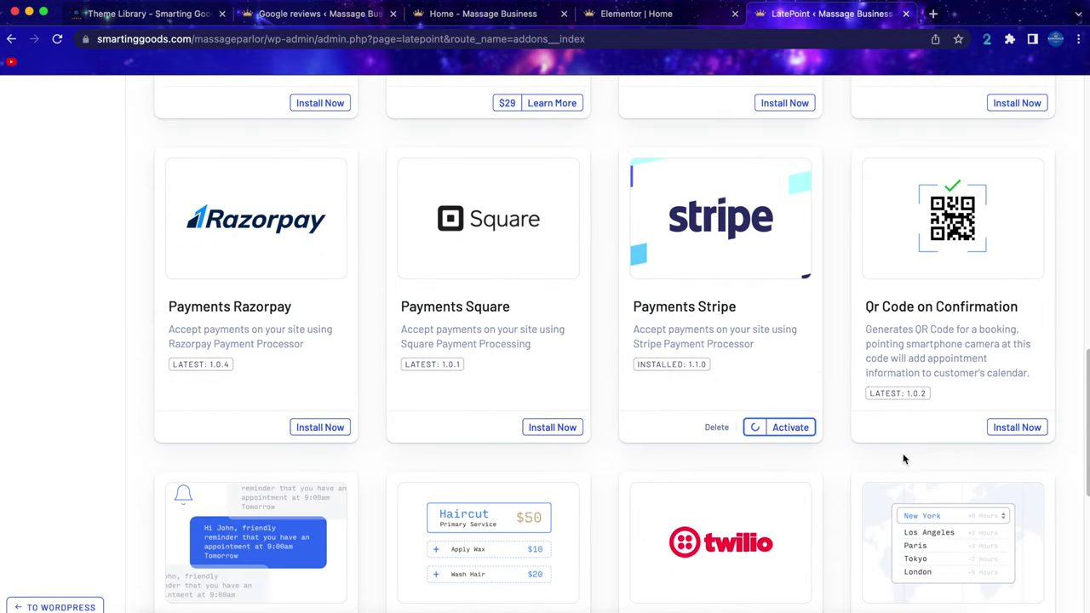
# Return to the Payments settings and switch on Stripe as a payment processor.
pyautogui.moveTo(59, 385)
pyautogui.click(177, 447)
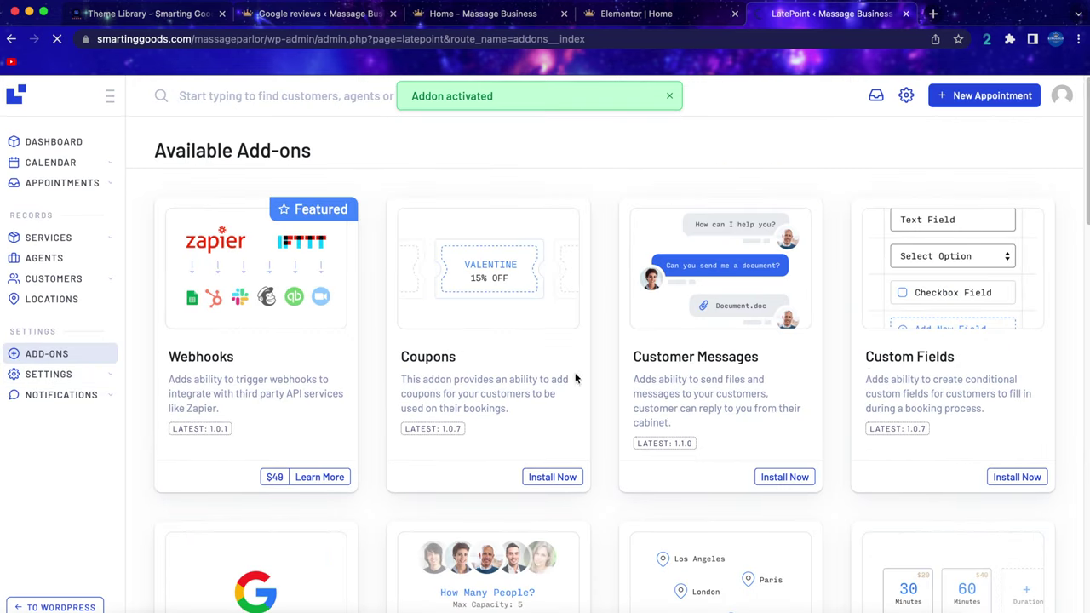
pyautogui.click(182, 253)
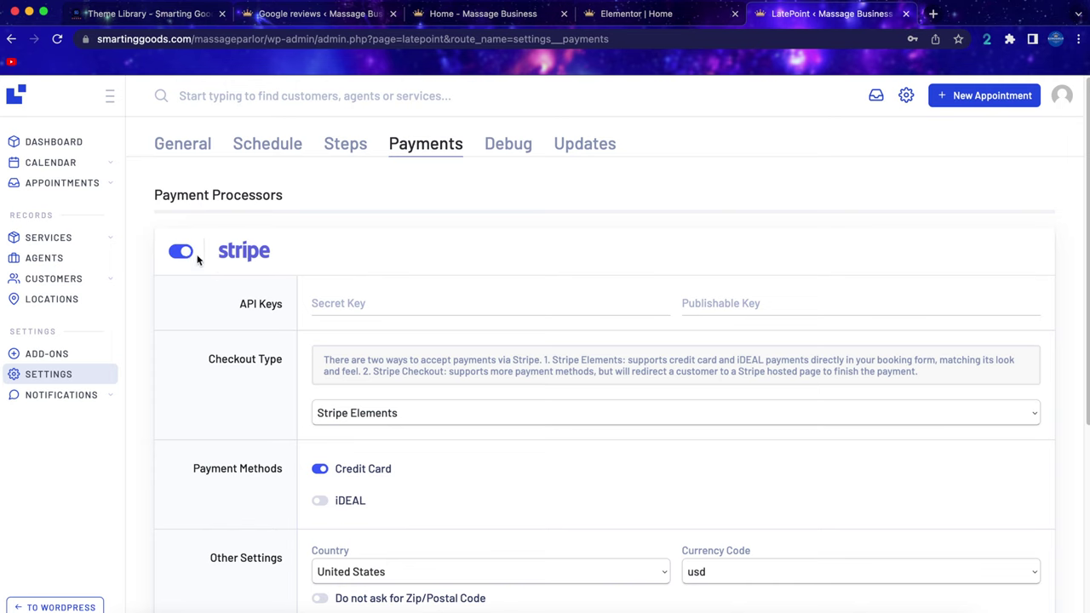
# Open the Stripe website in a new browser tab.
pyautogui.scroll(-2, 241, 309)
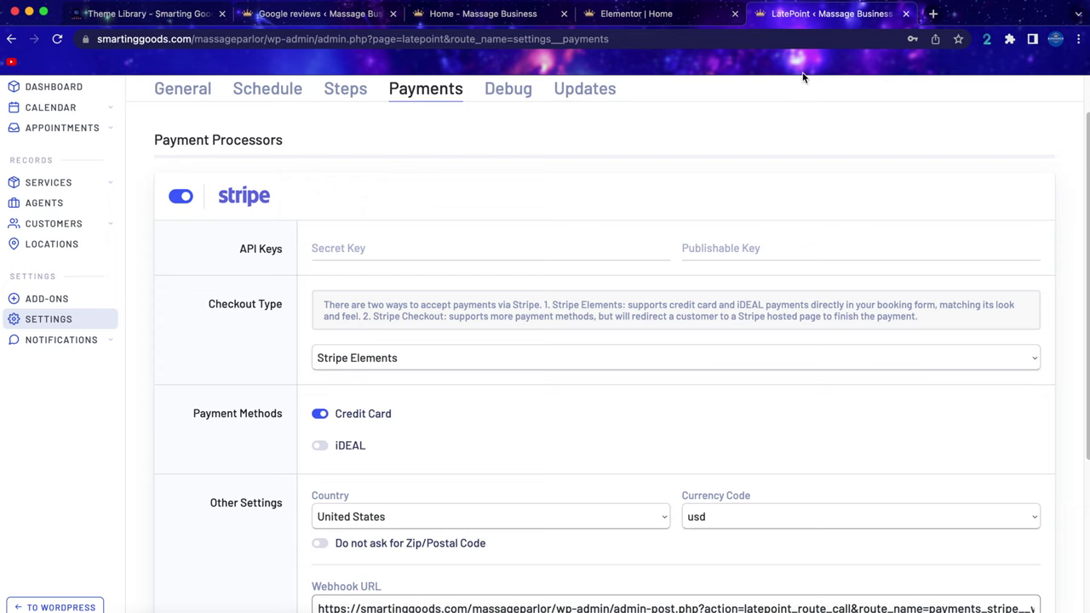
pyautogui.click(933, 13)
pyautogui.write('str')
pyautogui.press('Return')
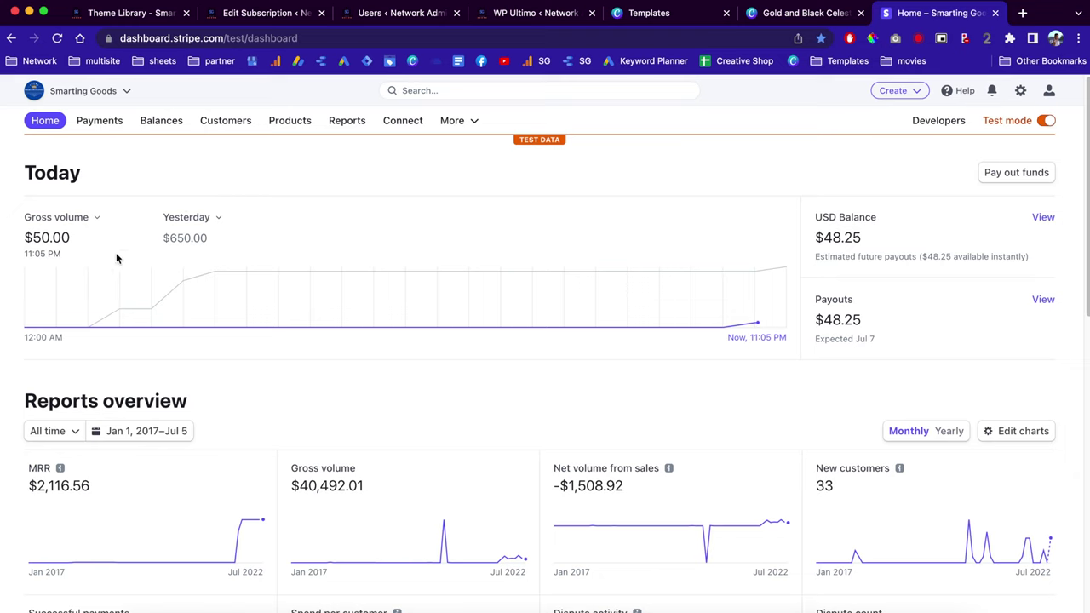
# Reach the test API keys page under Stripe's Developers area, then return to LatePoint.
pyautogui.moveTo(32, 230); pyautogui.dragTo(68, 242)
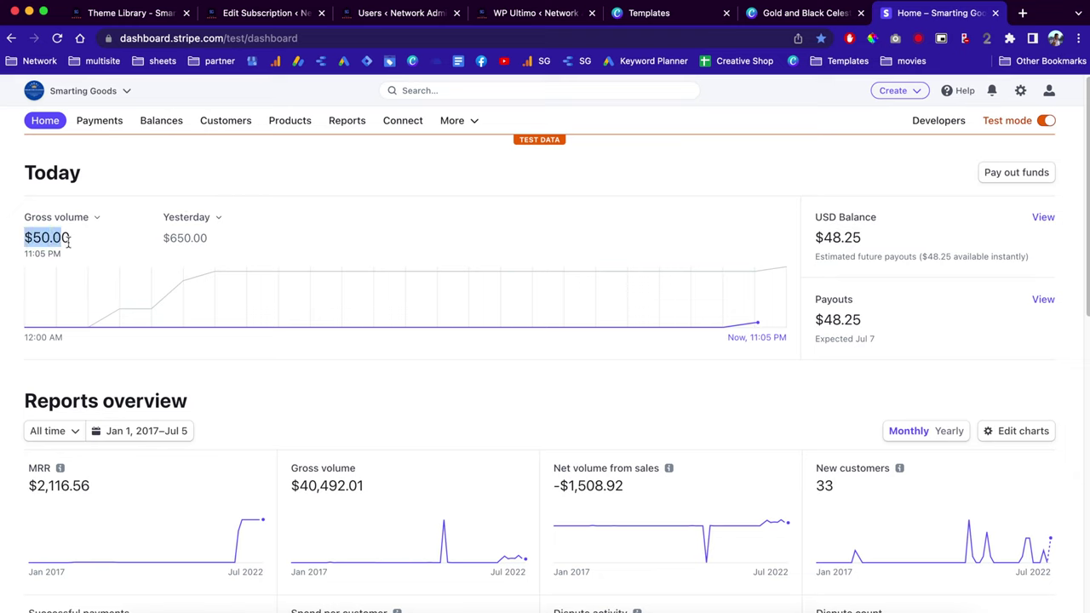
pyautogui.click(155, 258)
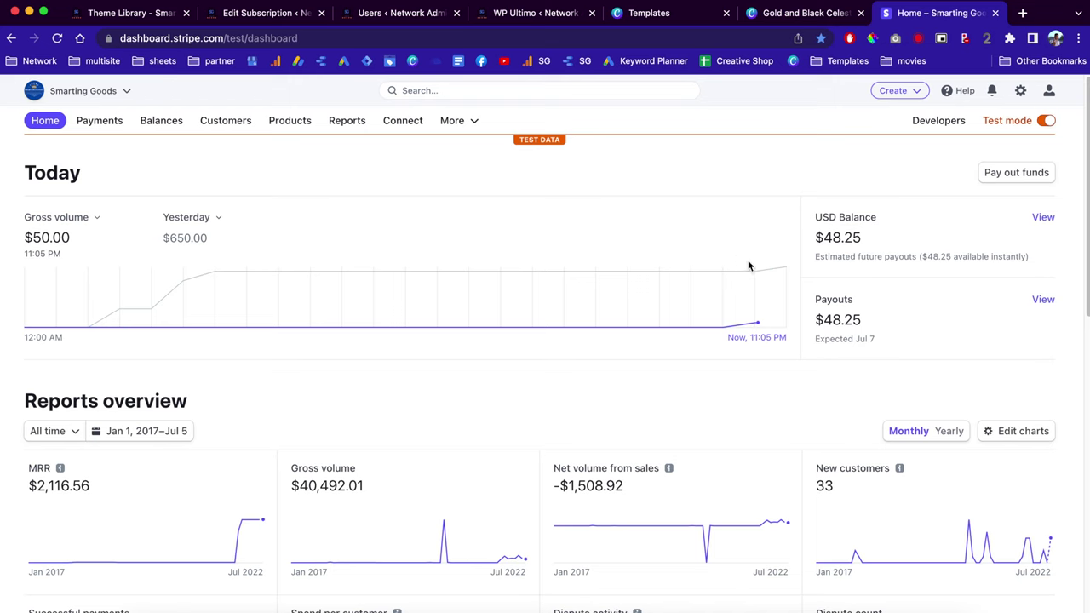
pyautogui.click(952, 120)
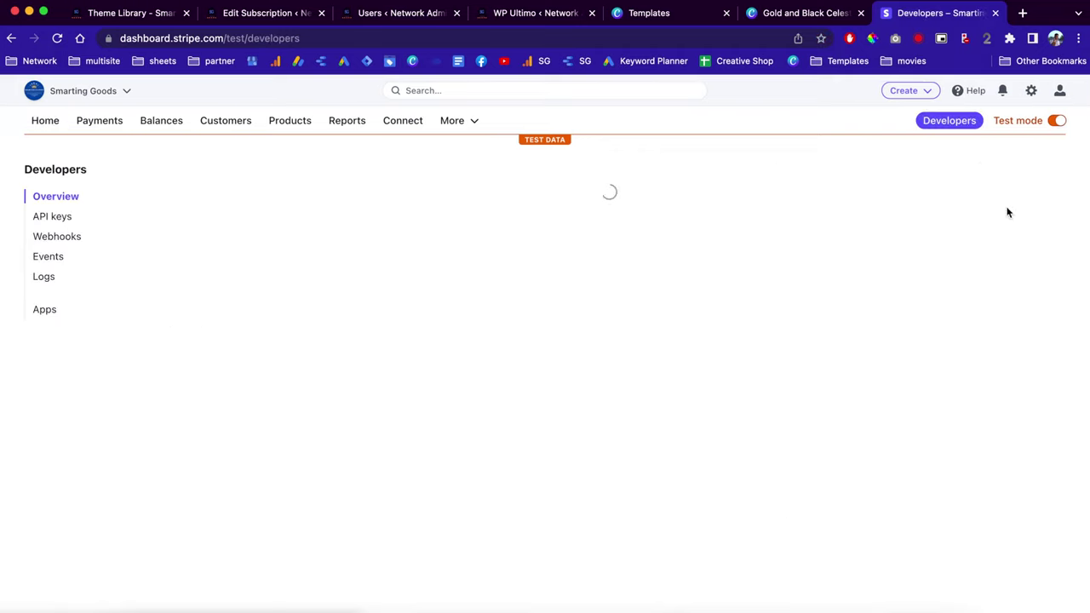
pyautogui.click(52, 216)
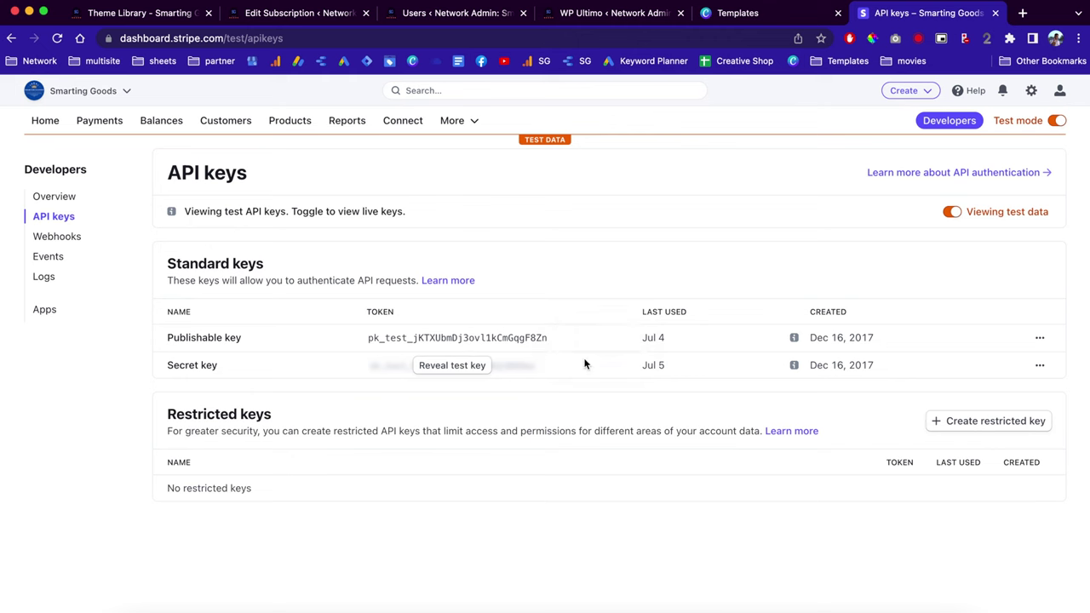
pyautogui.hotkey('ctrl', 'Right')
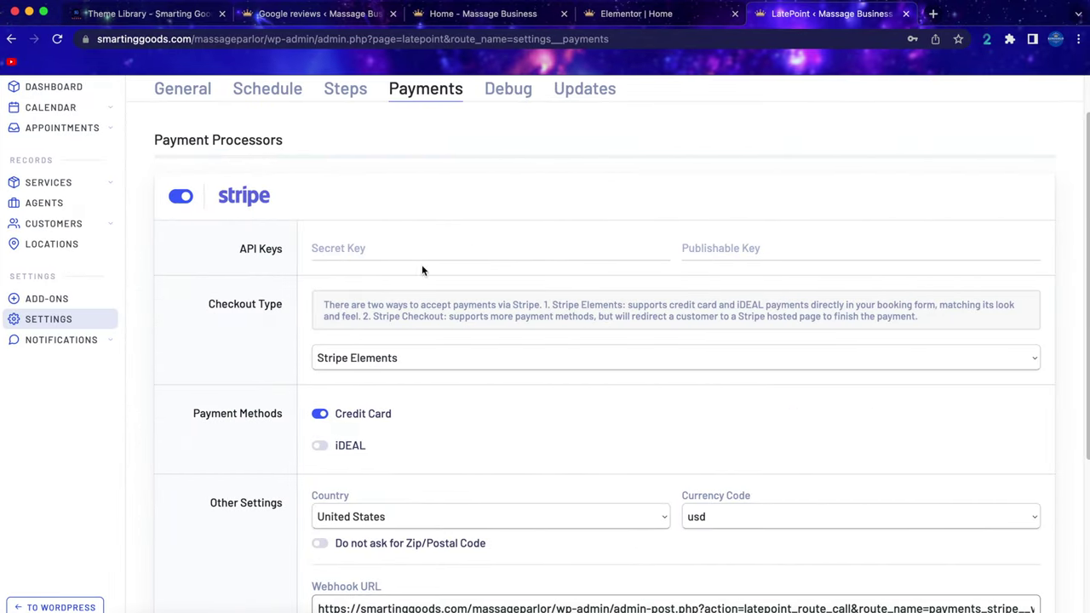
# Paste the Stripe test publishable key and secret key into LatePoint's API Keys fields.
pyautogui.click(747, 248)
pyautogui.press('super+v')
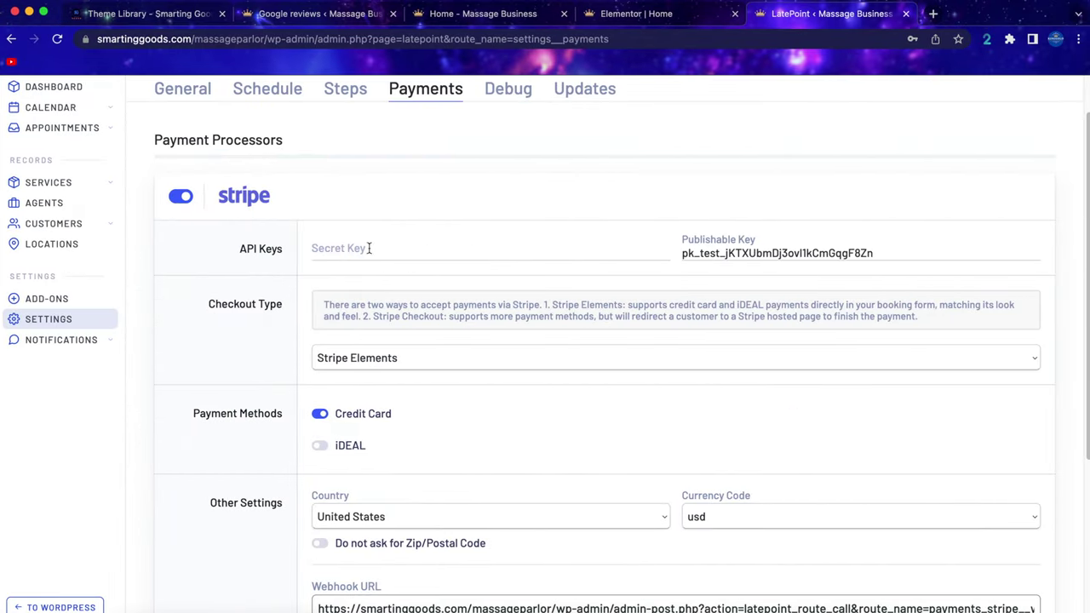
pyautogui.click(347, 249)
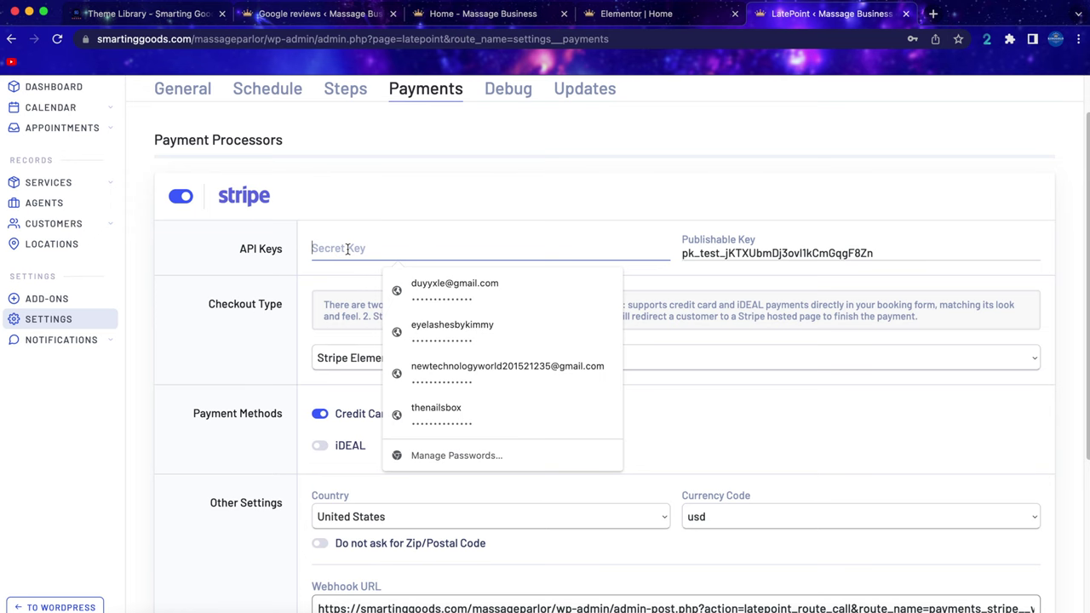
pyautogui.press('super+v')
# Copy LatePoint's Stripe webhook URL.
pyautogui.scroll(-2, 529, 376)
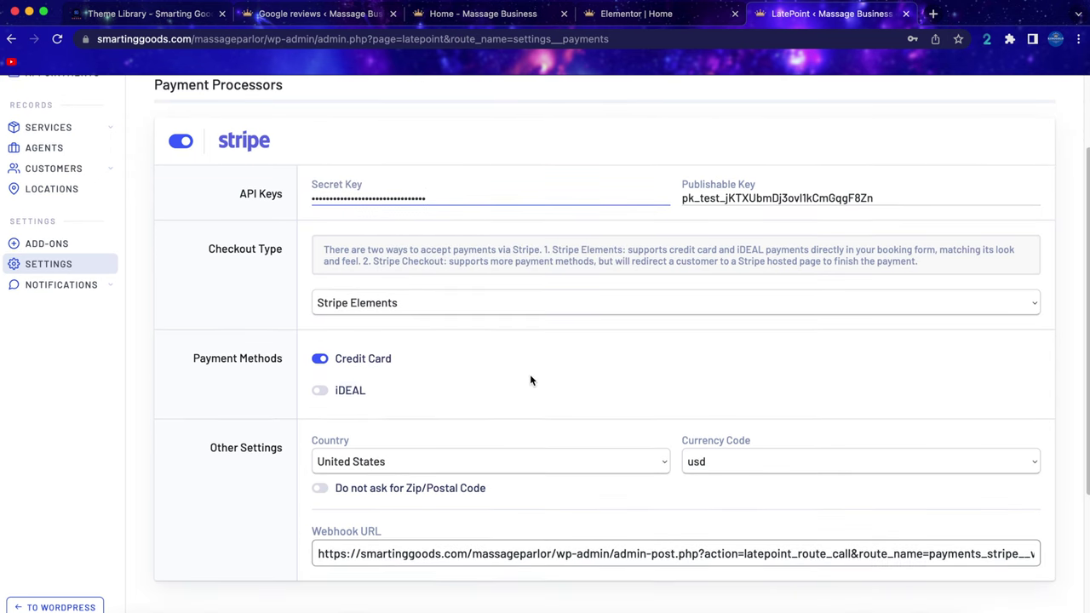
pyautogui.scroll(-3, 465, 383)
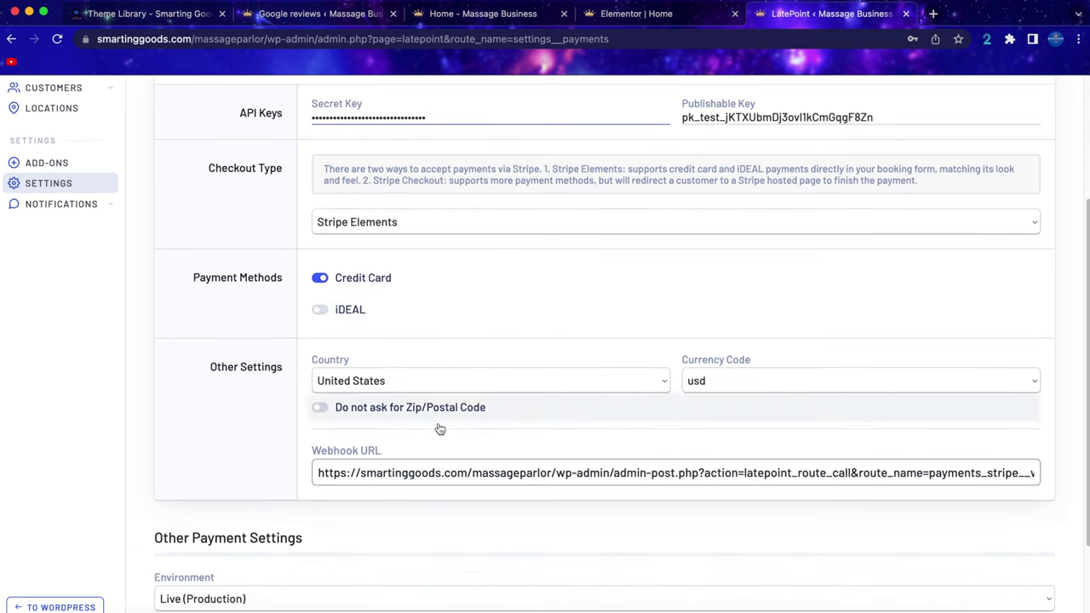
pyautogui.click(330, 478)
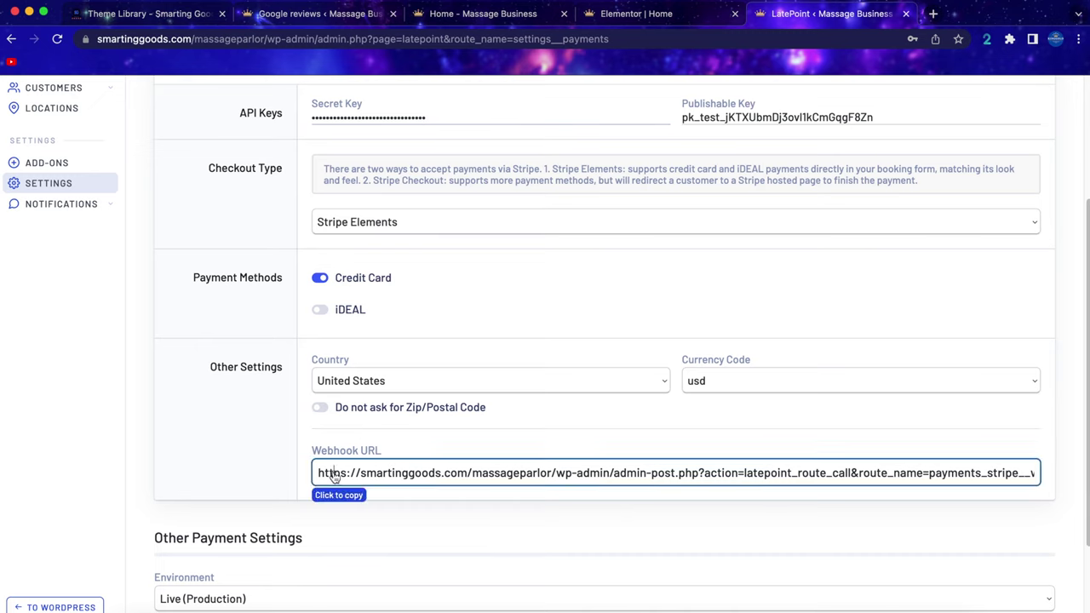
pyautogui.click(419, 478)
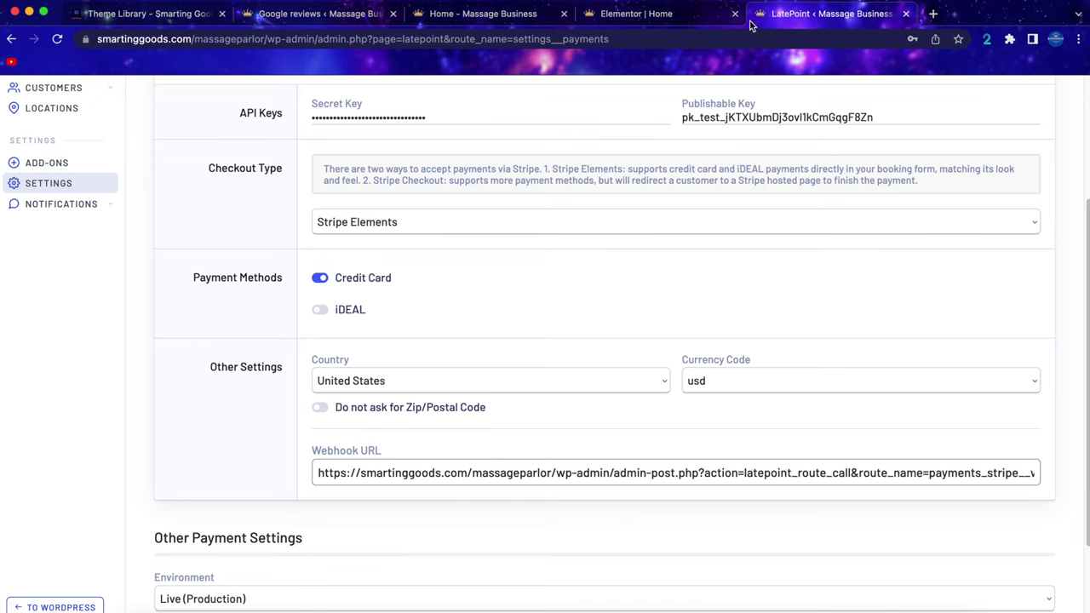
# Start a new Stripe webhook endpoint using the pasted LatePoint webhook URL.
pyautogui.hotkey('ctrl', 'Left')
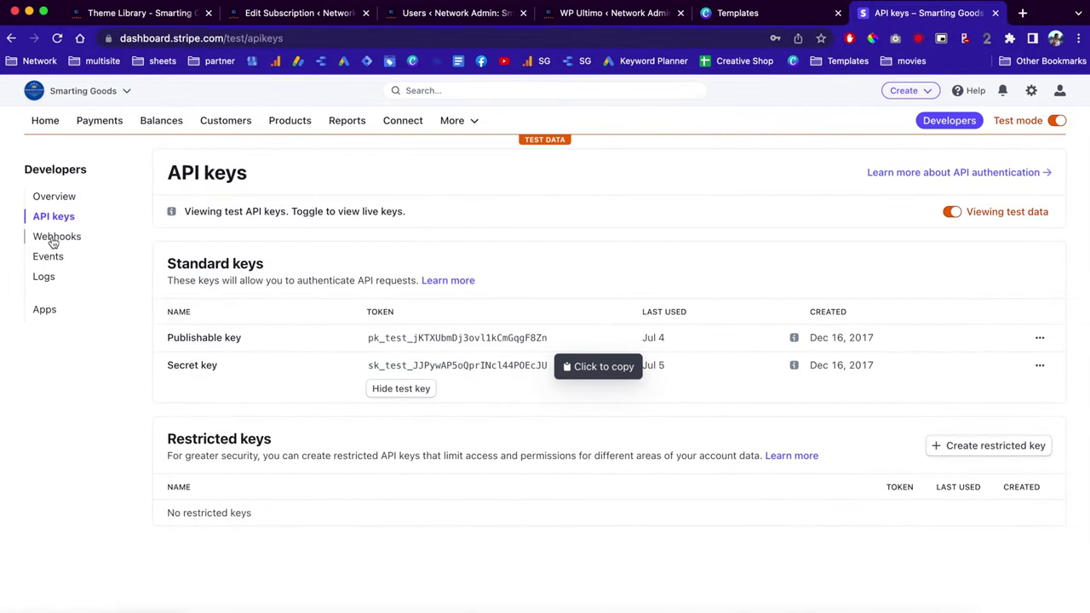
pyautogui.click(53, 238)
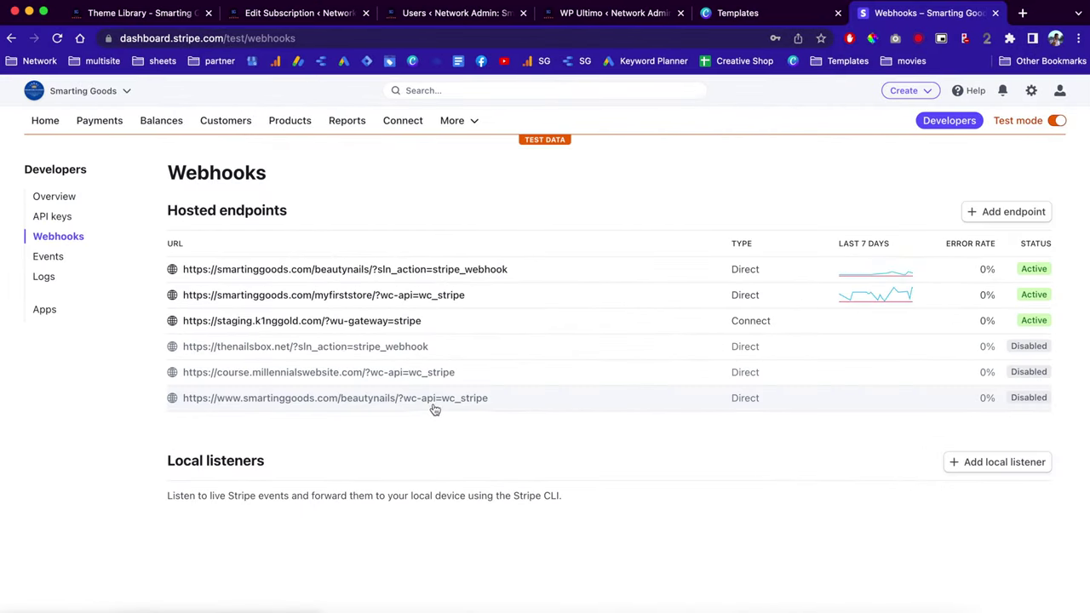
pyautogui.click(1013, 211)
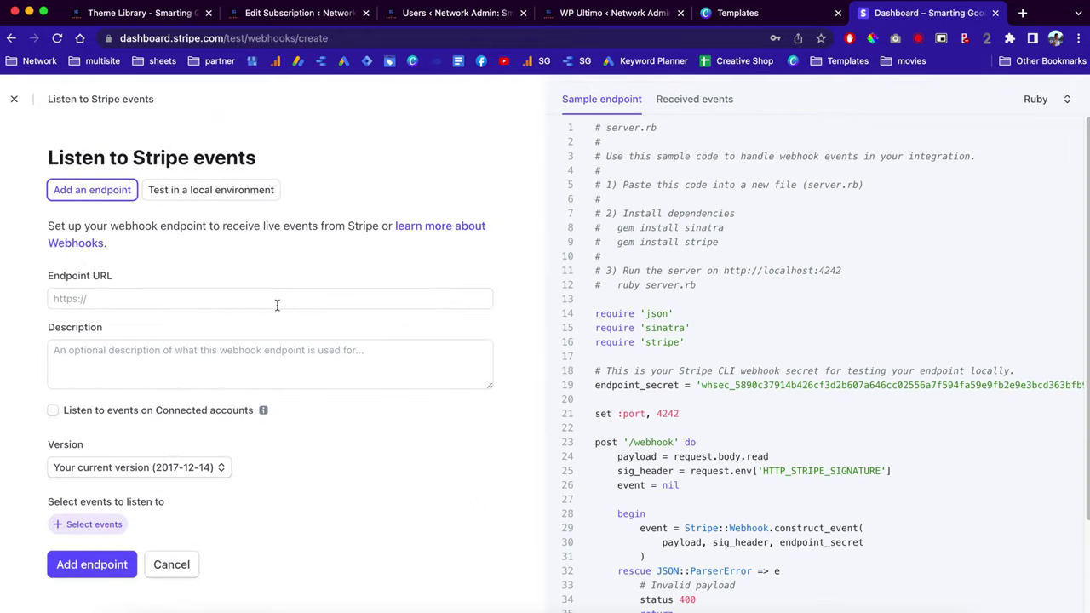
pyautogui.click(136, 294)
pyautogui.hotkey('ctrl', 'v')
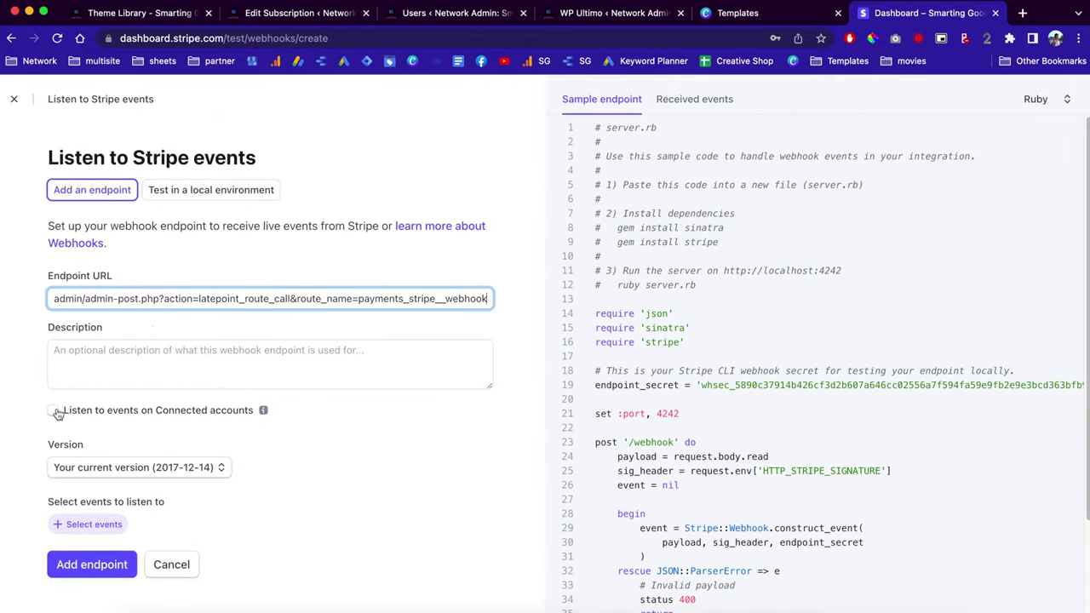
# Subscribe the endpoint to all 198 events and create it.
pyautogui.click(88, 524)
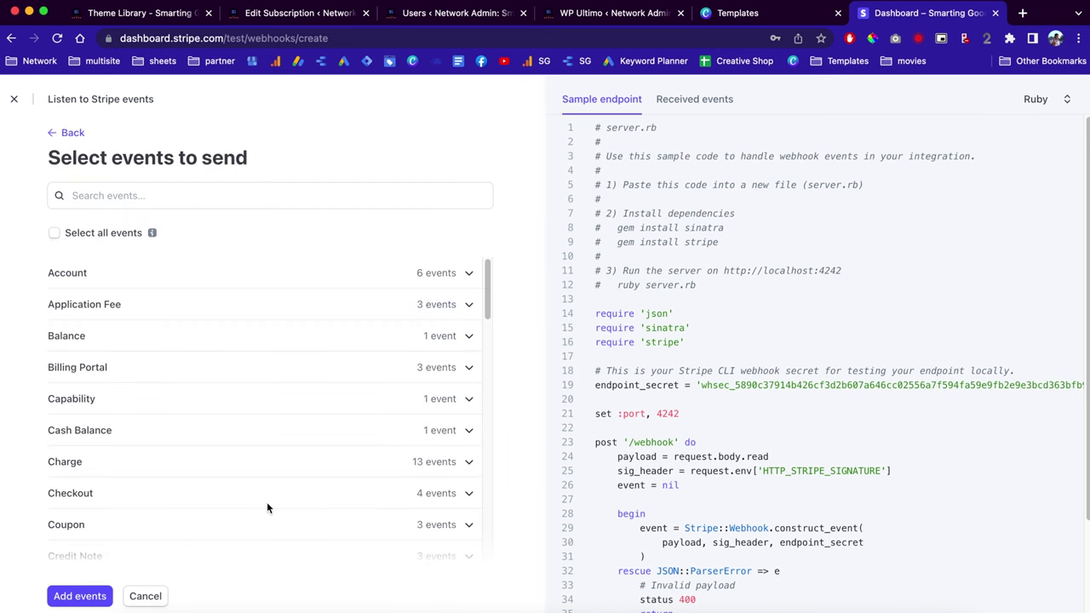
pyautogui.click(55, 232)
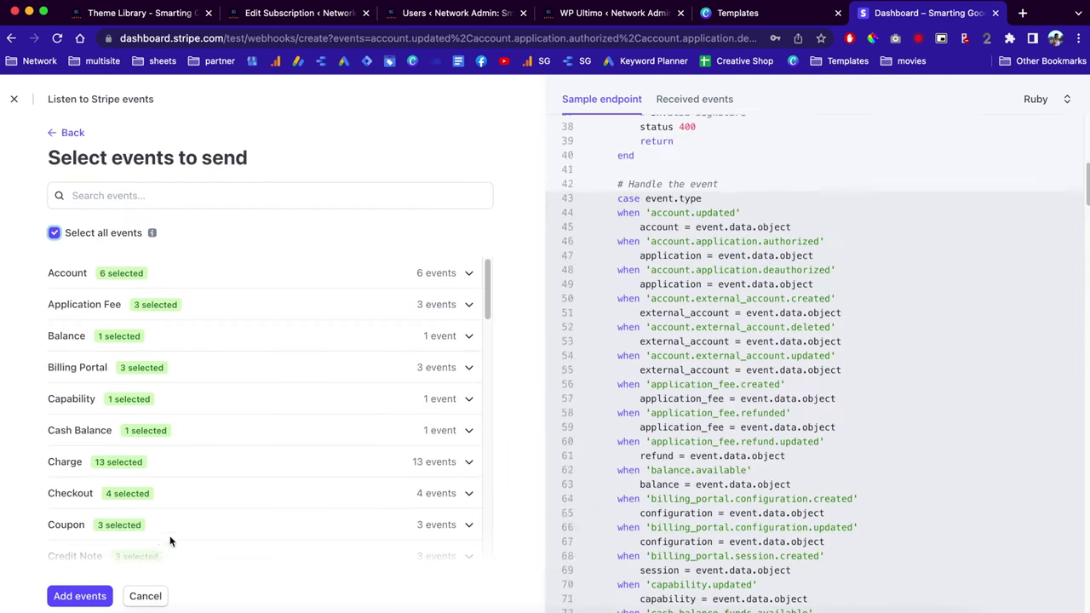
pyautogui.click(100, 587)
pyautogui.scroll(-20, 312, 512)
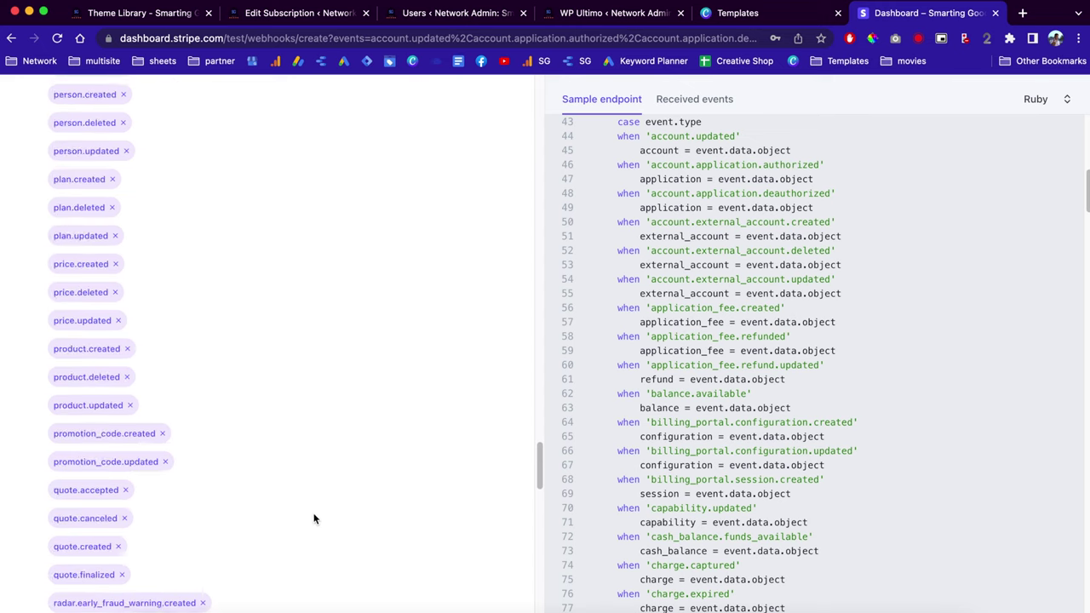
pyautogui.scroll(-5, 313, 518)
pyautogui.click(88, 597)
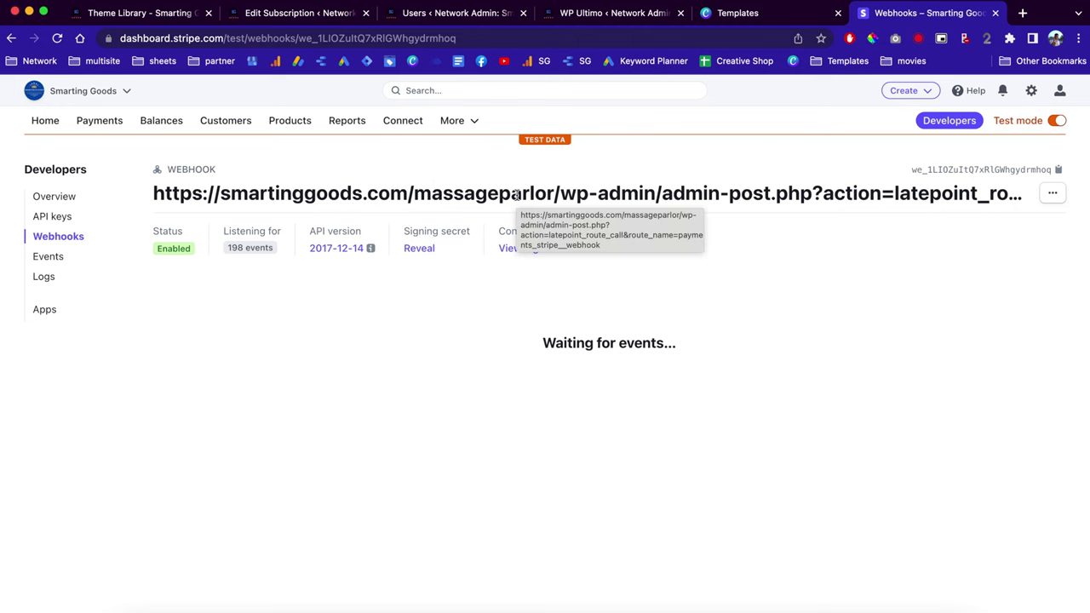
pyautogui.press('super+grave')
# Save the Stripe payment settings and open the Hydro Therapy service for editing.
pyautogui.scroll(1, 369, 494)
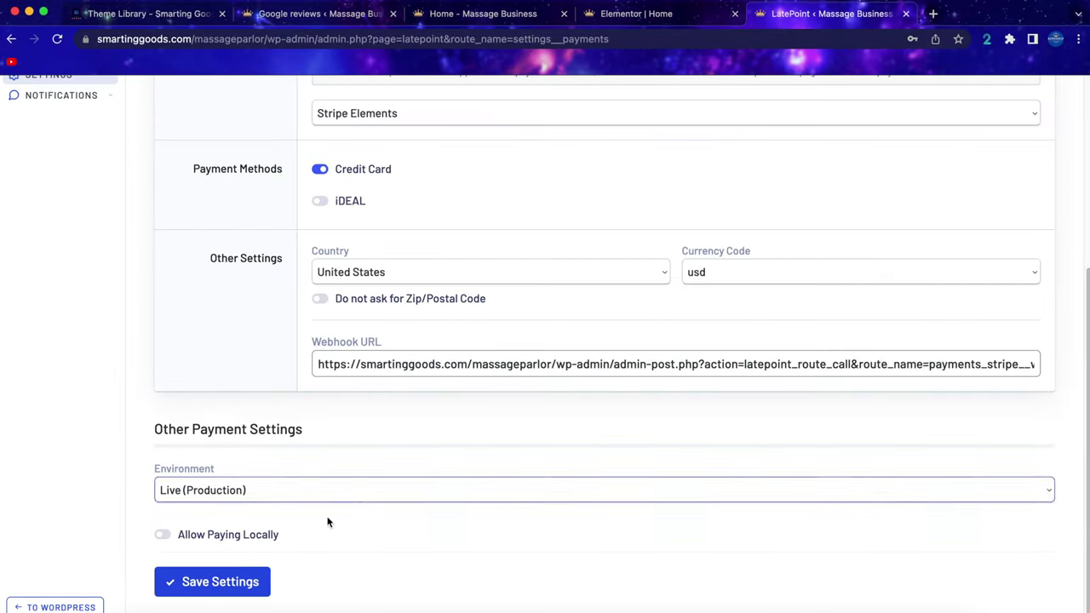
pyautogui.click(211, 584)
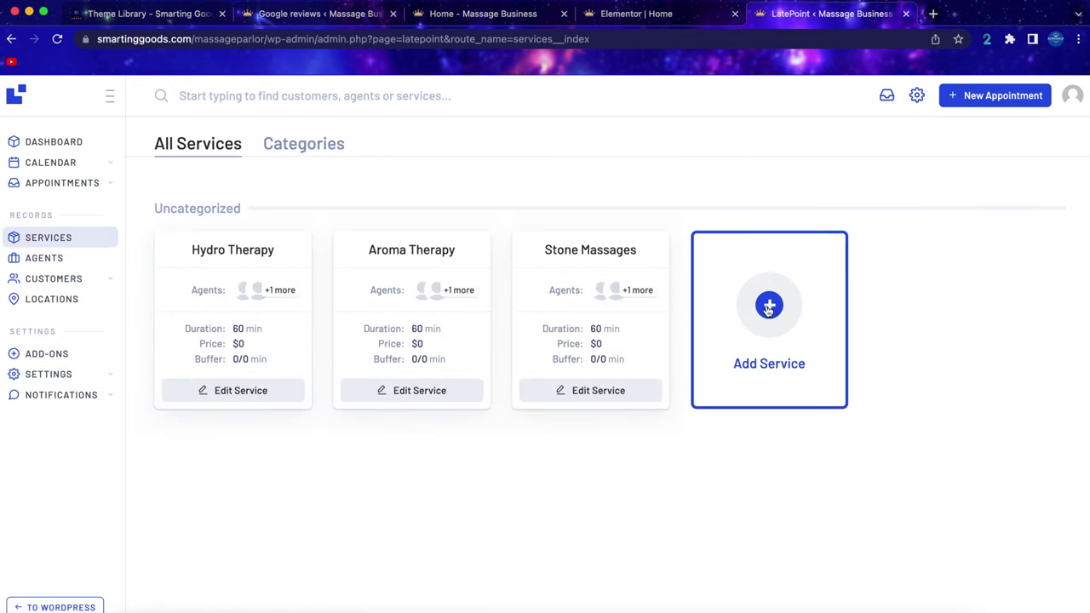
pyautogui.click(235, 390)
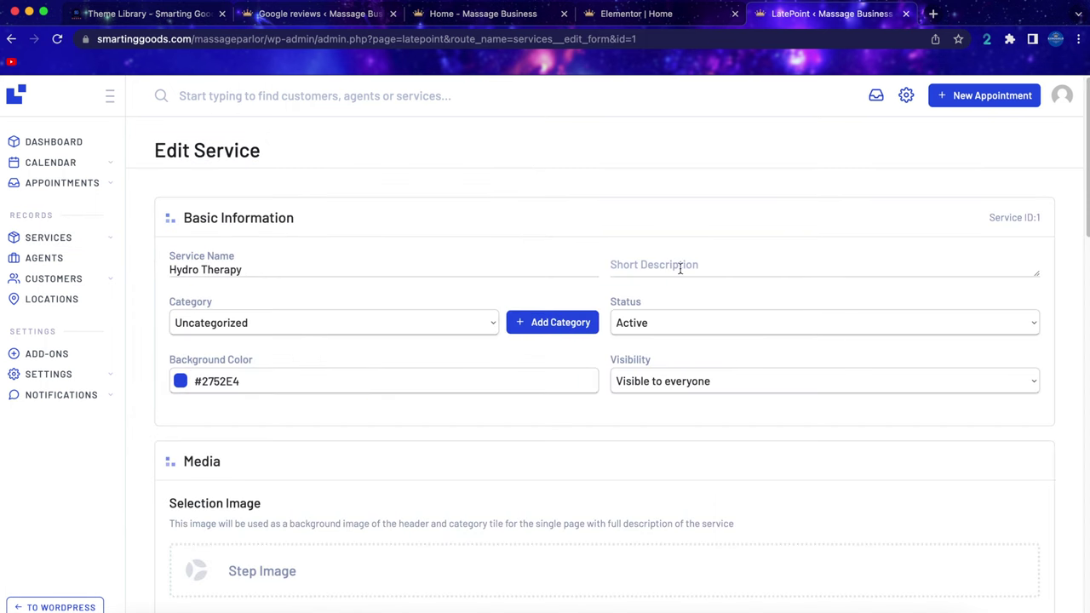
pyautogui.scroll(-5, 685, 267)
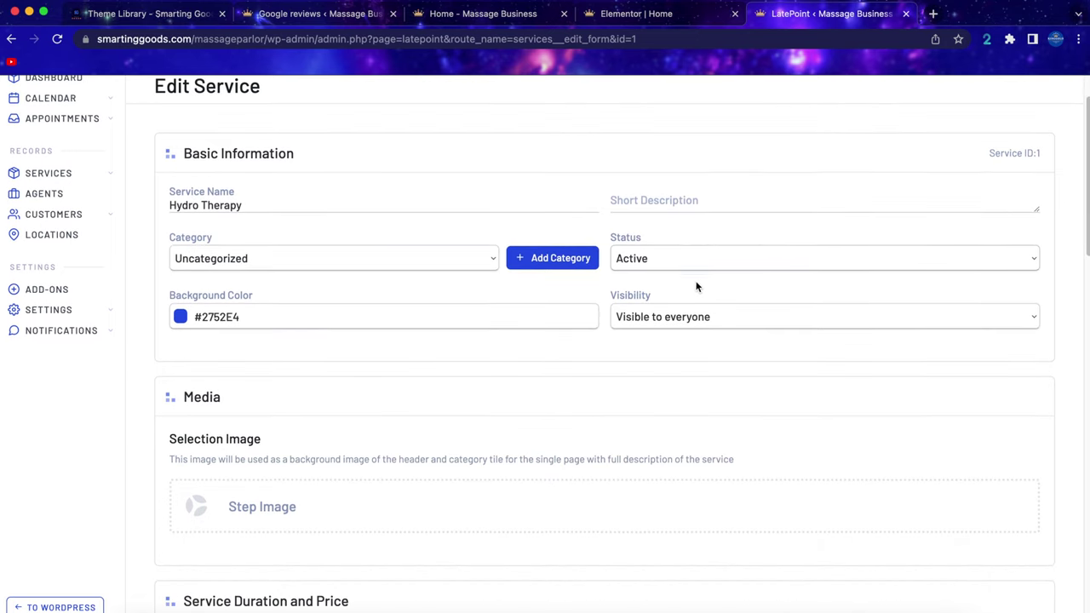
pyautogui.scroll(-2, 289, 338)
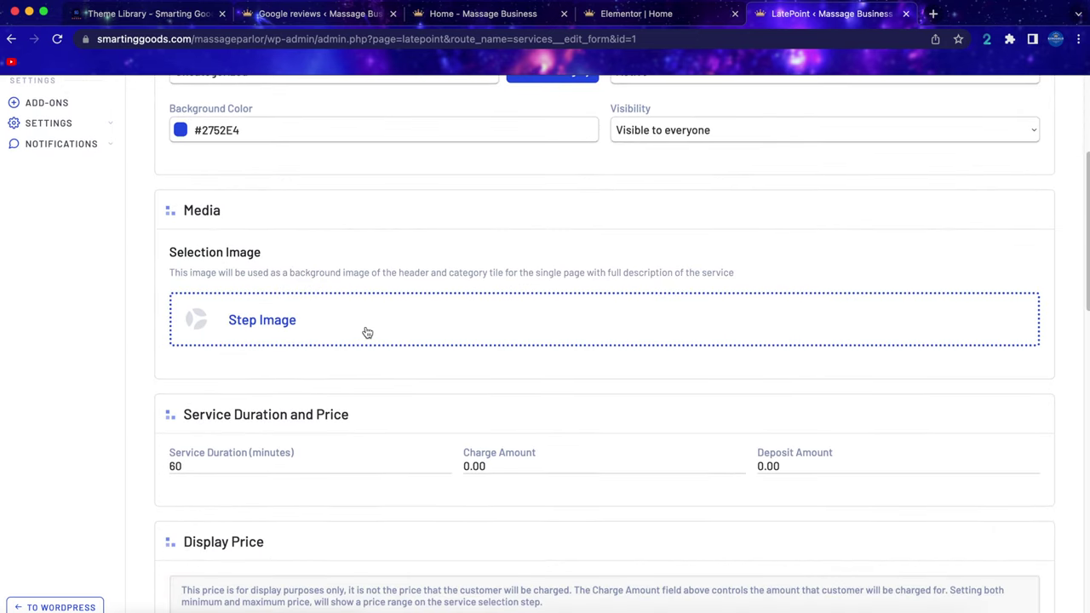
pyautogui.scroll(-2, 366, 332)
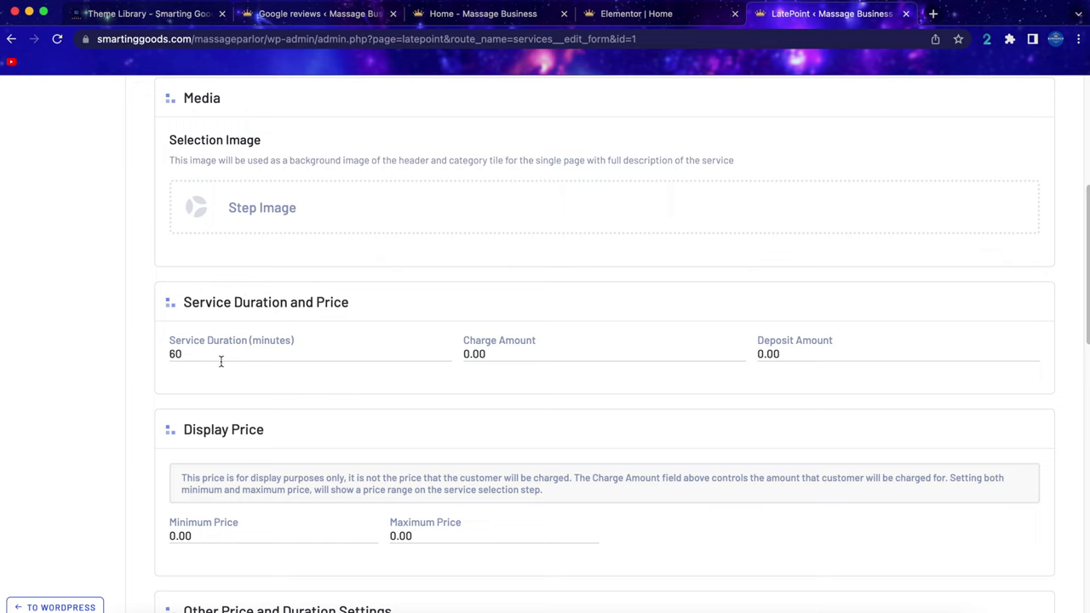
# Set Hydro Therapy's charge amount to 100 and deposit amount to 20, and save.
pyautogui.click(519, 353)
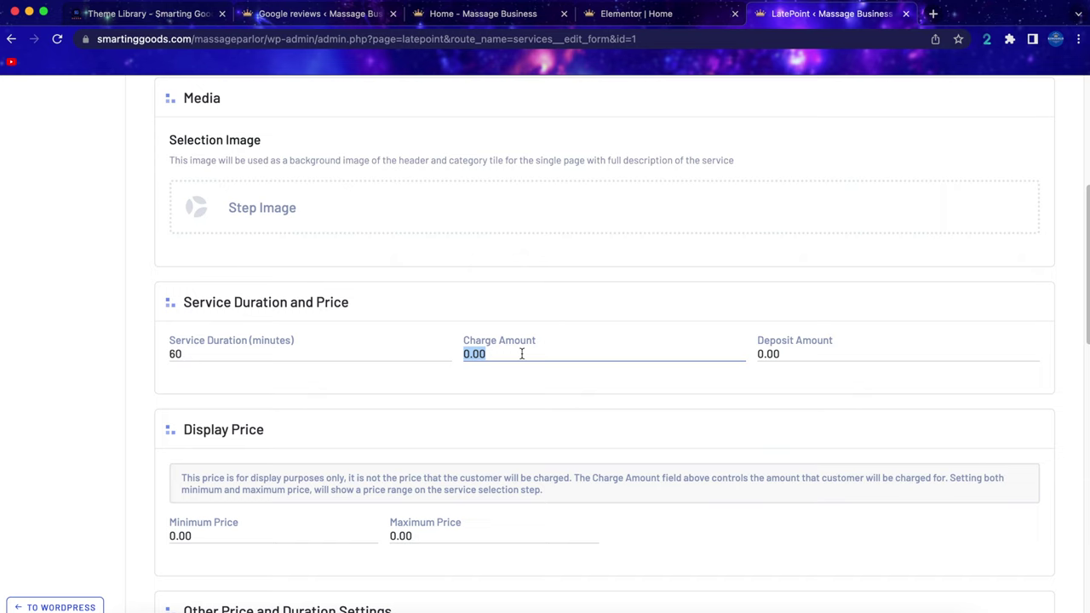
pyautogui.write('1')
pyautogui.click(818, 355)
pyautogui.doubleClick(818, 355)
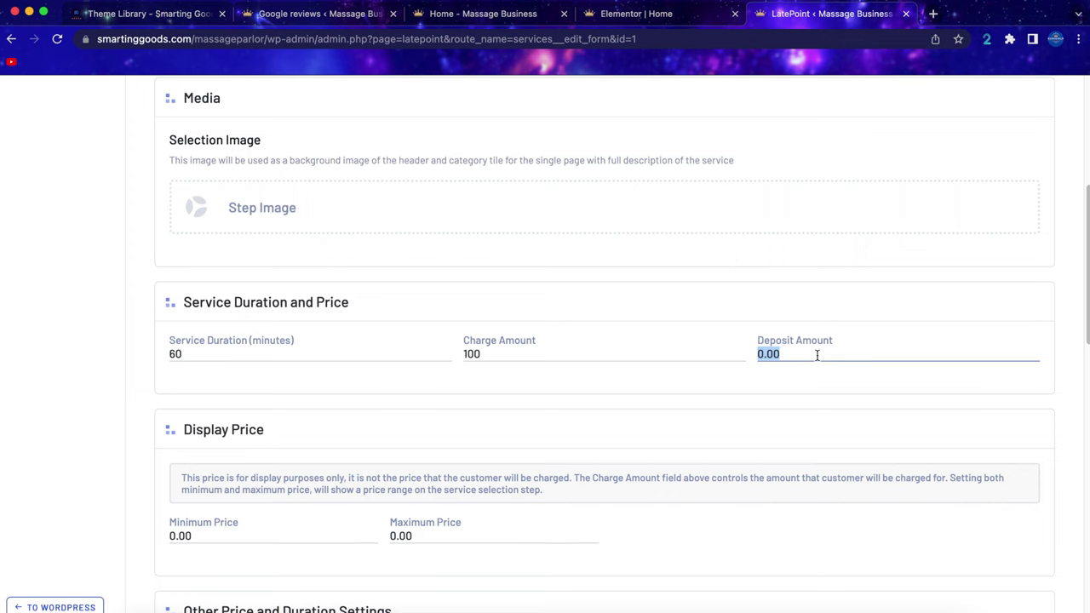
pyautogui.write('20')
pyautogui.scroll(-5, 612, 425)
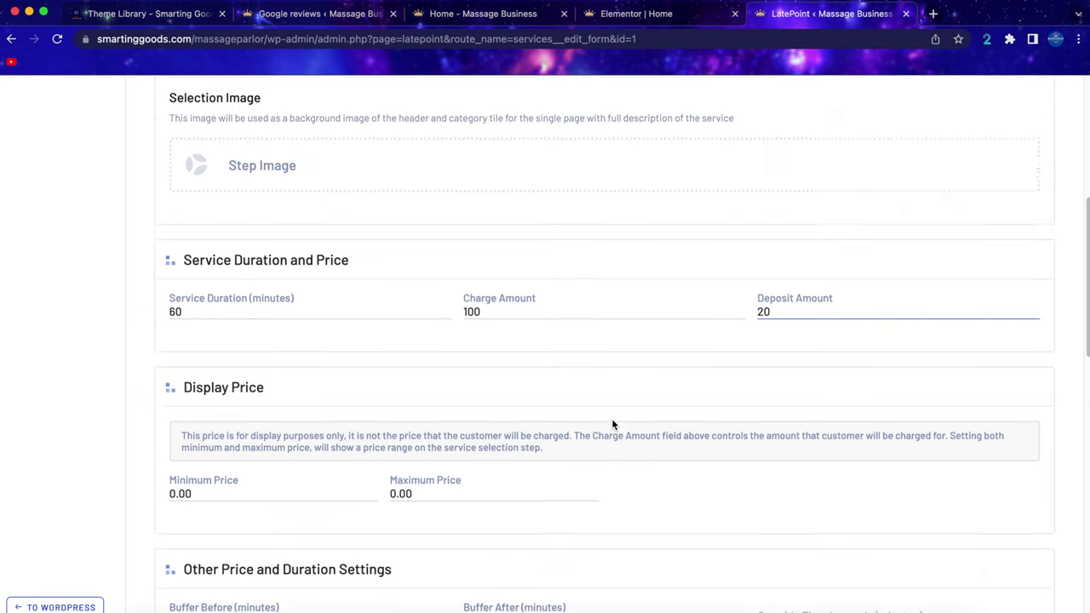
pyautogui.scroll(-5, 570, 429)
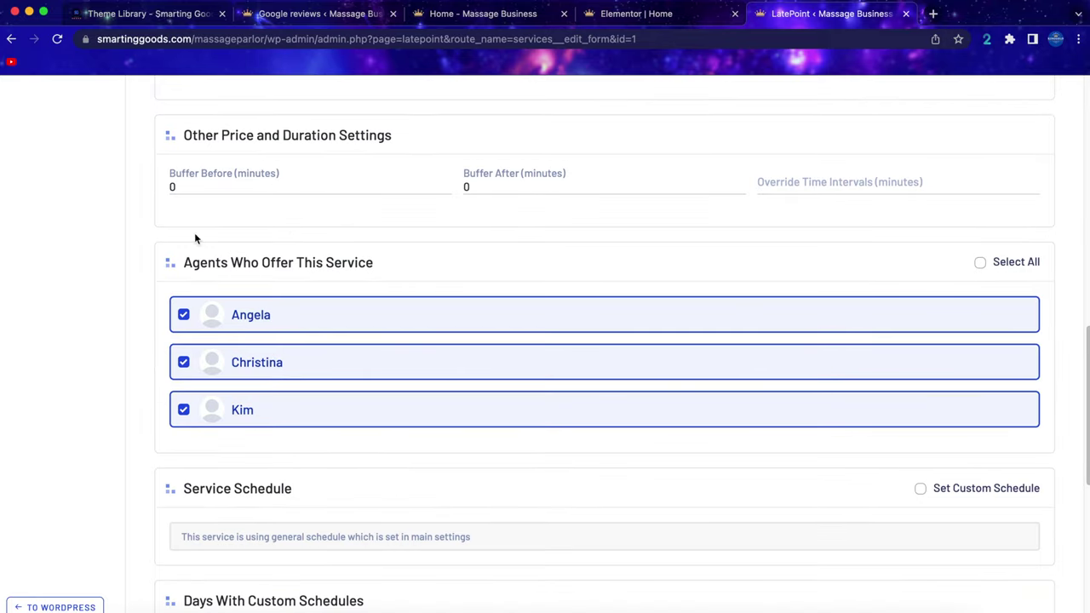
pyautogui.scroll(-5, 345, 327)
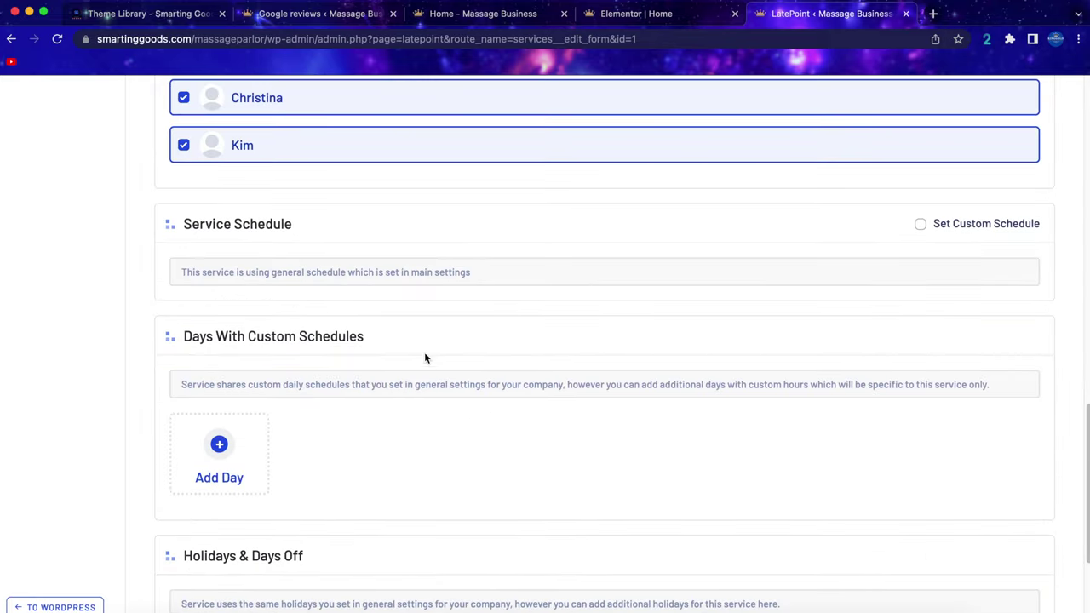
pyautogui.scroll(-4, 474, 337)
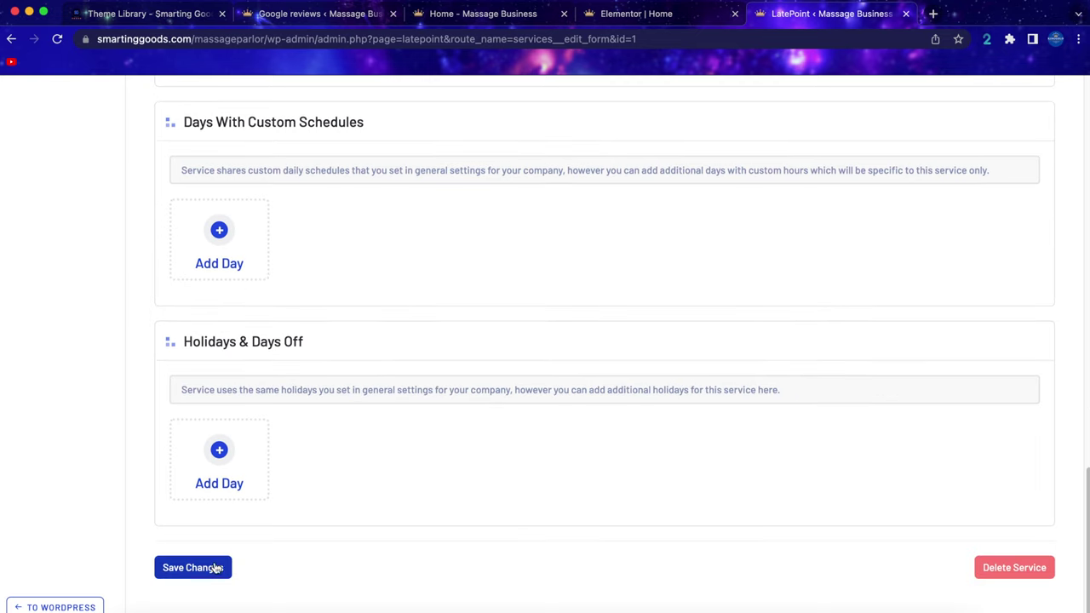
pyautogui.click(184, 569)
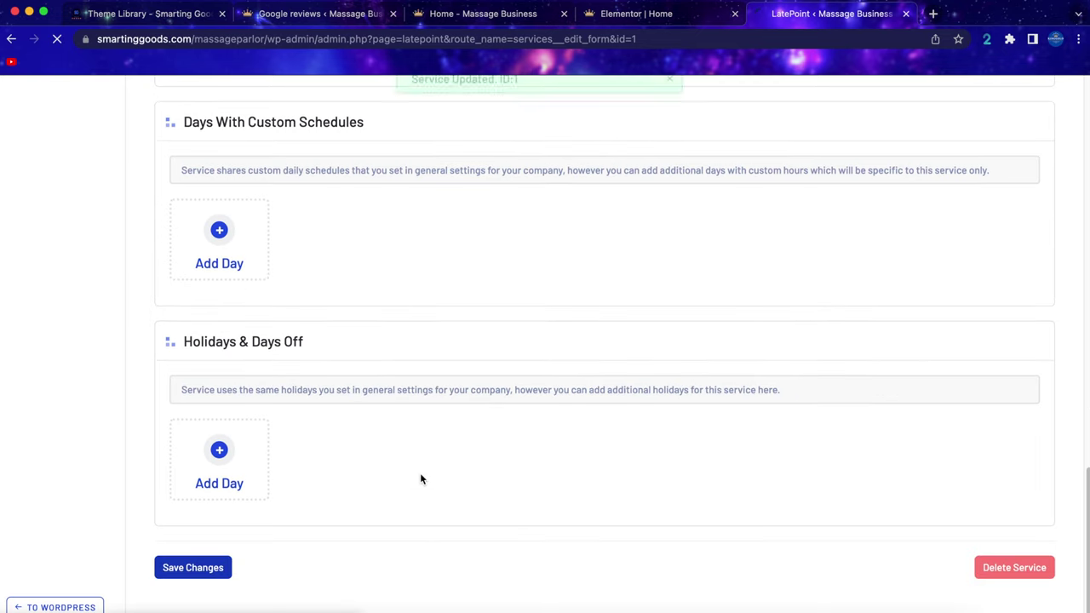
pyautogui.click(58, 260)
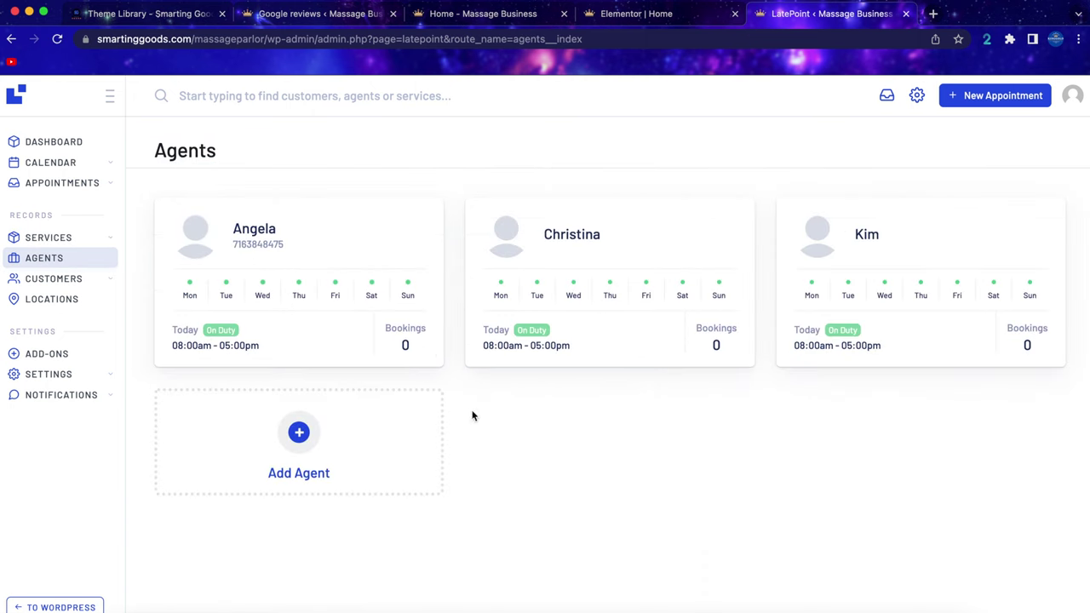
# Add a fourth agent with a first name and e-mail address, offering all three services.
pyautogui.click(298, 428)
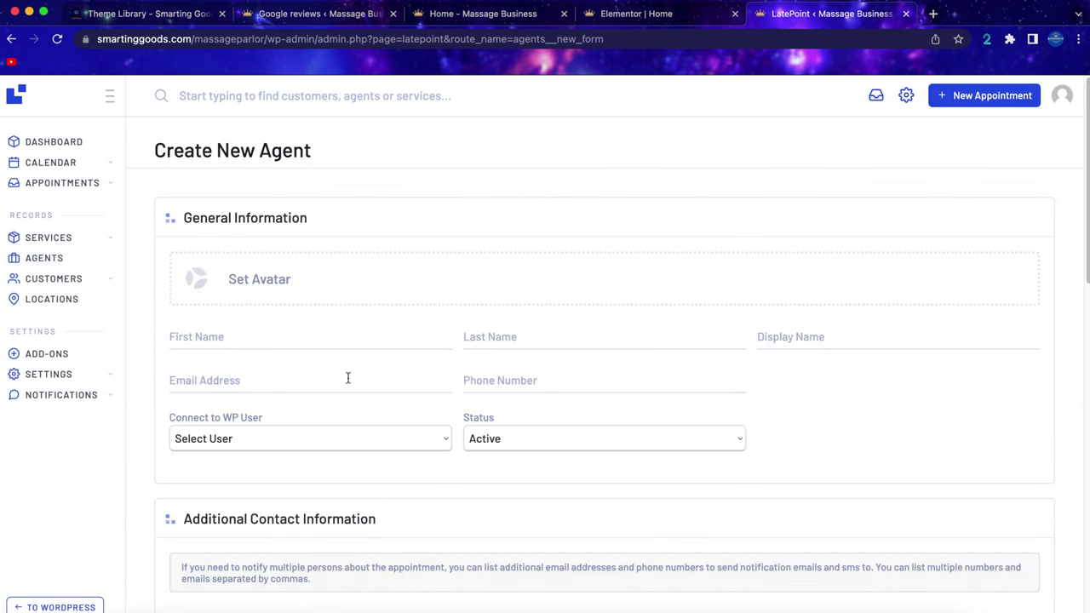
pyautogui.click(237, 332)
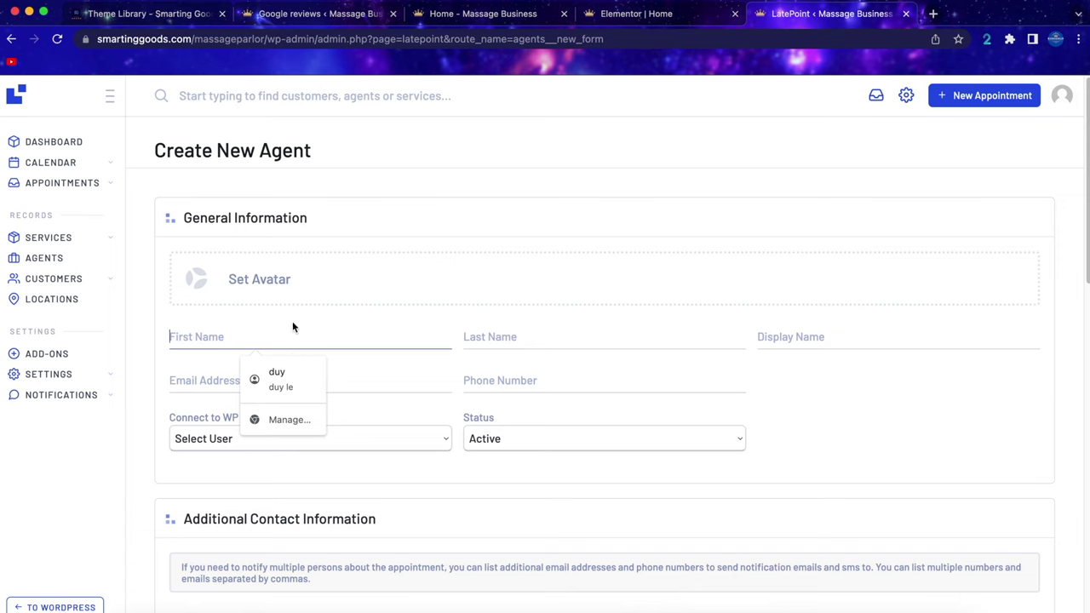
pyautogui.write('david')
pyautogui.press('Tab')
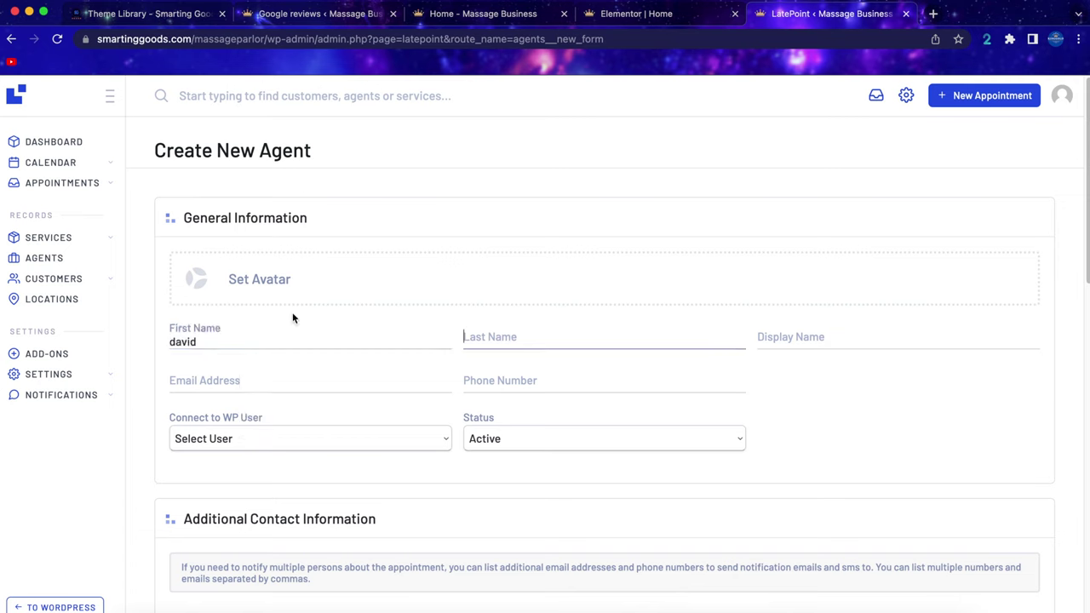
pyautogui.click(277, 381)
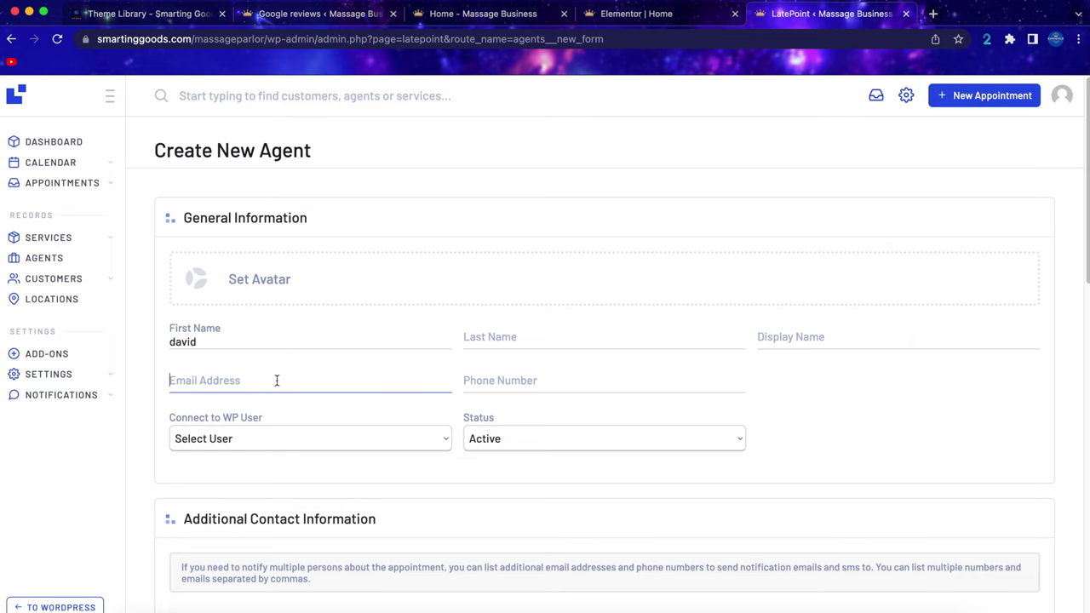
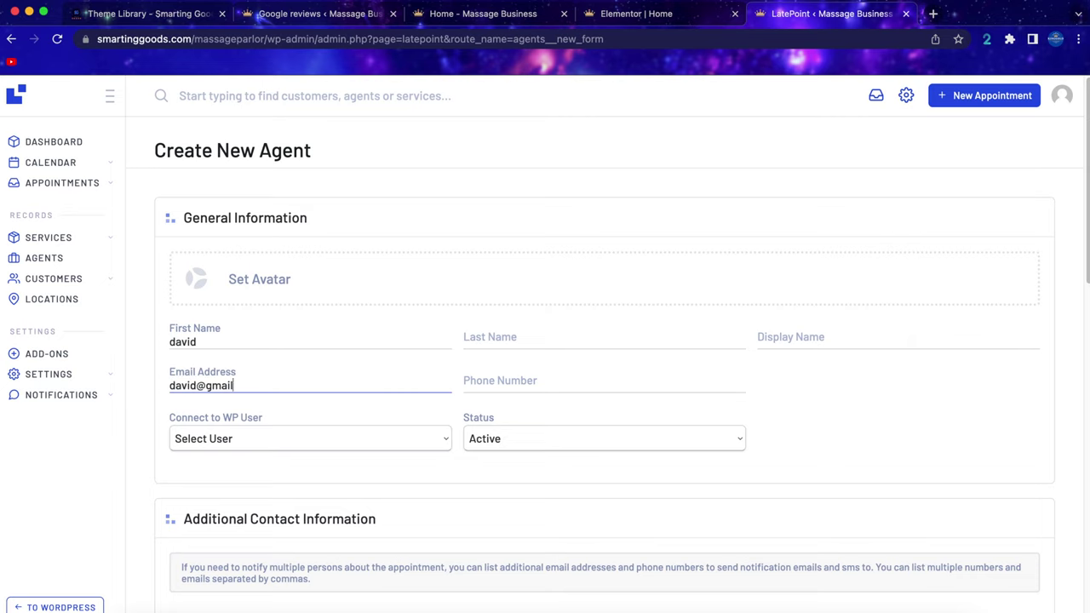
pyautogui.scroll(-5, 545, 392)
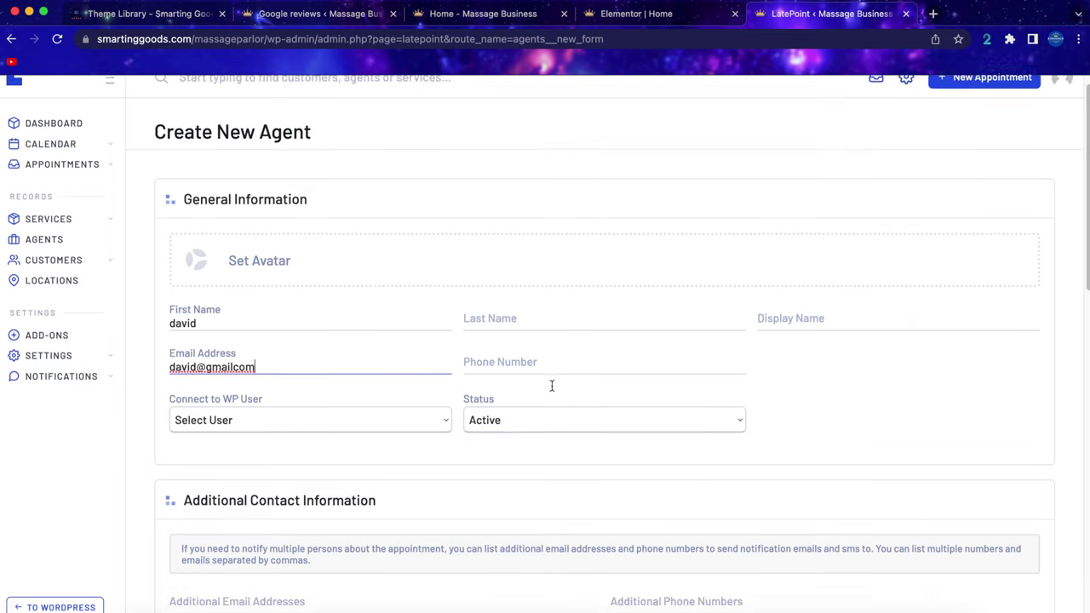
pyautogui.scroll(-7, 550, 392)
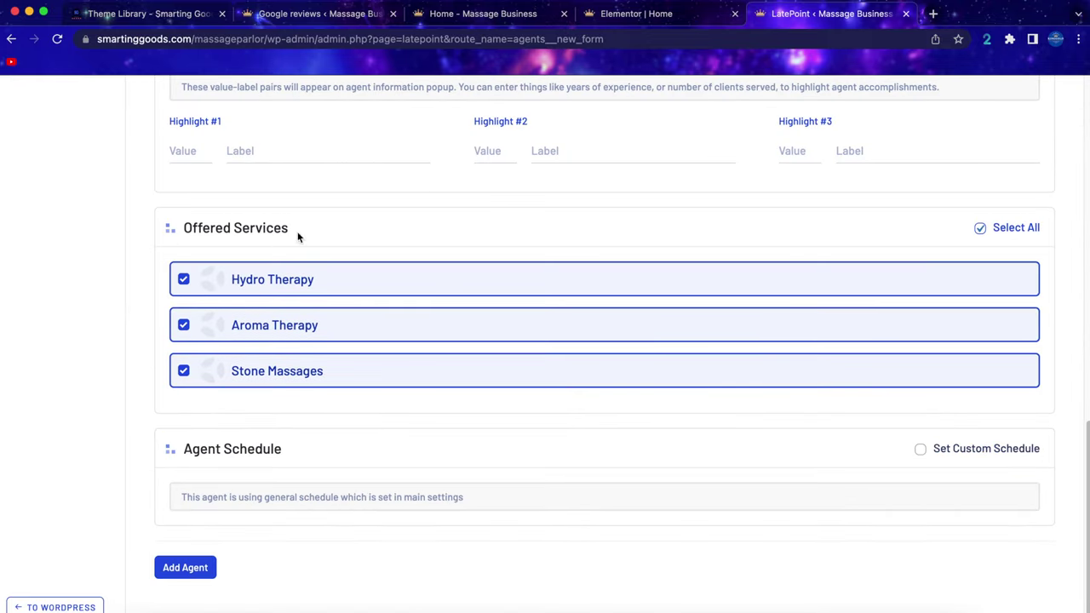
pyautogui.scroll(1, 403, 254)
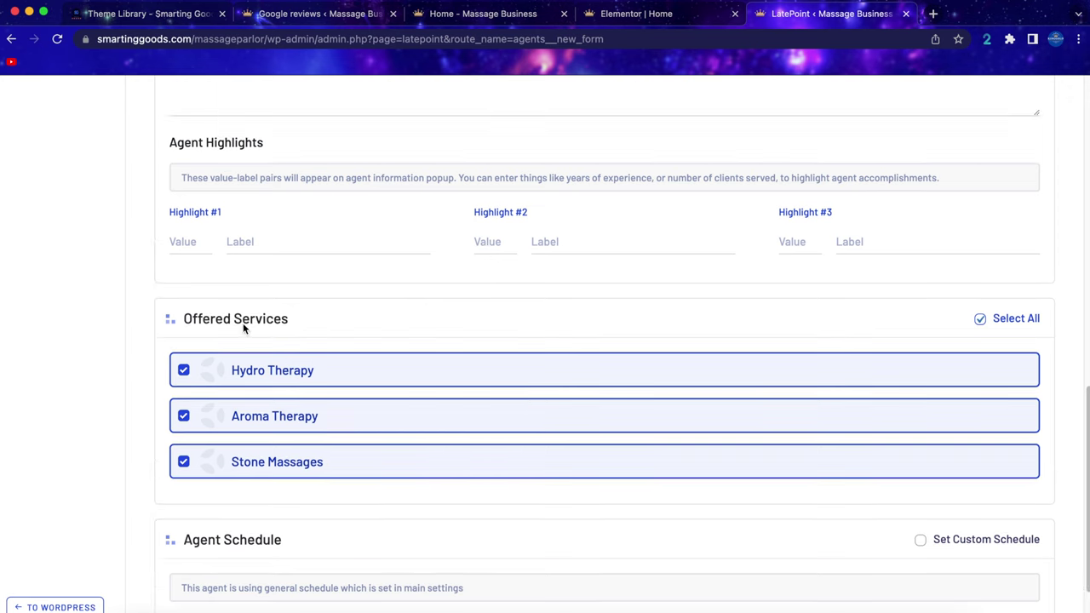
pyautogui.scroll(-1, 453, 431)
pyautogui.click(192, 567)
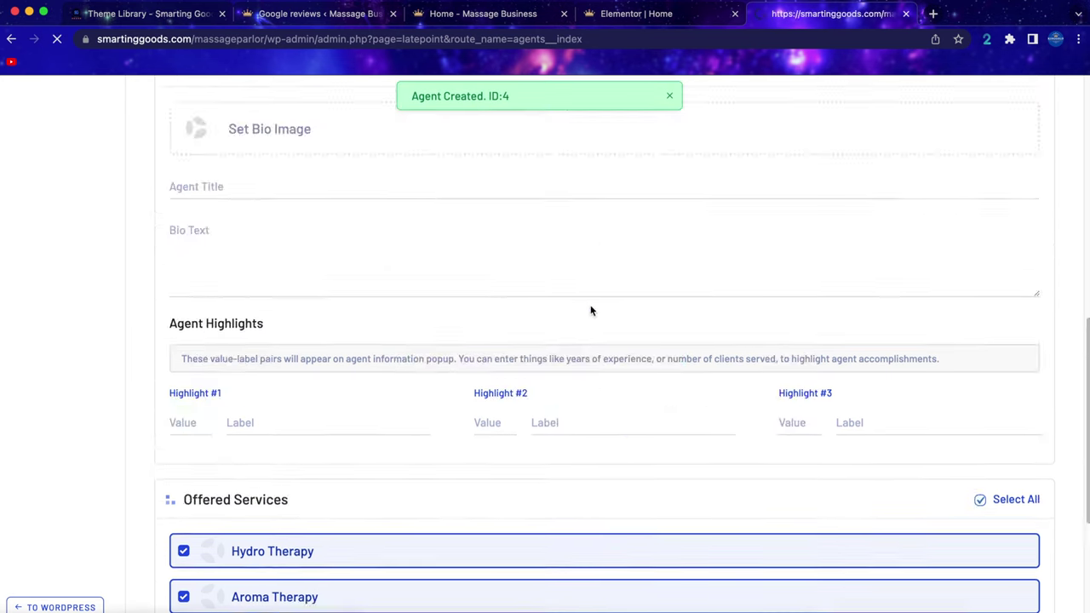
pyautogui.click(500, 15)
# Start a Hydro Therapy booking with the chosen therapist for July 15 at 12:45 pm.
pyautogui.click(778, 195)
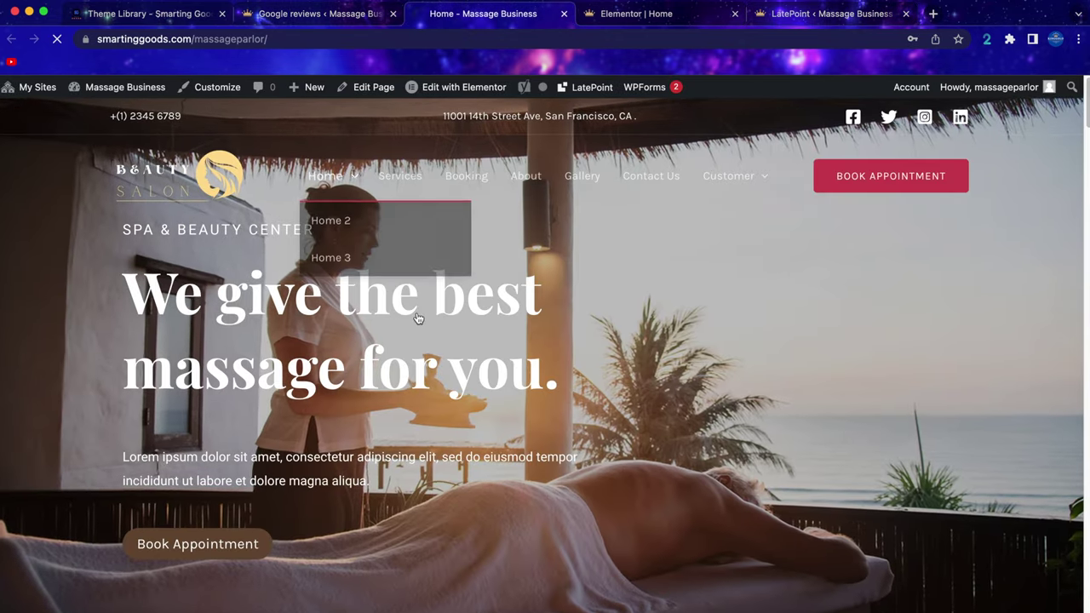
pyautogui.scroll(-1, 272, 505)
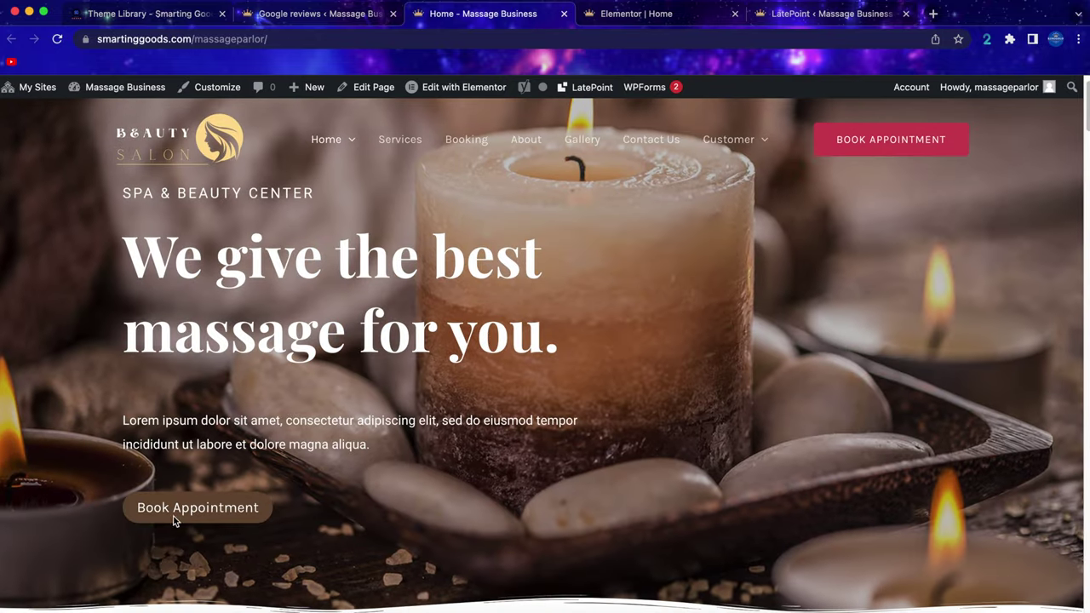
pyautogui.click(228, 512)
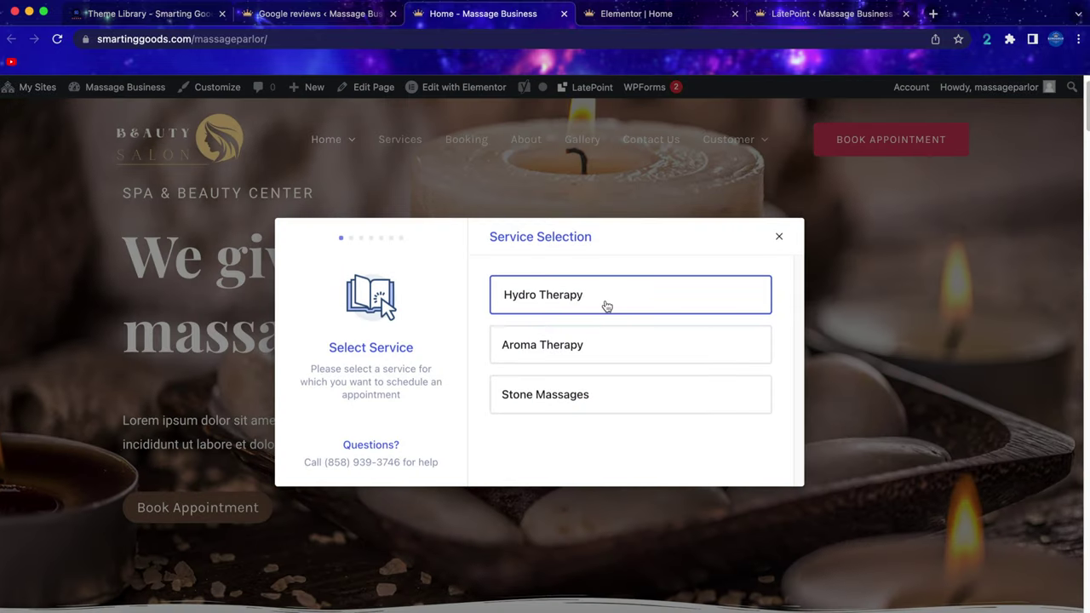
pyautogui.click(606, 307)
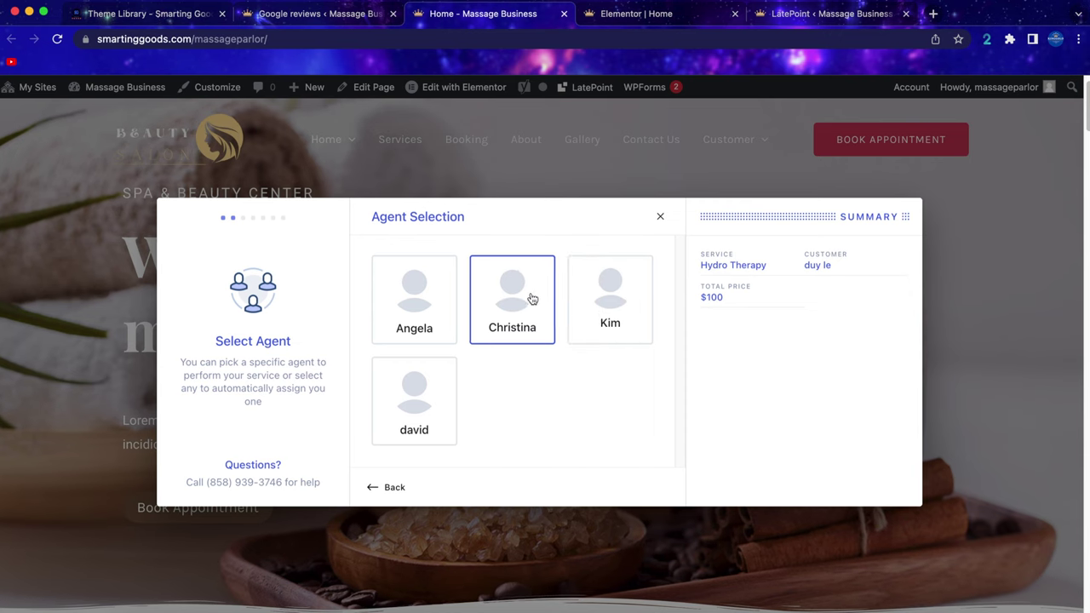
pyautogui.click(527, 296)
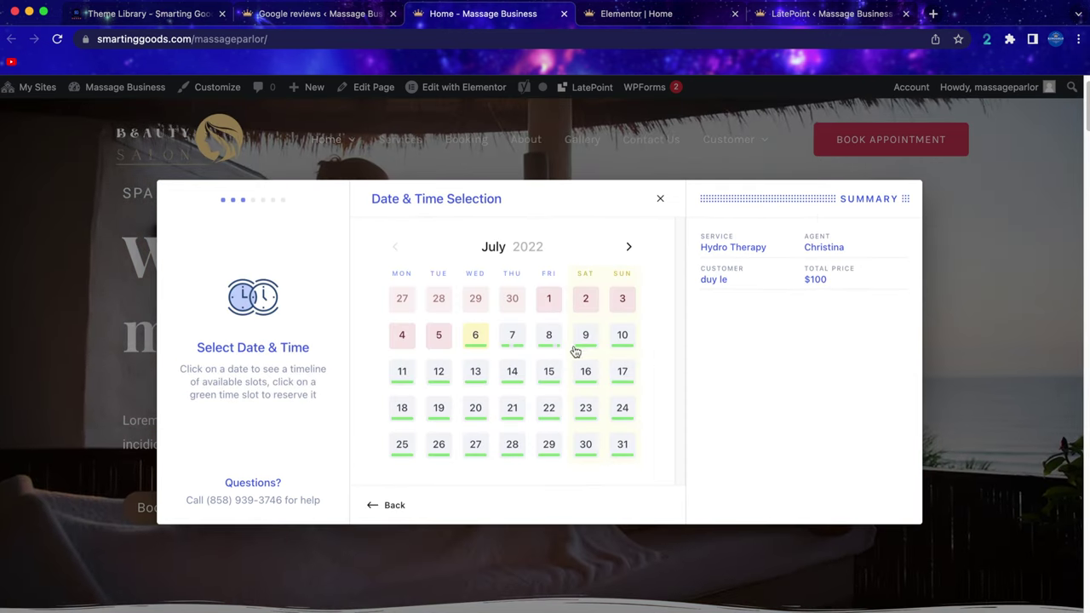
pyautogui.click(549, 370)
pyautogui.click(535, 470)
# Continue past the customer details and choose to pay only the $20 deposit.
pyautogui.click(631, 542)
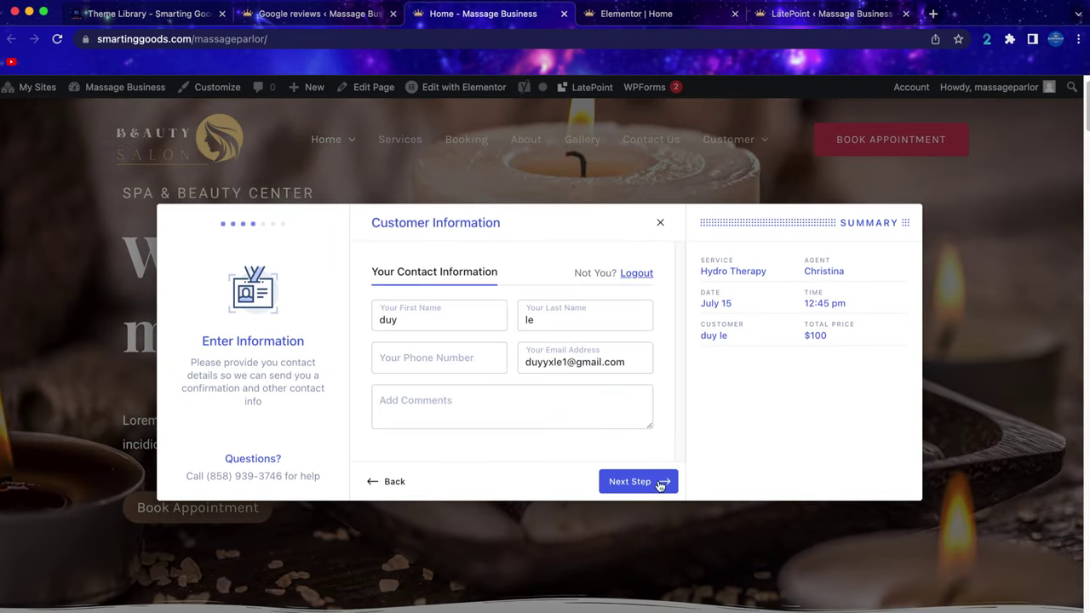
pyautogui.click(649, 481)
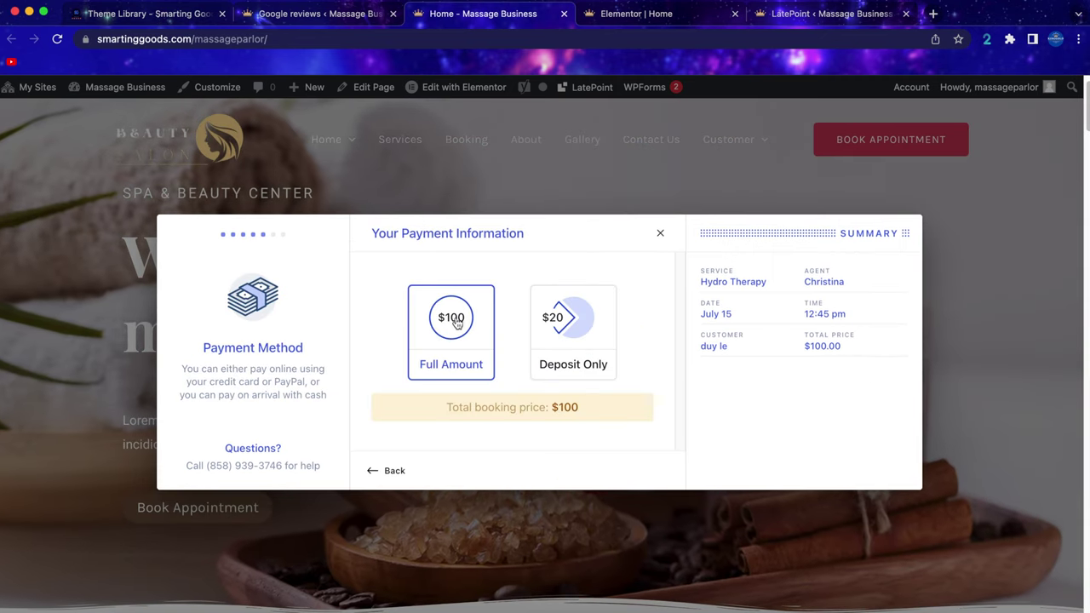
pyautogui.click(567, 347)
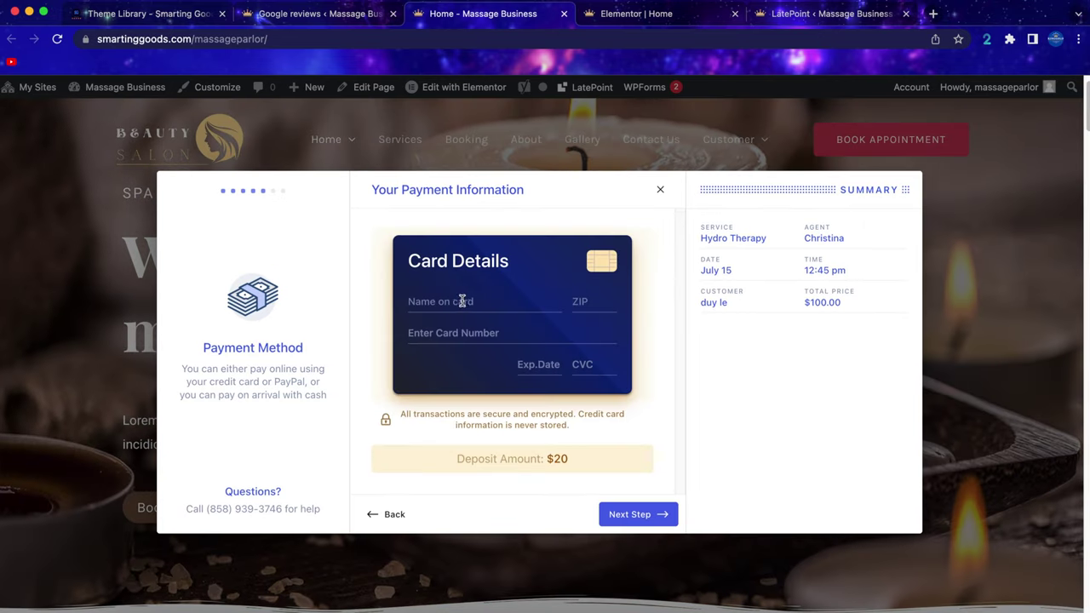
# Fill in the card details: cardholder name, ZIP code and test card number.
pyautogui.click(462, 301)
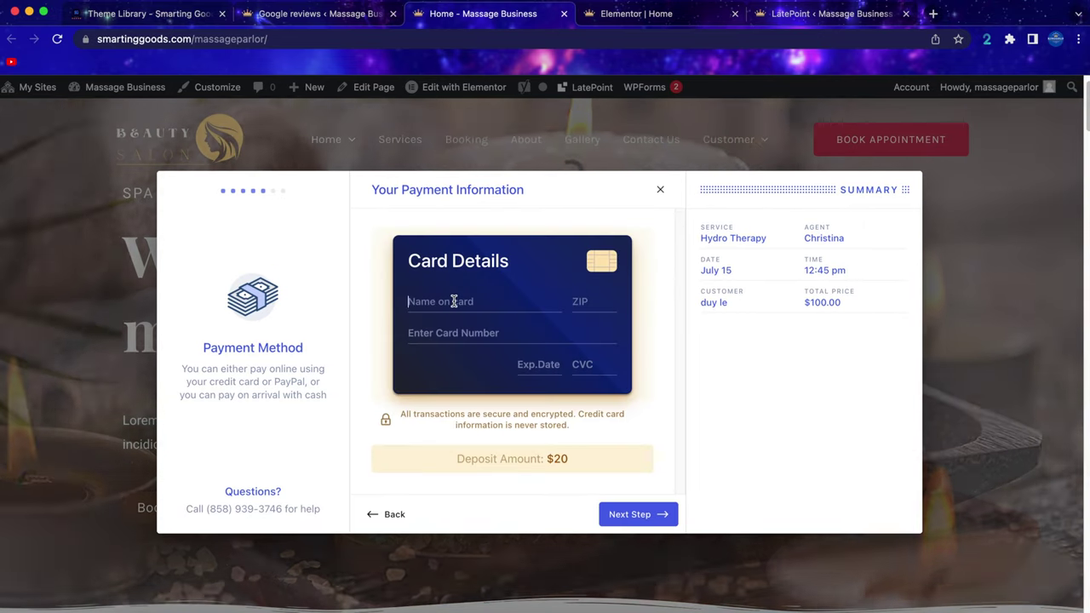
pyautogui.write('david')
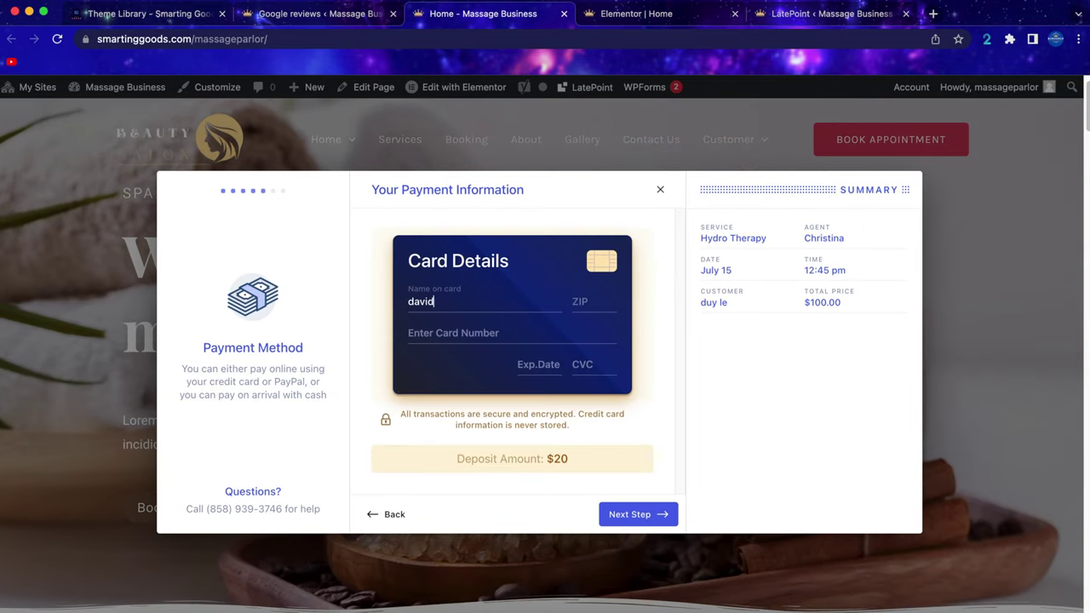
pyautogui.press('Tab')
pyautogui.write('03745')
pyautogui.click(446, 329)
pyautogui.write('424')
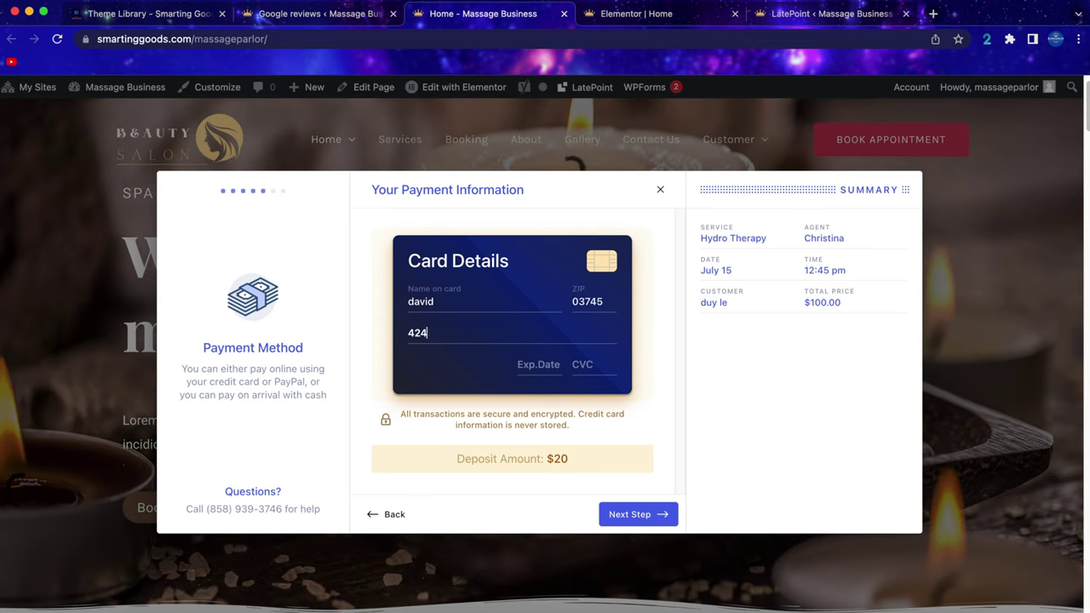
pyautogui.write('24242424242421234123')
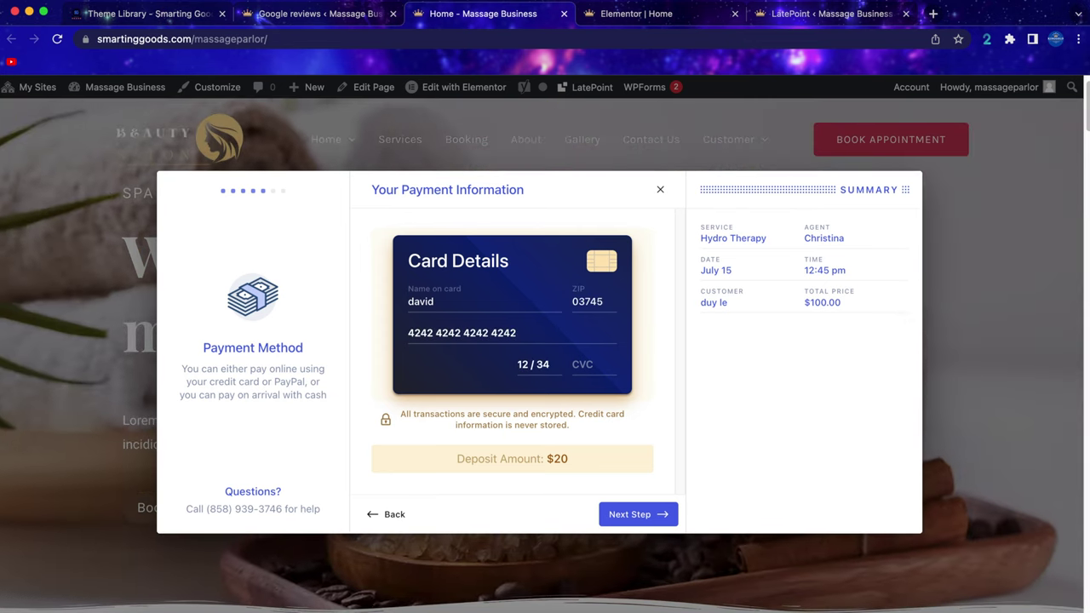
# Review and submit the Hydro Therapy booking, dismissing the save-card offer.
pyautogui.click(627, 514)
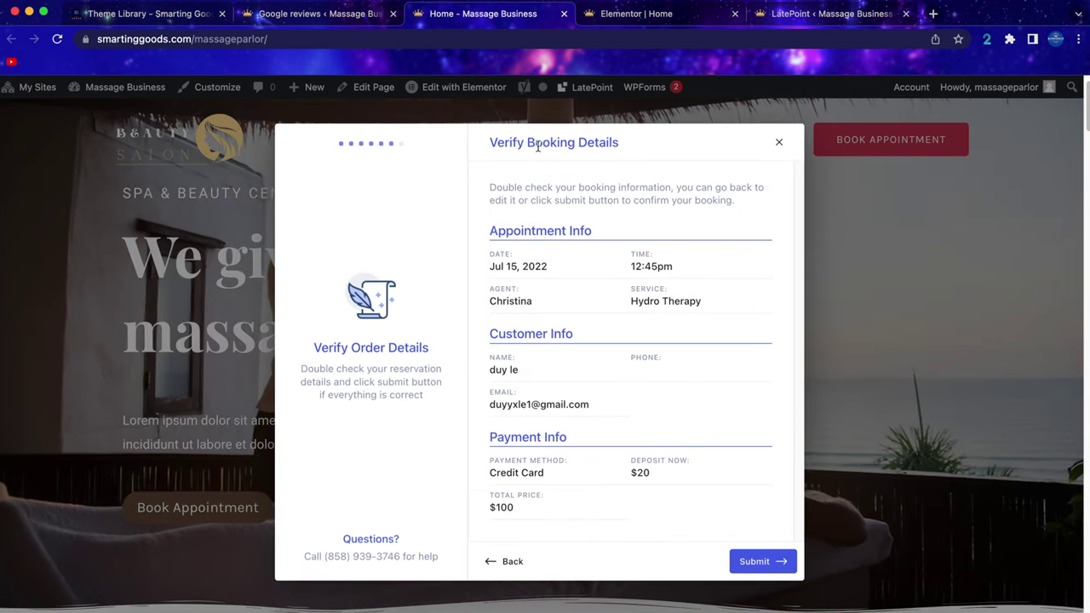
pyautogui.scroll(-4, 635, 324)
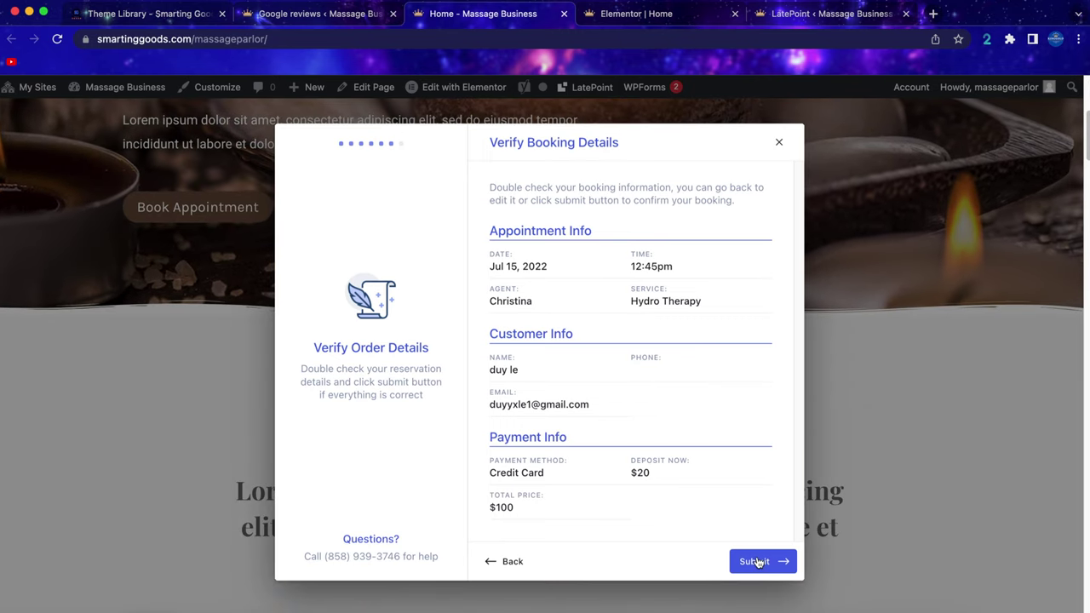
pyautogui.click(760, 559)
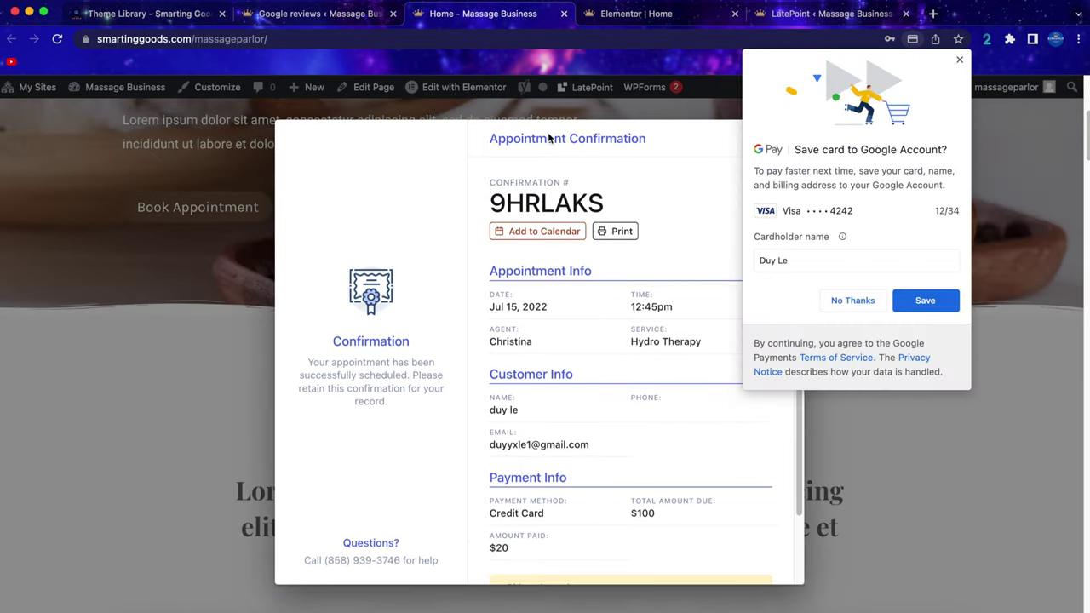
pyautogui.click(960, 62)
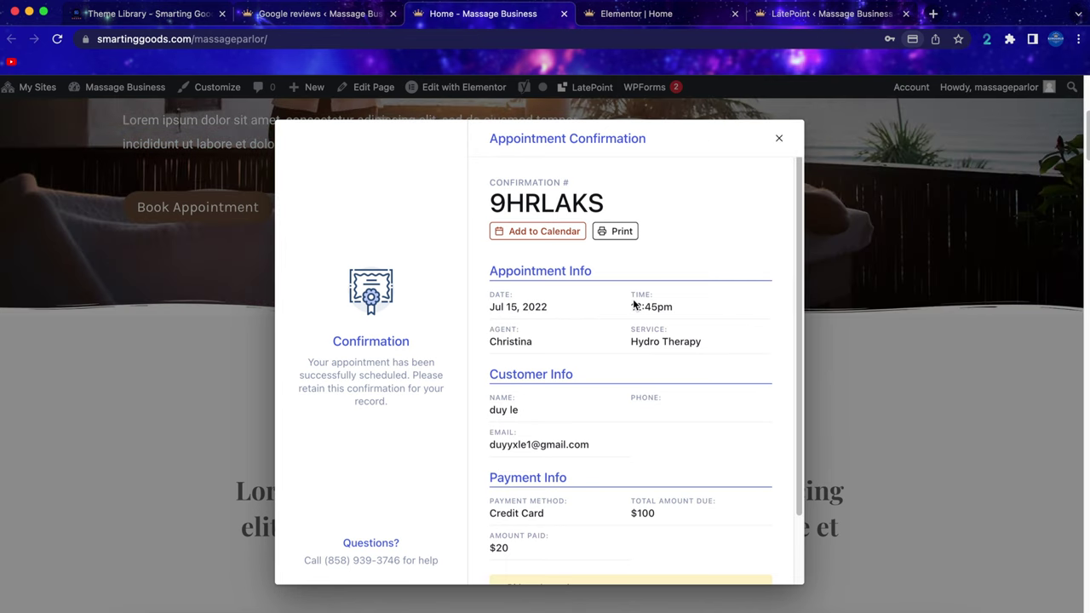
# Create a customer account with a password and close the appointment confirmation.
pyautogui.scroll(-2, 622, 360)
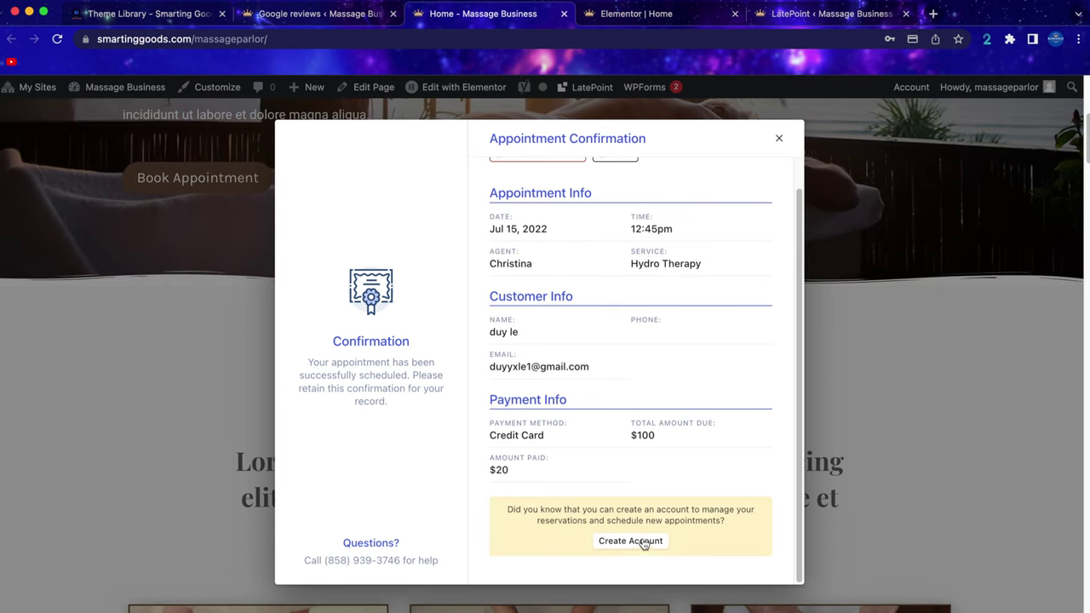
pyautogui.click(664, 541)
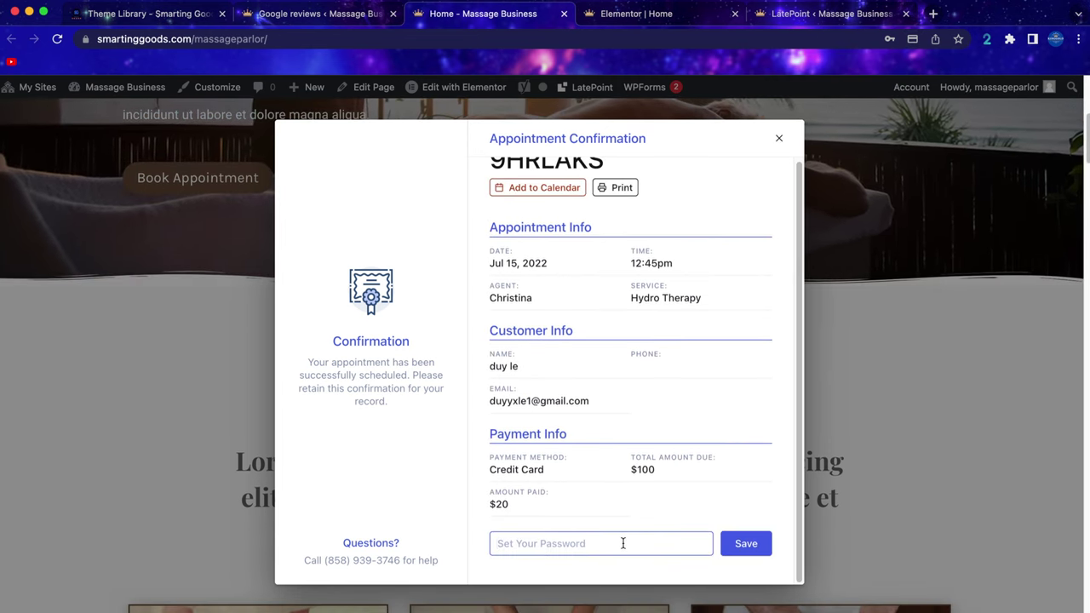
pyautogui.write('•••••••')
pyautogui.click(746, 543)
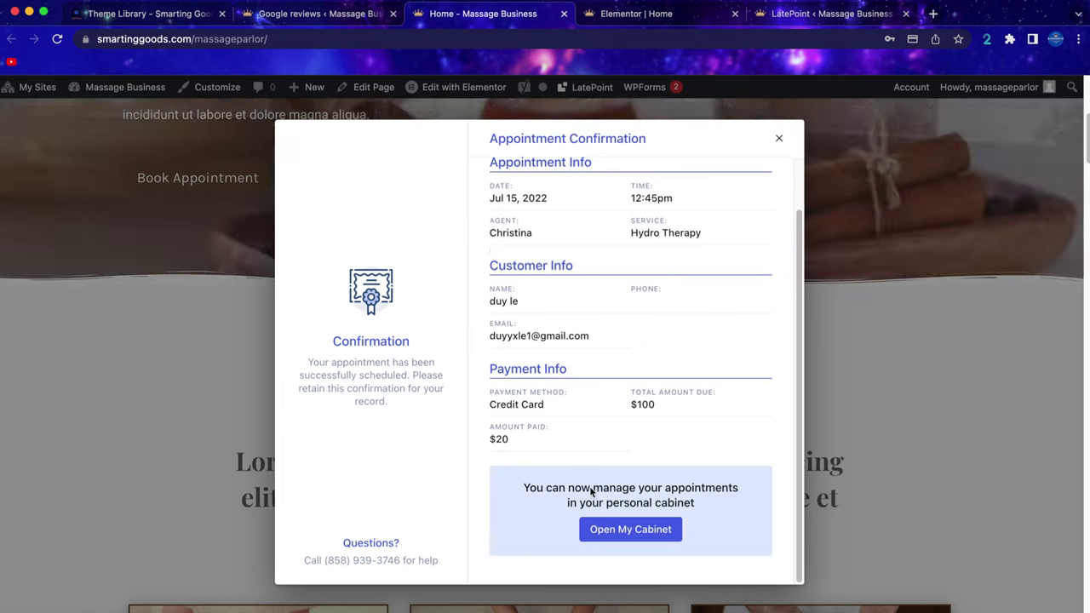
pyautogui.click(779, 138)
pyautogui.scroll(5, 698, 410)
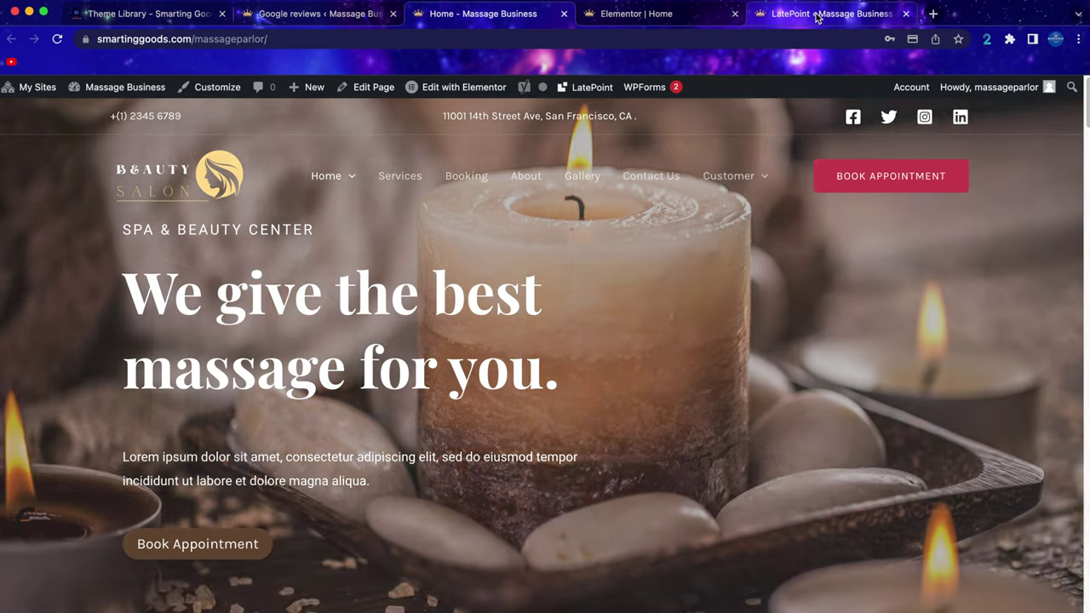
# Open the July 7 Hydro Therapy appointment from the LatePoint calendar.
pyautogui.click(824, 14)
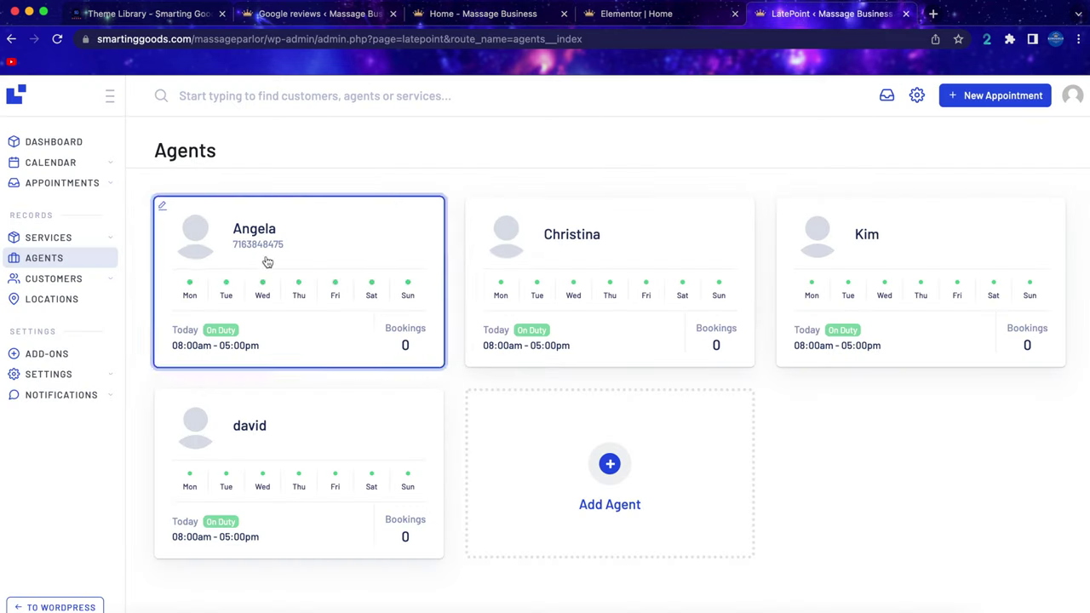
pyautogui.click(48, 162)
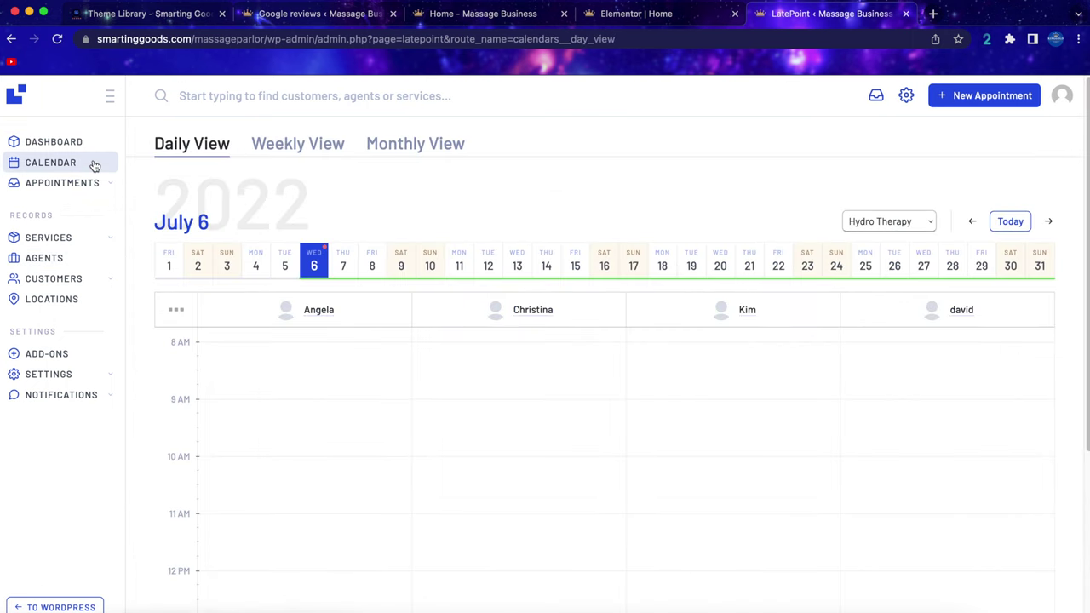
pyautogui.click(340, 145)
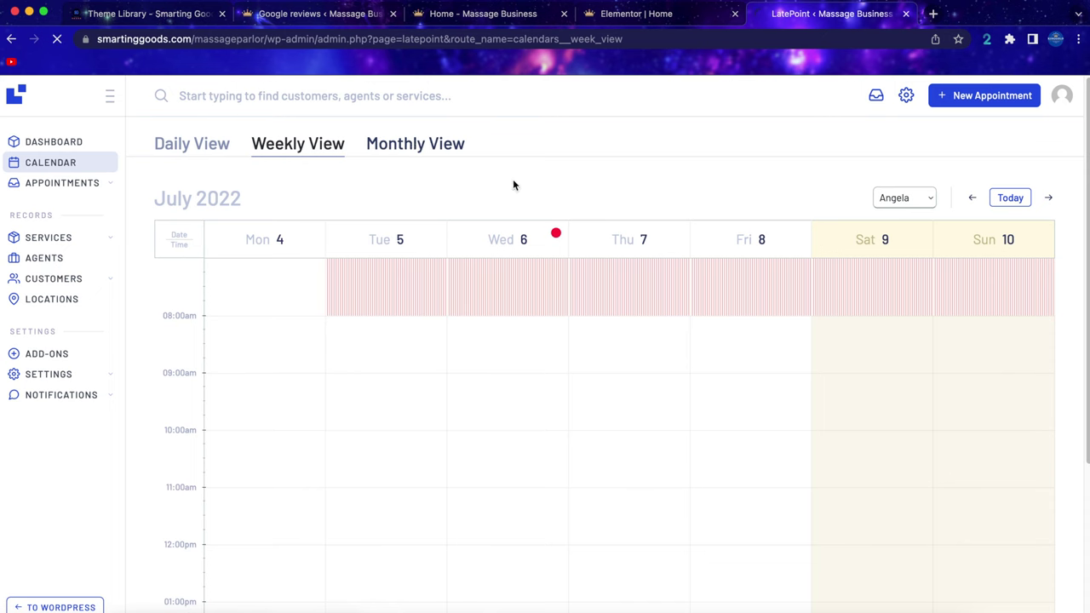
pyautogui.moveTo(531, 430)
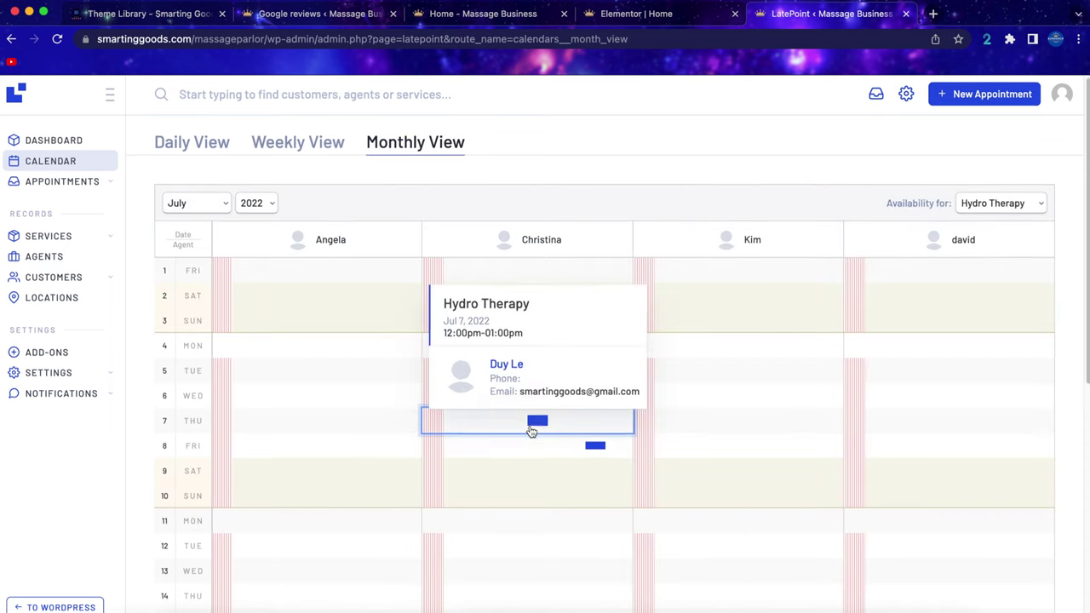
pyautogui.scroll(-1, 531, 430)
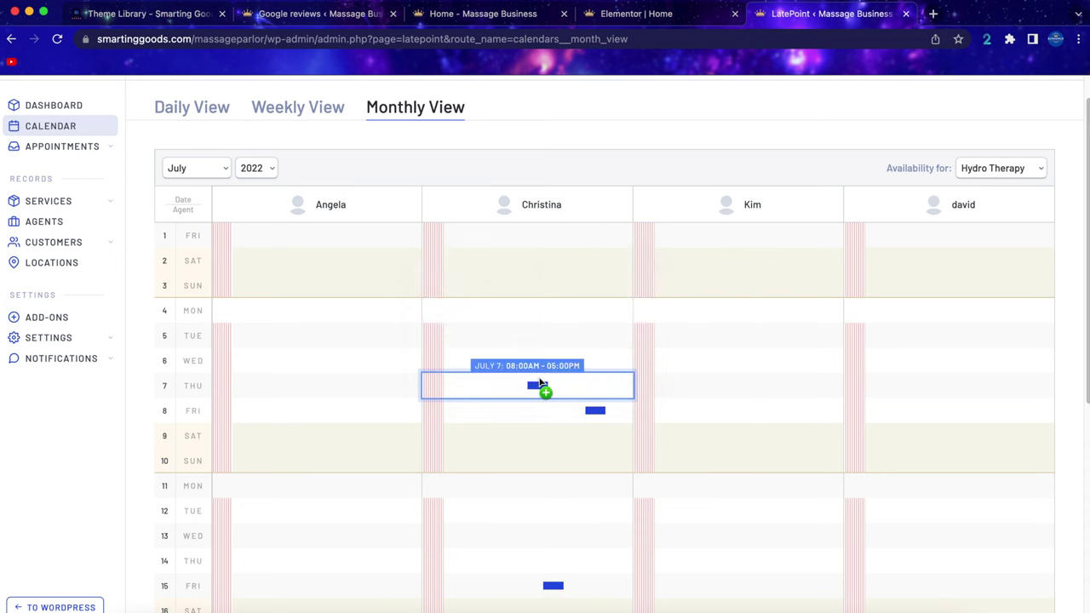
pyautogui.click(539, 391)
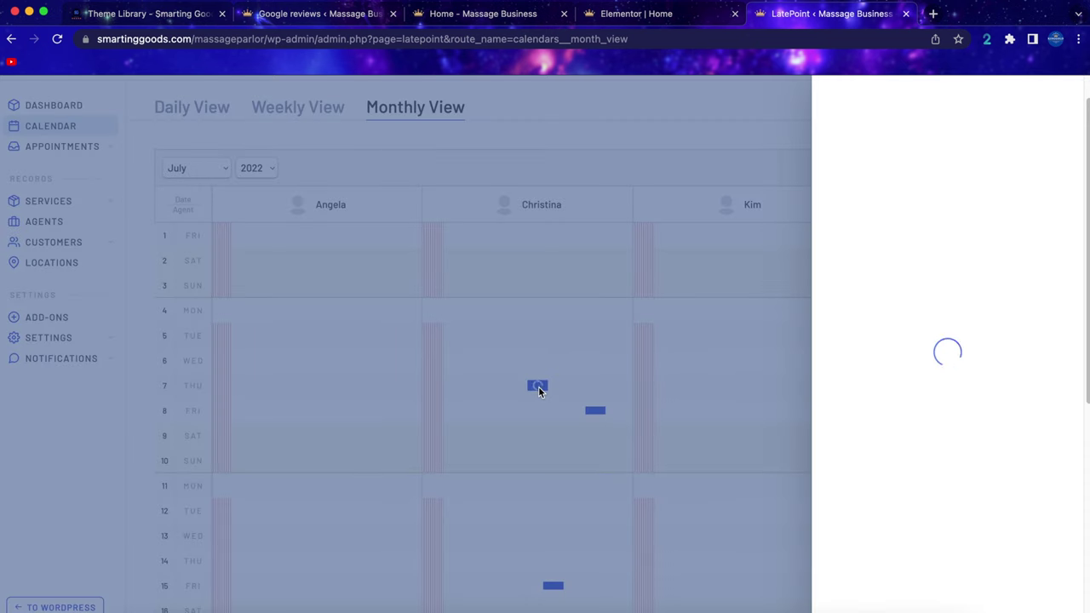
# Add a Stripe payment transaction to the appointment and save the changes.
pyautogui.scroll(-6, 899, 319)
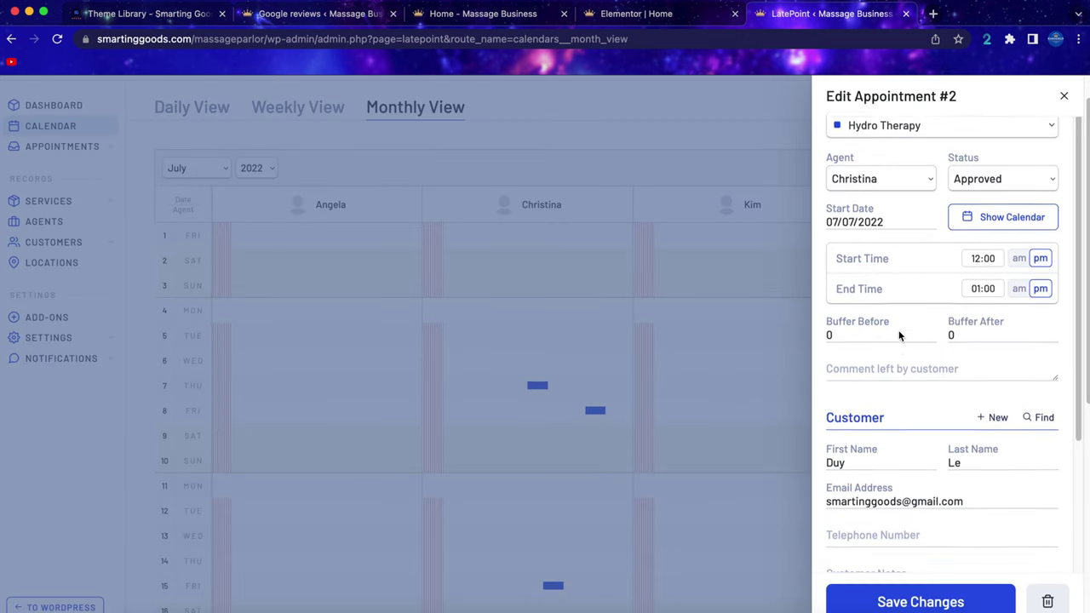
pyautogui.click(913, 545)
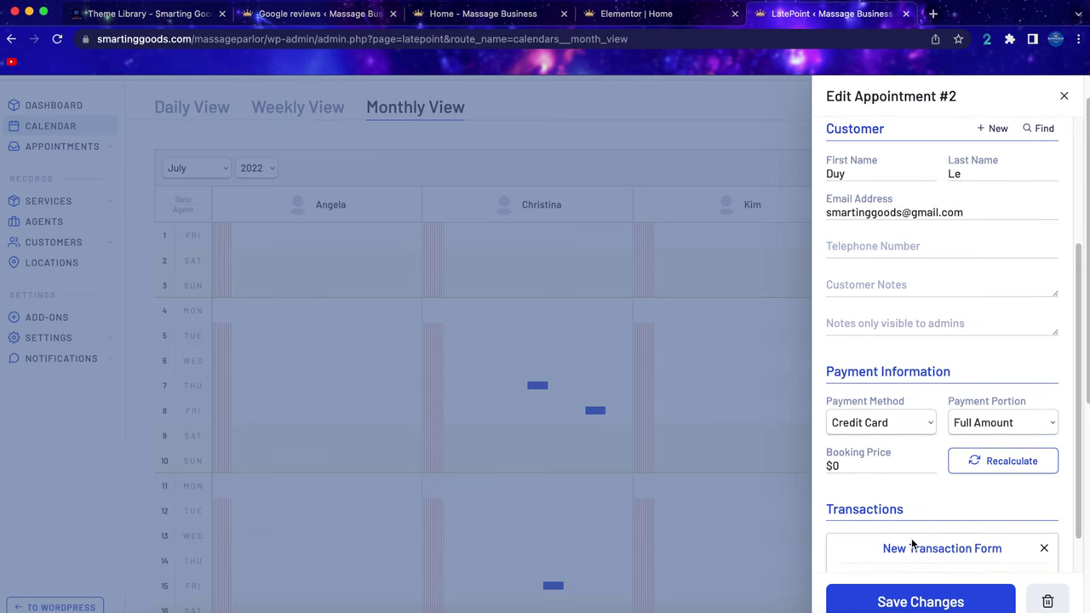
pyautogui.scroll(-3, 980, 487)
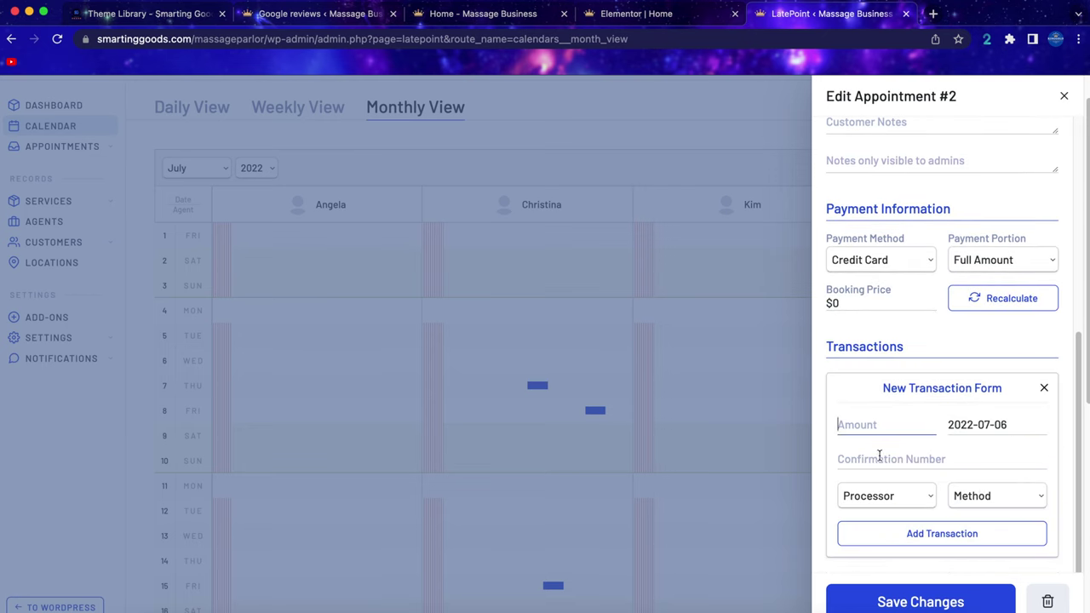
pyautogui.click(892, 499)
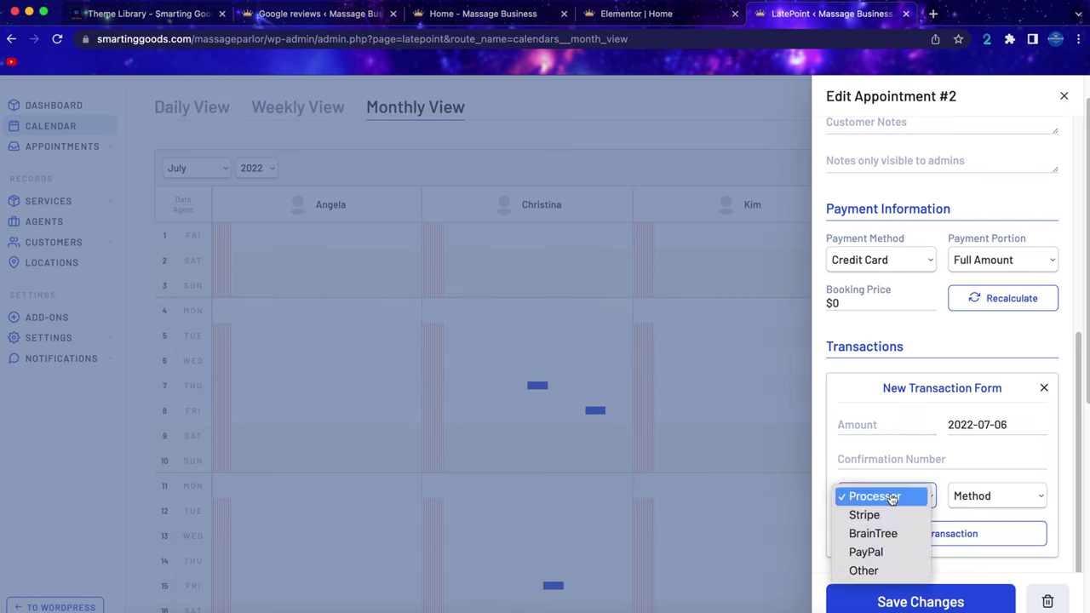
pyautogui.click(891, 515)
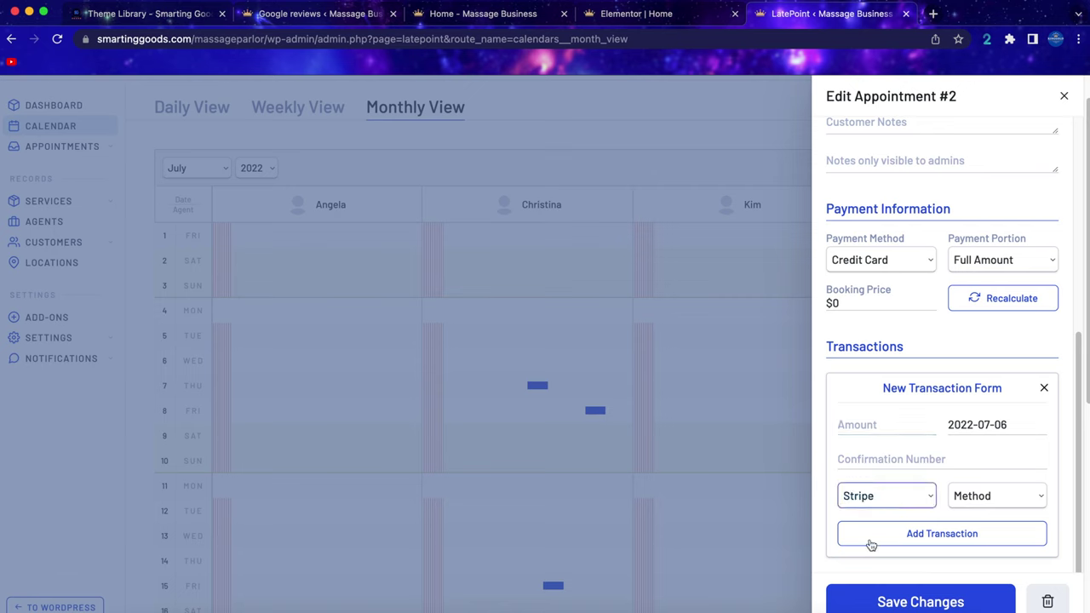
pyautogui.click(929, 602)
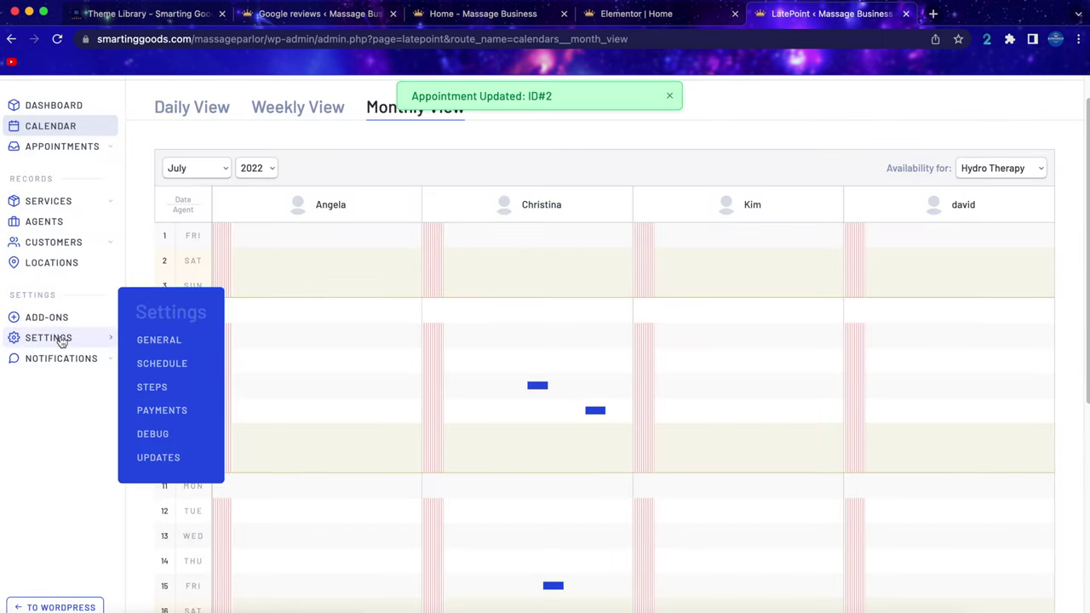
pyautogui.click(48, 338)
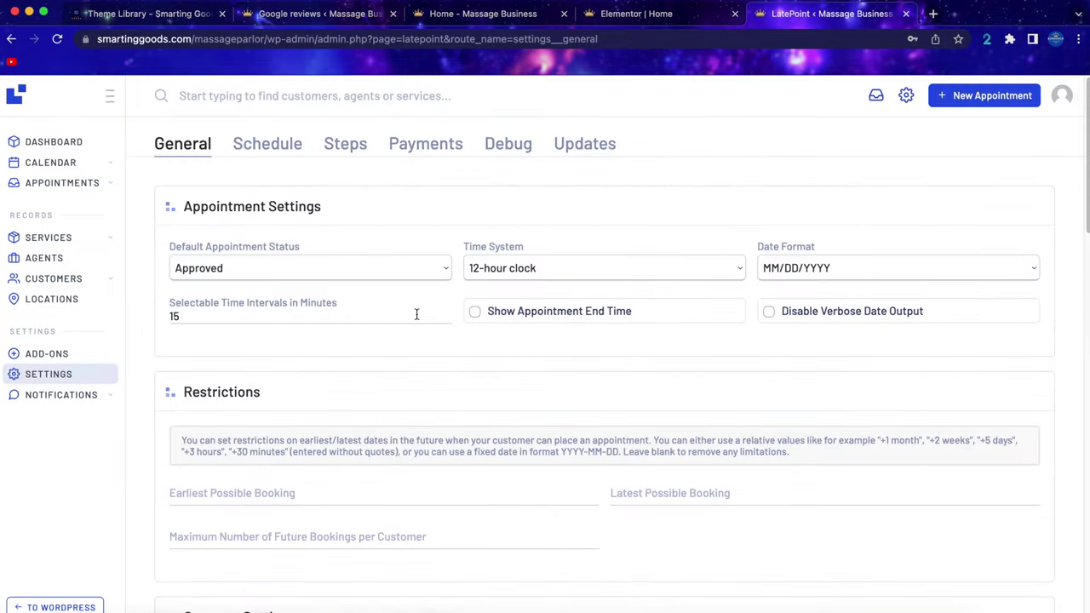
# Review the weekly schedule, expanding Tuesday's start and finish times.
pyautogui.scroll(-2, 391, 143)
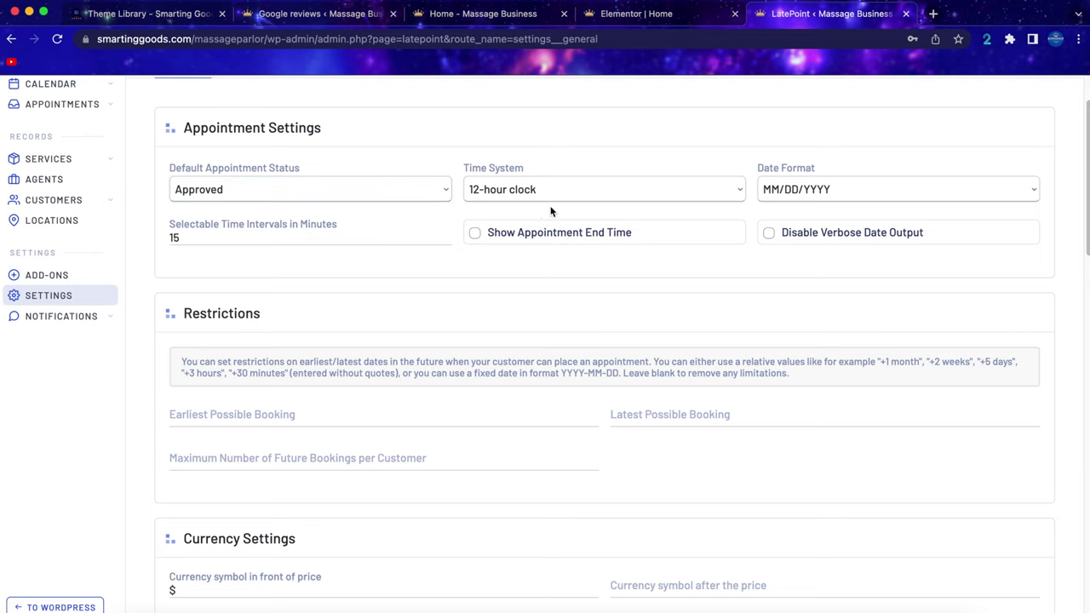
pyautogui.scroll(-5, 533, 314)
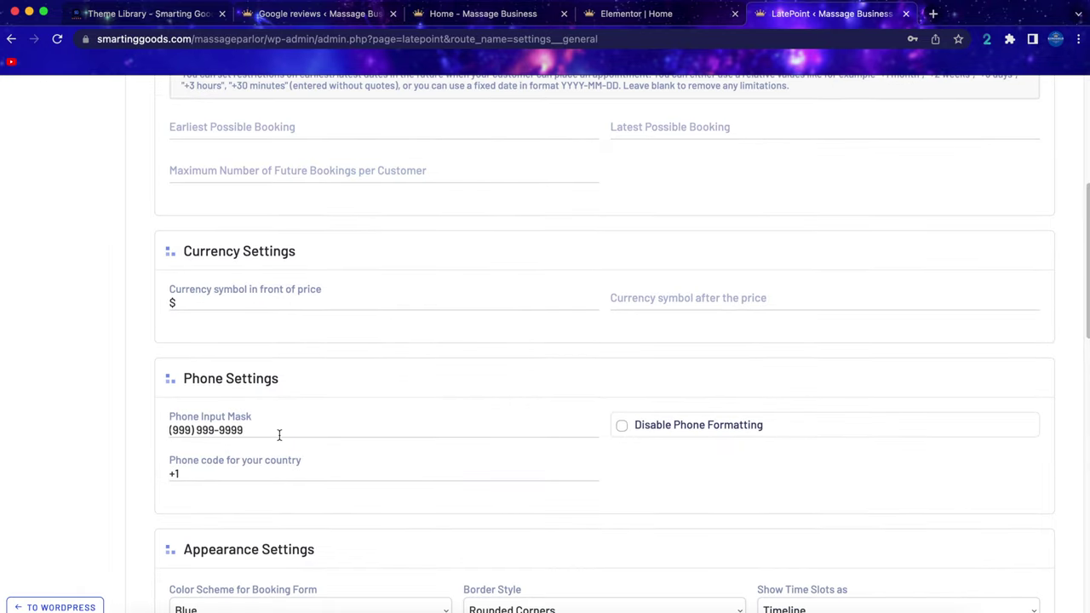
pyautogui.scroll(10, 280, 433)
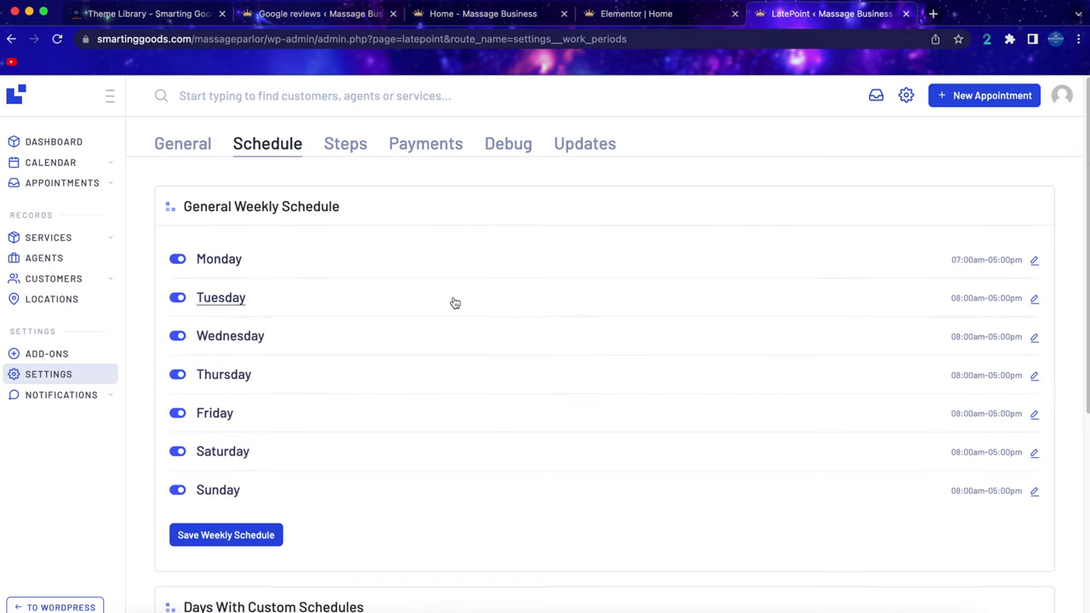
pyautogui.click(1034, 300)
pyautogui.click(962, 339)
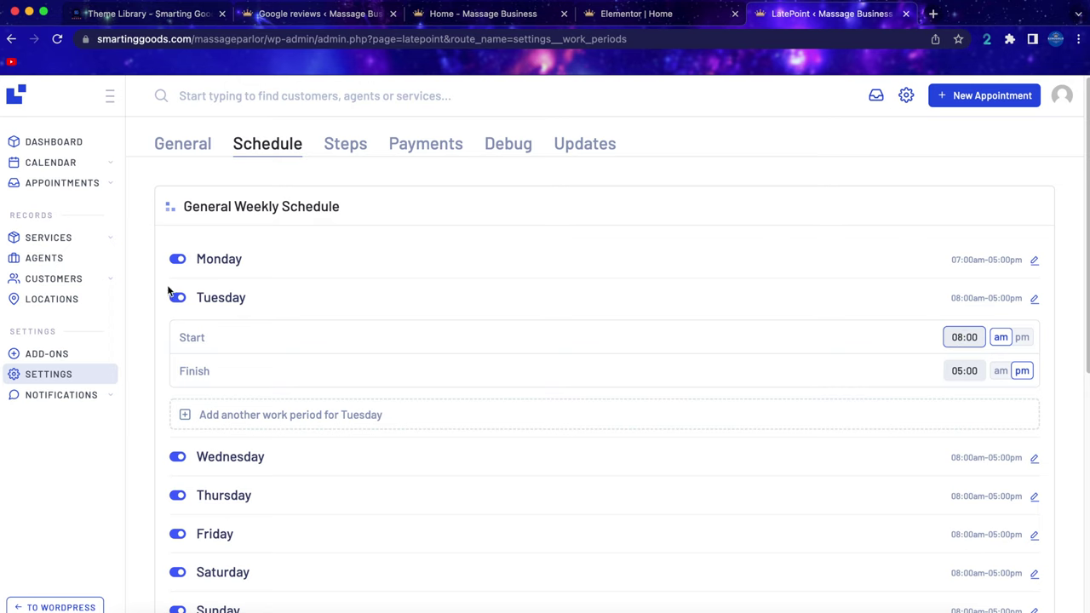
# Make Monday a non-working day, save the weekly schedule, and open the booking Steps settings.
pyautogui.click(179, 260)
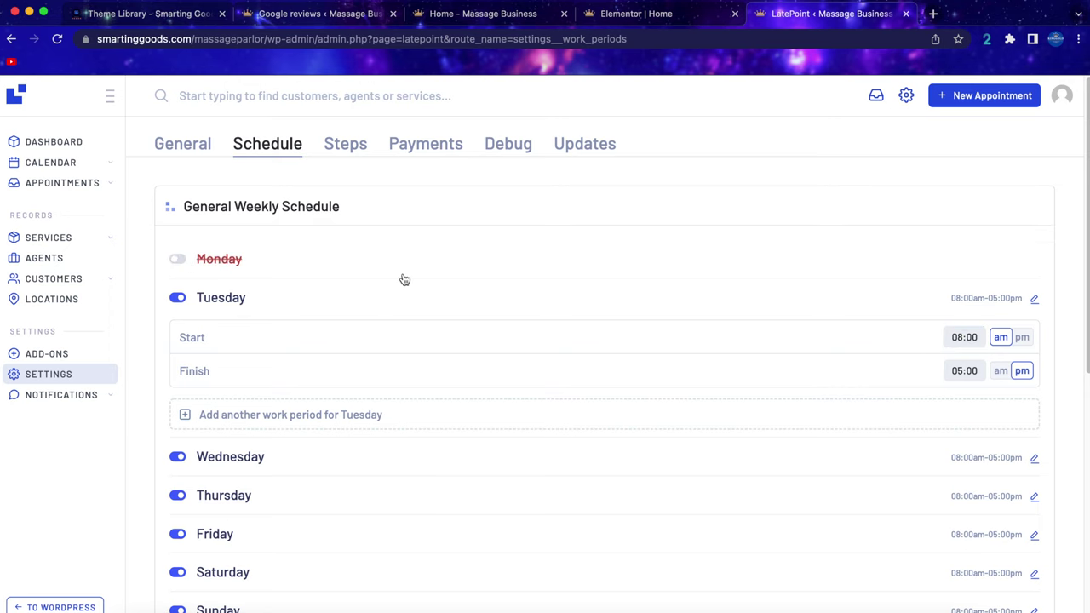
pyautogui.scroll(-5, 405, 281)
pyautogui.click(227, 414)
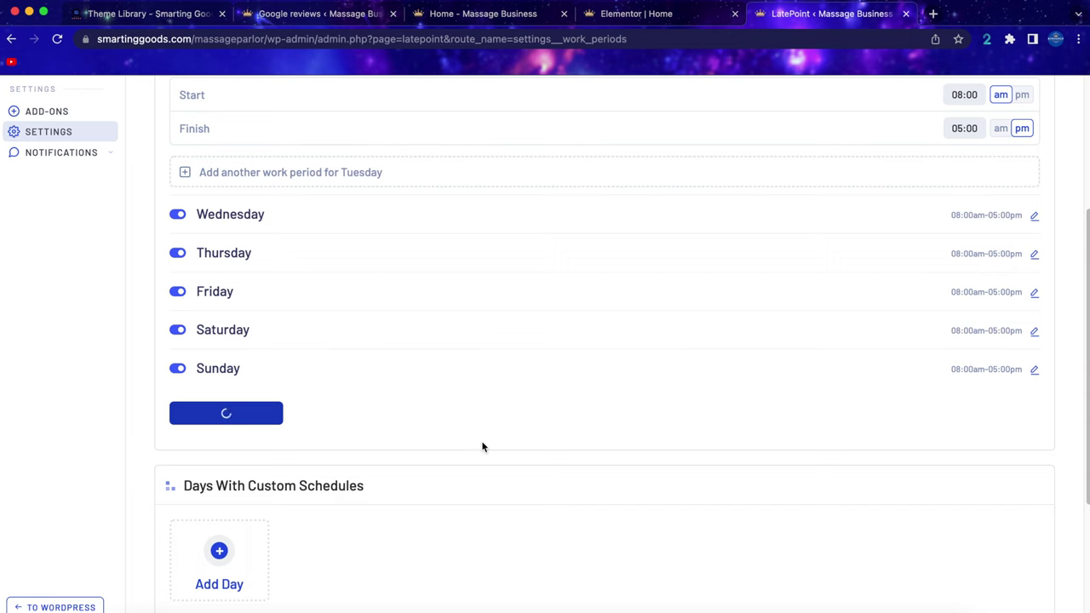
pyautogui.click(345, 145)
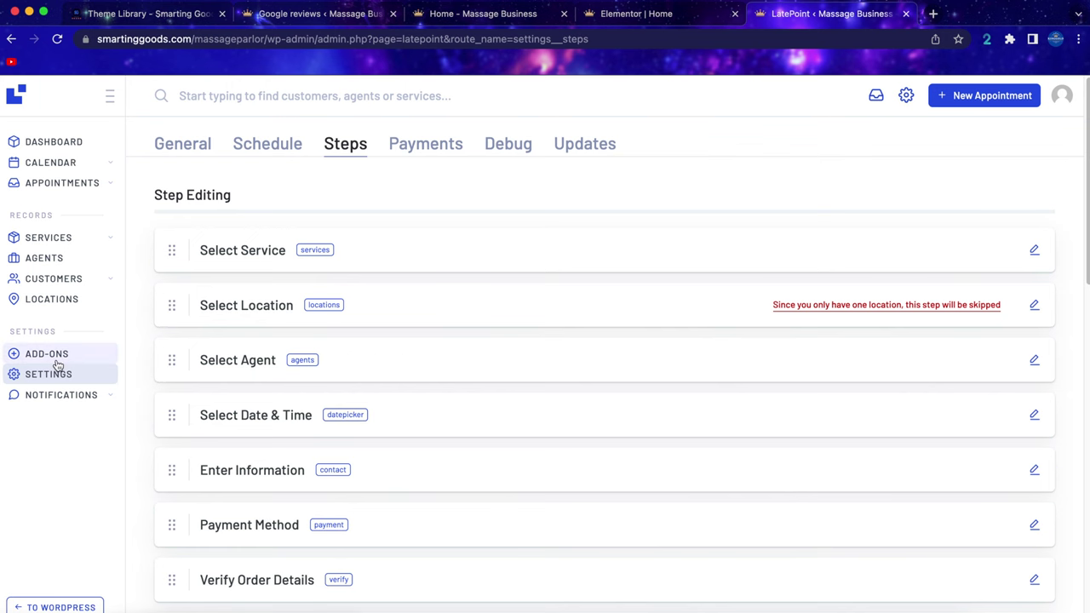
# Activate the Locations add-on from LatePoint's add-ons list.
pyautogui.click(62, 360)
pyautogui.scroll(-5, 724, 430)
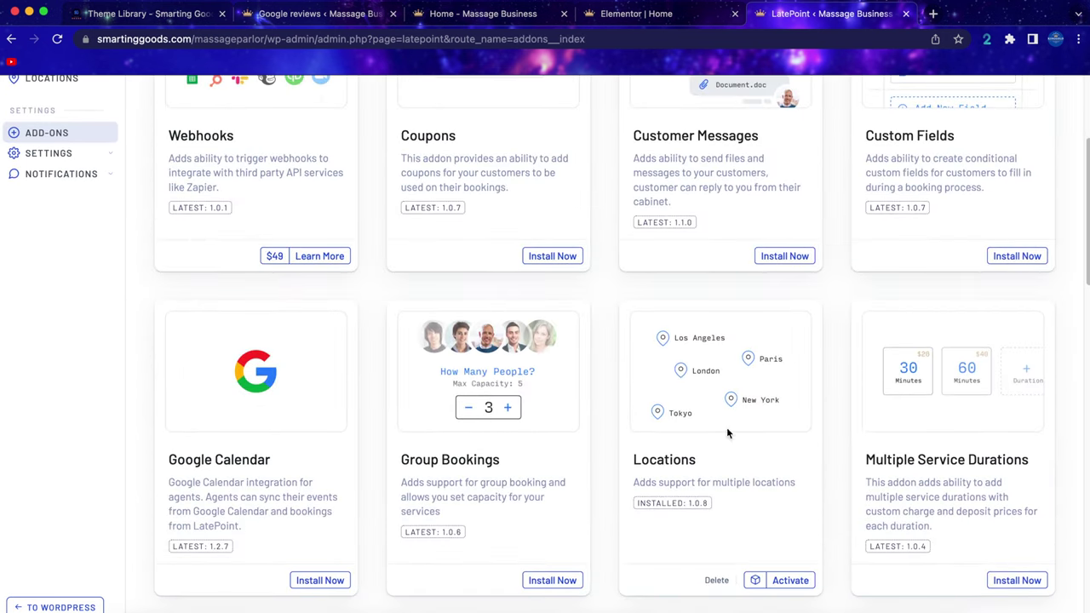
pyautogui.scroll(-1, 797, 478)
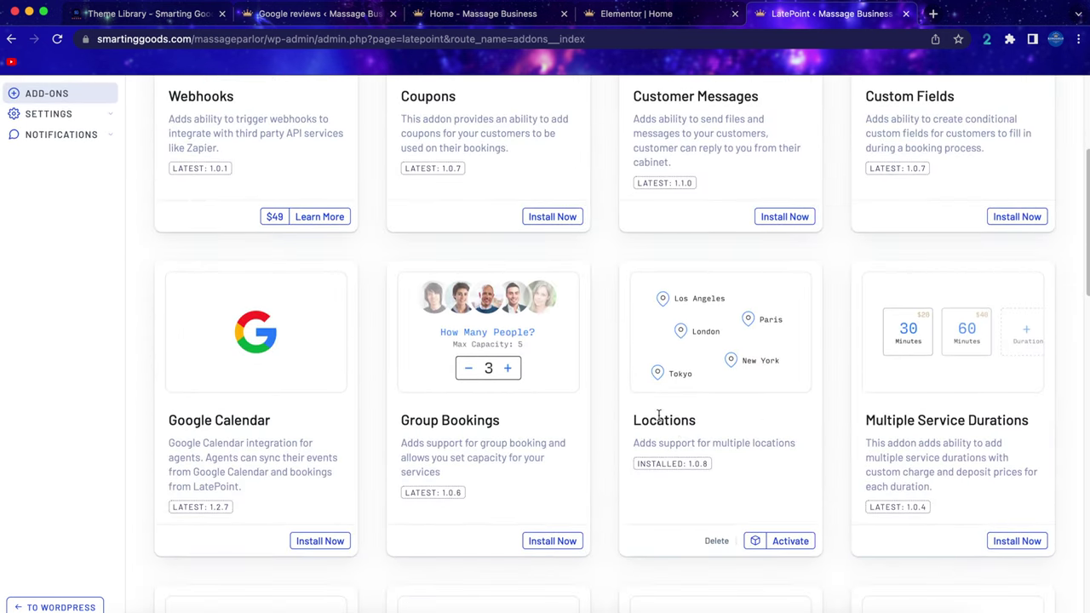
pyautogui.click(790, 542)
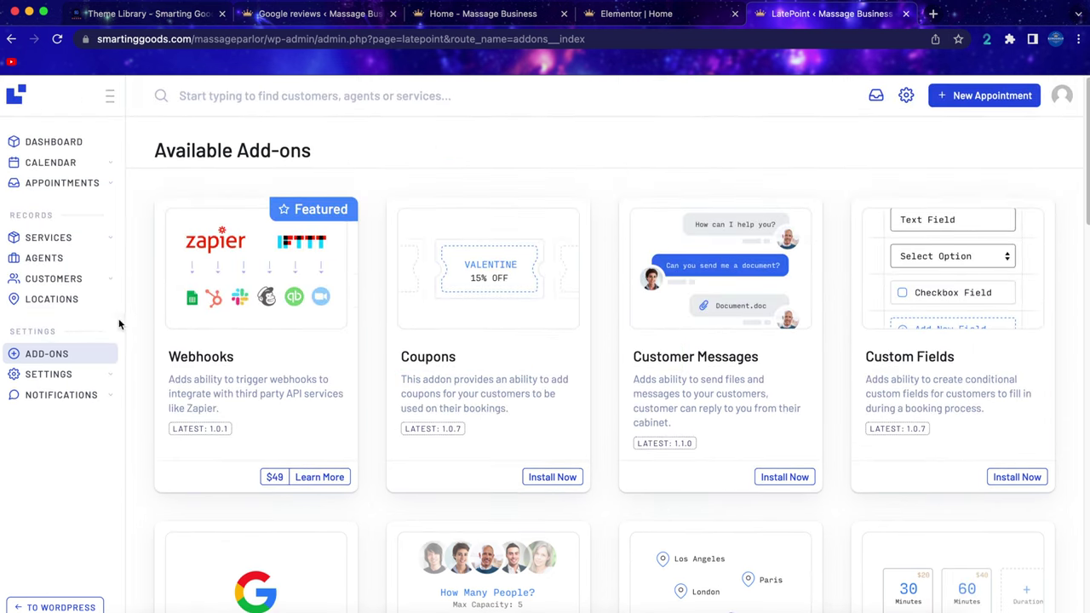
# Start a new location named 'boston' with a Boston, MA address.
pyautogui.click(51, 301)
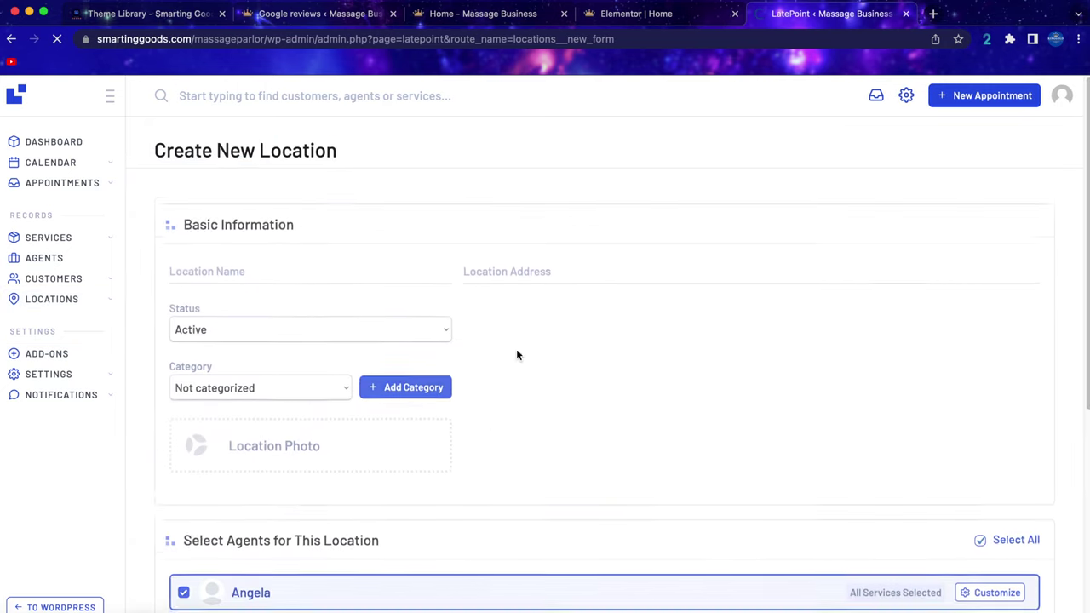
pyautogui.click(234, 264)
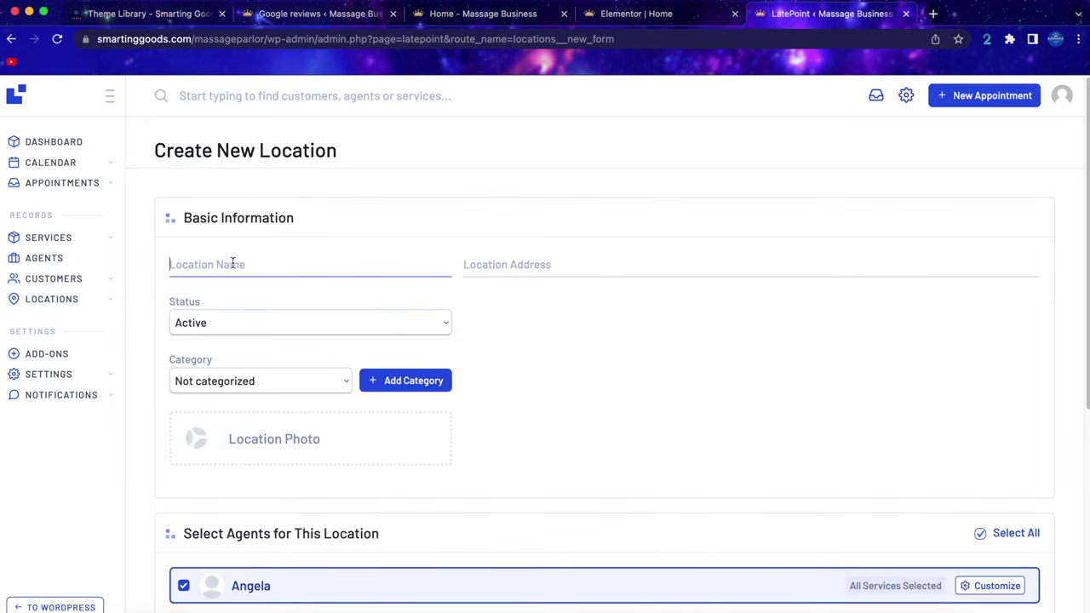
pyautogui.write('boston')
pyautogui.press('Tab')
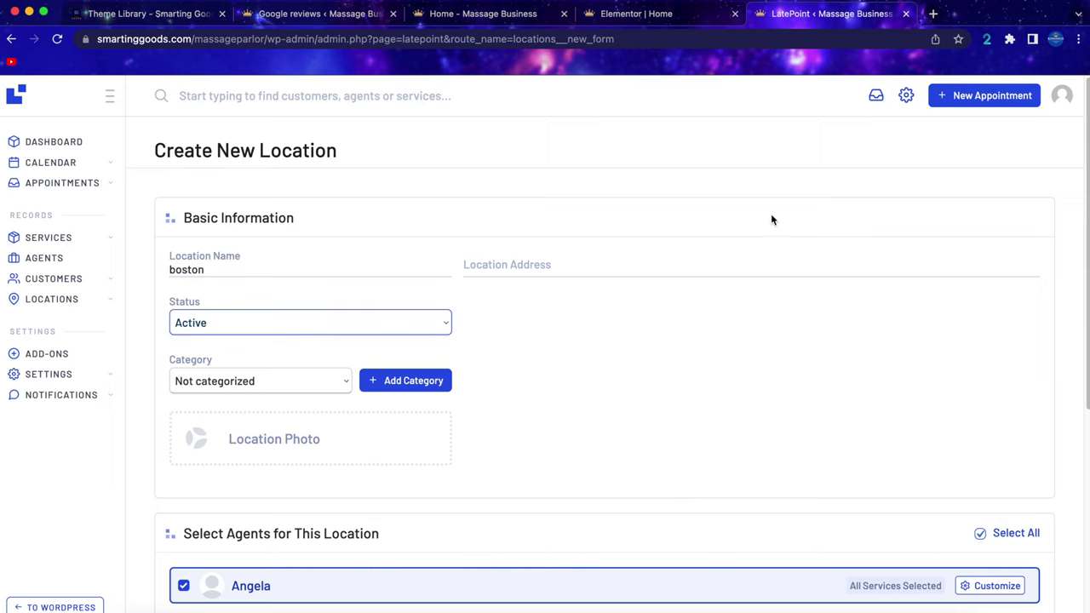
pyautogui.click(582, 273)
pyautogui.write('boston gl boston ma')
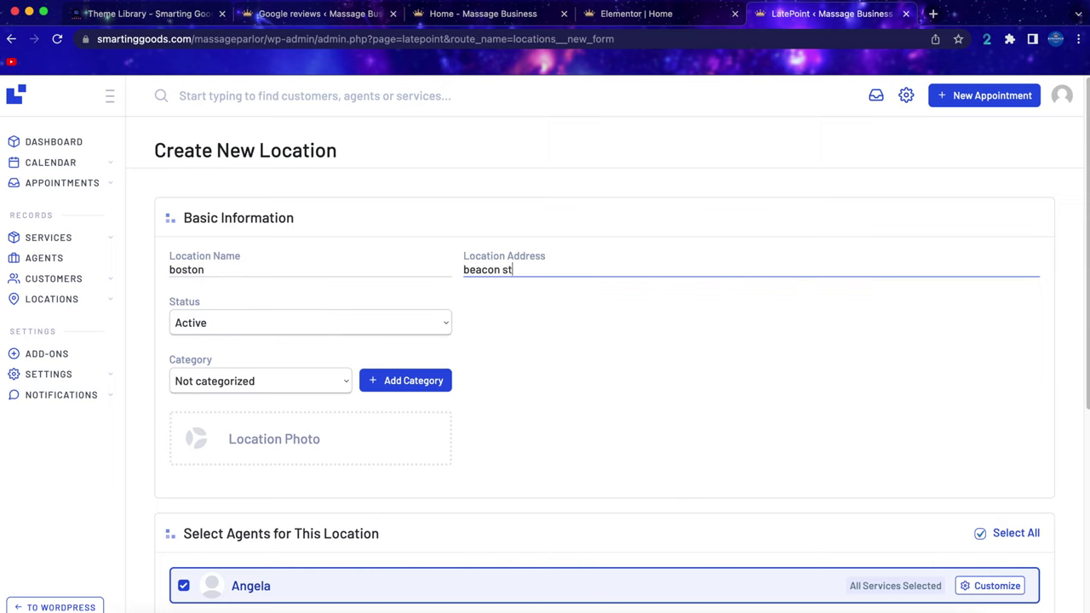
# Remove two agents from the boston location's agent list and save the location.
pyautogui.scroll(-5, 588, 382)
pyautogui.scroll(-3, 590, 383)
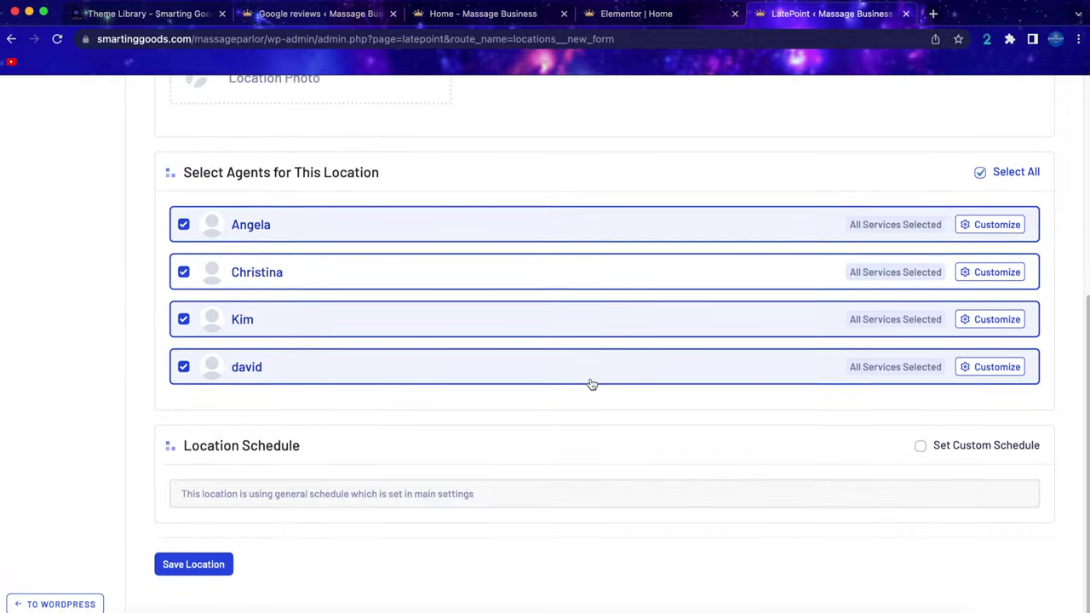
pyautogui.click(183, 226)
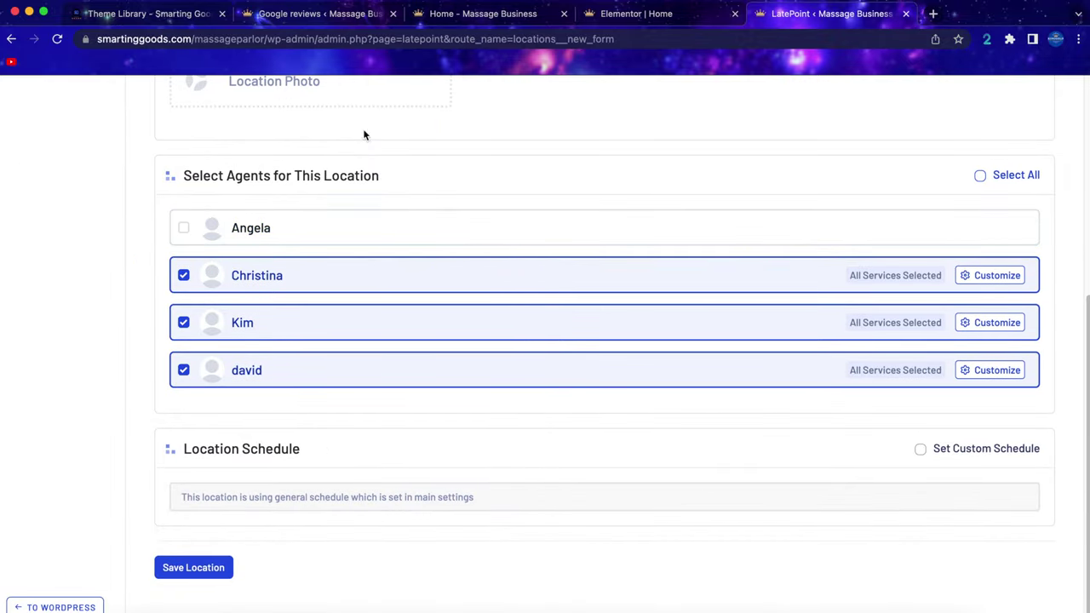
pyautogui.scroll(1, 462, 197)
pyautogui.click(184, 370)
pyautogui.scroll(-1, 408, 511)
pyautogui.click(183, 568)
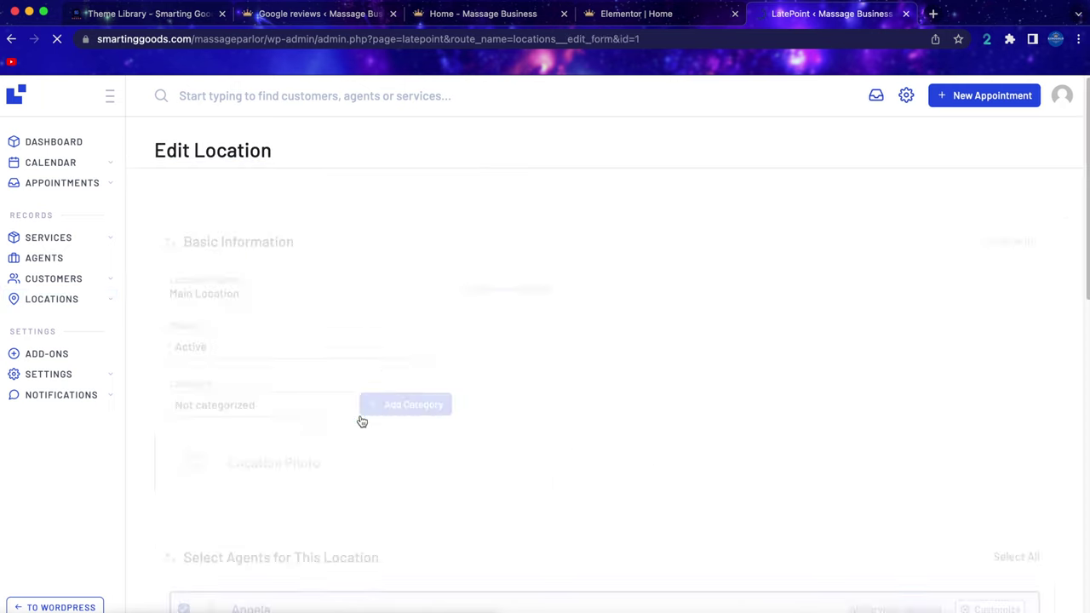
# Change the Main Location address to 'cambridge ma' and save the changes.
pyautogui.click(578, 281)
pyautogui.write('cambridge ma')
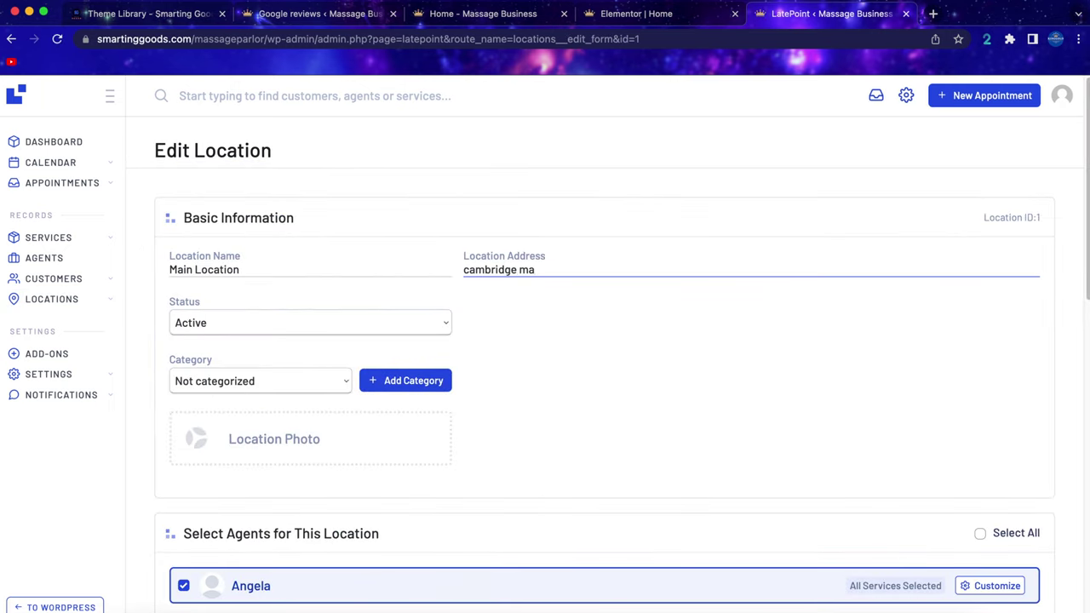
pyautogui.scroll(-15, 340, 532)
pyautogui.click(195, 567)
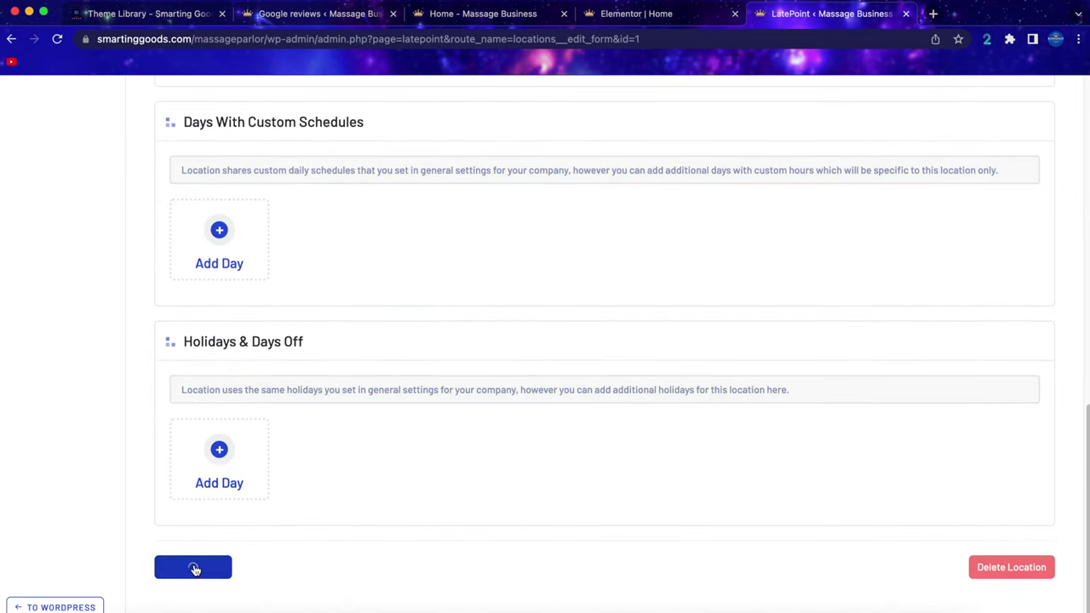
pyautogui.moveTo(75, 281)
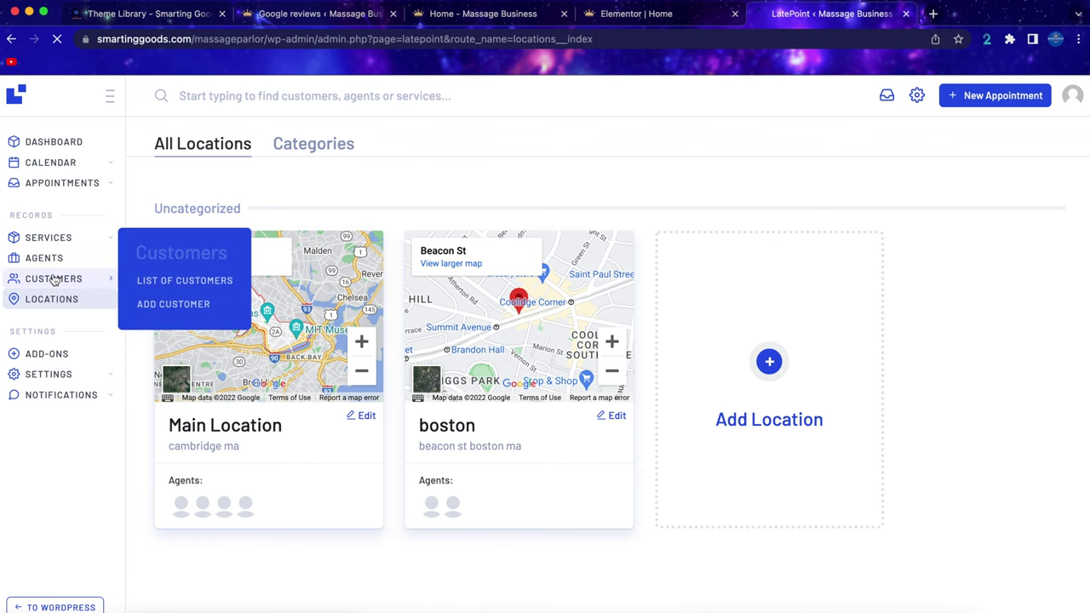
# Go to LatePoint's Notifications settings and enable email notifications.
pyautogui.click(74, 279)
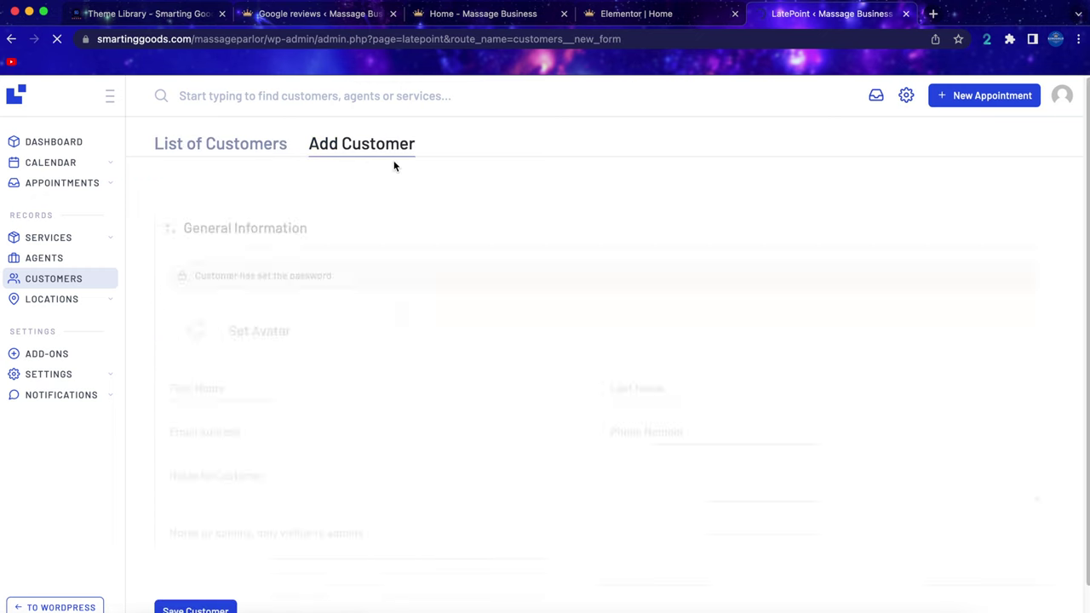
pyautogui.moveTo(72, 374)
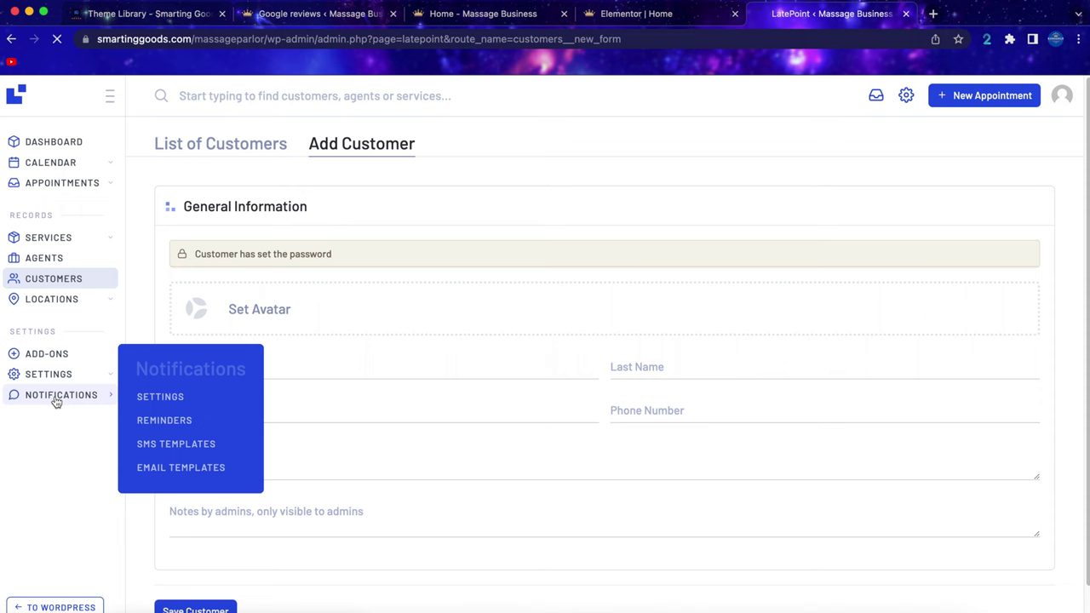
pyautogui.click(56, 401)
pyautogui.click(207, 253)
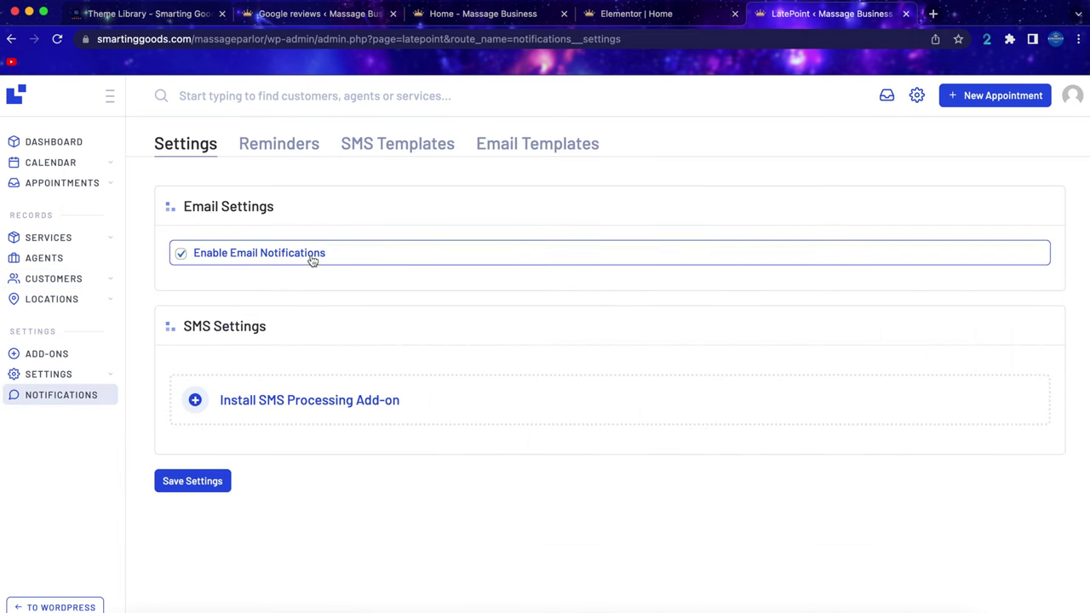
# Get the SMS processing add-on by activating SMS Twilio.
pyautogui.click(239, 402)
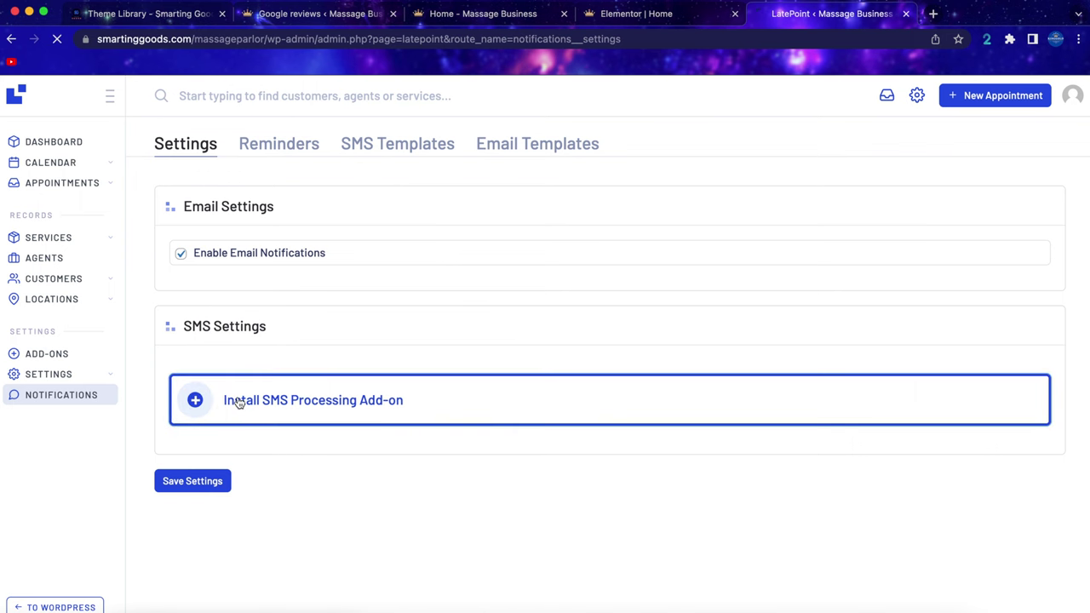
pyautogui.scroll(-5, 381, 405)
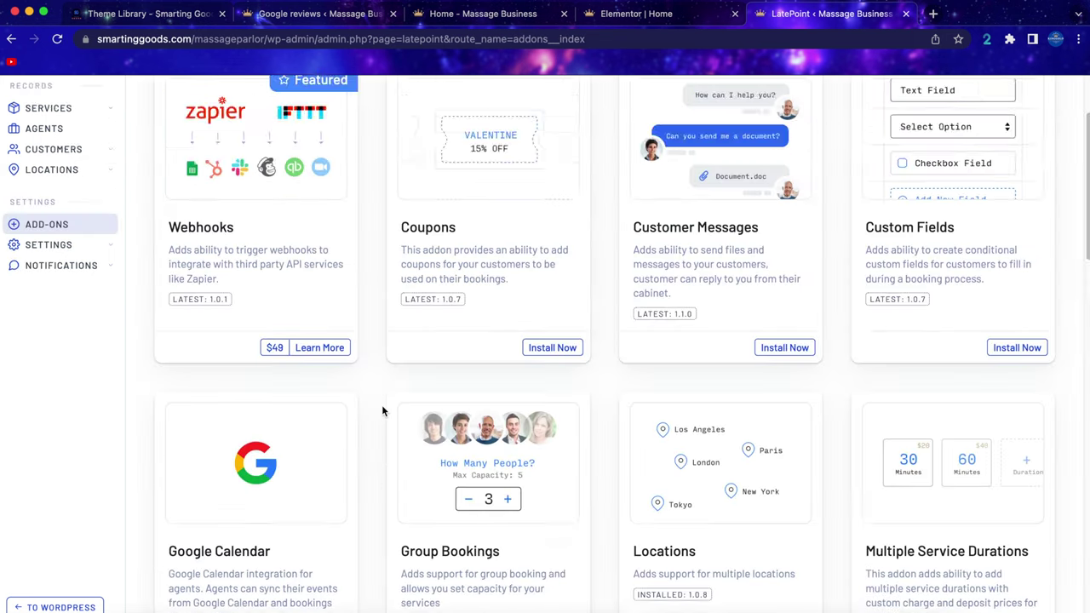
pyautogui.scroll(-10, 381, 404)
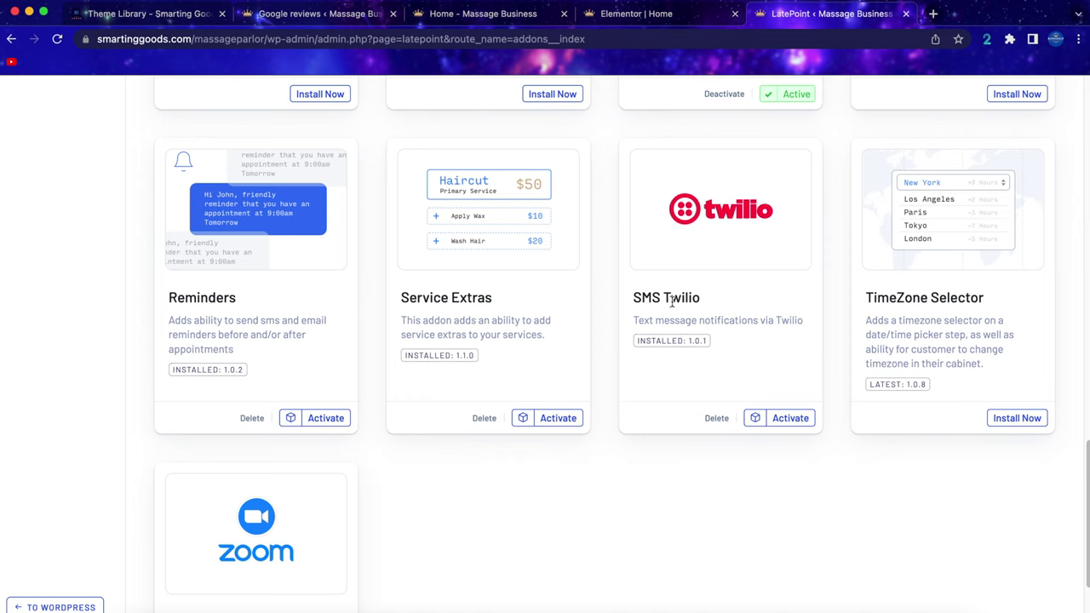
pyautogui.click(794, 420)
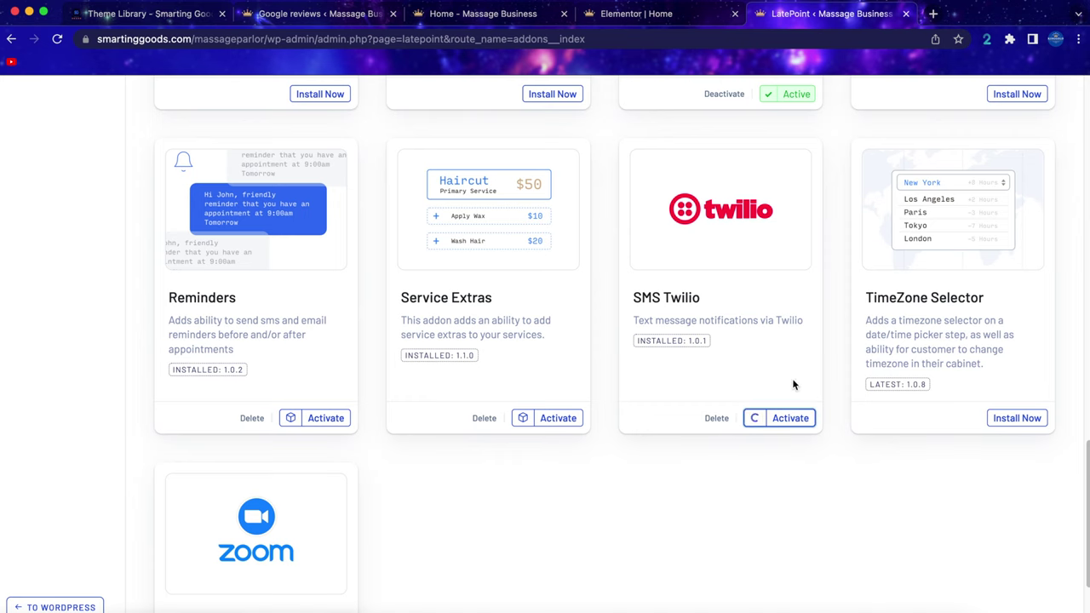
# Enable SMS notifications so the Twilio credential fields appear.
pyautogui.moveTo(60, 398)
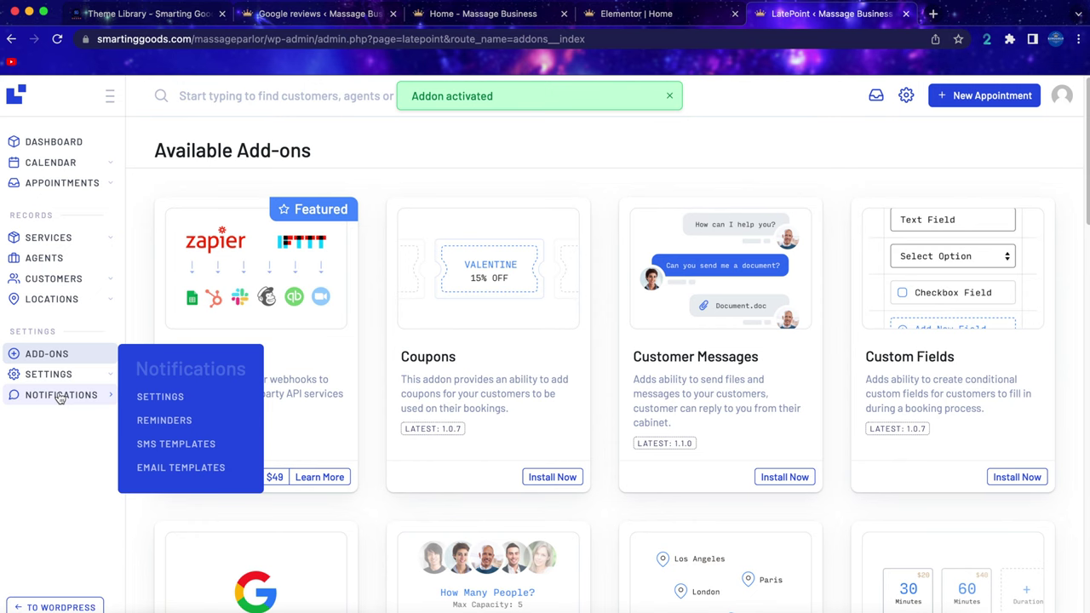
pyautogui.click(60, 397)
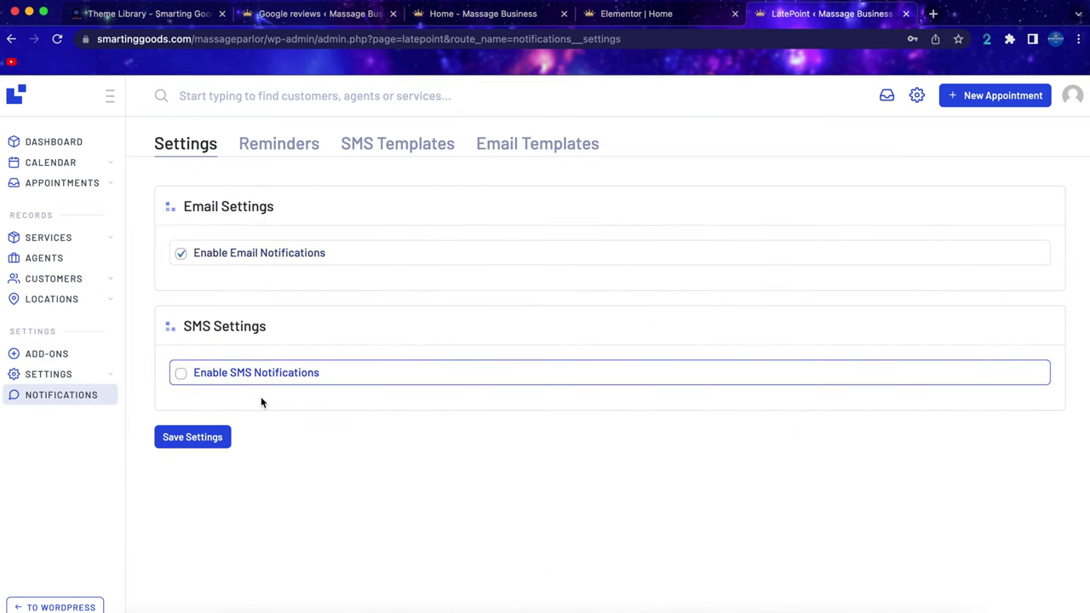
pyautogui.click(182, 374)
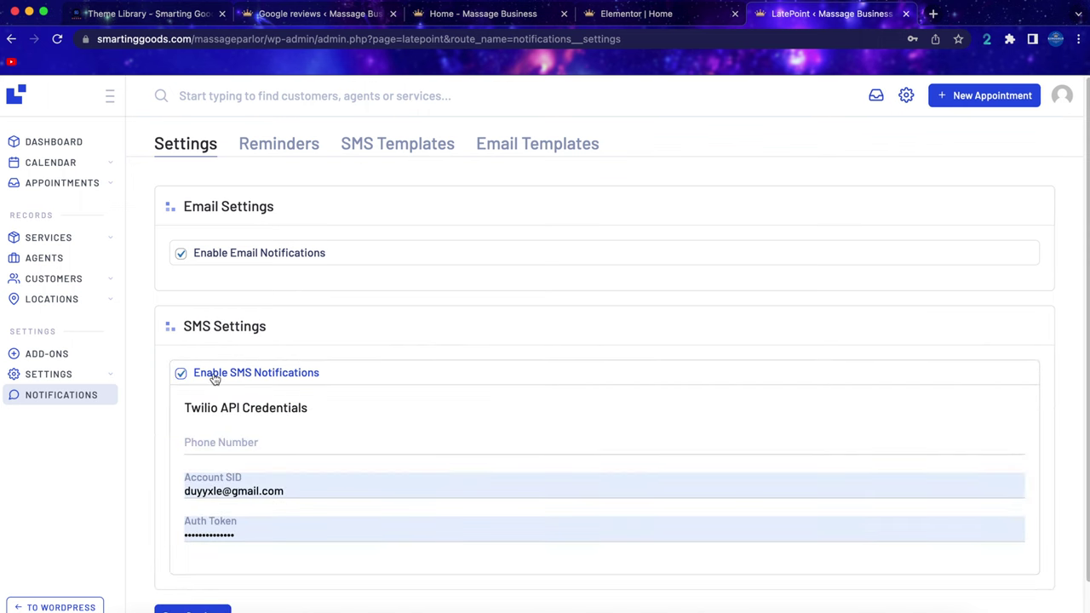
pyautogui.scroll(-2, 292, 390)
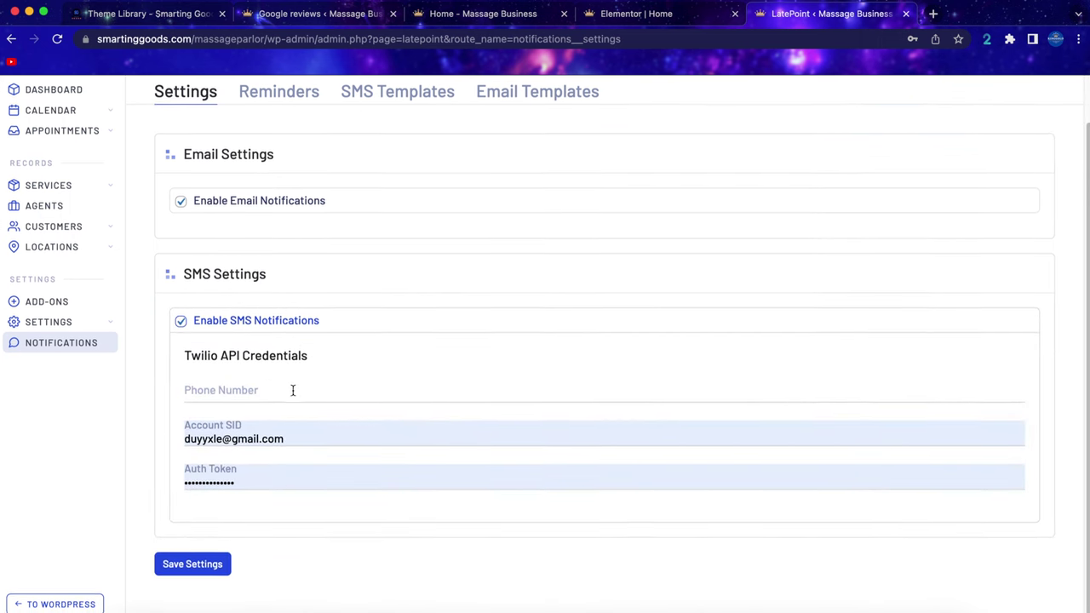
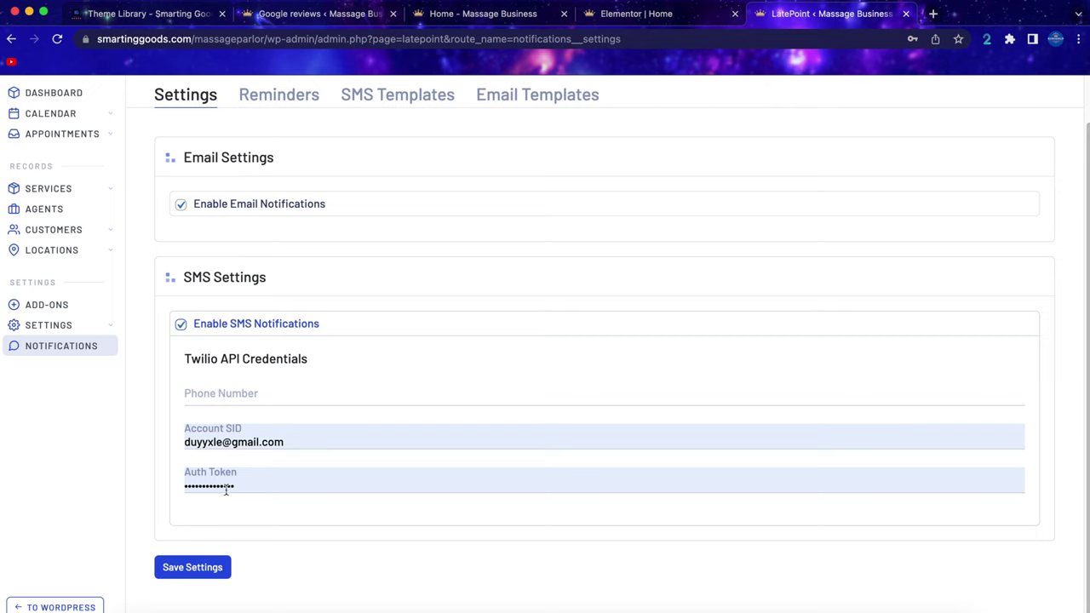
# Scroll through the Add-ons page and go to Notifications > Reminders.
pyautogui.scroll(1, 237, 443)
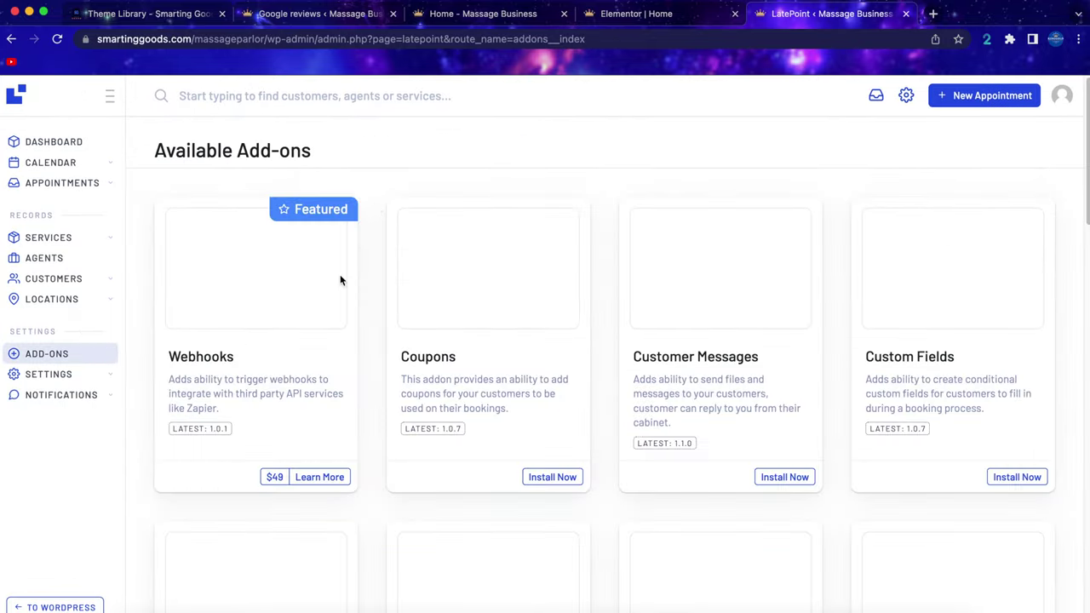
pyautogui.scroll(-3, 535, 293)
pyautogui.scroll(-1, 537, 297)
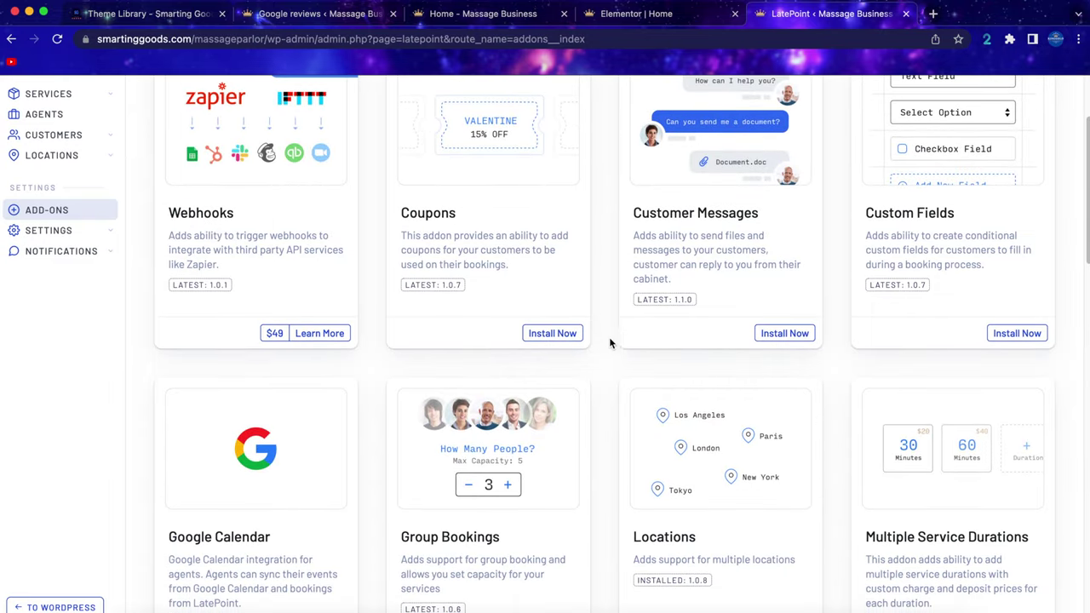
pyautogui.scroll(3, 608, 358)
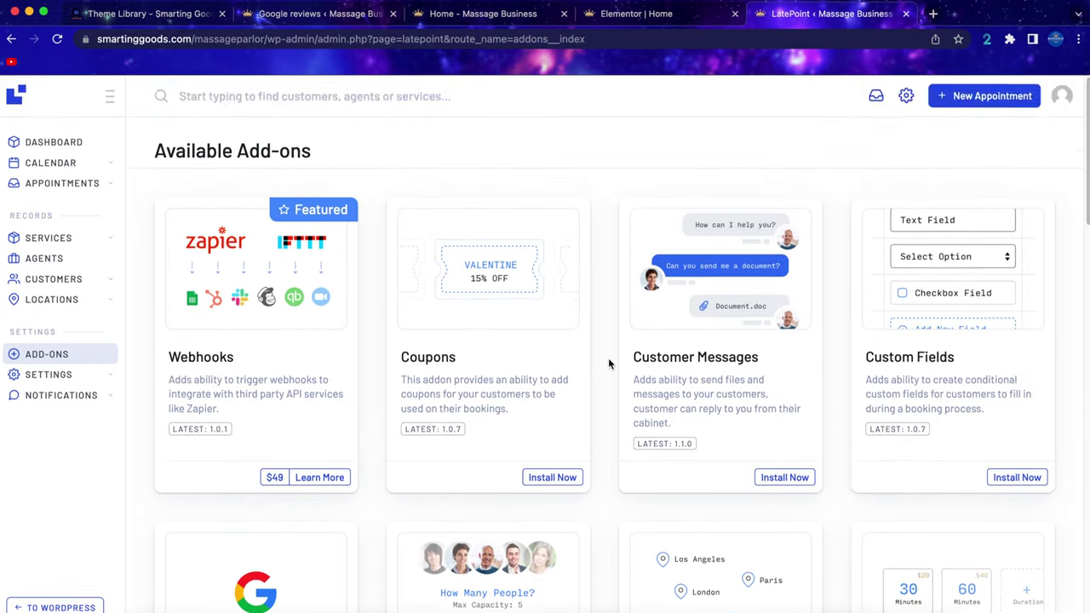
pyautogui.scroll(-2, 608, 365)
pyautogui.scroll(-4, 608, 364)
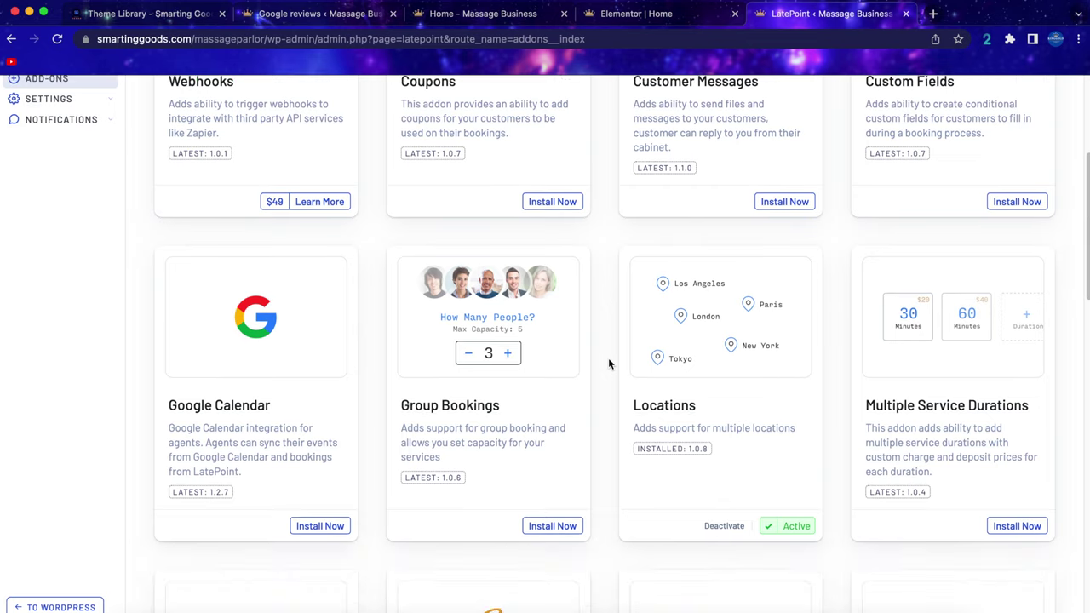
pyautogui.scroll(-5, 608, 439)
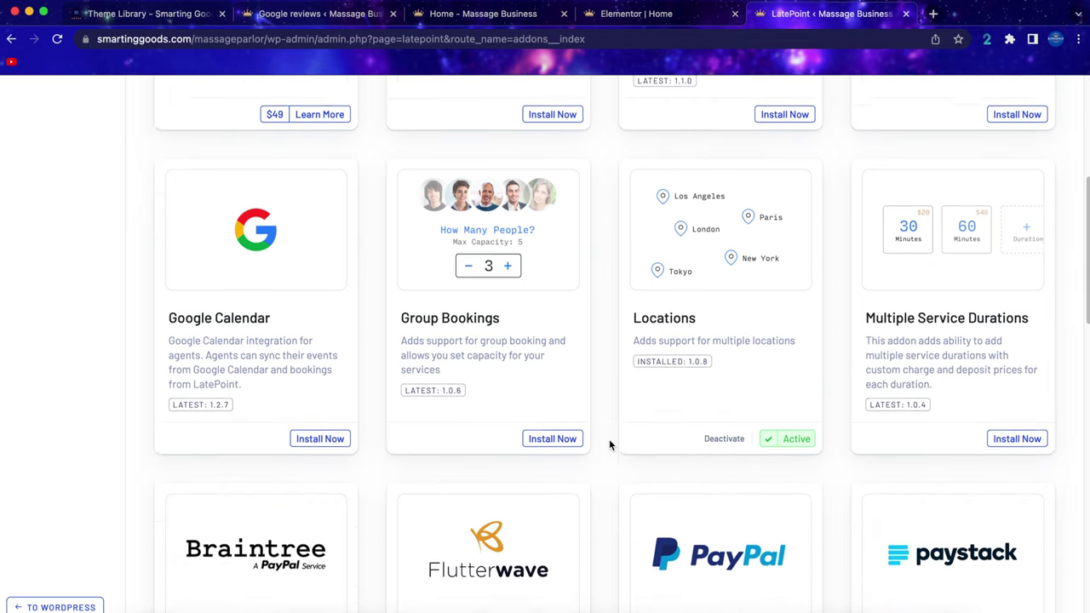
pyautogui.scroll(-4, 609, 443)
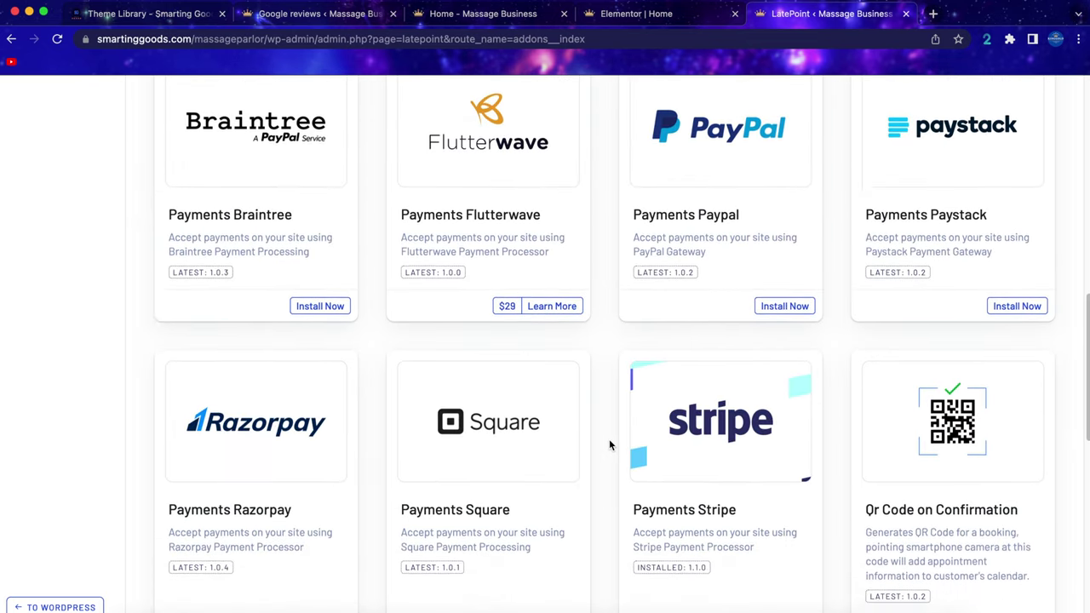
pyautogui.scroll(-5, 609, 443)
pyautogui.scroll(-4, 610, 445)
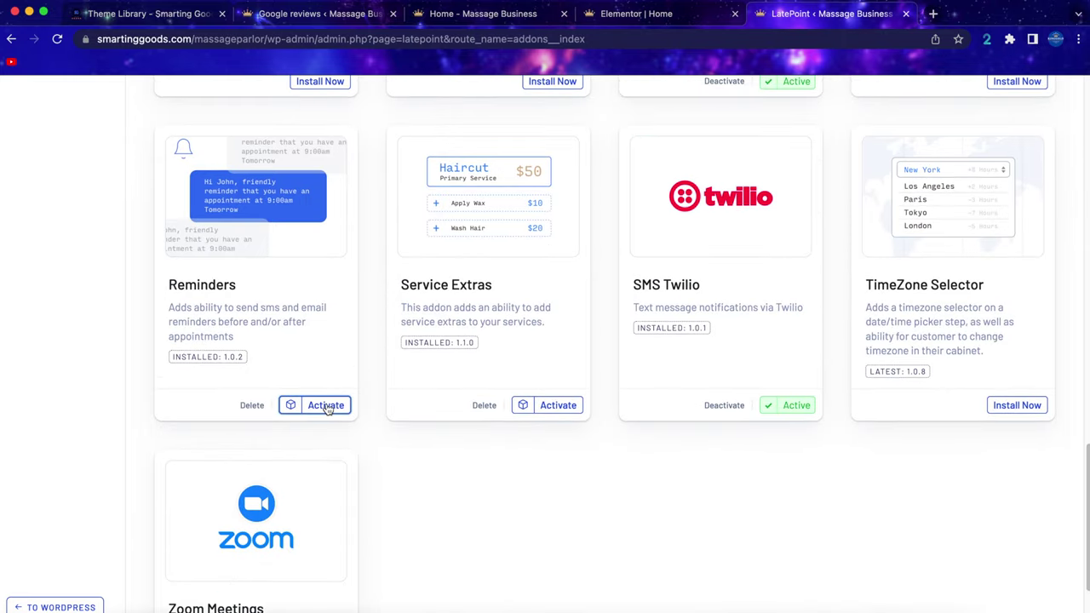
pyautogui.moveTo(75, 395)
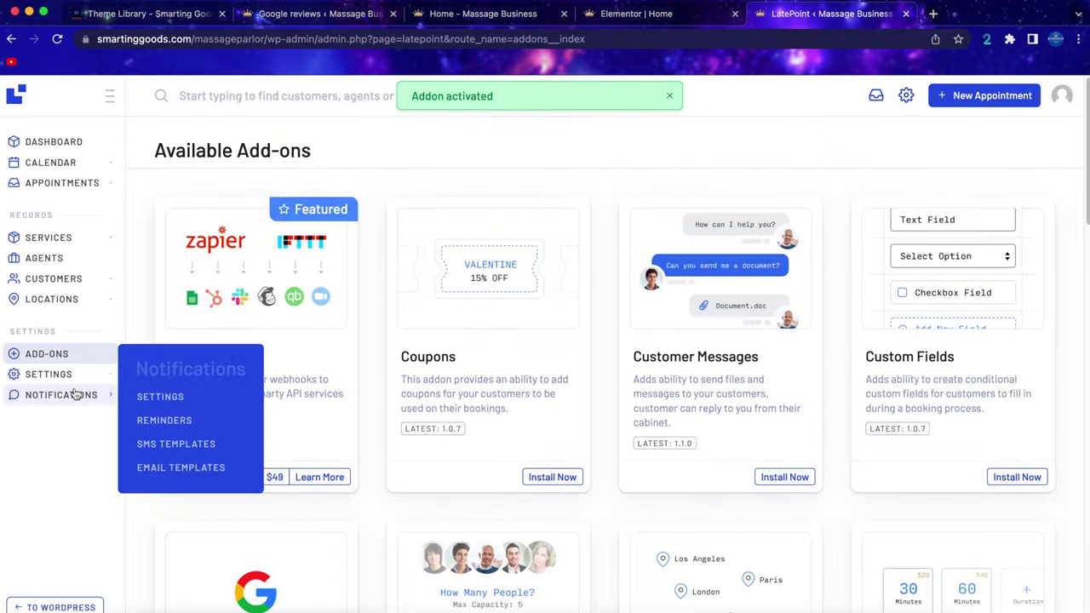
pyautogui.click(187, 428)
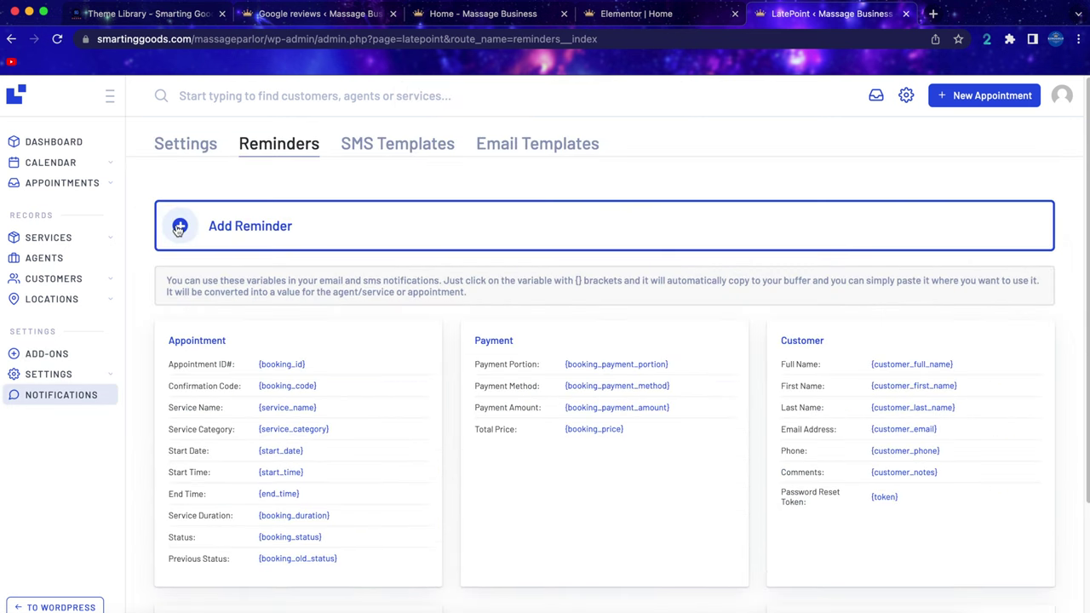
# Create a reminder named 'before app', sent 1 day before, with subject 'your appointment is coming up'.
pyautogui.click(178, 230)
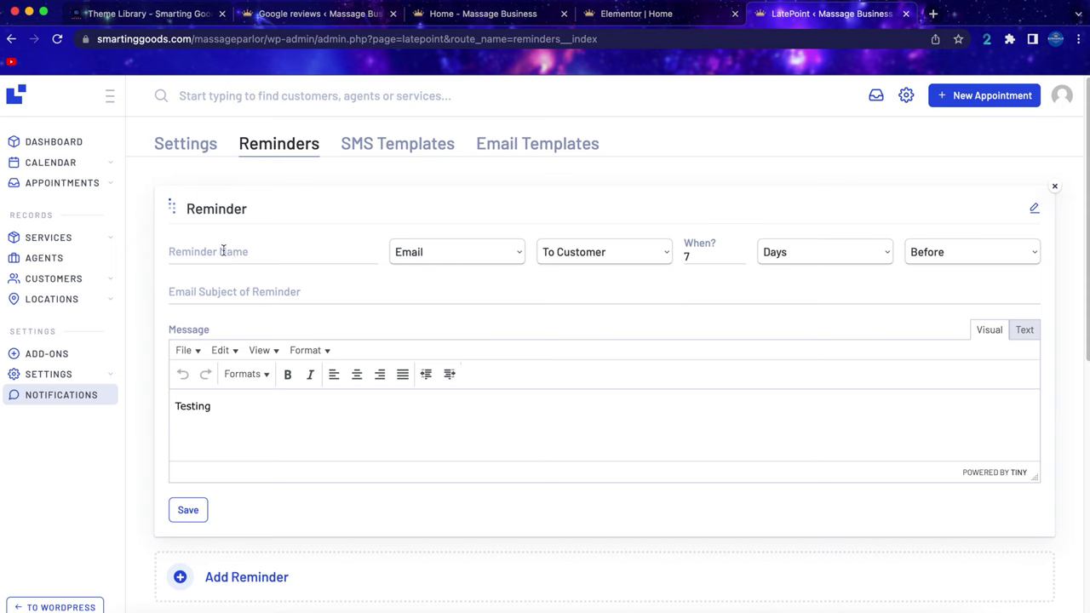
pyautogui.click(223, 250)
pyautogui.write('before app')
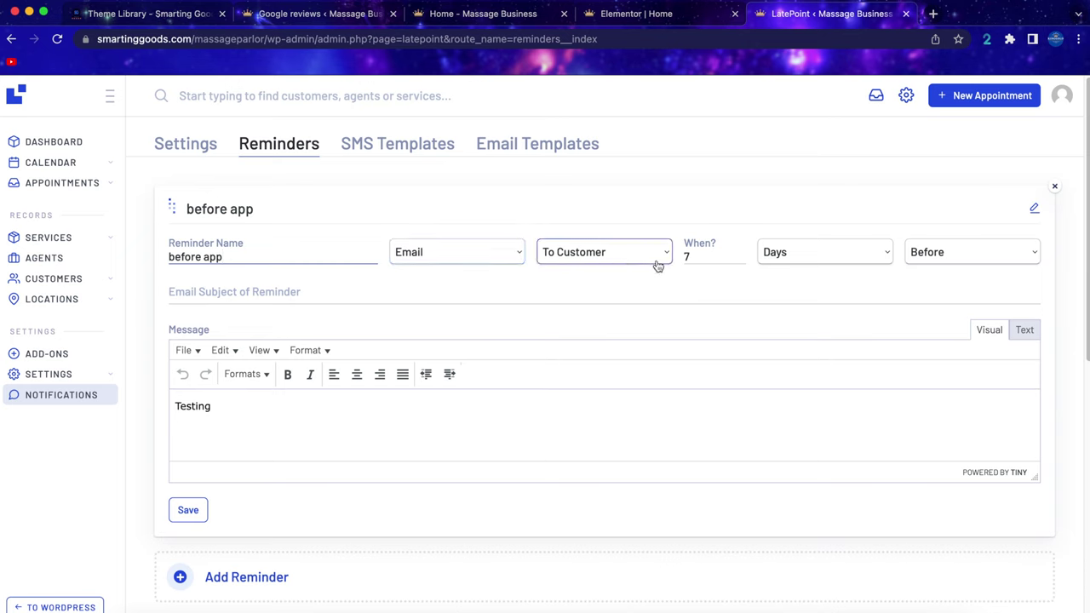
pyautogui.doubleClick(688, 256)
pyautogui.write('1')
pyautogui.click(219, 290)
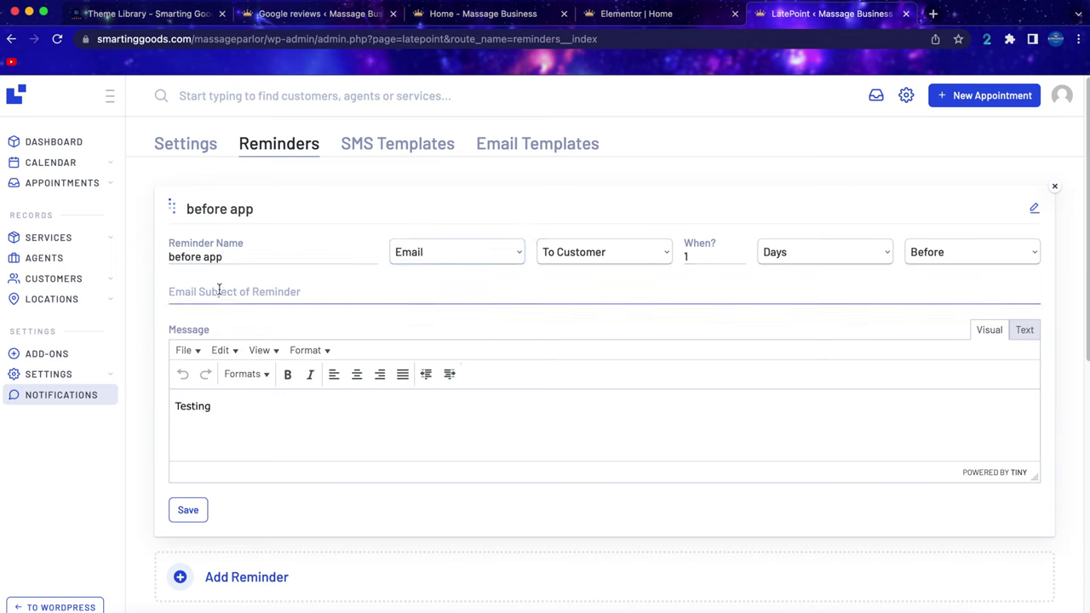
pyautogui.write('your appointment is coming up')
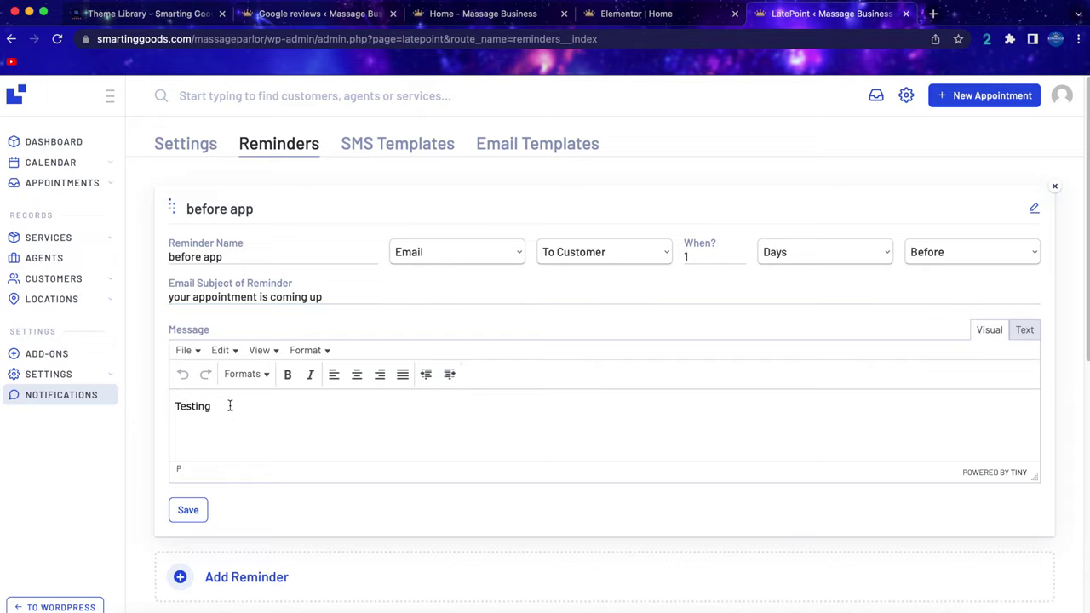
# Insert the {service_name} and {start_date} variables into the reminder message.
pyautogui.scroll(-5, 230, 406)
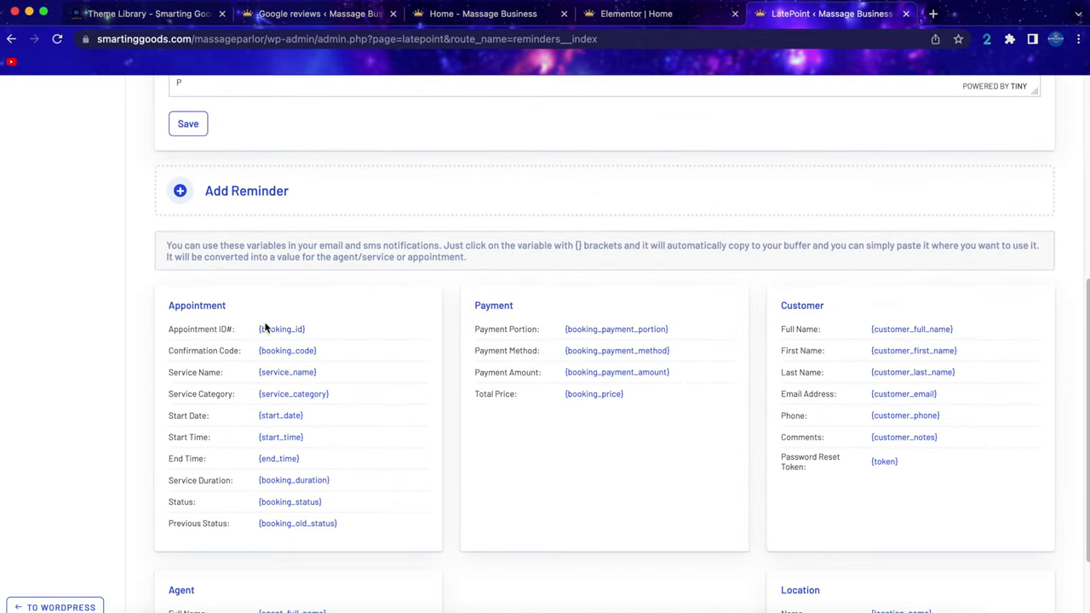
pyautogui.click(285, 372)
pyautogui.scroll(5, 285, 372)
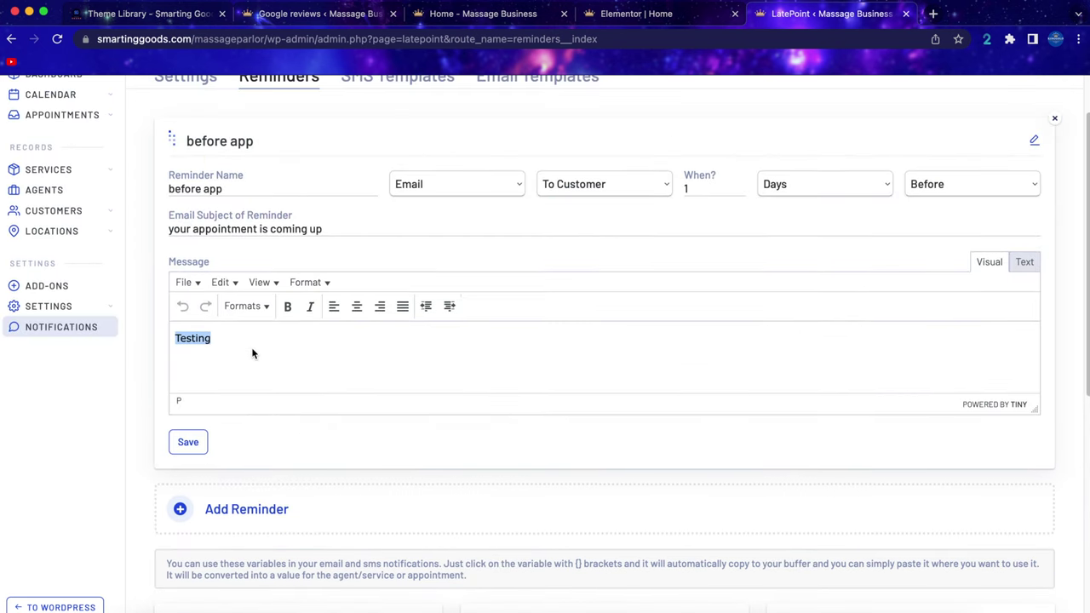
pyautogui.write('{service_name}')
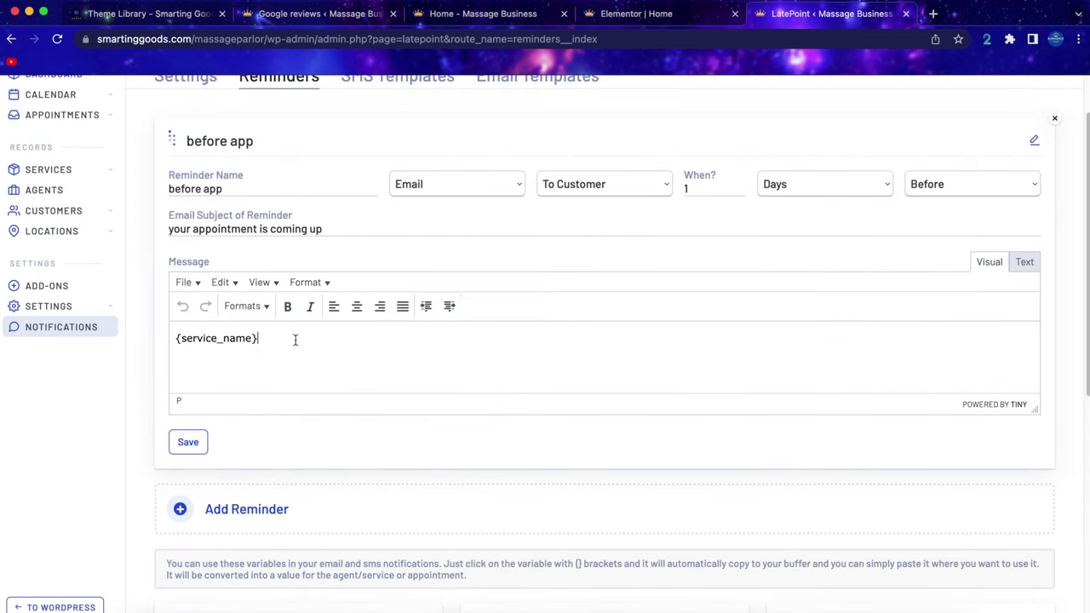
pyautogui.click(175, 338)
pyautogui.write('servicce')
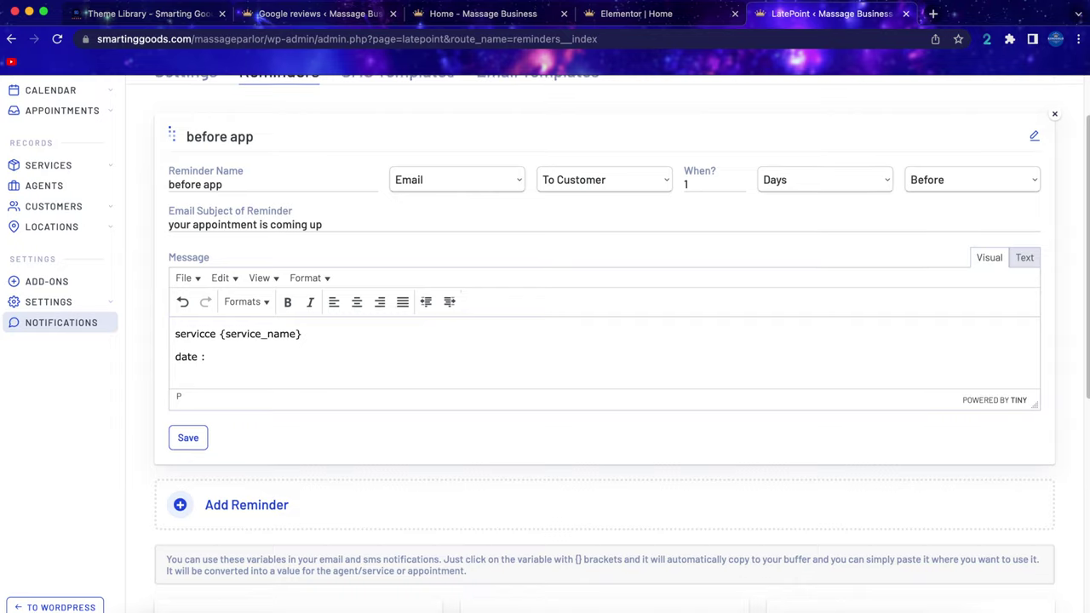
pyautogui.scroll(-5, 289, 358)
pyautogui.click(283, 297)
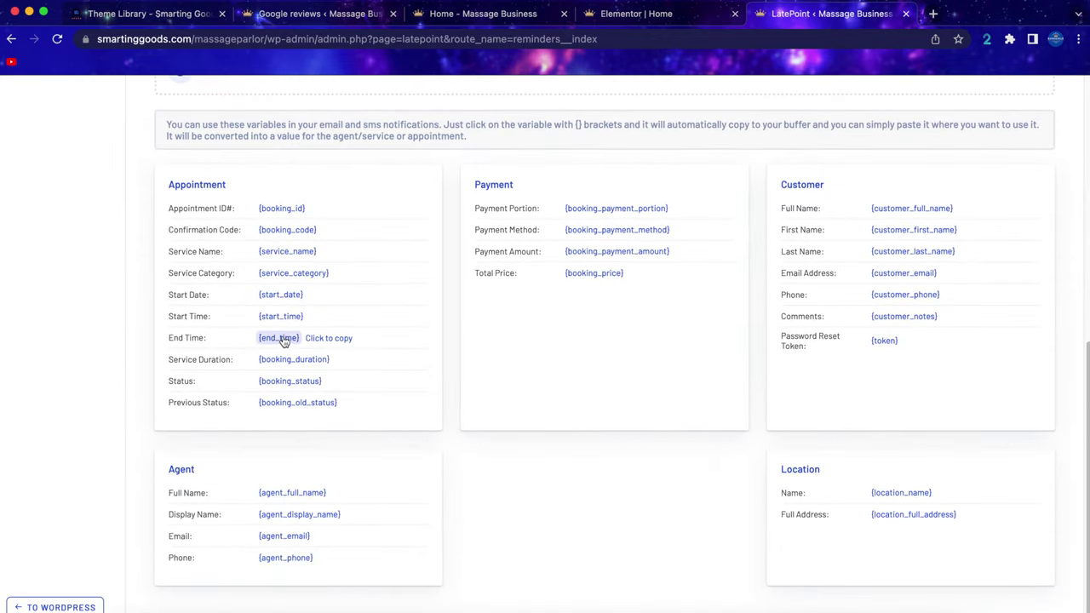
pyautogui.scroll(5, 284, 347)
pyautogui.scroll(1, 284, 348)
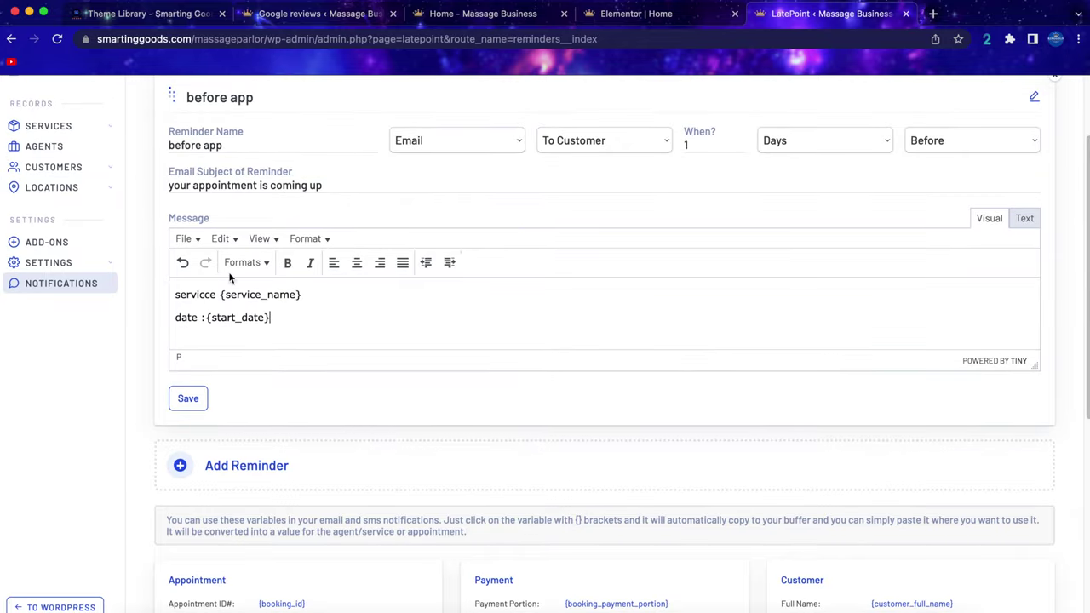
pyautogui.scroll(-1, 312, 385)
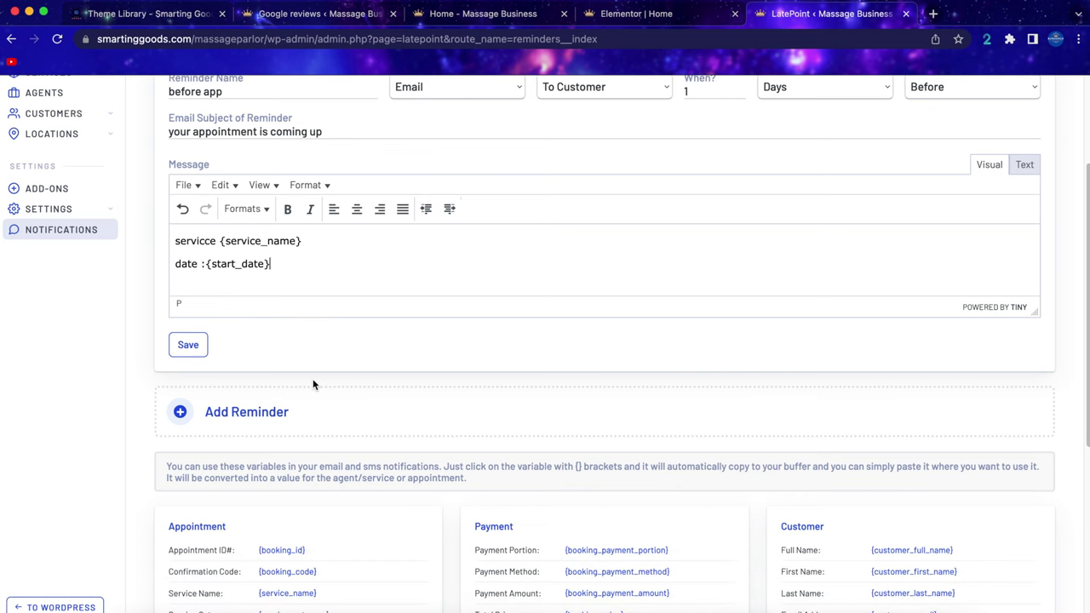
pyautogui.scroll(-5, 313, 385)
pyautogui.scroll(6, 312, 384)
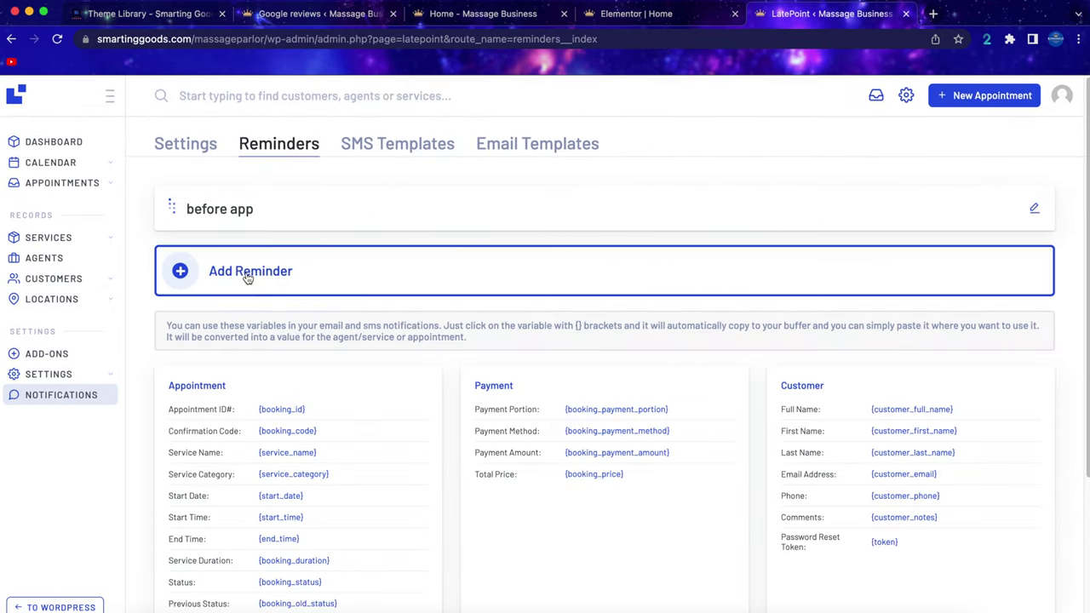
# Start another new reminder and look over its form.
pyautogui.click(226, 270)
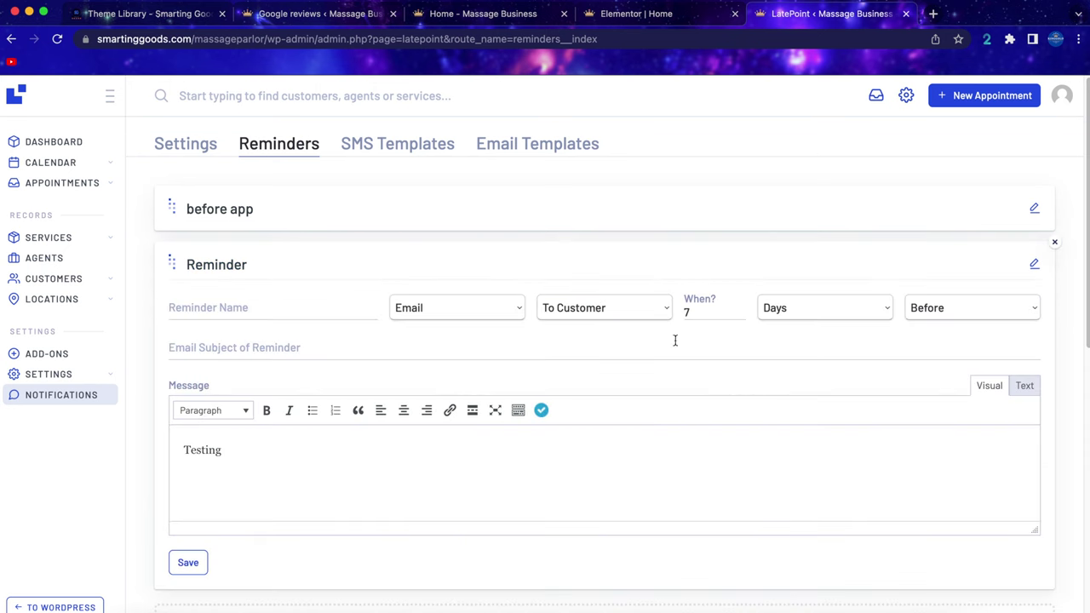
pyautogui.scroll(-3, 687, 335)
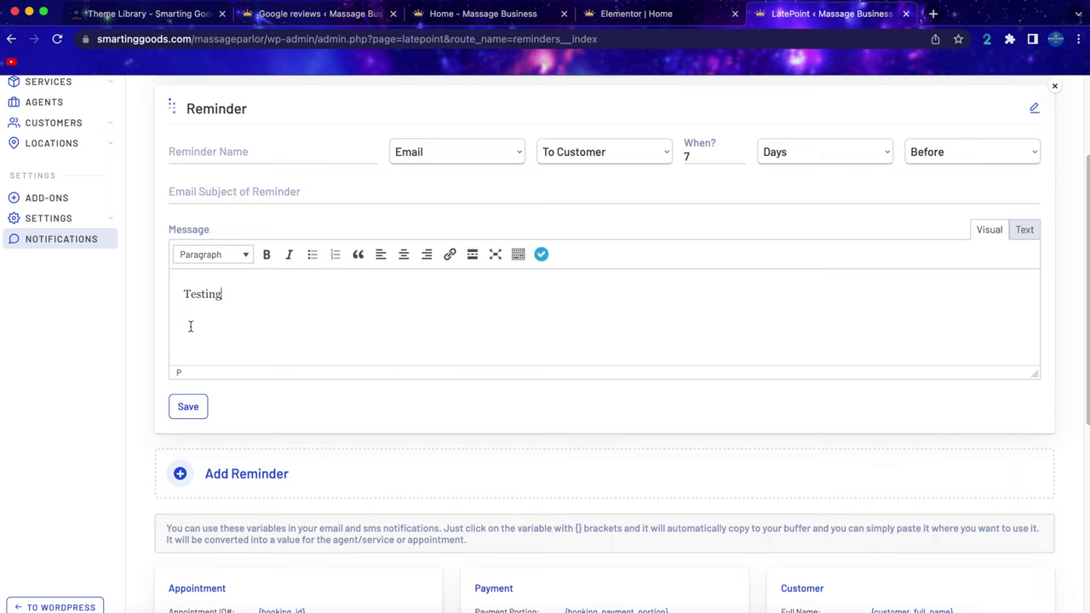
pyautogui.scroll(3, 190, 326)
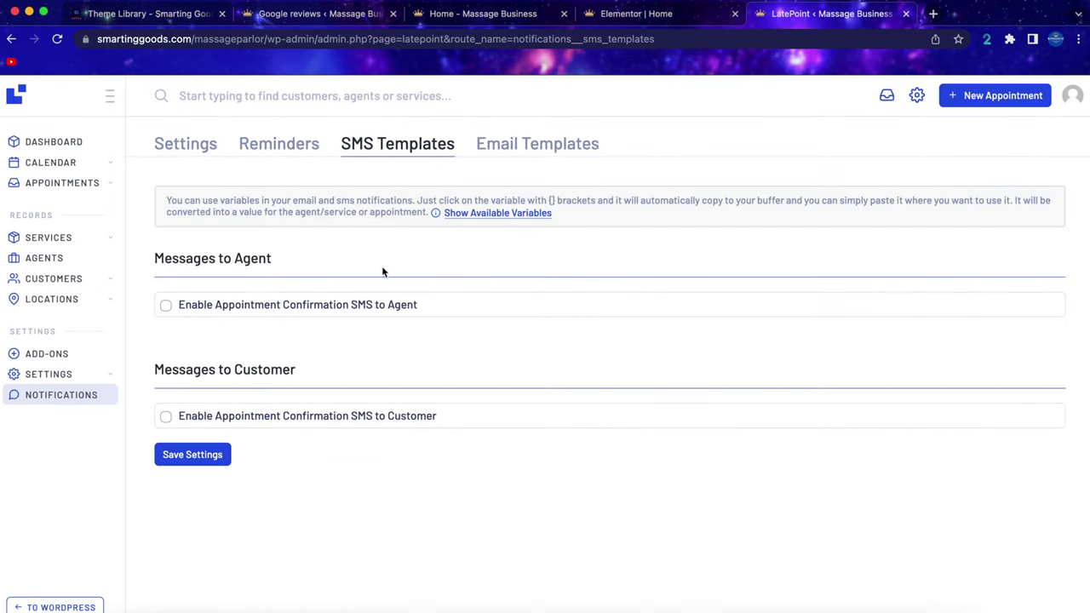
# Enable the agent appointment confirmation SMS, agent confirmation emails and agent status-change emails.
pyautogui.click(256, 305)
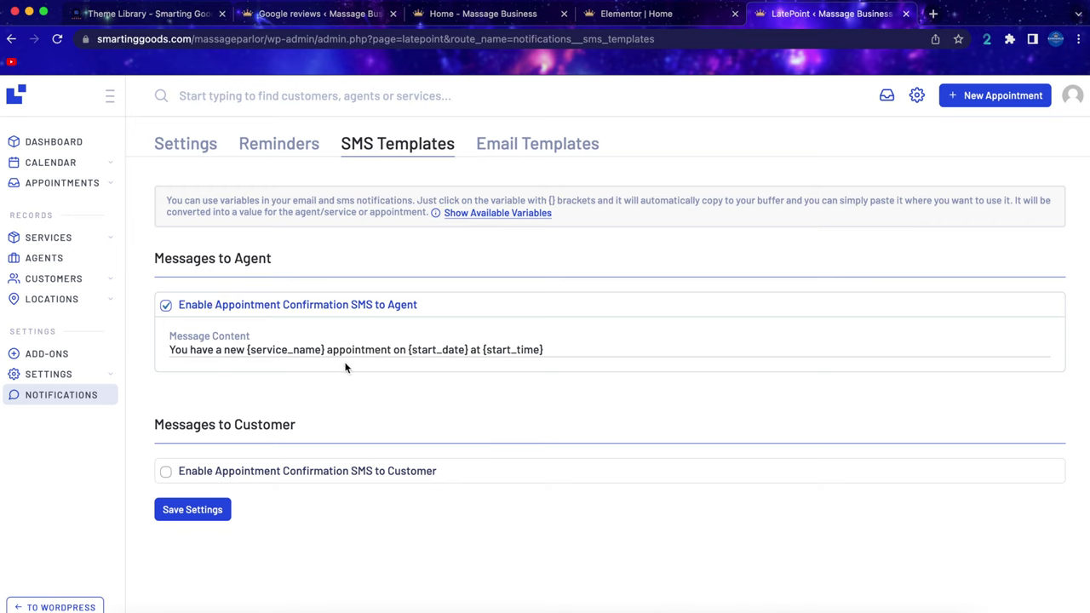
pyautogui.click(554, 146)
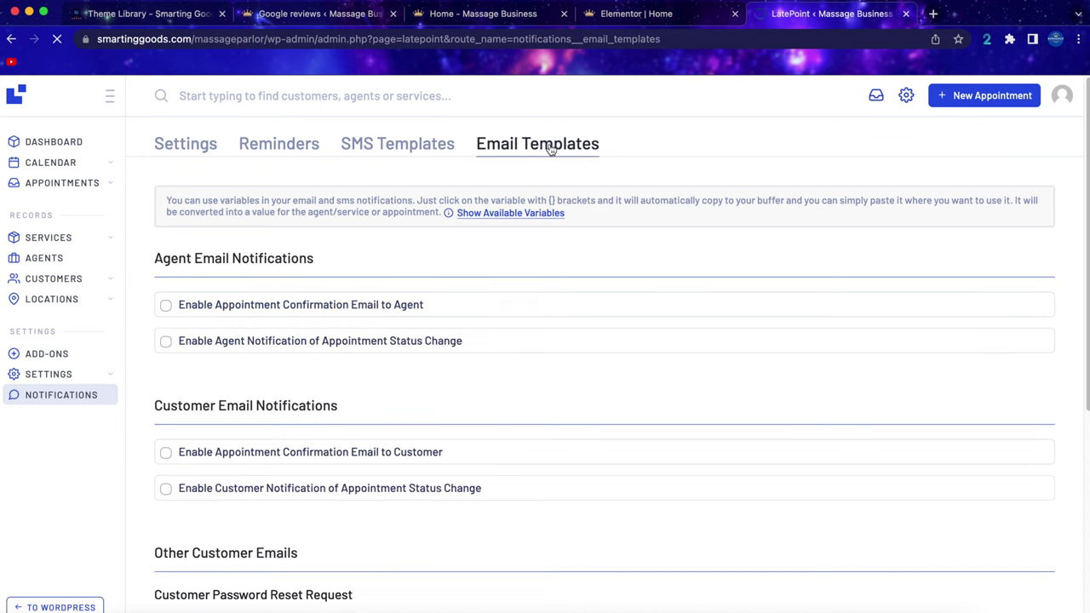
pyautogui.click(166, 307)
pyautogui.scroll(-3, 332, 335)
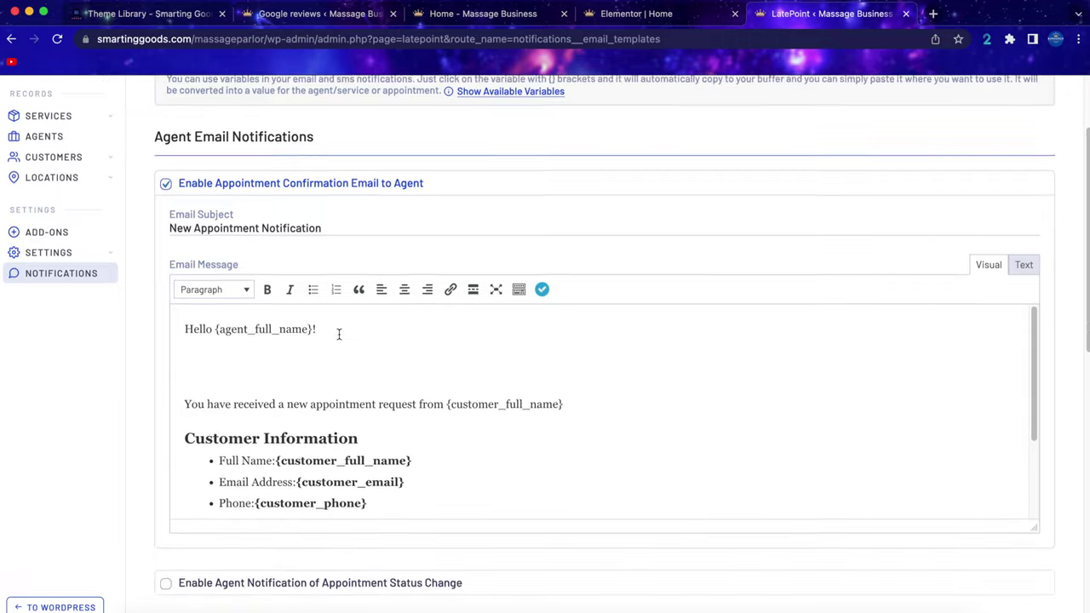
pyautogui.scroll(-8, 425, 245)
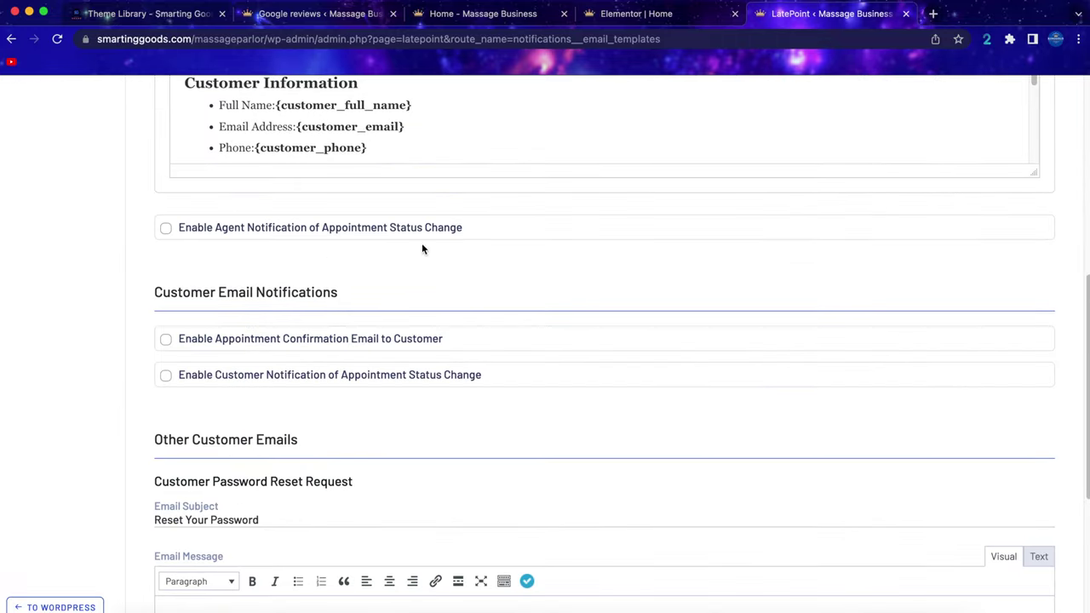
pyautogui.click(167, 229)
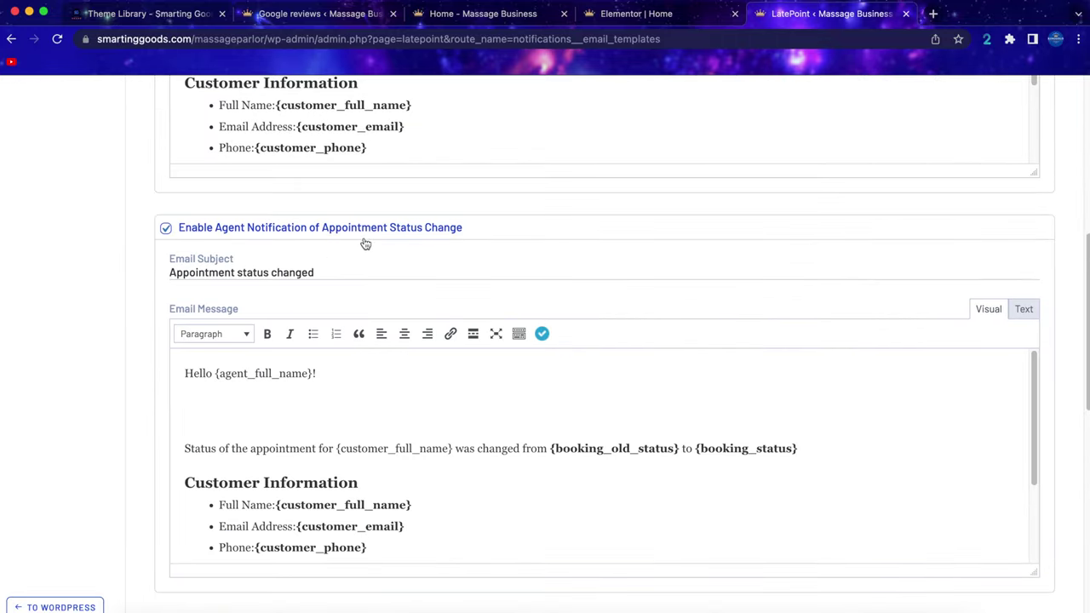
# Enable the appointment confirmation email to customers and review its template.
pyautogui.scroll(-9, 378, 247)
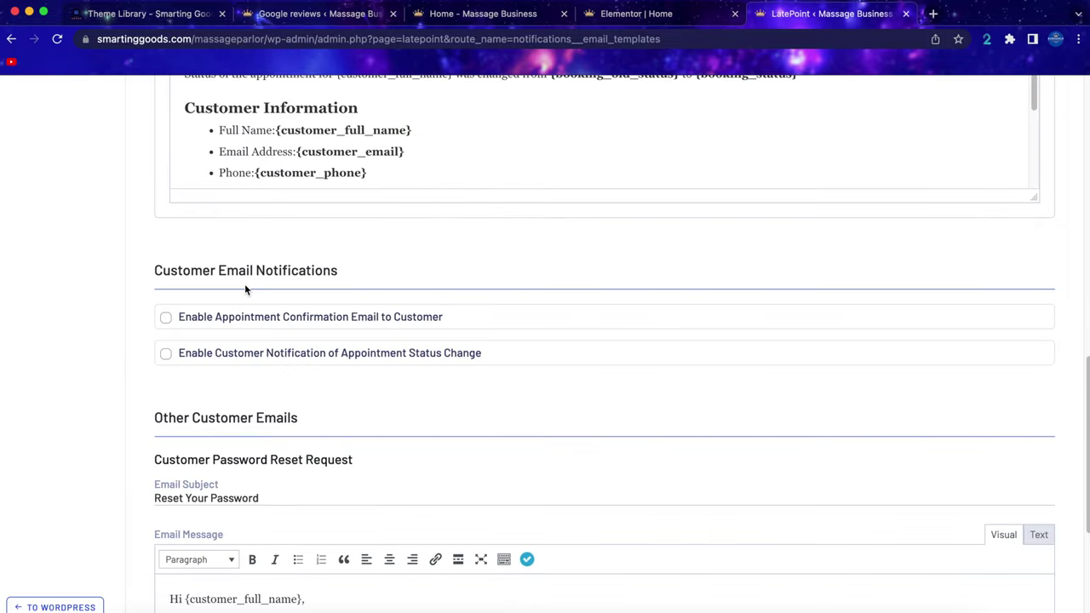
pyautogui.scroll(-2, 148, 384)
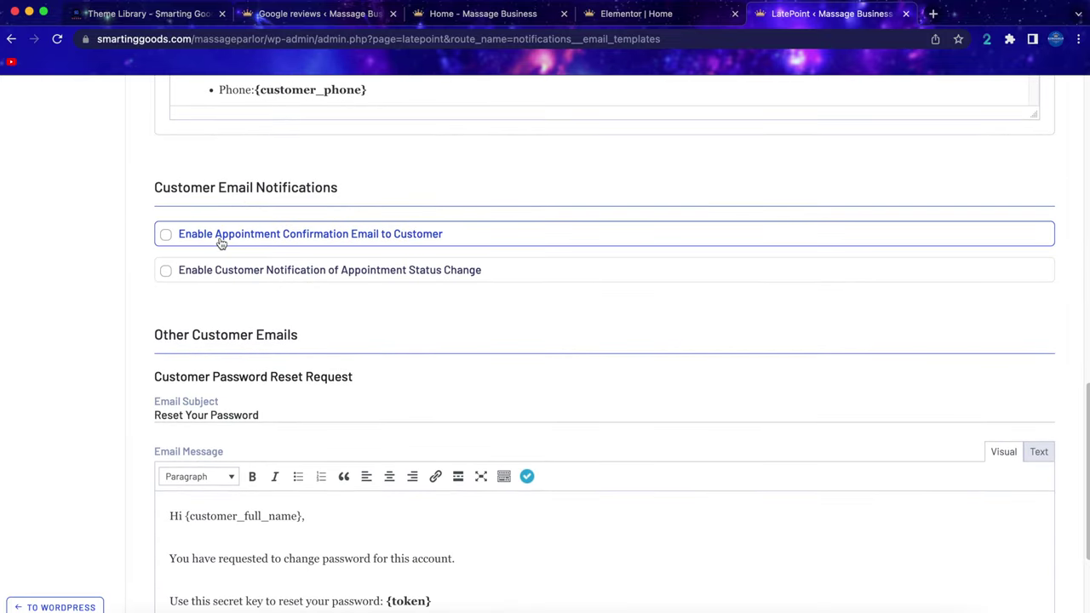
pyautogui.click(220, 243)
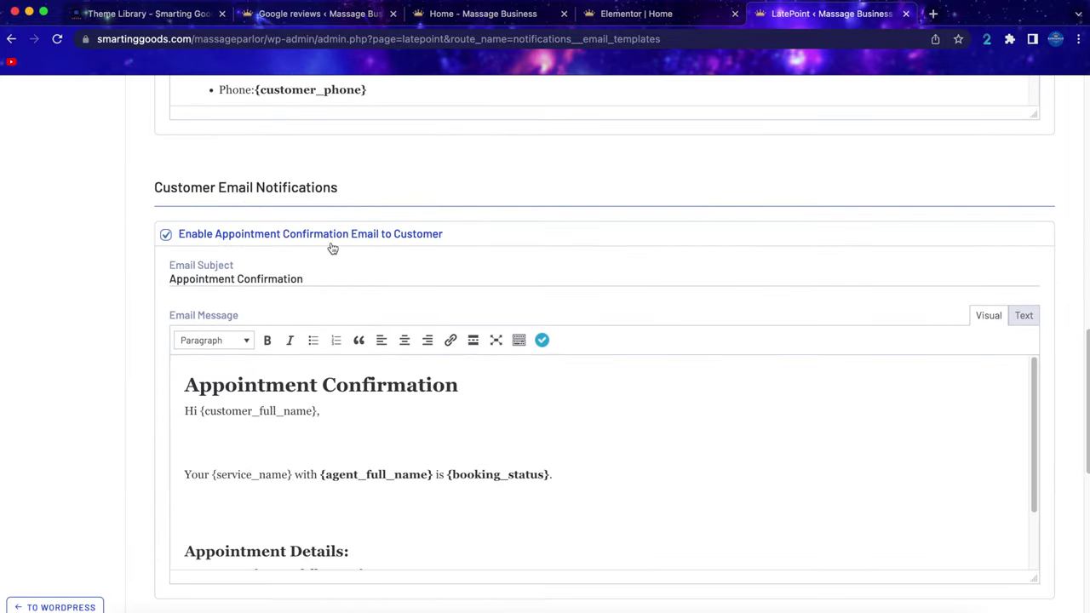
pyautogui.scroll(-4, 436, 246)
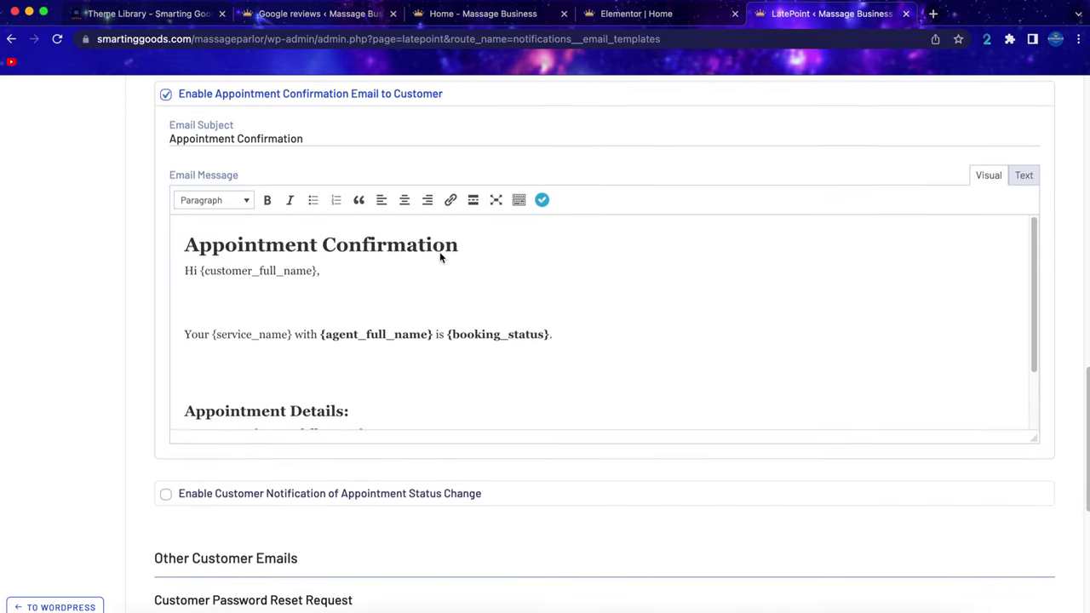
pyautogui.scroll(-2, 419, 370)
pyautogui.scroll(2, 420, 369)
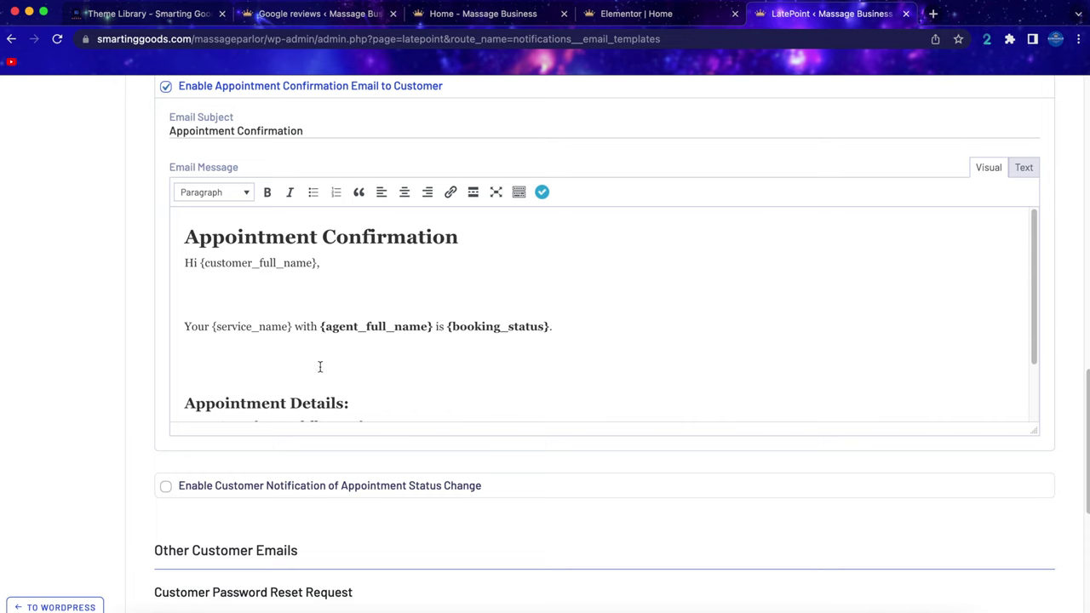
pyautogui.scroll(-10, 320, 366)
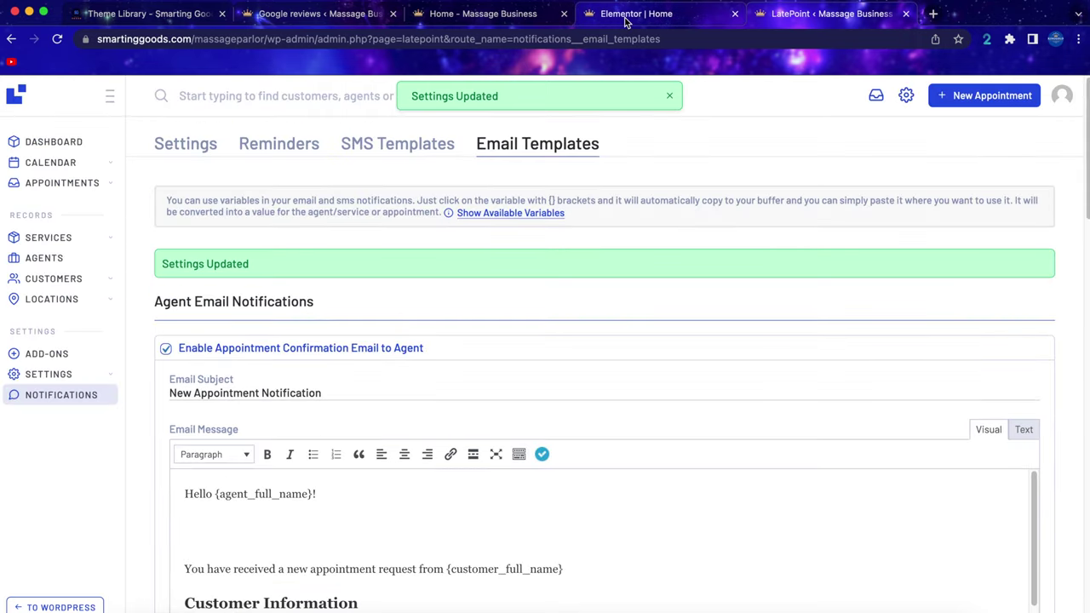
# Reload the homepage and book Hydro Therapy at Main Location with an agent, July 7, 12:45 pm.
pyautogui.click(496, 19)
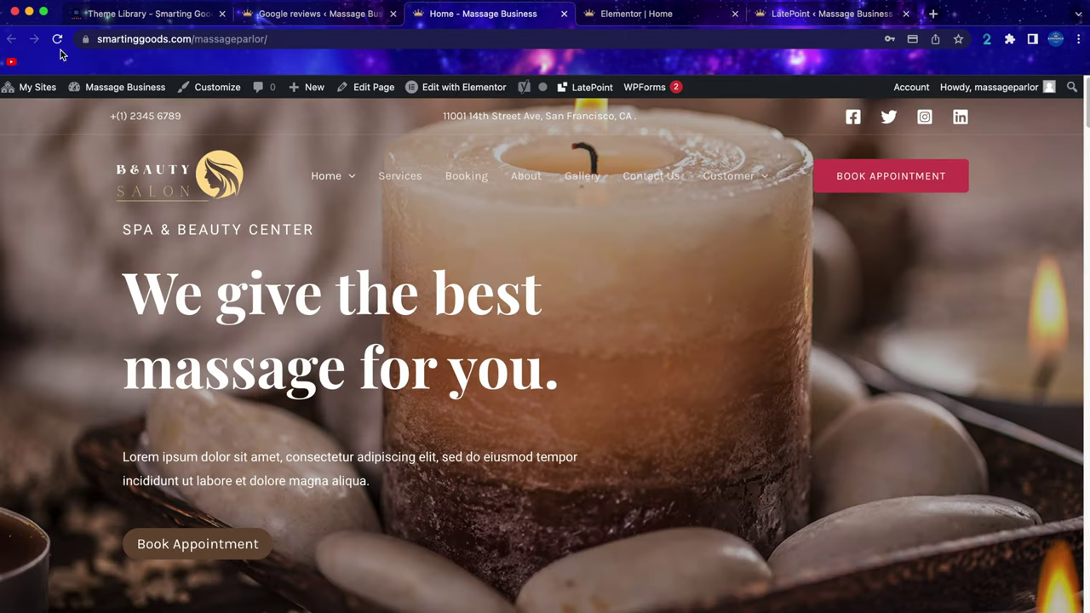
pyautogui.click(58, 40)
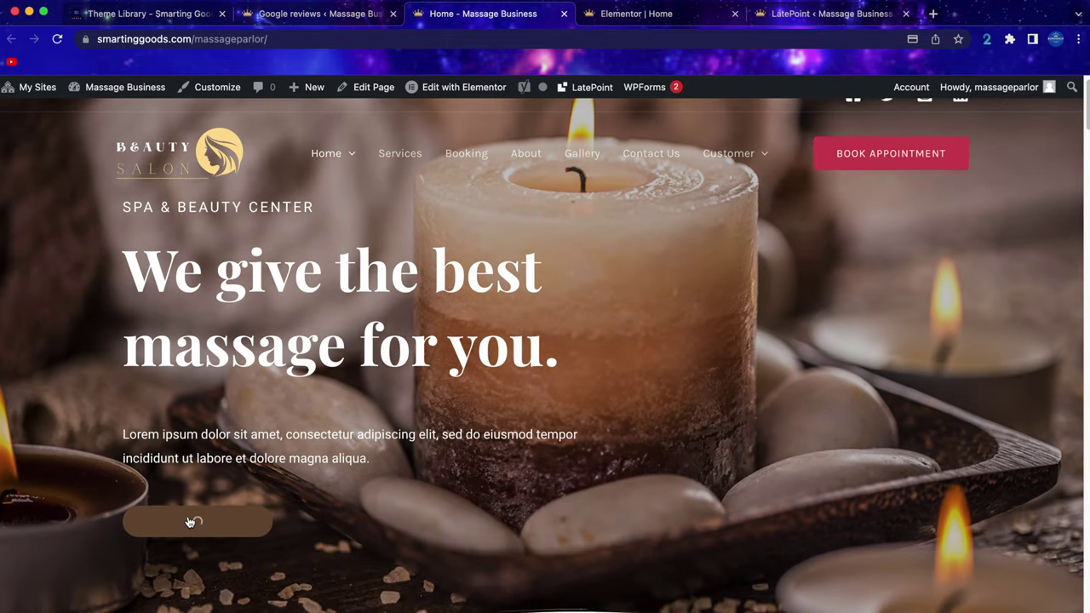
pyautogui.click(193, 521)
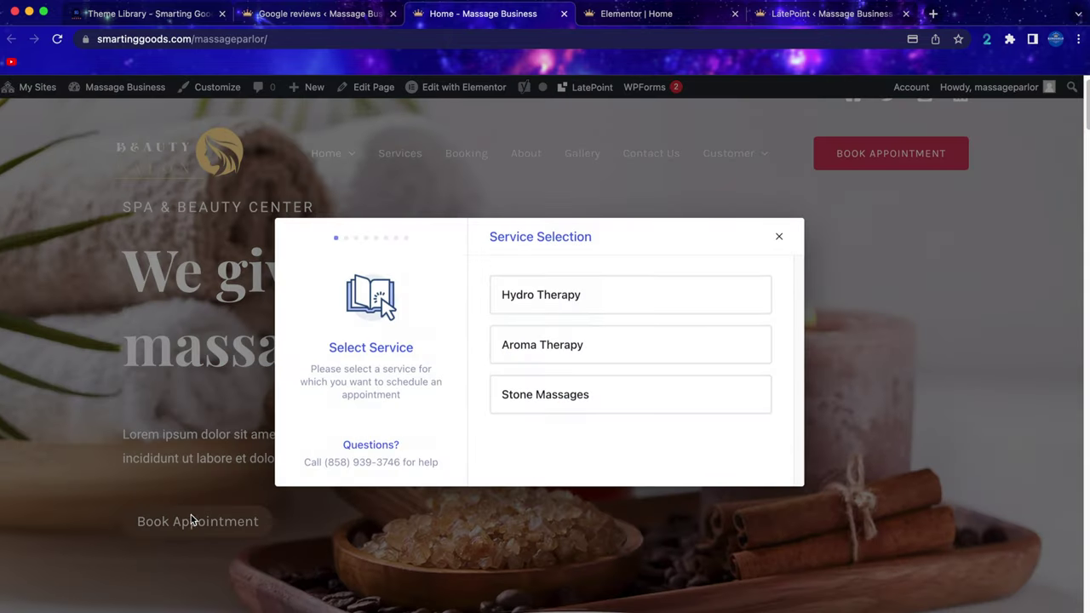
pyautogui.click(575, 298)
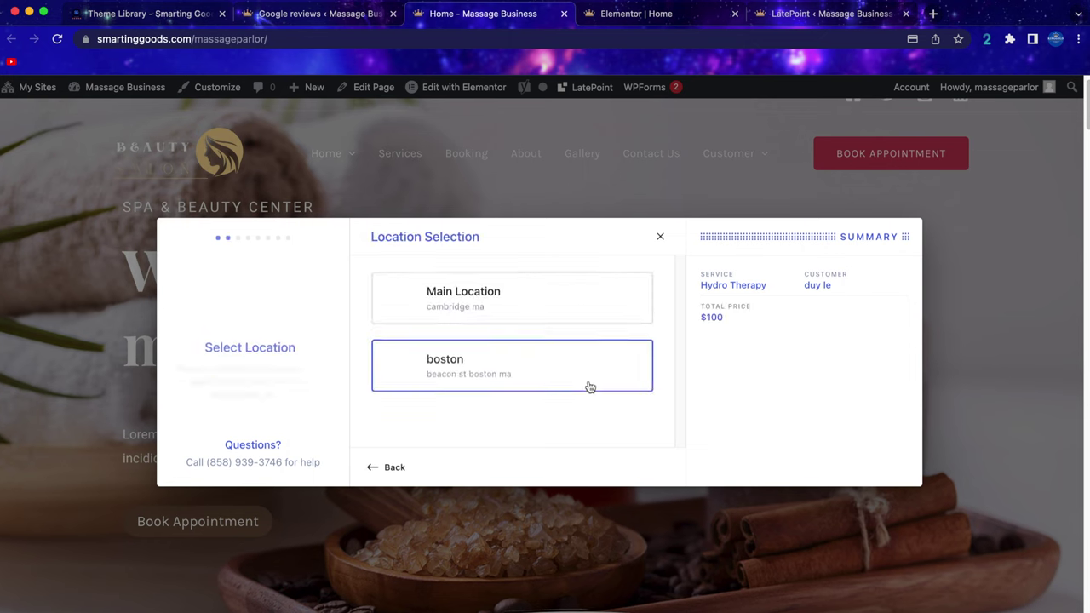
pyautogui.click(527, 317)
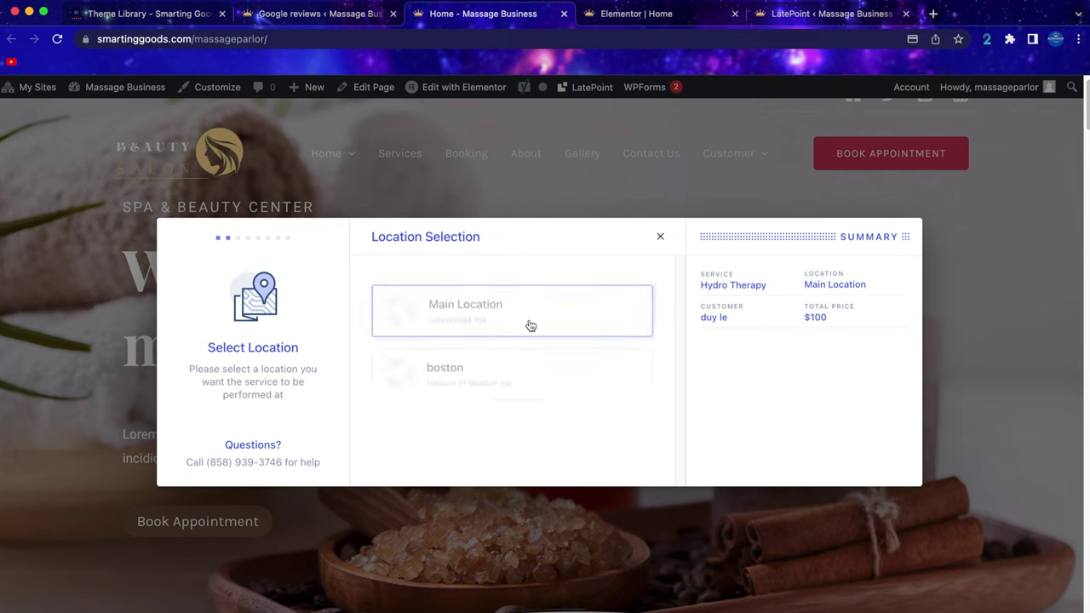
pyautogui.click(604, 310)
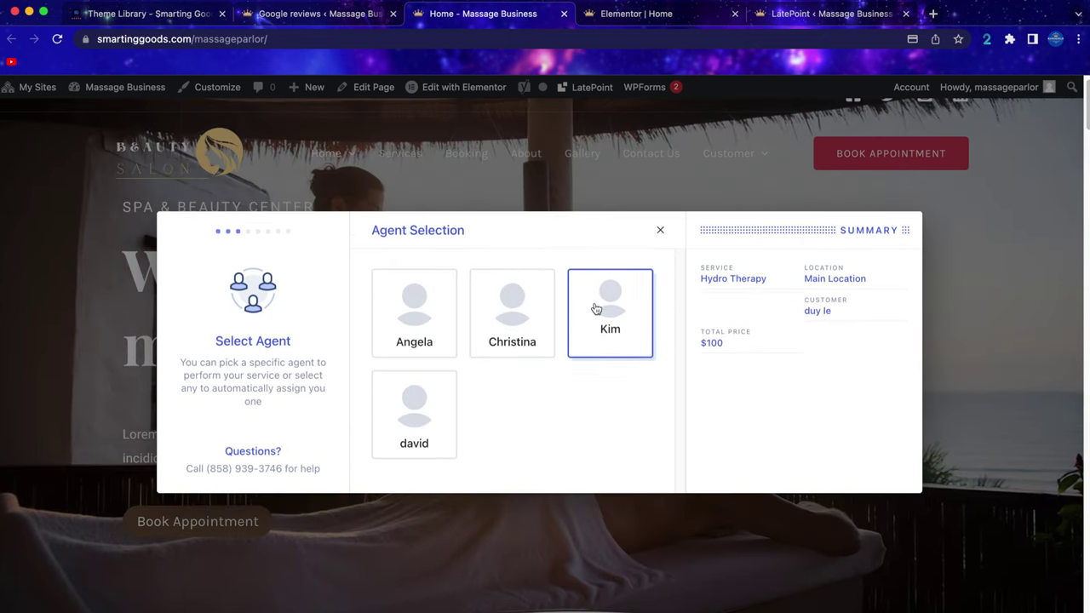
pyautogui.click(513, 336)
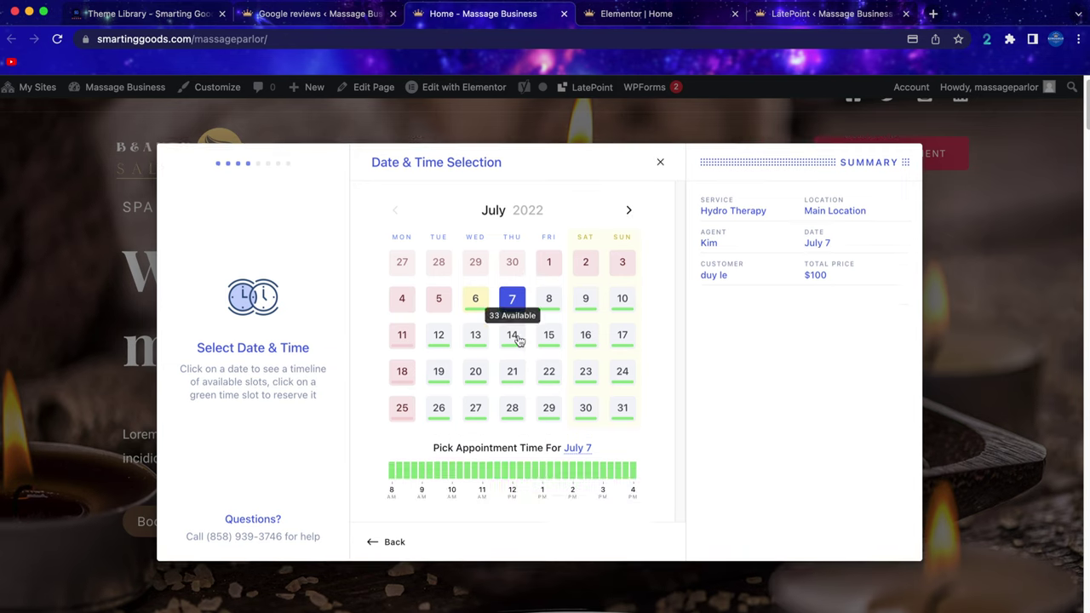
pyautogui.click(539, 472)
# Continue through contact details to card payment for the full amount, then return to LatePoint.
pyautogui.click(638, 545)
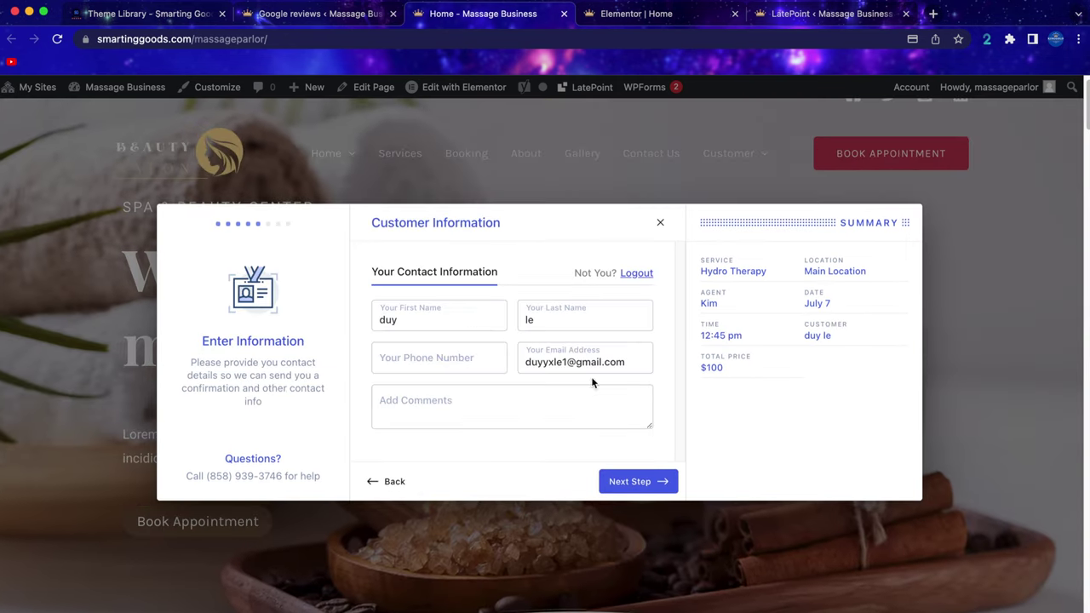
pyautogui.click(640, 491)
pyautogui.click(431, 310)
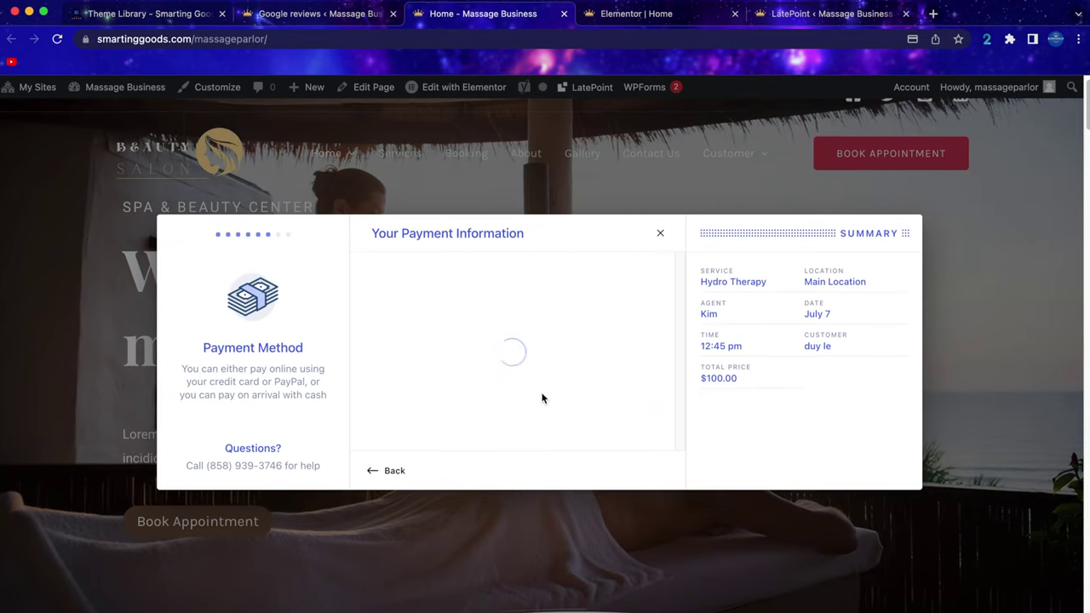
pyautogui.click(445, 301)
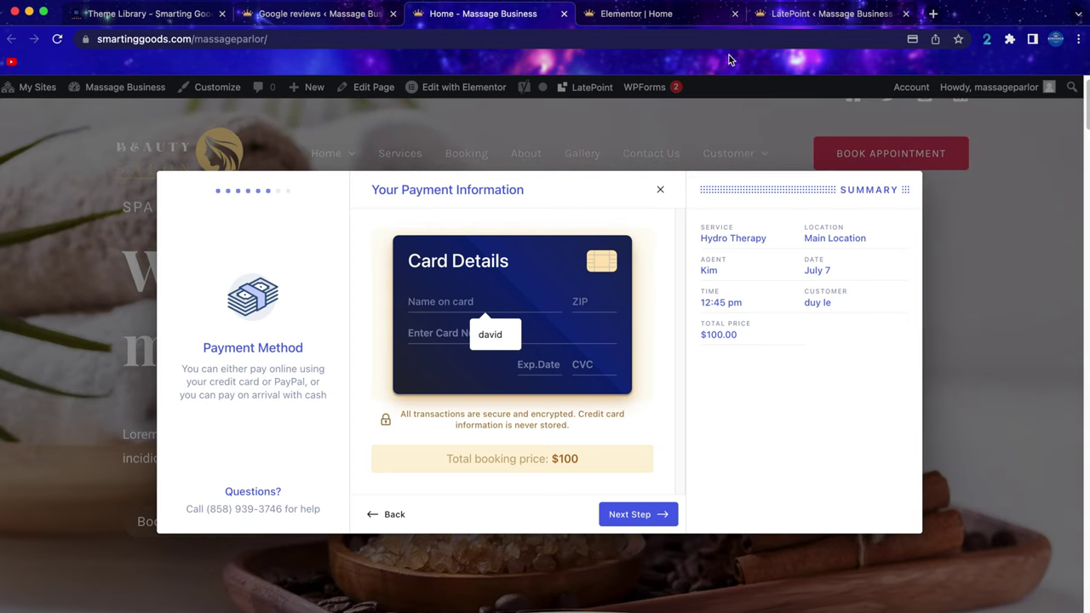
pyautogui.click(807, 19)
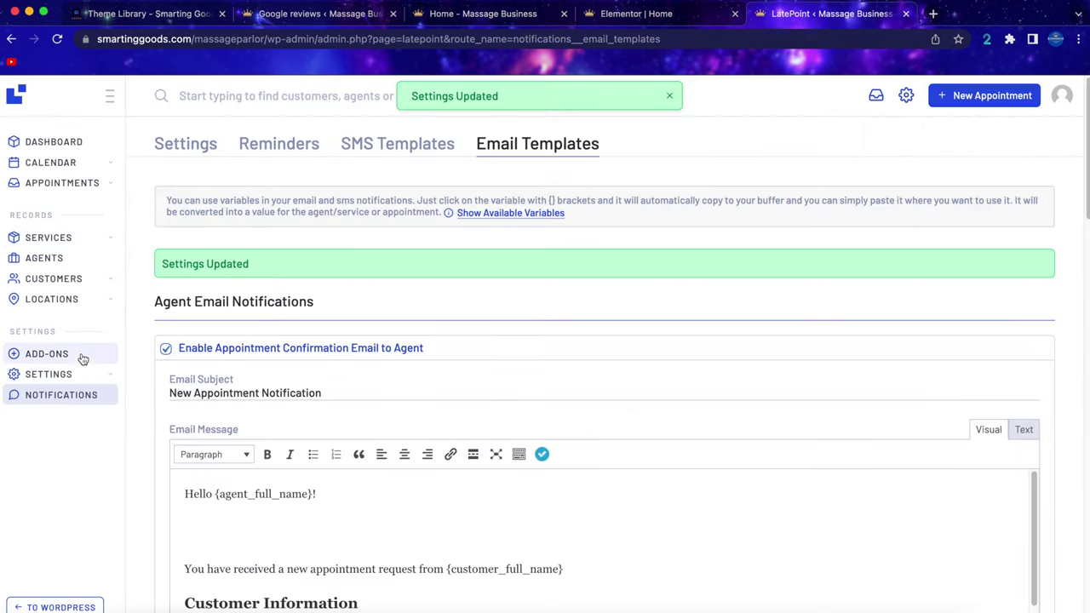
# Save the Stripe payment settings with 'Do not ask for Zip/Postal Code' switched on.
pyautogui.moveTo(79, 375)
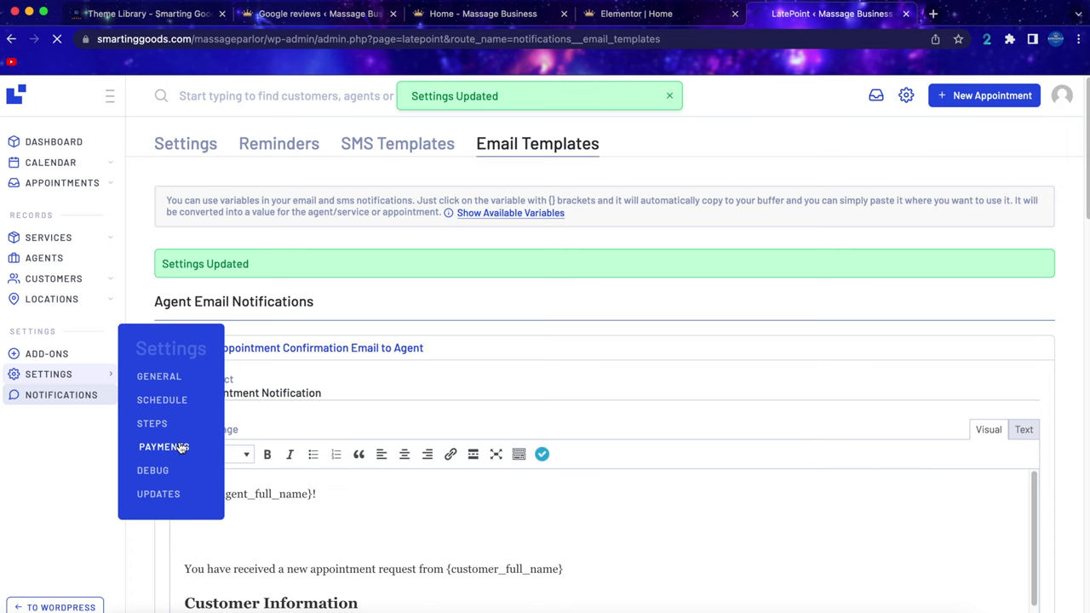
pyautogui.click(181, 447)
pyautogui.scroll(-5, 434, 360)
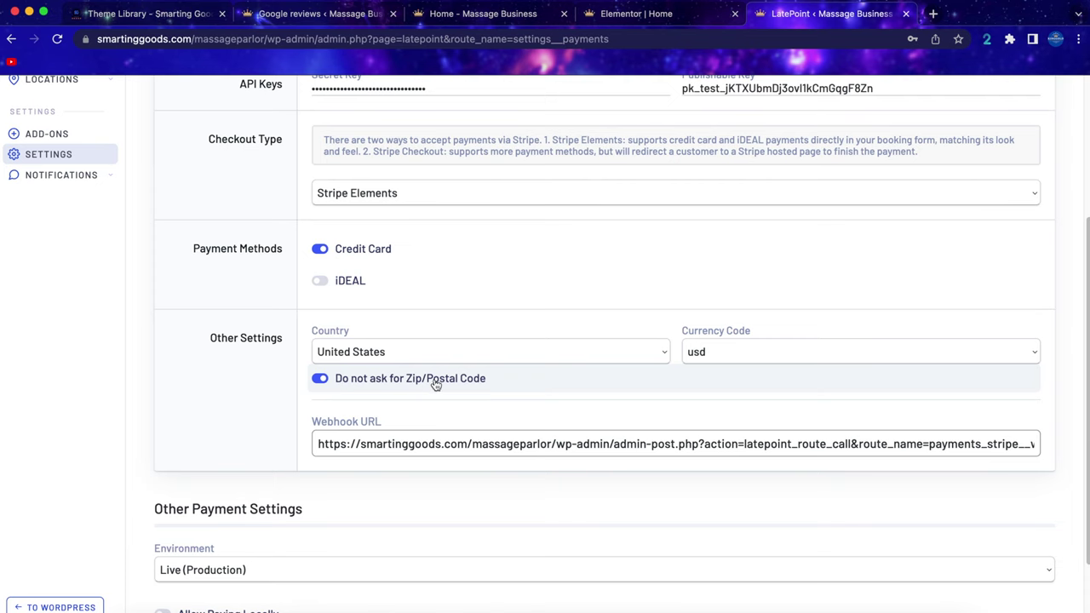
pyautogui.scroll(-1, 449, 383)
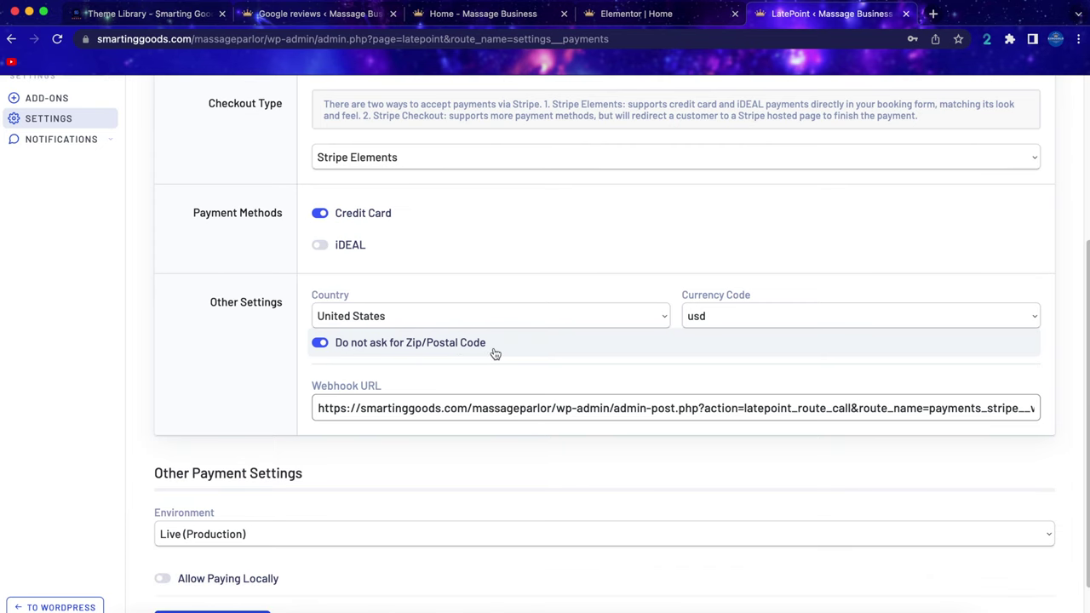
pyautogui.scroll(-2, 495, 353)
pyautogui.click(195, 563)
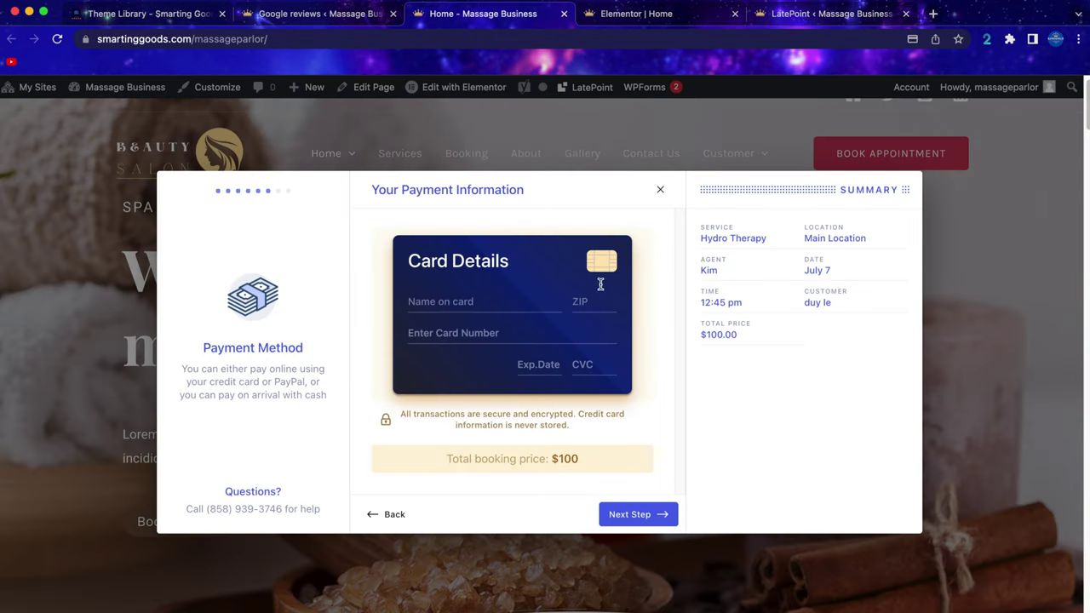
# Close the booking form, restart a Hydro Therapy booking, then dismiss it.
pyautogui.click(659, 191)
pyautogui.click(192, 523)
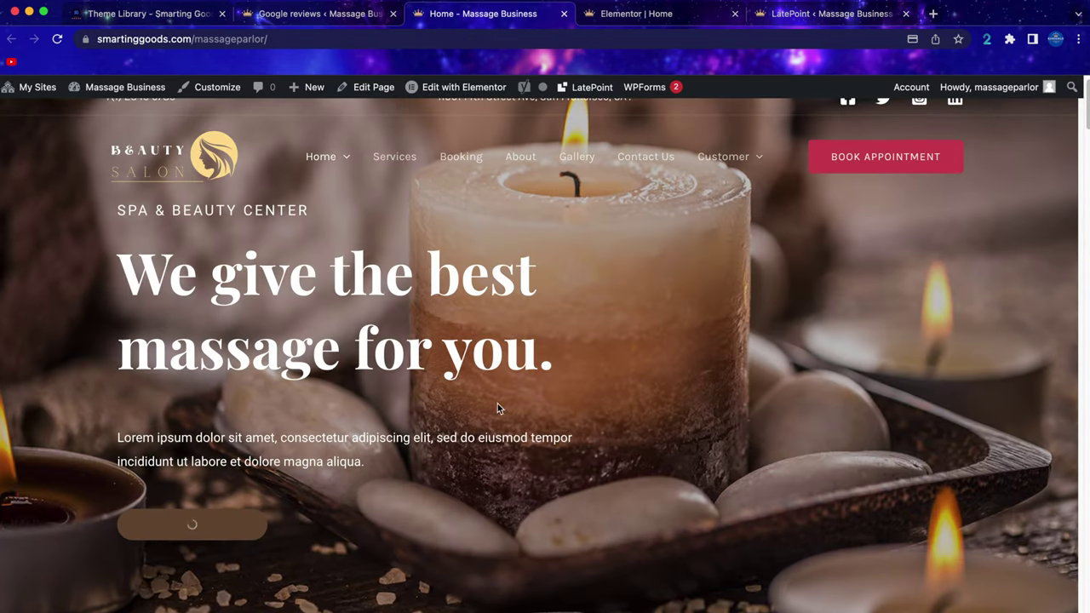
pyautogui.click(563, 306)
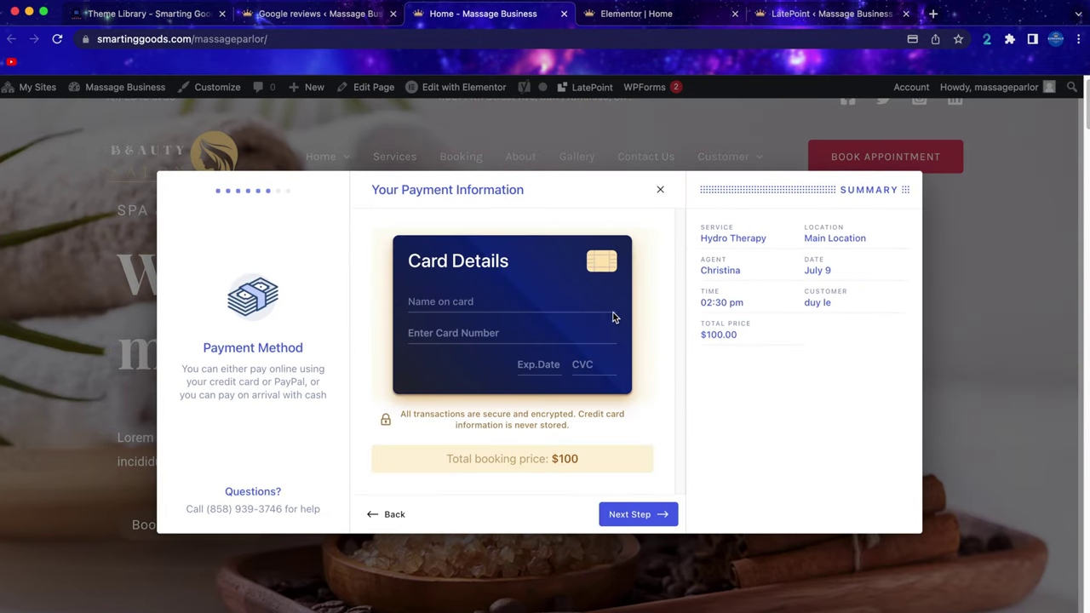
pyautogui.press('Escape')
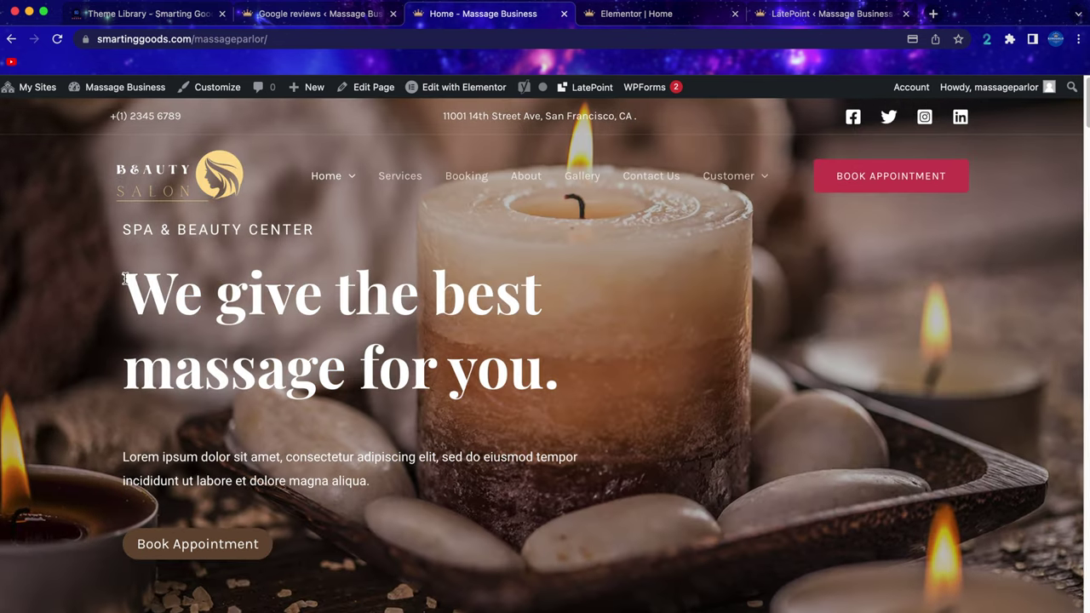
# Select the 'We give the best massage for you.' heading and scroll through the homepage.
pyautogui.moveTo(148, 288); pyautogui.dragTo(620, 321)
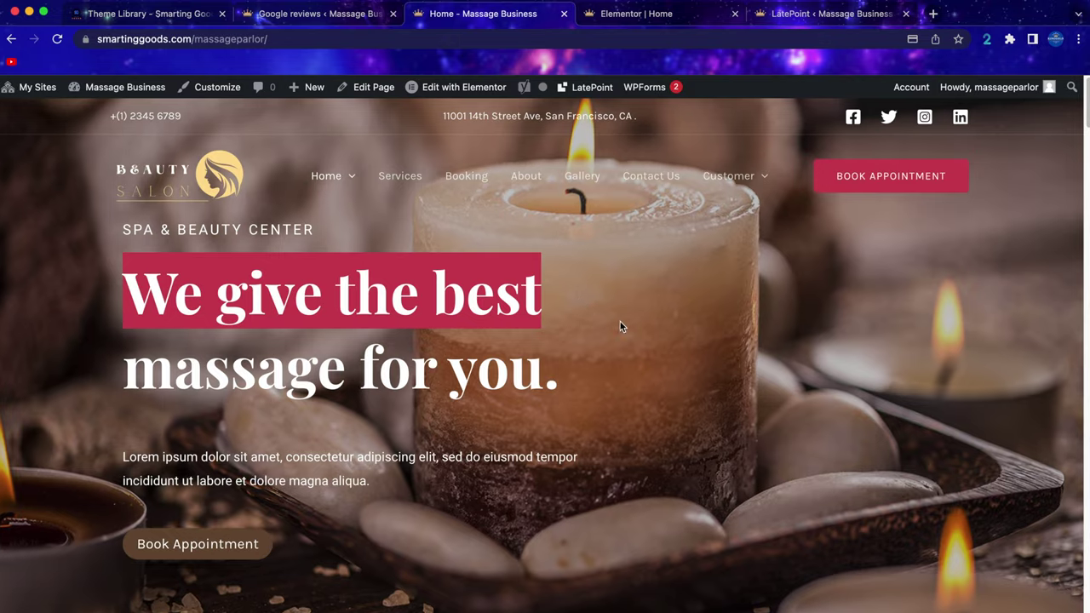
pyautogui.scroll(-2, 620, 321)
pyautogui.scroll(2, 619, 321)
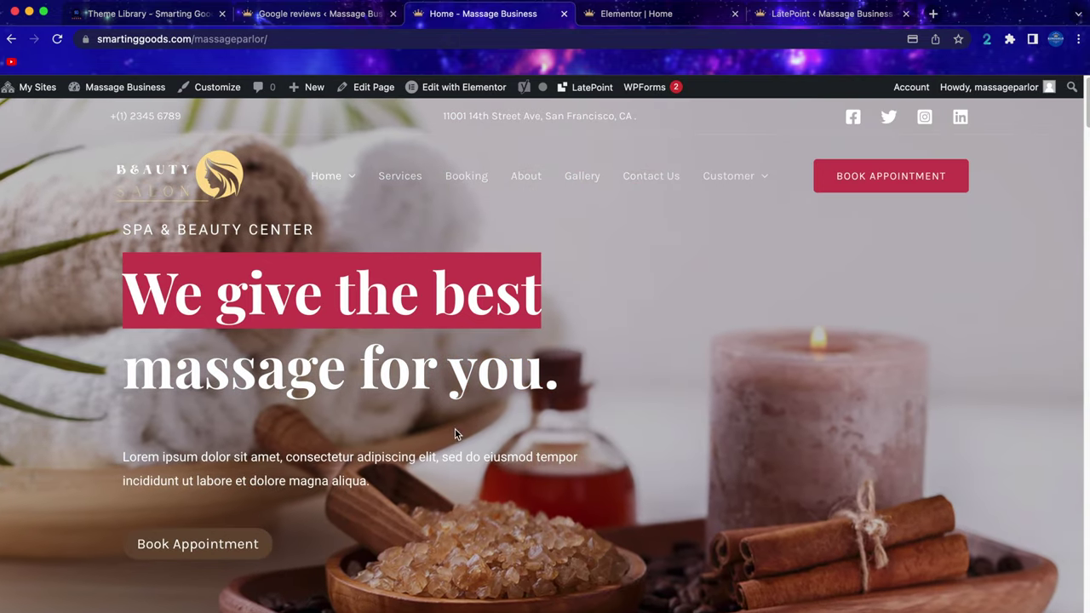
pyautogui.scroll(-1, 471, 418)
pyautogui.scroll(1, 472, 419)
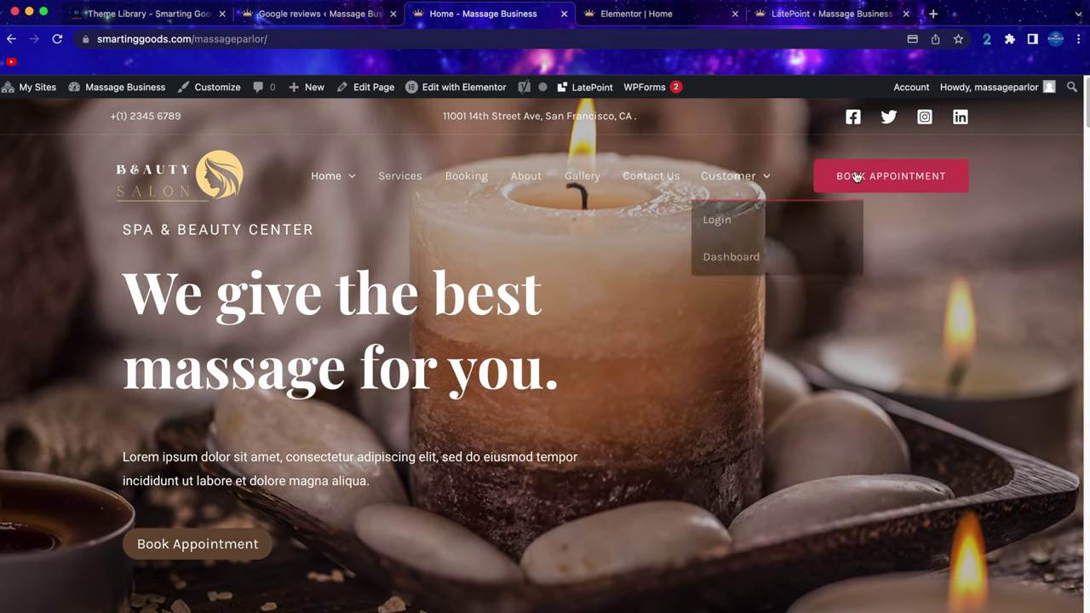
pyautogui.scroll(-4, 668, 371)
pyautogui.scroll(-5, 668, 372)
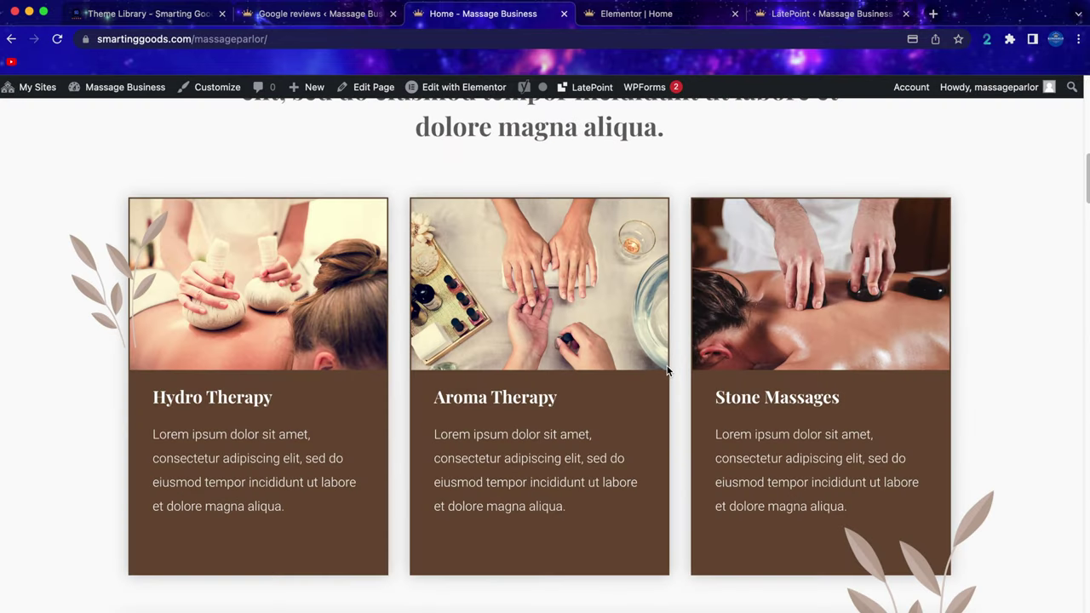
pyautogui.scroll(-12, 668, 300)
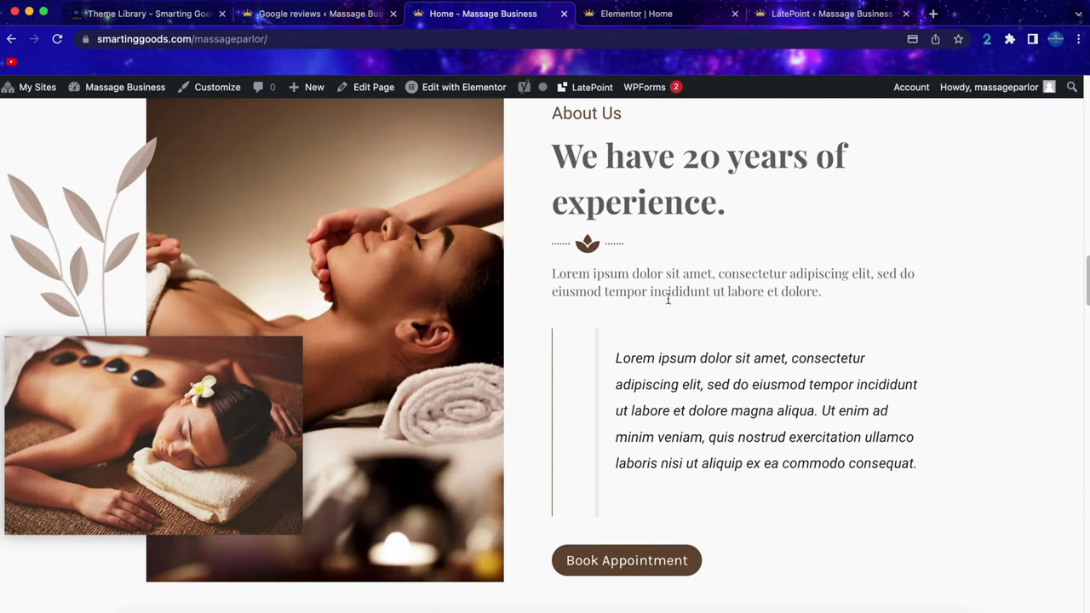
pyautogui.scroll(14, 667, 299)
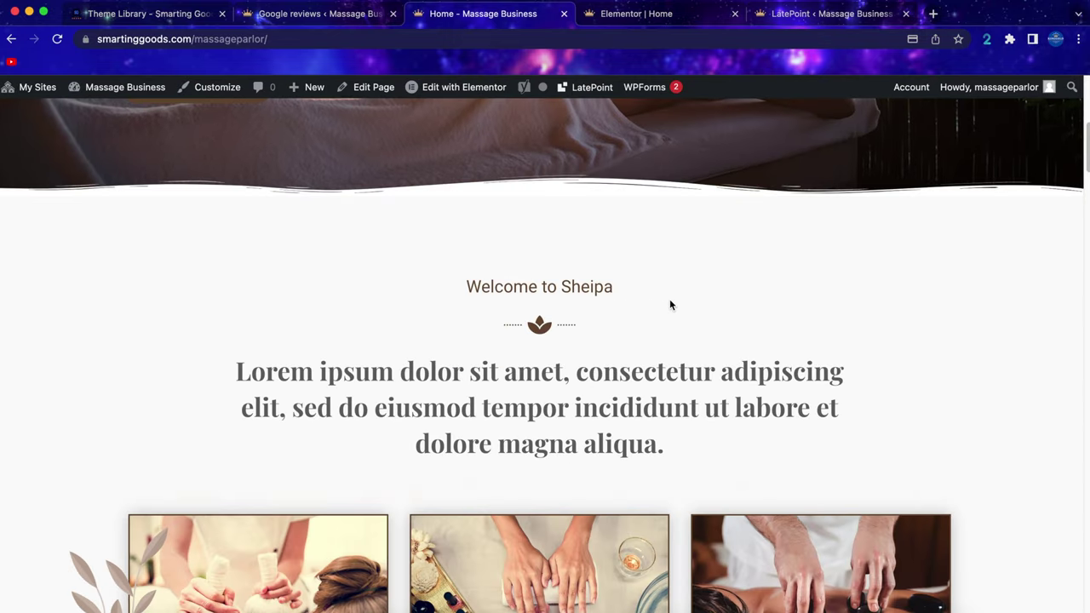
pyautogui.scroll(5, 670, 299)
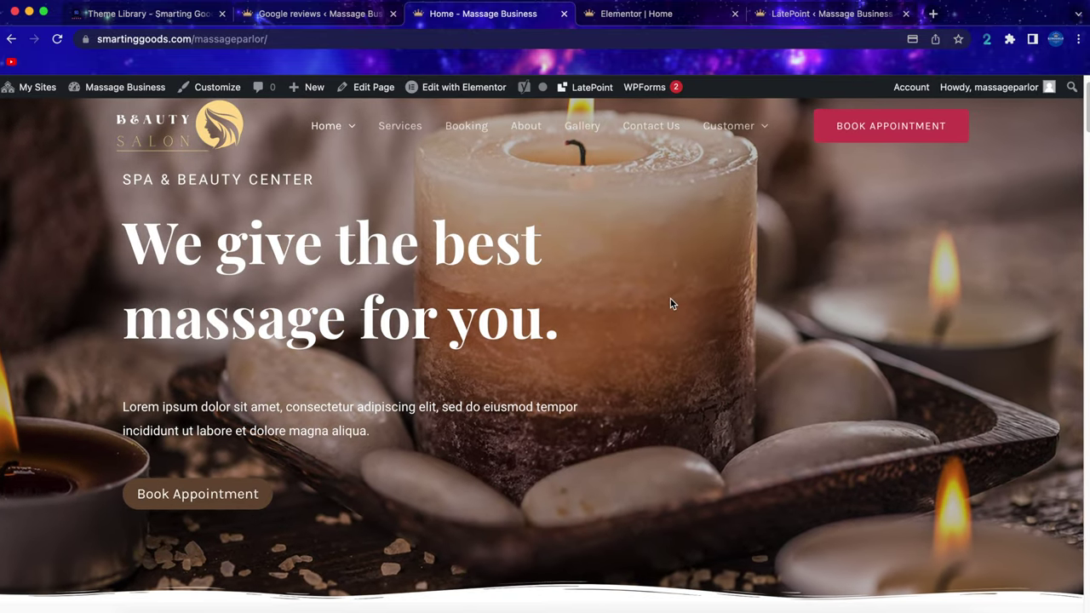
pyautogui.scroll(1, 670, 301)
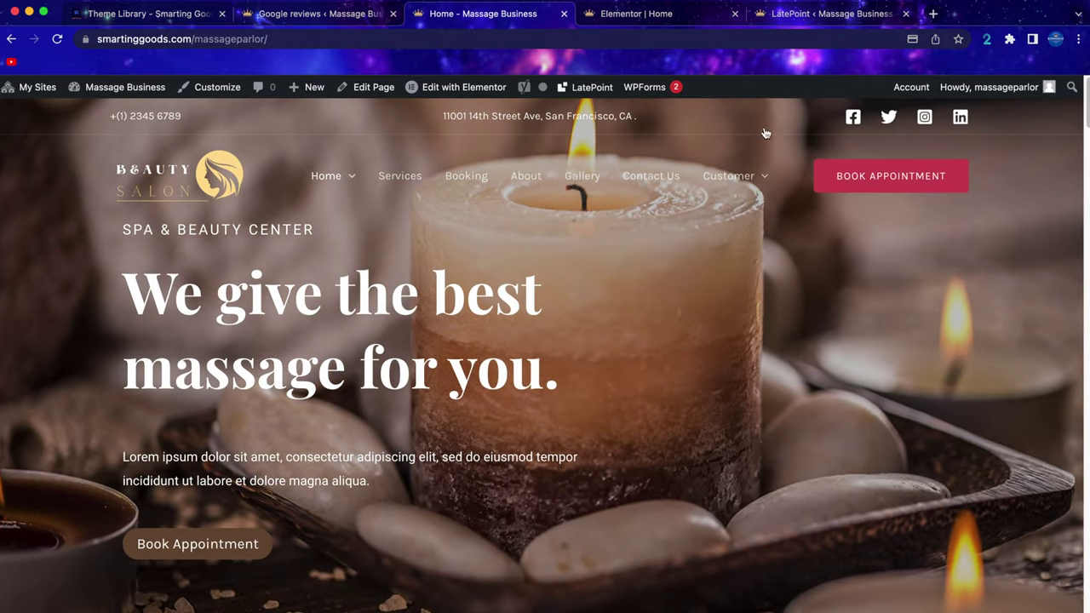